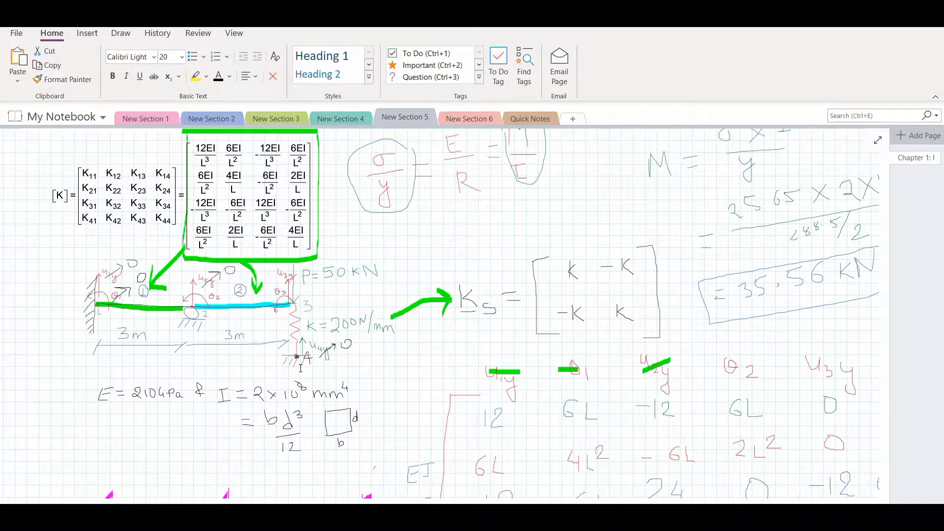
# Step: Look over the worked beam-and-spring stiffness example, from the element matrix to the assembled global matrix
pyautogui.scroll(-4, 283, 333)
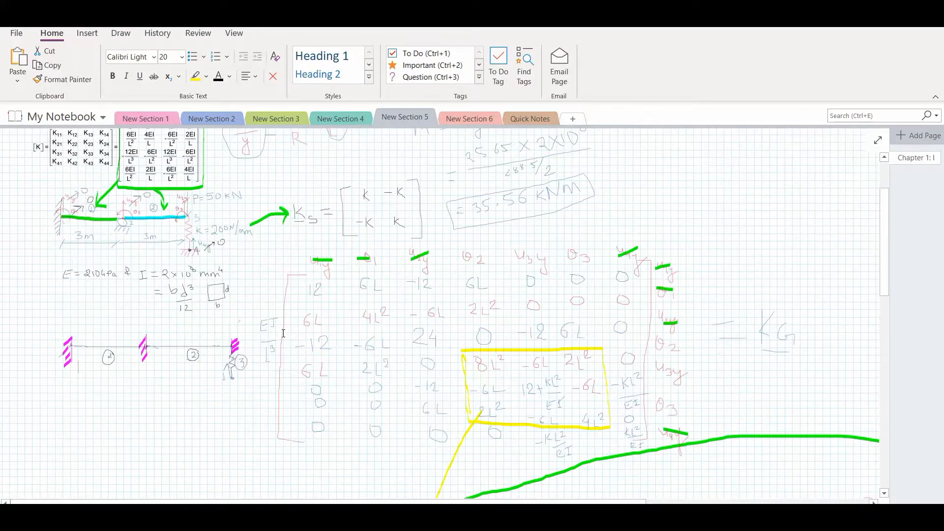
pyautogui.scroll(2, 283, 333)
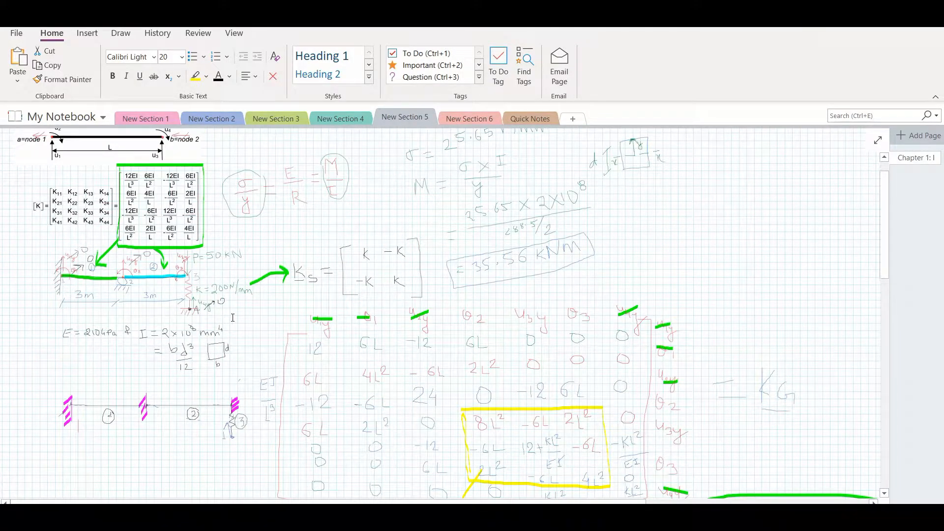
pyautogui.scroll(-3, 242, 313)
pyautogui.scroll(3, 242, 313)
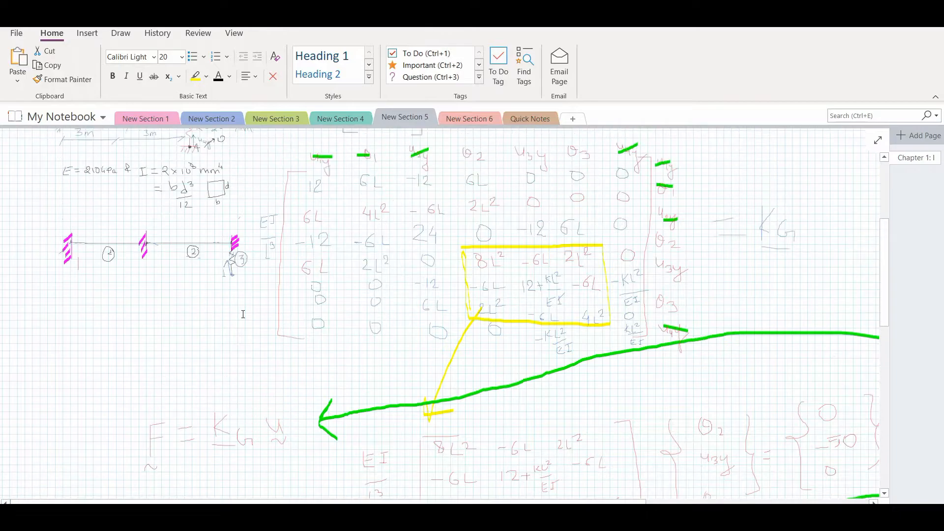
pyautogui.scroll(3, 243, 314)
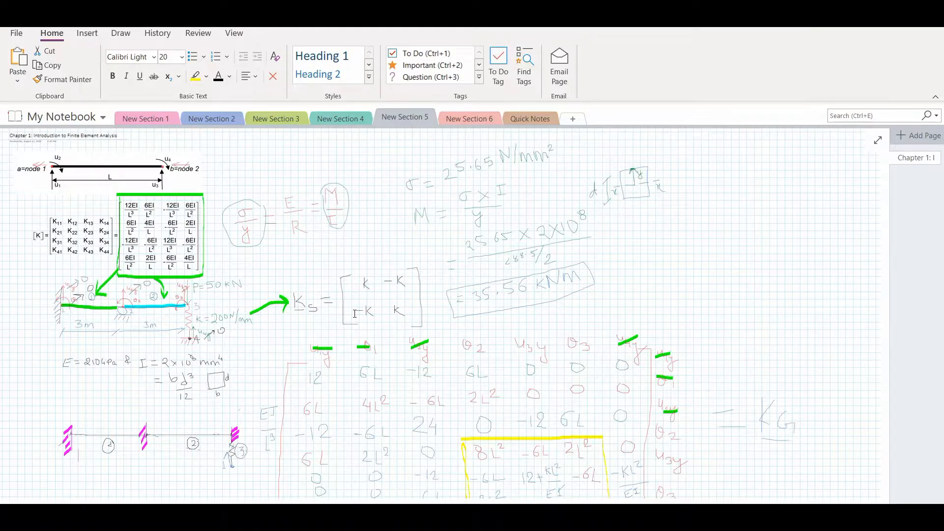
# Step: Open New Section 6 and draw an inclined thin red line on the blank page as the beam element
pyautogui.click(467, 118)
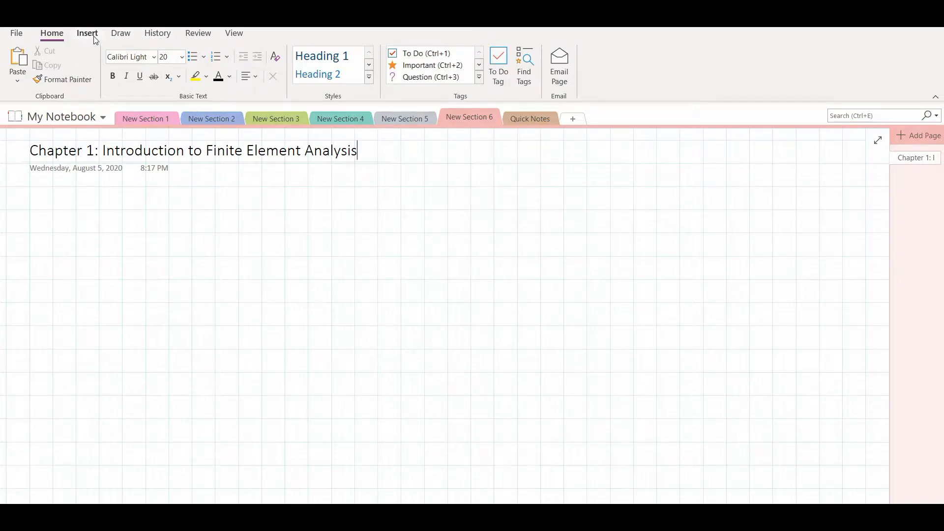
pyautogui.click(128, 35)
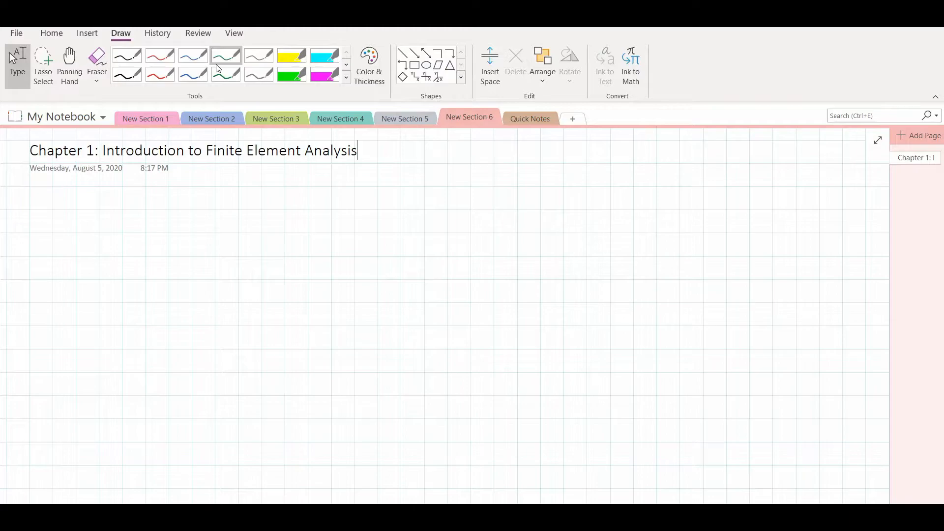
pyautogui.click(160, 55)
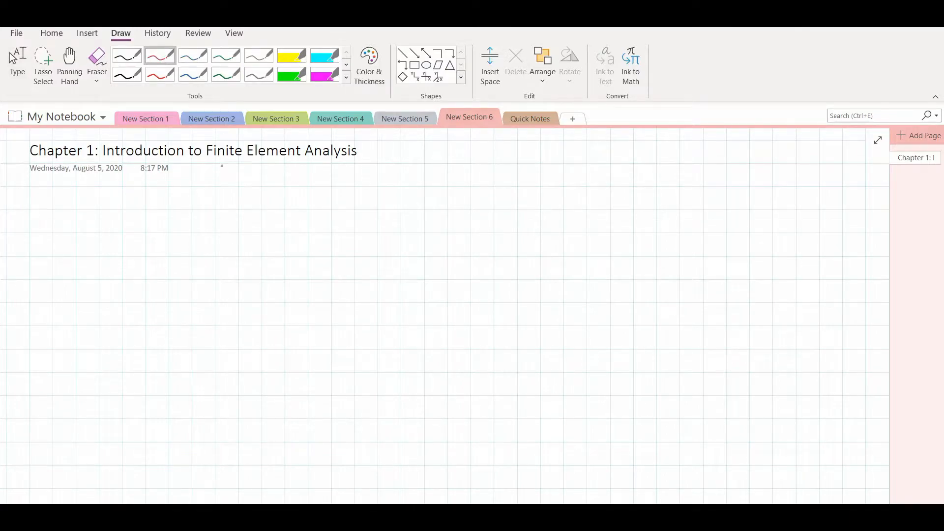
pyautogui.moveTo(198, 388); pyautogui.dragTo(407, 242)
# Step: Mark both ends of the inclined line with blue dots, numbering the lower node 1 and the upper node 2
pyautogui.click(194, 62)
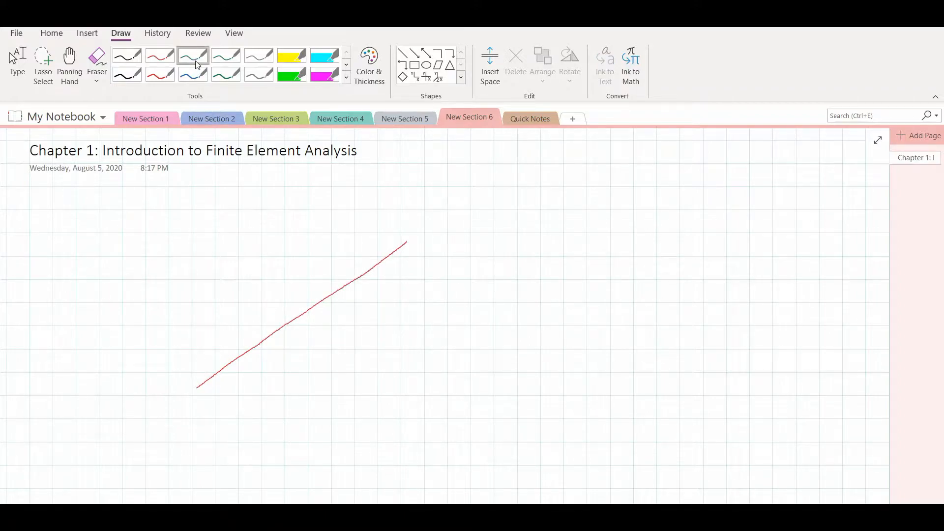
pyautogui.click(197, 389)
pyautogui.click(411, 243)
pyautogui.moveTo(192, 367); pyautogui.dragTo(190, 378)
pyautogui.moveTo(398, 229); pyautogui.dragTo(407, 238)
# Step: Draw green horizontal and vertical arrows at node 1, plus a dashed extension of the element with a curved rotation arrow
pyautogui.click(217, 60)
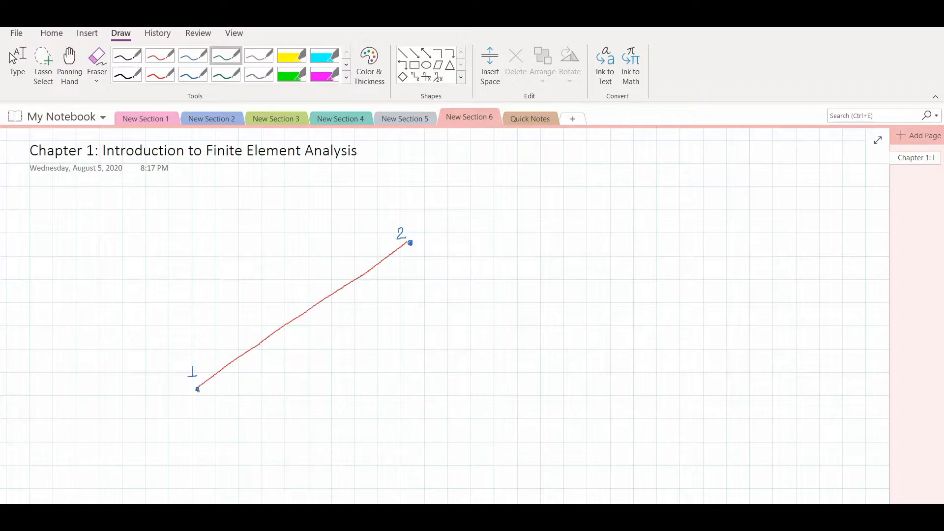
pyautogui.moveTo(198, 389)
pyautogui.mouseDown()
pyautogui.moveTo(280, 389)
pyautogui.moveTo(267, 398)
pyautogui.mouseUp()
pyautogui.moveTo(197, 387)
pyautogui.mouseDown()
pyautogui.moveTo(199, 301)
pyautogui.moveTo(190, 323)
pyautogui.moveTo(212, 315)
pyautogui.mouseUp()
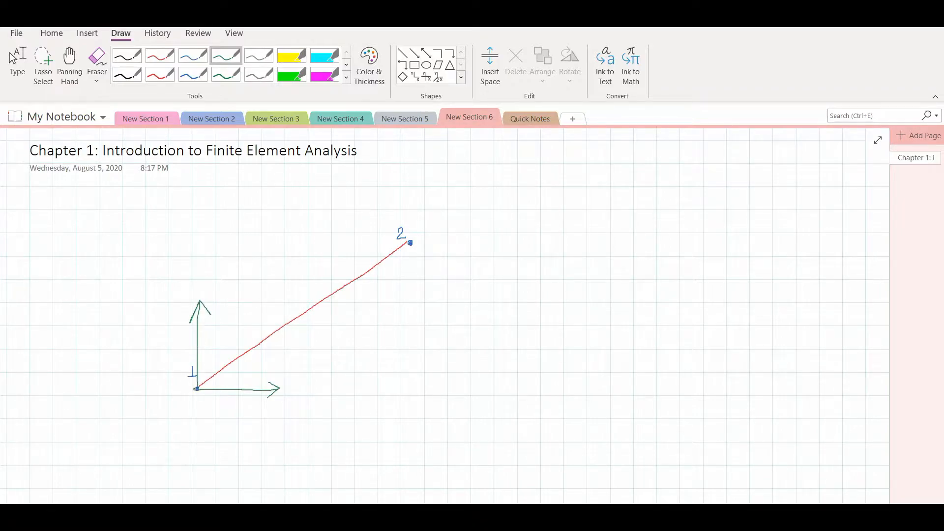
pyautogui.moveTo(163, 412); pyautogui.dragTo(132, 434)
pyautogui.moveTo(155, 392)
pyautogui.mouseDown()
pyautogui.moveTo(188, 395)
pyautogui.moveTo(178, 424)
pyautogui.moveTo(196, 428)
pyautogui.mouseUp()
# Step: Draw a green dashed extension beyond node 2 with vertical, horizontal and curved rotation arrows
pyautogui.moveTo(416, 236); pyautogui.dragTo(422, 231)
pyautogui.moveTo(428, 228); pyautogui.dragTo(462, 200)
pyautogui.moveTo(466, 197); pyautogui.dragTo(472, 193)
pyautogui.moveTo(476, 191); pyautogui.dragTo(483, 187)
pyautogui.moveTo(487, 188); pyautogui.dragTo(493, 186)
pyautogui.moveTo(410, 243)
pyautogui.mouseDown()
pyautogui.moveTo(417, 180)
pyautogui.moveTo(425, 190)
pyautogui.mouseUp()
pyautogui.moveTo(412, 242)
pyautogui.mouseDown()
pyautogui.moveTo(498, 241)
pyautogui.moveTo(490, 248)
pyautogui.mouseUp()
pyautogui.moveTo(454, 195)
pyautogui.mouseDown()
pyautogui.moveTo(490, 192)
pyautogui.moveTo(471, 229)
pyautogui.moveTo(482, 229)
pyautogui.mouseUp()
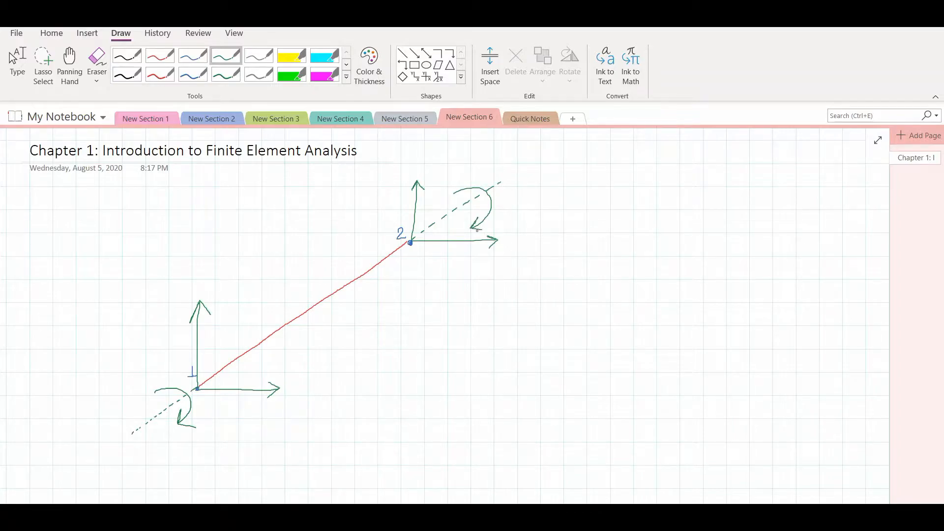
# Step: Reverse both green rotation arrows to counter-clockwise by erasing their arrowheads and redrawing them at the opposite ends
pyautogui.click(97, 62)
pyautogui.moveTo(192, 429); pyautogui.dragTo(187, 425)
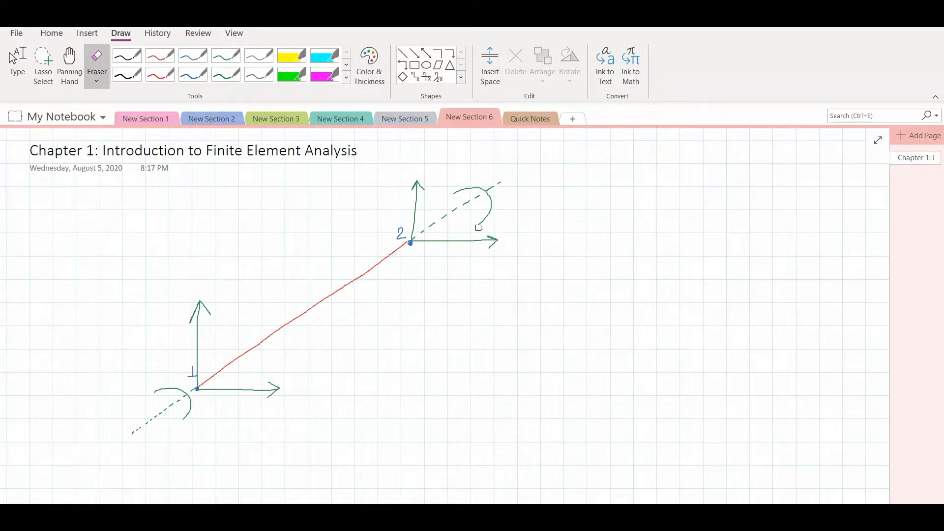
pyautogui.click(225, 56)
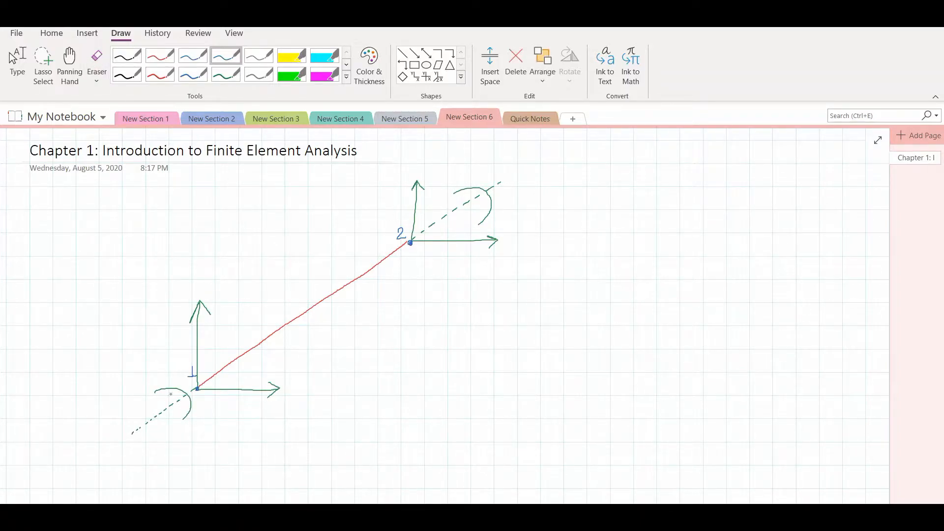
pyautogui.moveTo(161, 380)
pyautogui.mouseDown()
pyautogui.moveTo(154, 391)
pyautogui.moveTo(163, 398)
pyautogui.mouseUp()
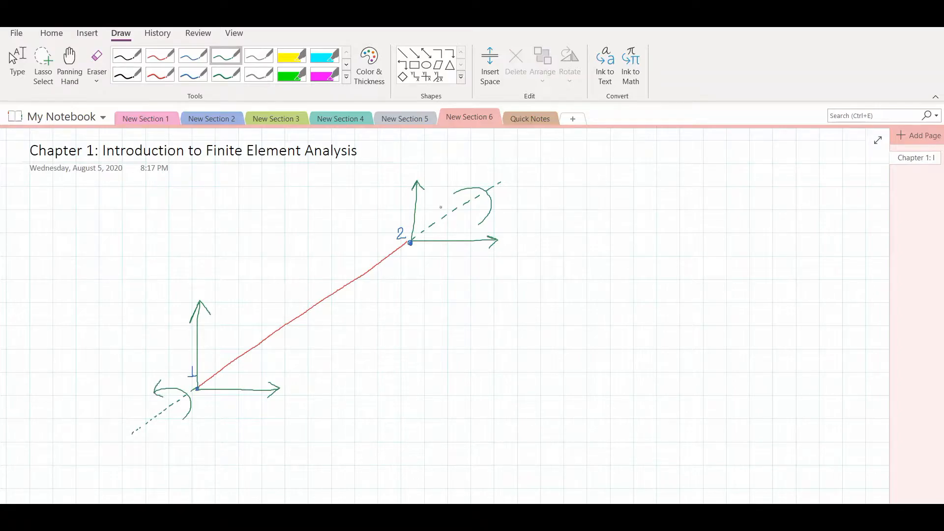
pyautogui.moveTo(462, 180)
pyautogui.mouseDown()
pyautogui.moveTo(454, 192)
pyautogui.moveTo(466, 199)
pyautogui.mouseUp()
# Step: Draw red horizontal and vertical axes labelled X and Y beside the element, with a counter-clockwise rotation arrow around the origin
pyautogui.click(159, 56)
pyautogui.moveTo(666, 180)
pyautogui.mouseDown()
pyautogui.moveTo(666, 238)
pyautogui.moveTo(745, 241)
pyautogui.moveTo(738, 254)
pyautogui.mouseUp()
pyautogui.moveTo(662, 191)
pyautogui.mouseDown()
pyautogui.moveTo(664, 181)
pyautogui.moveTo(682, 199)
pyautogui.moveTo(656, 194)
pyautogui.mouseUp()
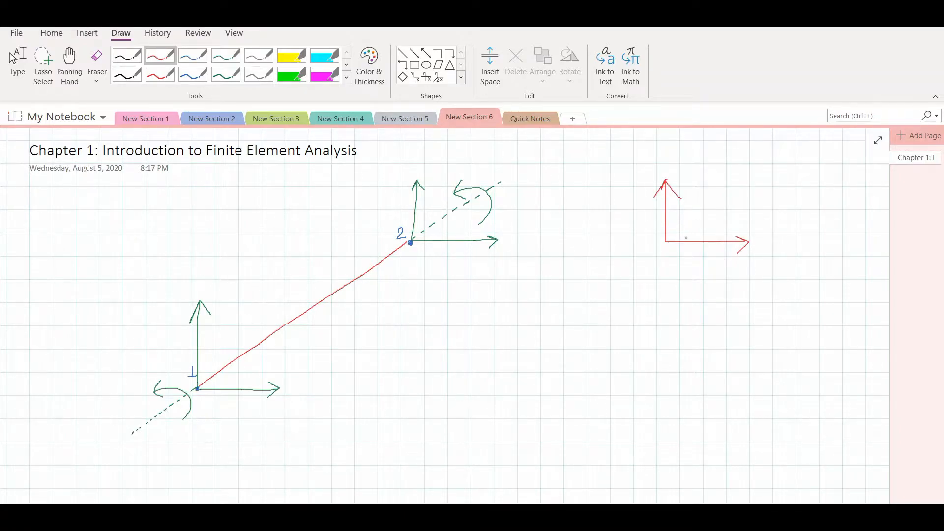
pyautogui.moveTo(671, 257)
pyautogui.mouseDown()
pyautogui.moveTo(638, 219)
pyautogui.moveTo(627, 230)
pyautogui.mouseUp()
pyautogui.moveTo(632, 213); pyautogui.dragTo(641, 233)
pyautogui.moveTo(668, 151); pyautogui.dragTo(694, 172)
pyautogui.moveTo(706, 149); pyautogui.dragTo(686, 192)
pyautogui.moveTo(754, 235)
pyautogui.mouseDown()
pyautogui.moveTo(779, 255)
pyautogui.moveTo(756, 266)
pyautogui.mouseUp()
# Step: Write "Global system" in red beneath the X-Y axes and underline both words
pyautogui.moveTo(666, 269)
pyautogui.mouseDown()
pyautogui.moveTo(659, 294)
pyautogui.moveTo(673, 299)
pyautogui.mouseUp()
pyautogui.moveTo(689, 284); pyautogui.dragTo(688, 285)
pyautogui.moveTo(702, 272)
pyautogui.mouseDown()
pyautogui.moveTo(705, 294)
pyautogui.moveTo(722, 298)
pyautogui.mouseUp()
pyautogui.moveTo(724, 273)
pyautogui.mouseDown()
pyautogui.moveTo(726, 295)
pyautogui.moveTo(748, 294)
pyautogui.mouseUp()
pyautogui.moveTo(759, 282); pyautogui.dragTo(772, 290)
pyautogui.moveTo(776, 279); pyautogui.dragTo(778, 296)
pyautogui.moveTo(783, 290); pyautogui.dragTo(829, 297)
pyautogui.moveTo(680, 316); pyautogui.dragTo(717, 316)
pyautogui.moveTo(747, 315); pyautogui.dragTo(825, 316)
# Step: Label node 1's green arrows in blue as Uy1, Fy1, Ux1, Fx2 and UR1, FR1, and node 2's with the corresponding displacements and forces
pyautogui.click(192, 56)
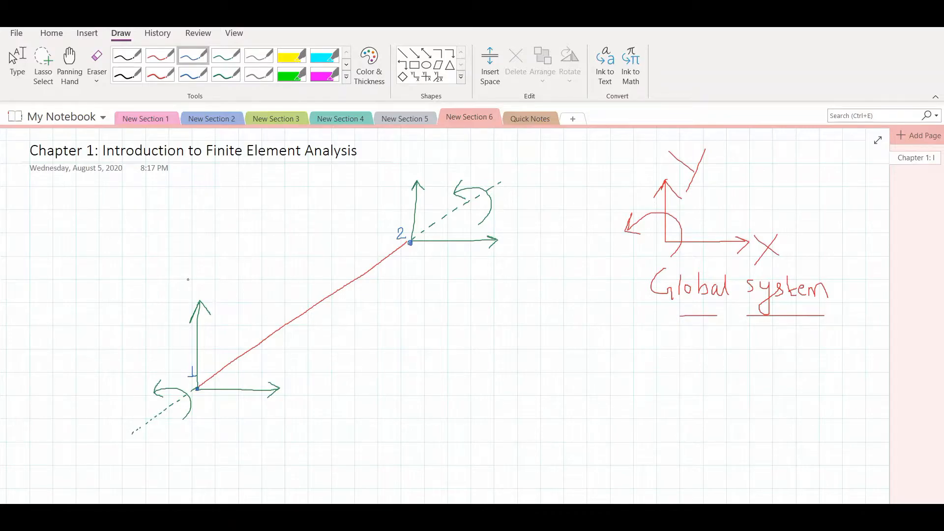
pyautogui.moveTo(190, 268)
pyautogui.mouseDown()
pyautogui.moveTo(200, 269)
pyautogui.moveTo(210, 296)
pyautogui.moveTo(233, 292)
pyautogui.moveTo(242, 272)
pyautogui.mouseUp()
pyautogui.moveTo(235, 281); pyautogui.dragTo(249, 291)
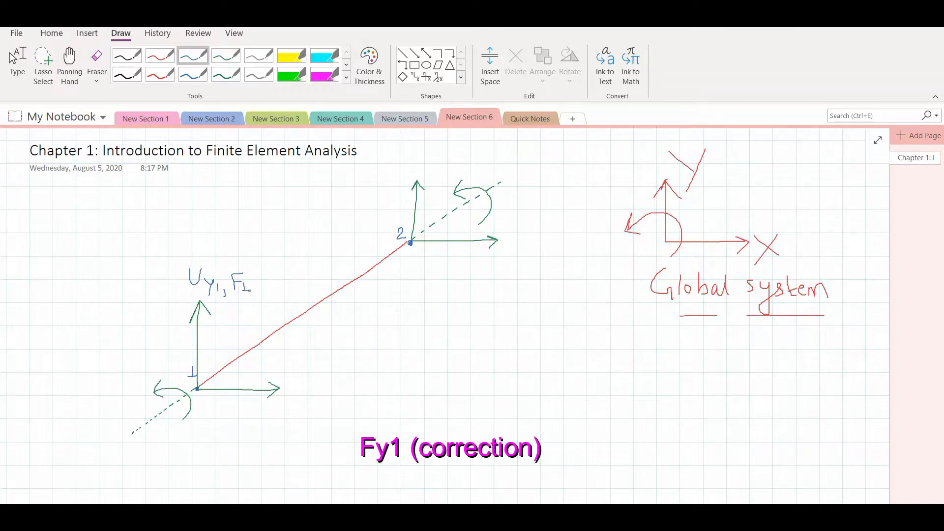
pyautogui.moveTo(286, 380); pyautogui.dragTo(298, 392)
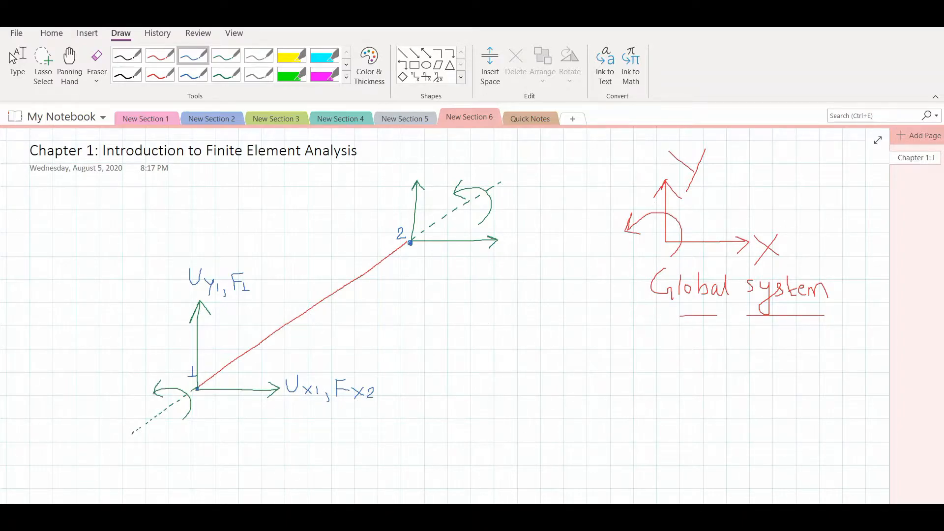
pyautogui.moveTo(176, 424)
pyautogui.mouseDown()
pyautogui.moveTo(187, 444)
pyautogui.moveTo(210, 453)
pyautogui.moveTo(245, 449)
pyautogui.mouseUp()
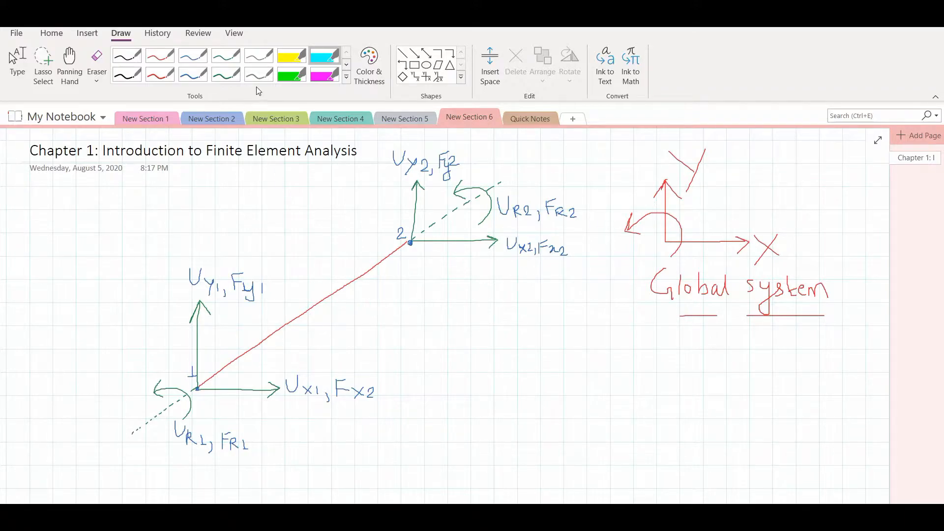
# Step: Mark the angle between the element and node 1's horizontal arrow with a cyan highlighter arrow labelled α
pyautogui.moveTo(242, 352)
pyautogui.mouseDown()
pyautogui.moveTo(255, 389)
pyautogui.moveTo(238, 370)
pyautogui.moveTo(262, 364)
pyautogui.moveTo(278, 343)
pyautogui.moveTo(312, 368)
pyautogui.mouseUp()
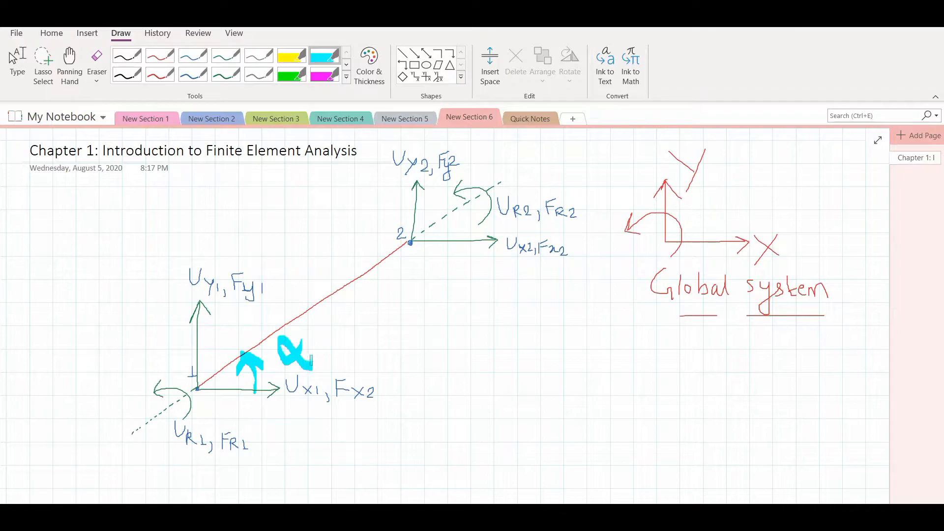
pyautogui.moveTo(305, 328); pyautogui.dragTo(300, 347)
pyautogui.click(259, 55)
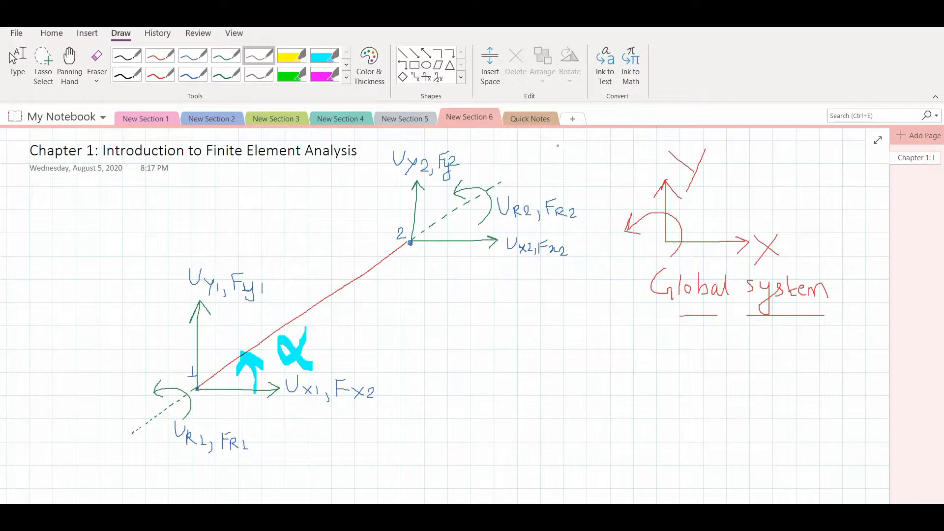
# Step: Draw blue rotated axes X' and Y' from the global origin and mark the angle α between X and X'
pyautogui.click(193, 56)
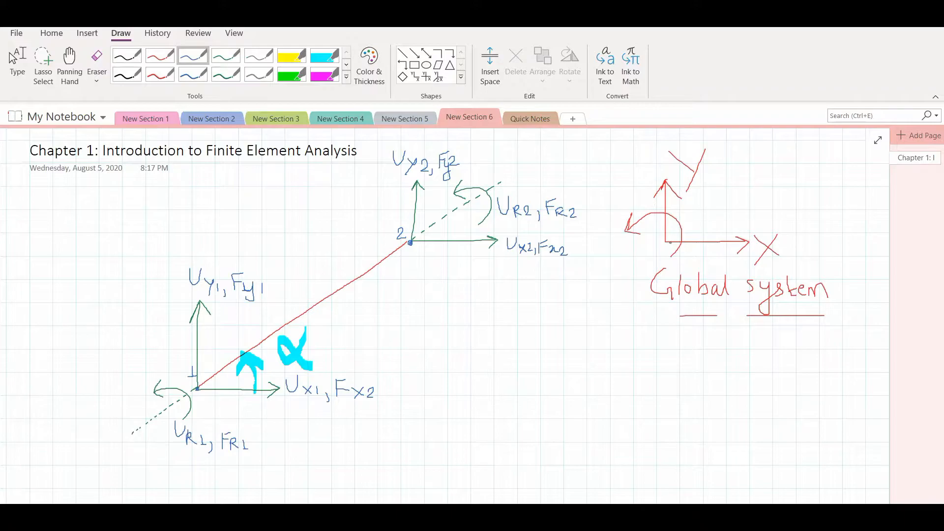
pyautogui.moveTo(668, 241)
pyautogui.mouseDown()
pyautogui.moveTo(747, 179)
pyautogui.moveTo(747, 191)
pyautogui.moveTo(774, 185)
pyautogui.moveTo(760, 189)
pyautogui.mouseUp()
pyautogui.moveTo(783, 157); pyautogui.dragTo(783, 169)
pyautogui.moveTo(666, 241); pyautogui.dragTo(612, 180)
pyautogui.moveTo(611, 189)
pyautogui.mouseDown()
pyautogui.moveTo(624, 171)
pyautogui.moveTo(629, 183)
pyautogui.mouseUp()
pyautogui.moveTo(635, 145); pyautogui.dragTo(636, 155)
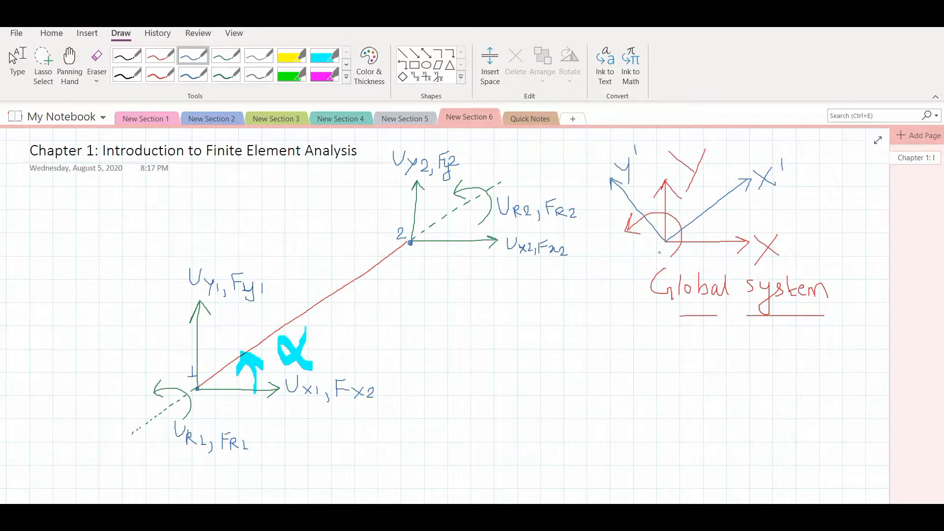
pyautogui.moveTo(697, 228)
pyautogui.mouseDown()
pyautogui.moveTo(704, 220)
pyautogui.moveTo(707, 240)
pyautogui.moveTo(711, 213)
pyautogui.moveTo(697, 230)
pyautogui.moveTo(731, 225)
pyautogui.mouseUp()
# Step: Draw magenta local axes X' and Y' with a counter-clockwise rotation arrow at the middle of the element
pyautogui.click(325, 74)
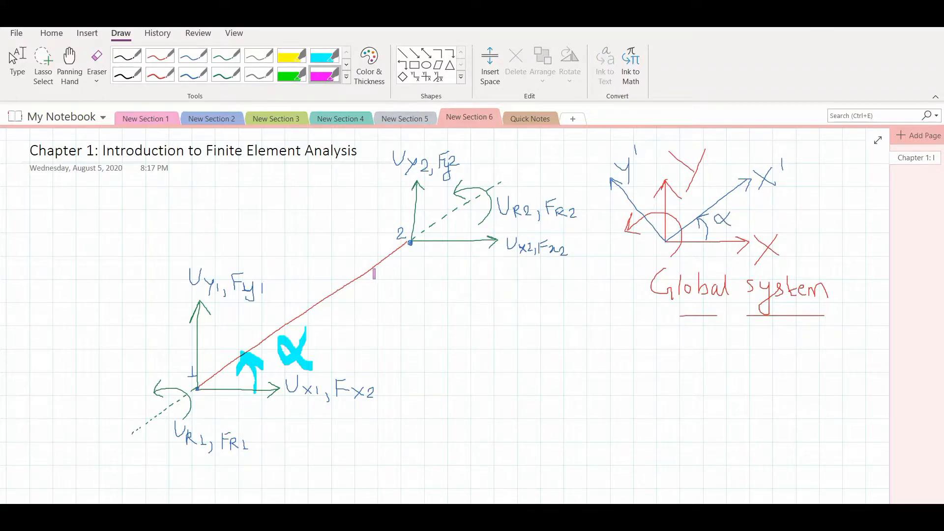
pyautogui.moveTo(320, 301)
pyautogui.mouseDown()
pyautogui.moveTo(375, 269)
pyautogui.moveTo(368, 293)
pyautogui.moveTo(295, 250)
pyautogui.moveTo(282, 265)
pyautogui.moveTo(283, 238)
pyautogui.moveTo(304, 256)
pyautogui.mouseUp()
pyautogui.moveTo(344, 301)
pyautogui.mouseDown()
pyautogui.moveTo(344, 319)
pyautogui.moveTo(315, 266)
pyautogui.moveTo(285, 298)
pyautogui.moveTo(284, 282)
pyautogui.moveTo(296, 296)
pyautogui.mouseUp()
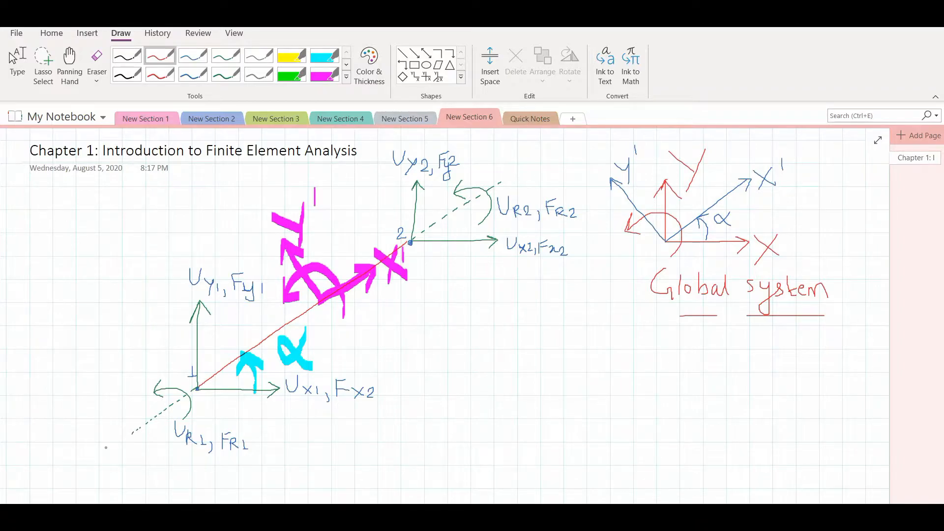
# Step: Draw red local arrows at node 1, labelled u1, f1 along the element and u2, f2 perpendicular to it
pyautogui.moveTo(106, 447)
pyautogui.mouseDown()
pyautogui.moveTo(141, 423)
pyautogui.moveTo(129, 421)
pyautogui.moveTo(142, 429)
pyautogui.moveTo(139, 440)
pyautogui.moveTo(101, 466)
pyautogui.moveTo(121, 474)
pyautogui.moveTo(133, 450)
pyautogui.mouseUp()
pyautogui.moveTo(139, 454); pyautogui.dragTo(141, 464)
pyautogui.moveTo(197, 387)
pyautogui.mouseDown()
pyautogui.moveTo(152, 330)
pyautogui.moveTo(146, 335)
pyautogui.moveTo(156, 325)
pyautogui.mouseUp()
pyautogui.moveTo(102, 301)
pyautogui.mouseDown()
pyautogui.moveTo(124, 320)
pyautogui.moveTo(127, 312)
pyautogui.mouseUp()
pyautogui.moveTo(149, 289)
pyautogui.mouseDown()
pyautogui.moveTo(140, 313)
pyautogui.moveTo(150, 305)
pyautogui.mouseUp()
pyautogui.moveTo(148, 302); pyautogui.dragTo(156, 314)
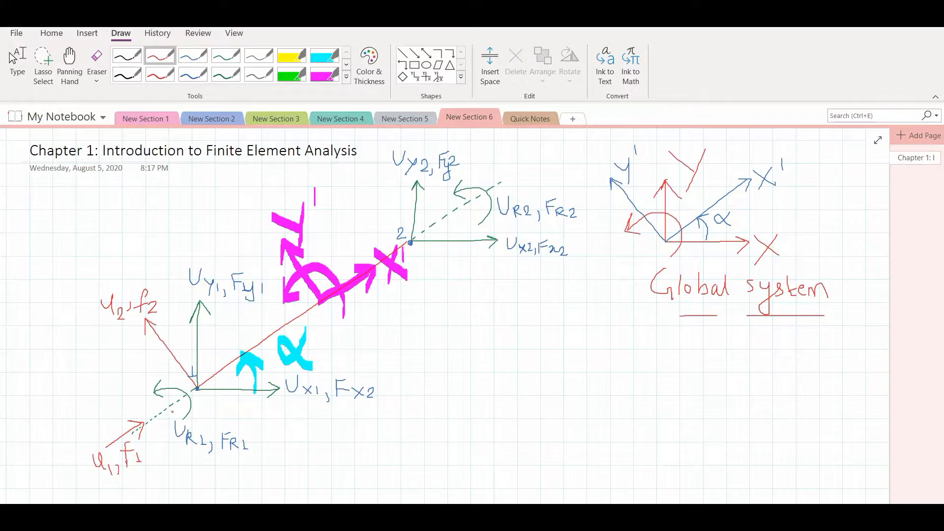
# Step: Add a red rotation arrow labelled u3, f3 at node 1 and local arrows labelled u4, f4, u5, f5 and u6, f6 at node 2
pyautogui.moveTo(172, 420)
pyautogui.mouseDown()
pyautogui.moveTo(148, 399)
pyautogui.moveTo(136, 409)
pyautogui.mouseUp()
pyautogui.moveTo(136, 410)
pyautogui.mouseDown()
pyautogui.moveTo(143, 408)
pyautogui.moveTo(111, 398)
pyautogui.moveTo(117, 406)
pyautogui.moveTo(137, 387)
pyautogui.mouseUp()
pyautogui.moveTo(136, 386); pyautogui.dragTo(140, 395)
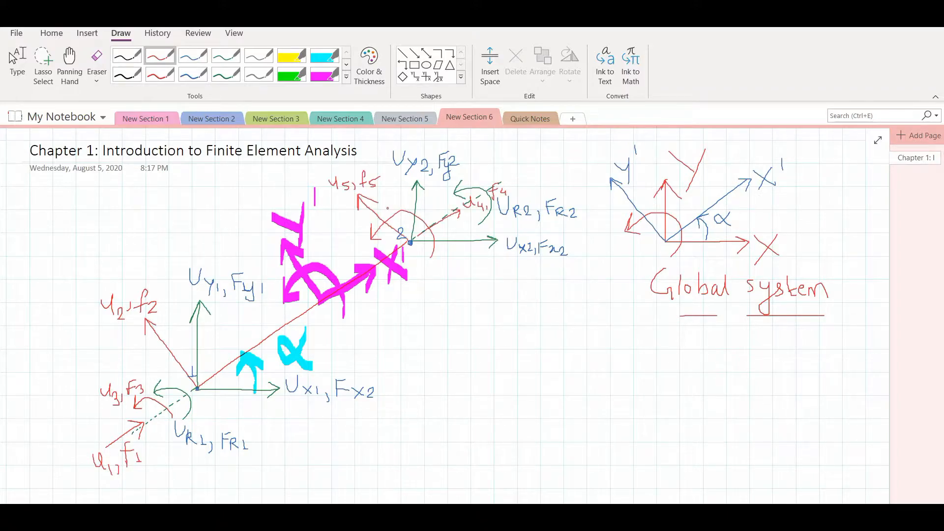
pyautogui.moveTo(387, 208); pyautogui.dragTo(411, 213)
# Step: Draw a curved black arrow from the element to empty matrix brackets with columns and rows numbered 1 to 6
pyautogui.click(126, 56)
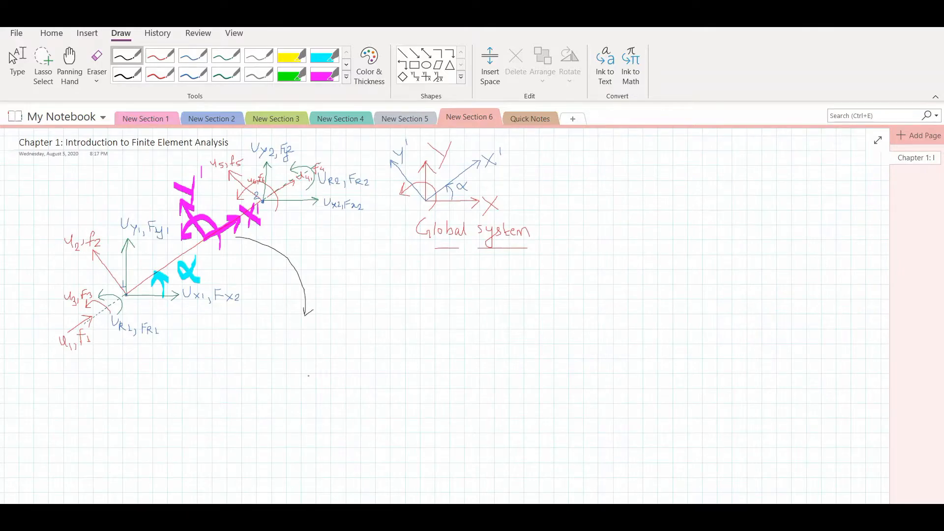
pyautogui.keyDown('ctrl'); pyautogui.scroll(2, 308, 376); pyautogui.keyUp('ctrl')
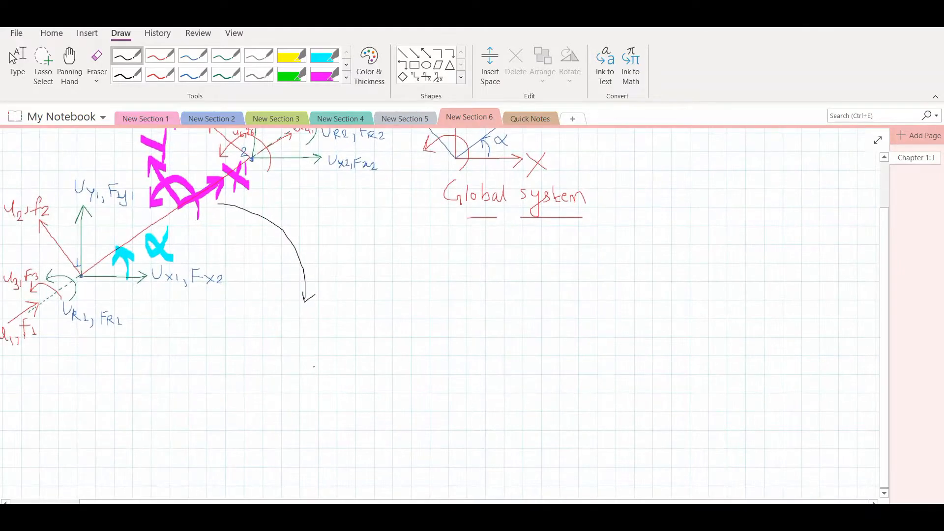
pyautogui.keyDown('ctrl'); pyautogui.scroll(2, 356, 348); pyautogui.keyUp('ctrl')
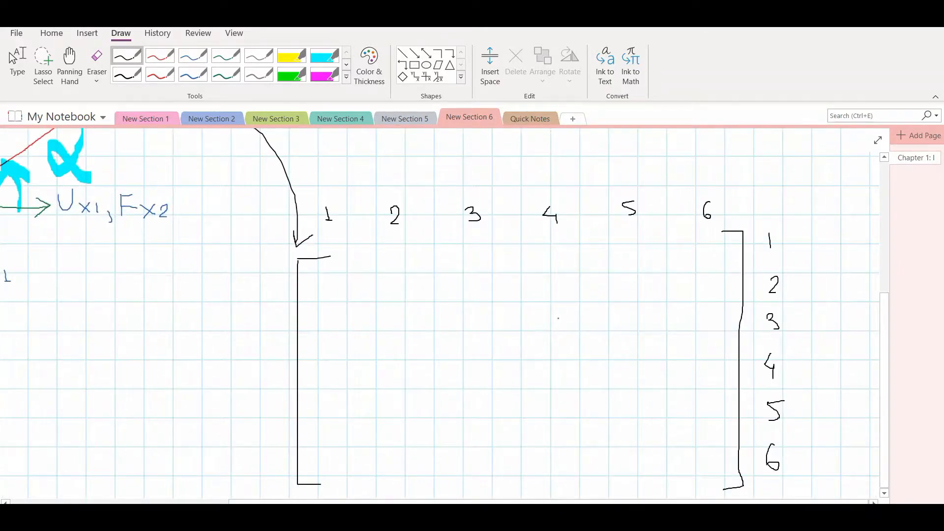
pyautogui.keyDown('ctrl'); pyautogui.scroll(-2, 558, 319); pyautogui.keyUp('ctrl')
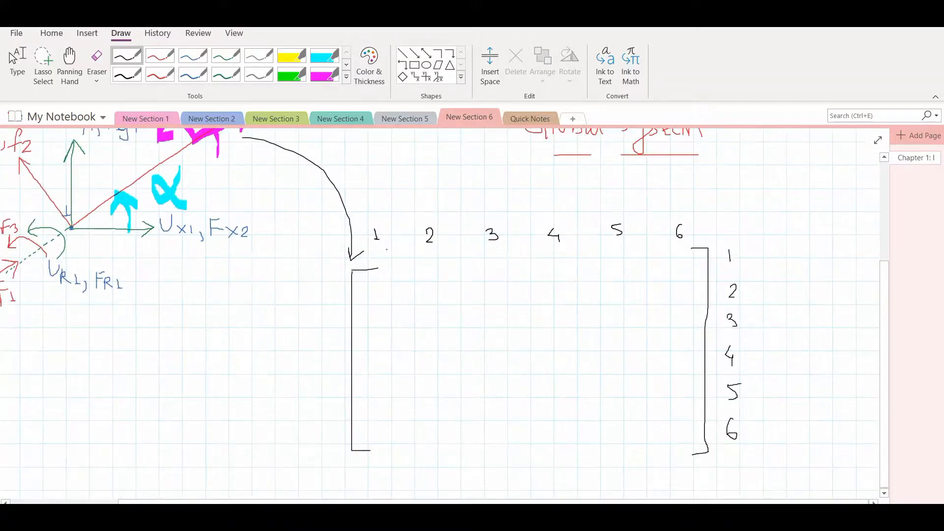
pyautogui.keyDown('ctrl'); pyautogui.scroll(-2, 563, 227); pyautogui.keyUp('ctrl')
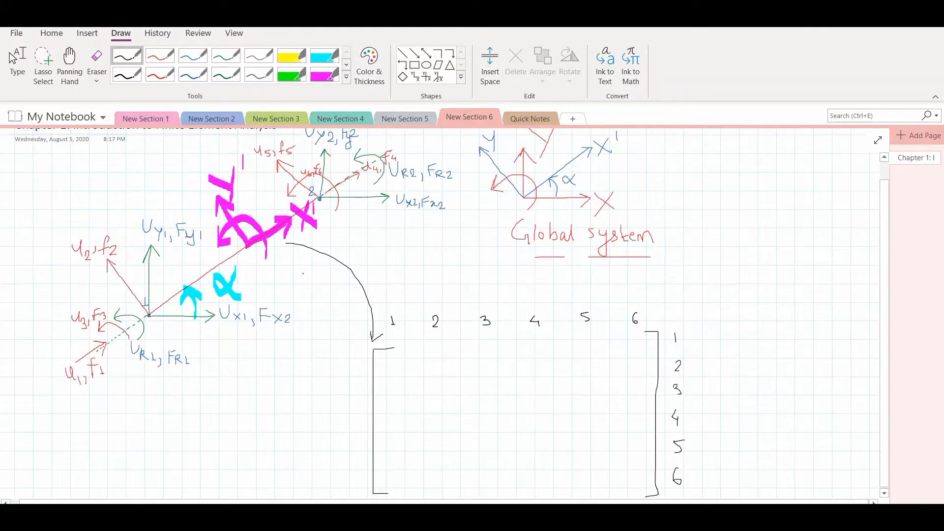
pyautogui.scroll(1, 303, 274)
pyautogui.scroll(-1, 438, 352)
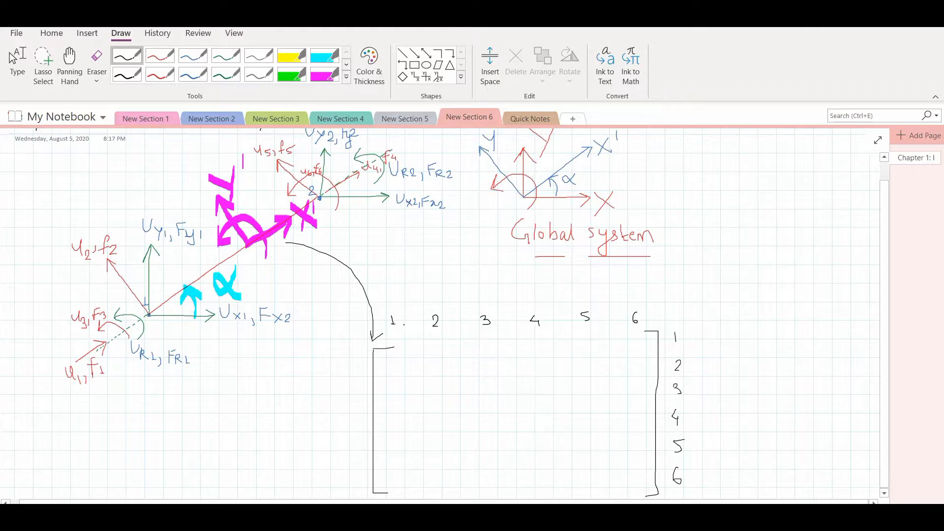
# Step: Highlight column numbers 1 and 4 and row numbers 1 and 4 of the matrix in green
pyautogui.click(292, 74)
pyautogui.moveTo(386, 318); pyautogui.dragTo(401, 318)
pyautogui.moveTo(519, 316); pyautogui.dragTo(538, 317)
pyautogui.moveTo(668, 334); pyautogui.dragTo(681, 333)
pyautogui.moveTo(674, 417); pyautogui.dragTo(684, 418)
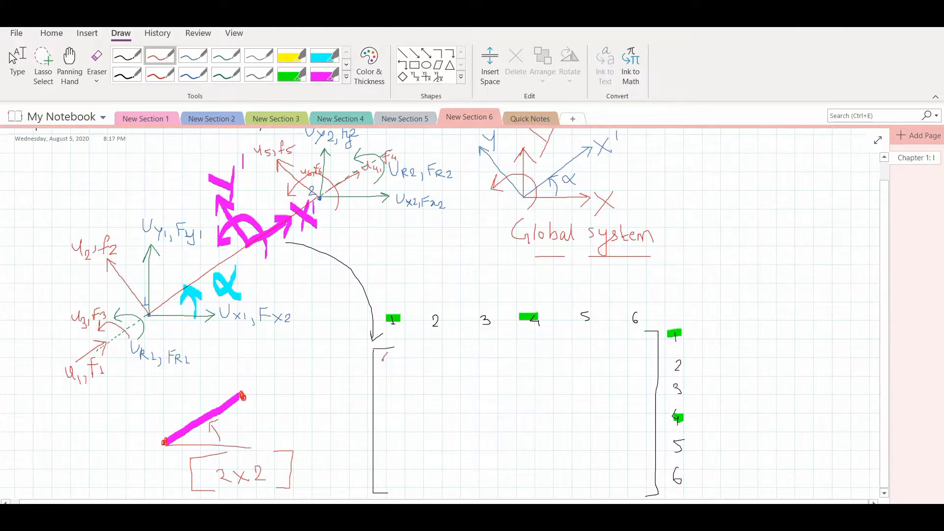
# Step: Fill the first matrix row in red with AE/L, 0, 0, -AE/L, 0, 0
pyautogui.moveTo(382, 365)
pyautogui.mouseDown()
pyautogui.moveTo(404, 352)
pyautogui.moveTo(396, 368)
pyautogui.mouseUp()
pyautogui.moveTo(436, 349); pyautogui.dragTo(520, 346)
pyautogui.moveTo(528, 343)
pyautogui.mouseDown()
pyautogui.moveTo(531, 333)
pyautogui.moveTo(550, 339)
pyautogui.moveTo(552, 327)
pyautogui.moveTo(551, 363)
pyautogui.mouseUp()
pyautogui.moveTo(585, 334)
pyautogui.mouseDown()
pyautogui.moveTo(637, 338)
pyautogui.moveTo(635, 329)
pyautogui.mouseUp()
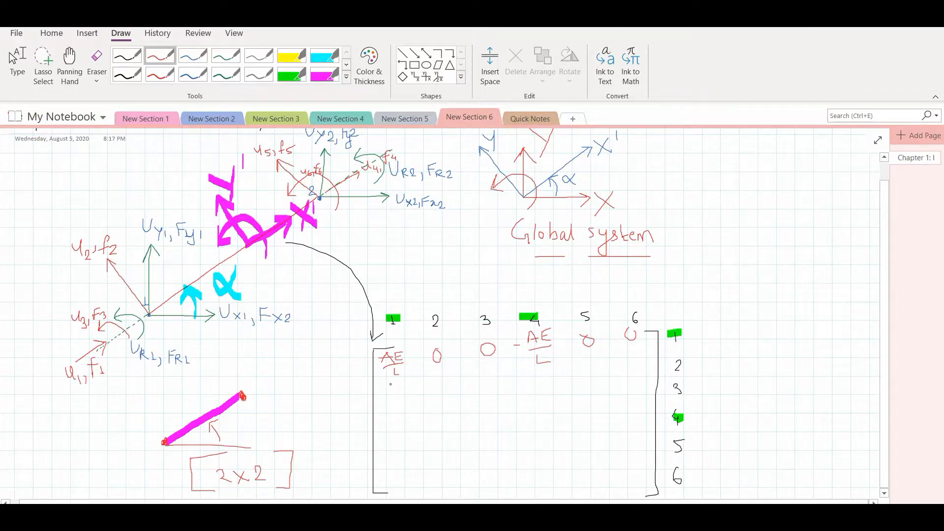
# Step: Write 0, 0, -AE/L, 0, 0 down column 1, finish row 4 with 0, 0, AE/L, 0, 0, and add zeros in column 4
pyautogui.moveTo(388, 380); pyautogui.dragTo(393, 394)
pyautogui.moveTo(396, 417)
pyautogui.mouseDown()
pyautogui.moveTo(426, 417)
pyautogui.moveTo(408, 450)
pyautogui.moveTo(395, 444)
pyautogui.mouseUp()
pyautogui.moveTo(399, 471)
pyautogui.mouseDown()
pyautogui.moveTo(410, 481)
pyautogui.moveTo(398, 472)
pyautogui.mouseUp()
pyautogui.moveTo(448, 413)
pyautogui.mouseDown()
pyautogui.moveTo(537, 388)
pyautogui.moveTo(546, 396)
pyautogui.mouseUp()
pyautogui.moveTo(550, 391)
pyautogui.mouseDown()
pyautogui.moveTo(558, 404)
pyautogui.moveTo(547, 423)
pyautogui.moveTo(586, 400)
pyautogui.moveTo(641, 404)
pyautogui.moveTo(631, 400)
pyautogui.mouseUp()
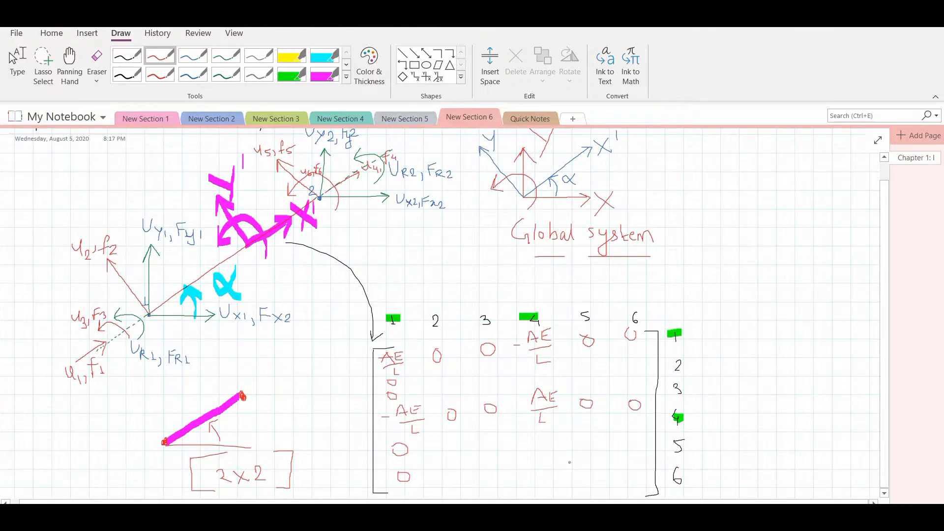
pyautogui.moveTo(541, 436); pyautogui.dragTo(545, 469)
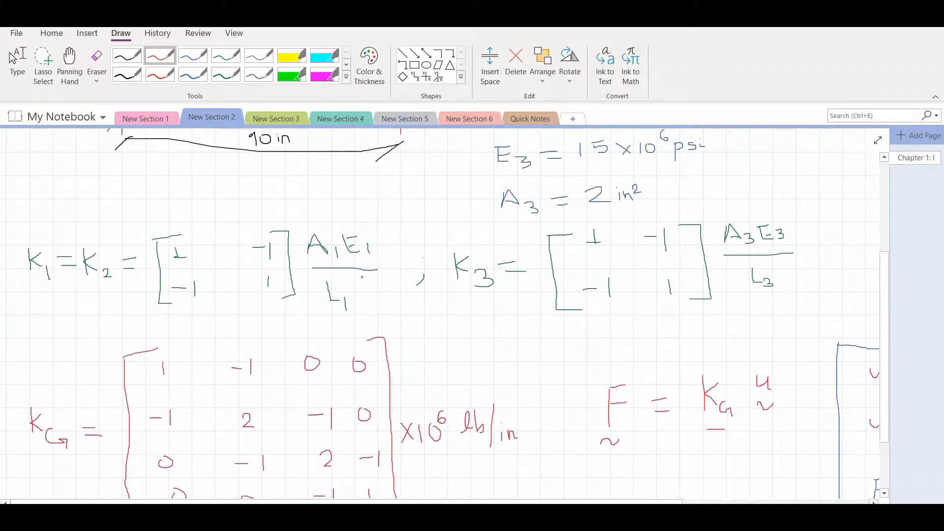
# Step: Mark the K1 = K2 bar matrix in yellow in New Section 2 and compare the beam matrix in New Section 5 with the 6×6 matrix
pyautogui.click(292, 55)
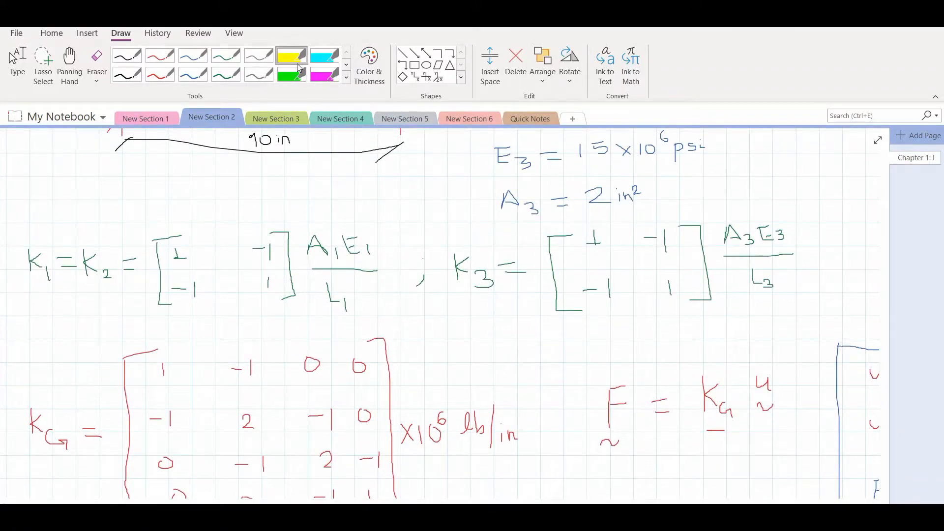
pyautogui.moveTo(23, 212)
pyautogui.mouseDown()
pyautogui.moveTo(382, 310)
pyautogui.moveTo(267, 330)
pyautogui.mouseUp()
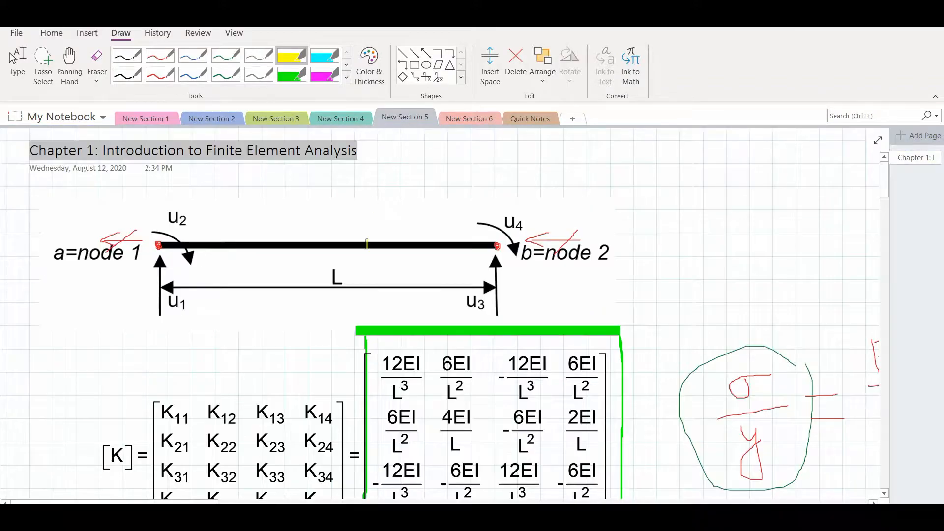
pyautogui.scroll(-10, 443, 315)
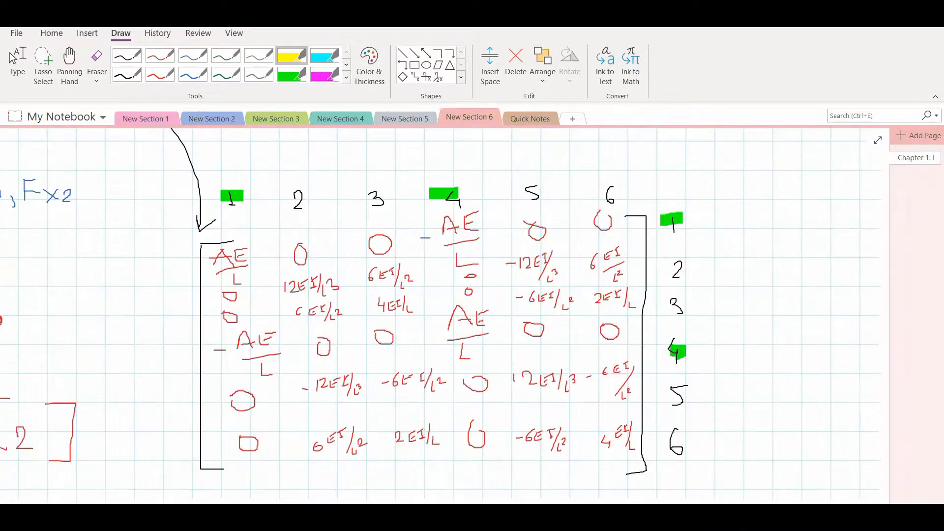
pyautogui.scroll(-4, 553, 254)
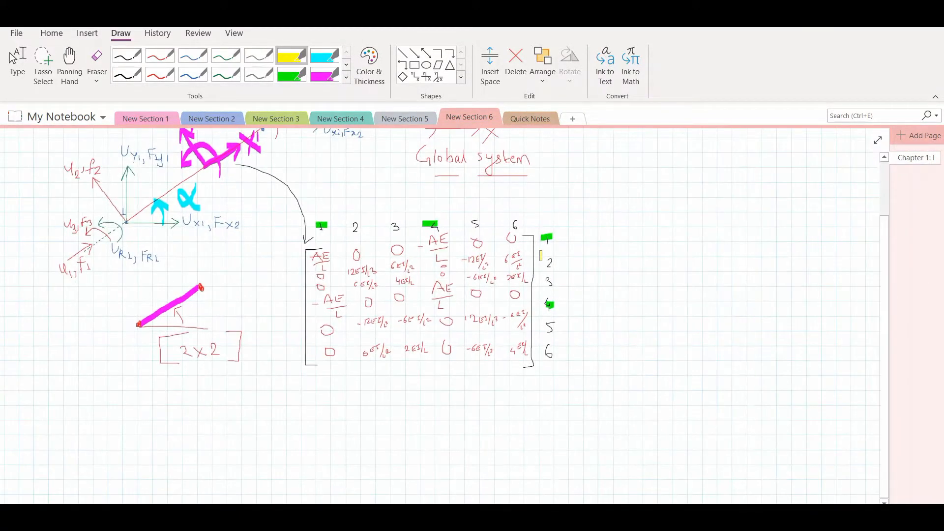
# Step: Sketch a blue three-member frame with supports at both ends beside the global axes and mark angle α at the first member
pyautogui.scroll(3, 482, 266)
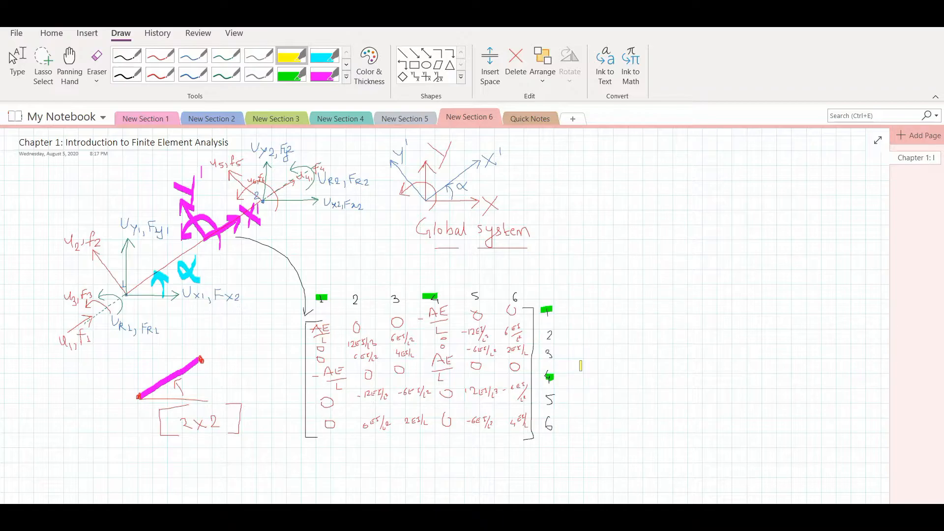
pyautogui.click(193, 55)
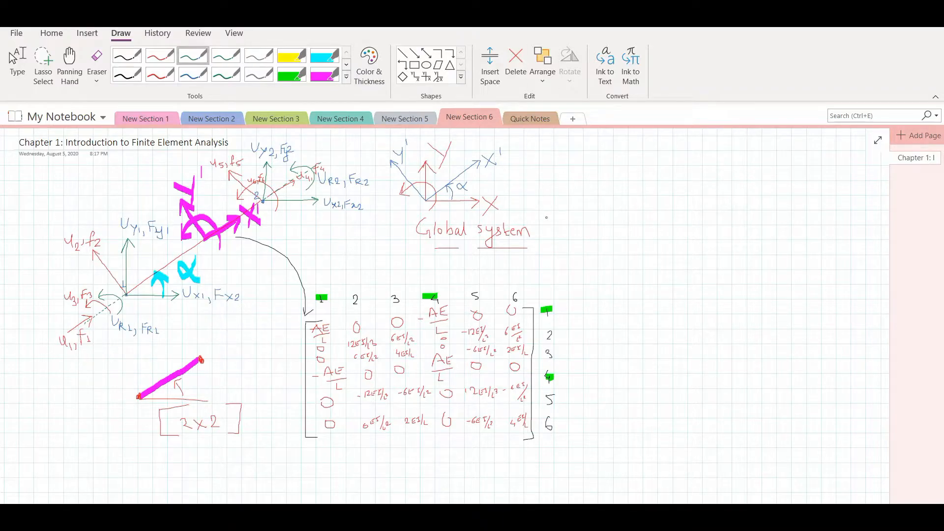
pyautogui.moveTo(583, 261)
pyautogui.mouseDown()
pyautogui.moveTo(630, 188)
pyautogui.moveTo(678, 250)
pyautogui.moveTo(750, 247)
pyautogui.mouseUp()
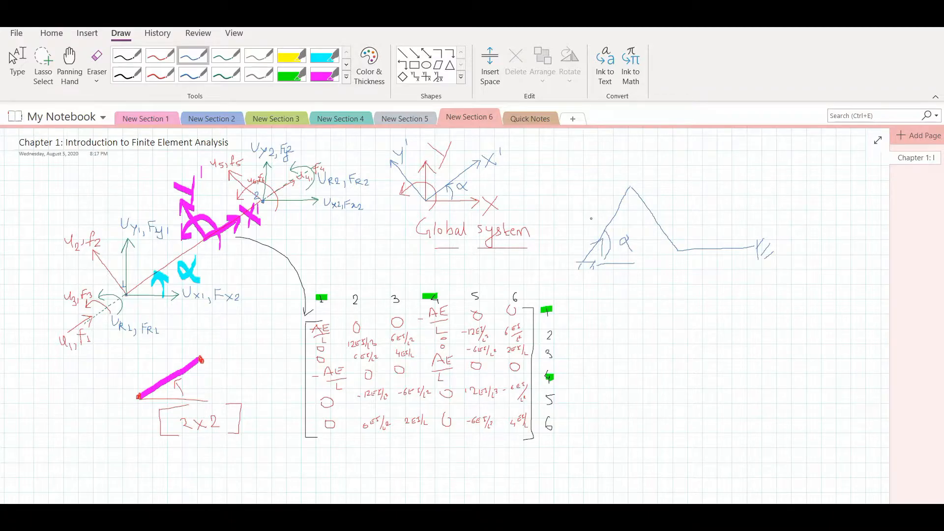
# Step: Label the first two frame members with circled 1 and 2, mark angle β at member 2, and mark another angle at the far support
pyautogui.moveTo(593, 210)
pyautogui.mouseDown()
pyautogui.moveTo(594, 223)
pyautogui.moveTo(595, 208)
pyautogui.moveTo(613, 232)
pyautogui.mouseUp()
pyautogui.moveTo(666, 212)
pyautogui.mouseDown()
pyautogui.moveTo(671, 220)
pyautogui.moveTo(672, 207)
pyautogui.mouseUp()
pyautogui.moveTo(670, 246); pyautogui.dragTo(695, 248)
pyautogui.moveTo(690, 225)
pyautogui.mouseDown()
pyautogui.moveTo(692, 215)
pyautogui.moveTo(691, 222)
pyautogui.mouseUp()
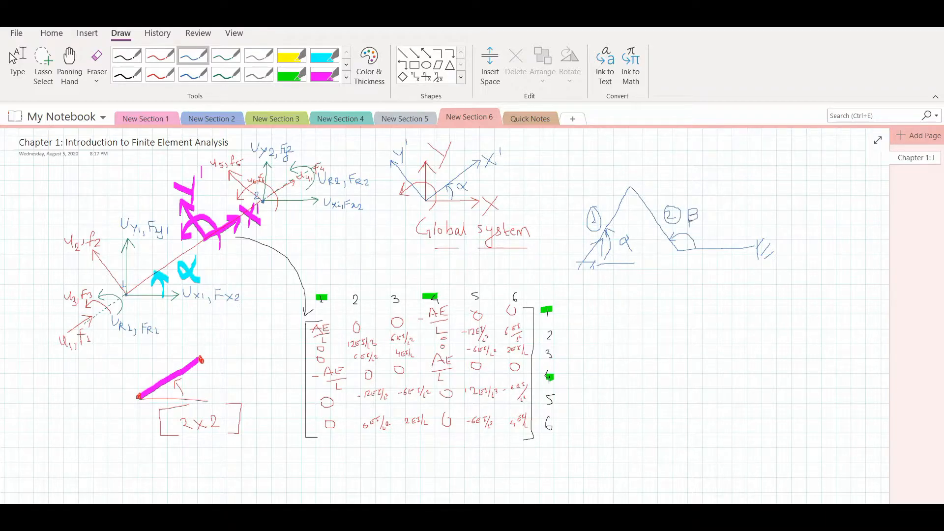
pyautogui.moveTo(760, 243); pyautogui.dragTo(741, 247)
pyautogui.moveTo(745, 215); pyautogui.dragTo(742, 234)
# Step: Label the 6×6 local stiffness matrix in red with an underlined K_l and an equals sign
pyautogui.scroll(-2, 397, 243)
pyautogui.scroll(2, 338, 464)
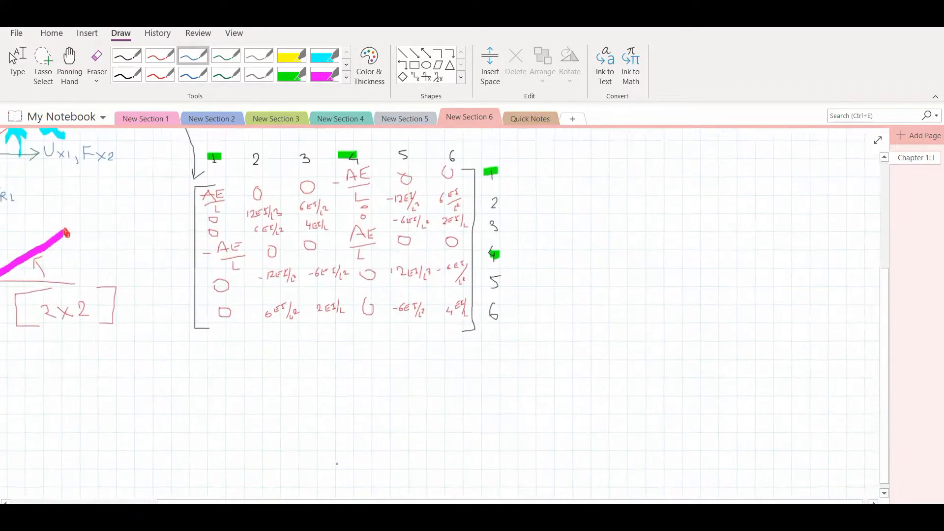
pyautogui.click(160, 55)
pyautogui.moveTo(142, 225); pyautogui.dragTo(143, 242)
pyautogui.moveTo(150, 225)
pyautogui.mouseDown()
pyautogui.moveTo(152, 249)
pyautogui.moveTo(177, 236)
pyautogui.mouseUp()
# Step: Write the red equation K_G = T^T K_l T beside the matrix, underline its matrix symbols, and enclose it in a box
pyautogui.scroll(-2, 337, 284)
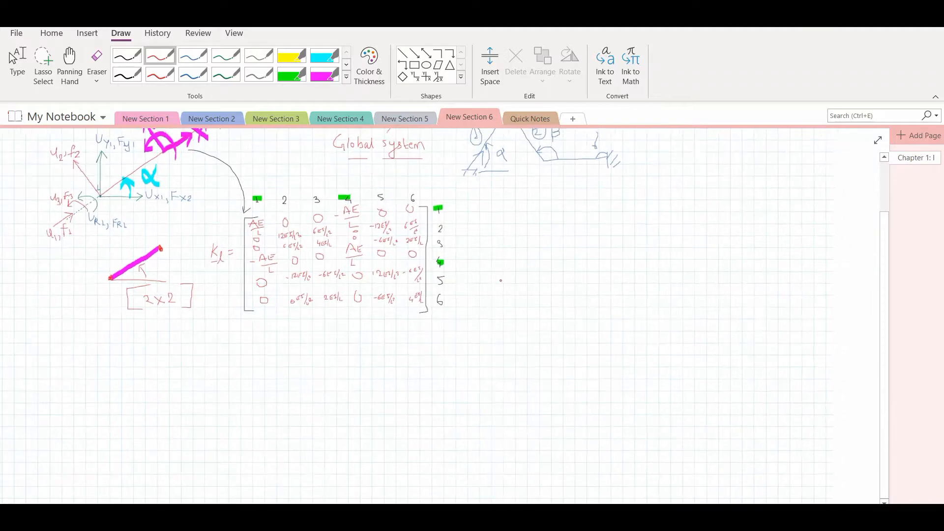
pyautogui.moveTo(505, 231)
pyautogui.mouseDown()
pyautogui.moveTo(504, 247)
pyautogui.moveTo(530, 257)
pyautogui.mouseUp()
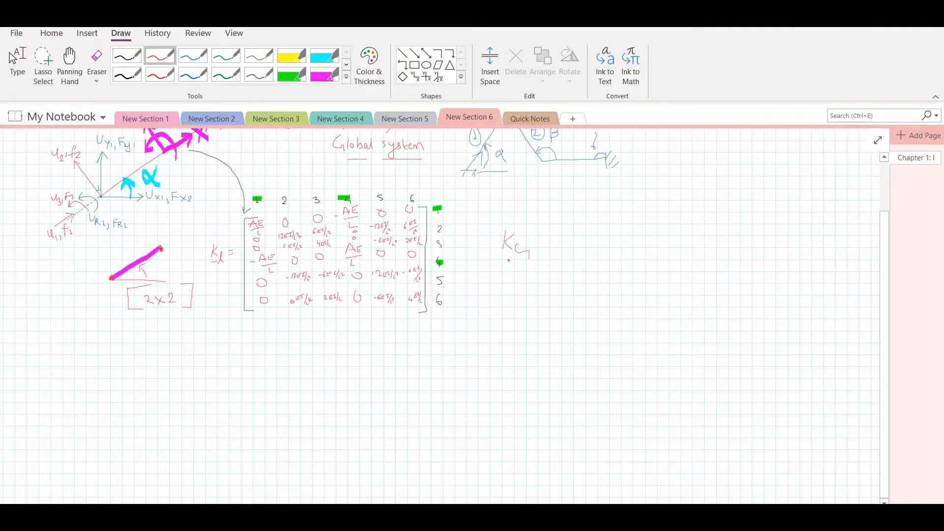
pyautogui.moveTo(571, 235); pyautogui.dragTo(585, 231)
pyautogui.moveTo(579, 234); pyautogui.dragTo(577, 248)
pyautogui.moveTo(595, 215); pyautogui.dragTo(595, 227)
pyautogui.moveTo(587, 215); pyautogui.dragTo(600, 211)
pyautogui.moveTo(570, 256); pyautogui.dragTo(584, 254)
pyautogui.moveTo(611, 224)
pyautogui.mouseDown()
pyautogui.moveTo(608, 240)
pyautogui.moveTo(621, 247)
pyautogui.mouseUp()
pyautogui.moveTo(622, 235); pyautogui.dragTo(621, 251)
pyautogui.moveTo(636, 217); pyautogui.dragTo(653, 215)
pyautogui.moveTo(645, 217); pyautogui.dragTo(644, 243)
pyautogui.hotkey('ctrl', 'z')
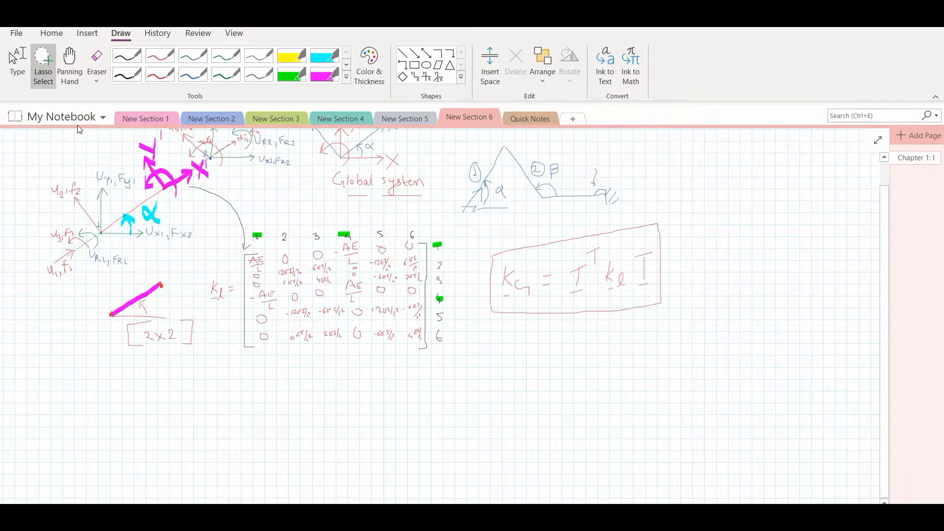
# Step: Start the first local displacement equation in blue below the 2×2 sketch with u1 = Ux1 cosα +
pyautogui.click(193, 55)
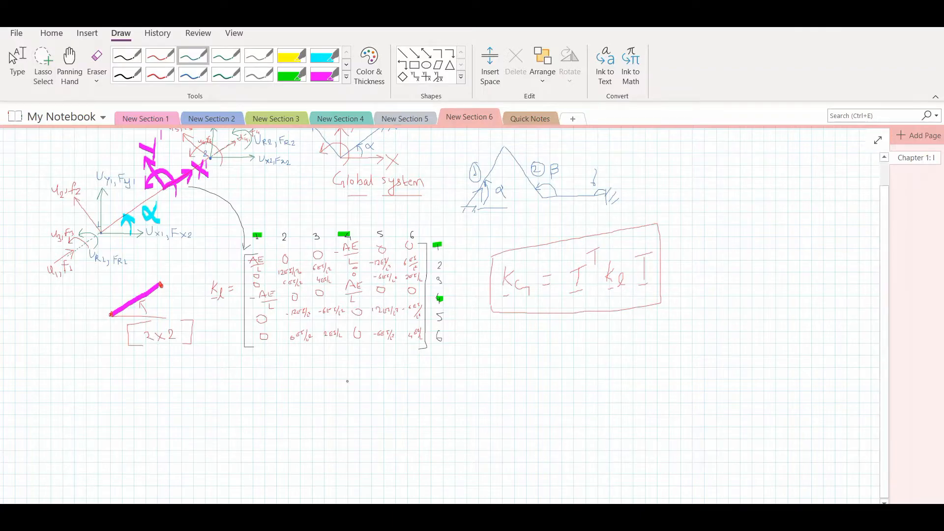
pyautogui.scroll(1, 165, 279)
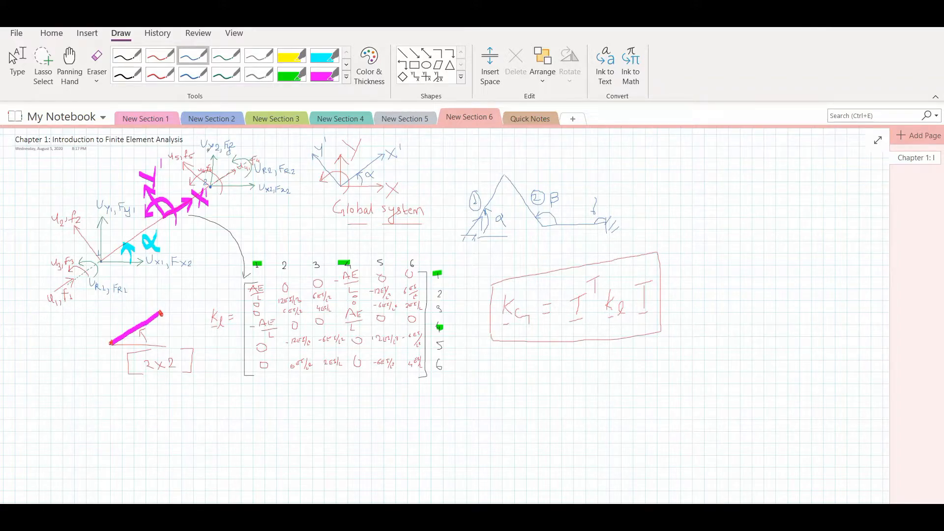
pyautogui.scroll(4, 66, 437)
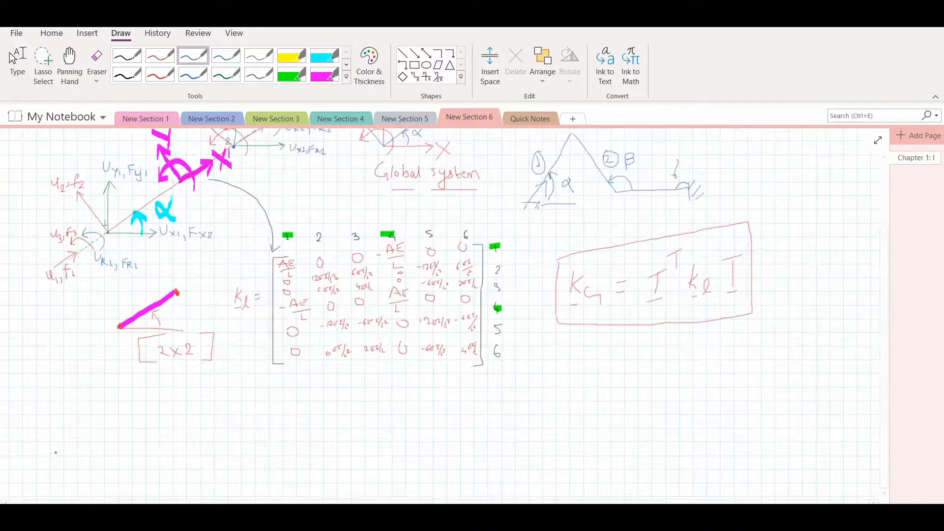
pyautogui.moveTo(83, 379)
pyautogui.mouseDown()
pyautogui.moveTo(93, 396)
pyautogui.moveTo(95, 379)
pyautogui.moveTo(109, 417)
pyautogui.mouseUp()
pyautogui.moveTo(120, 381)
pyautogui.mouseDown()
pyautogui.moveTo(142, 379)
pyautogui.moveTo(142, 394)
pyautogui.mouseUp()
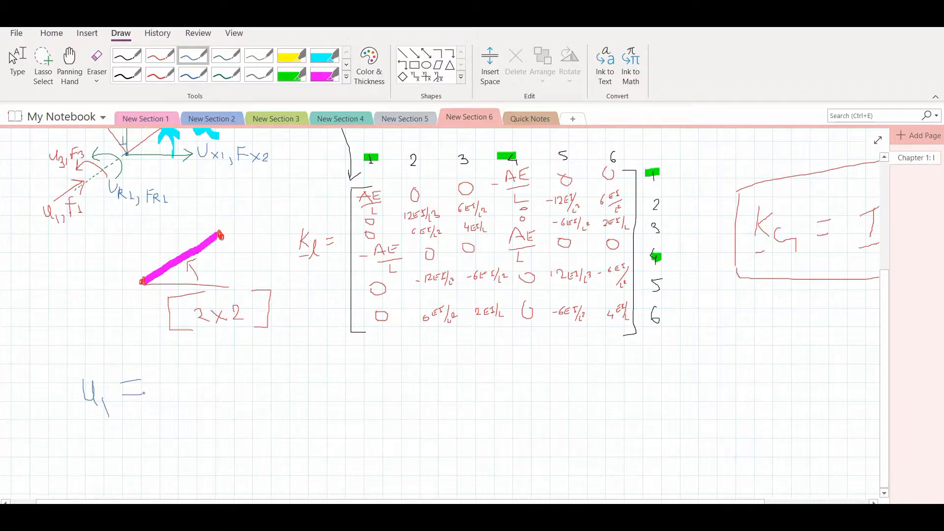
pyautogui.scroll(1, 144, 393)
pyautogui.scroll(1, 220, 195)
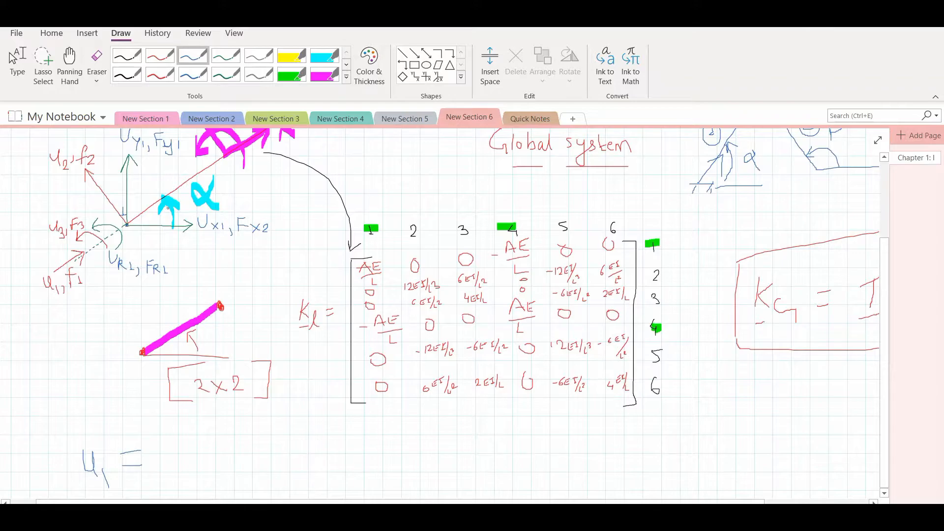
pyautogui.moveTo(148, 446); pyautogui.dragTo(158, 447)
pyautogui.moveTo(167, 455); pyautogui.dragTo(176, 468)
pyautogui.moveTo(181, 454); pyautogui.dragTo(182, 466)
pyautogui.moveTo(196, 454)
pyautogui.mouseDown()
pyautogui.moveTo(254, 467)
pyautogui.moveTo(278, 453)
pyautogui.mouseUp()
# Step: Complete the u1 equation with the term Uy1 sinα
pyautogui.moveTo(274, 446)
pyautogui.mouseDown()
pyautogui.moveTo(272, 465)
pyautogui.moveTo(315, 446)
pyautogui.mouseUp()
pyautogui.moveTo(319, 451); pyautogui.dragTo(325, 479)
pyautogui.moveTo(338, 457); pyautogui.dragTo(339, 474)
pyautogui.moveTo(354, 452); pyautogui.dragTo(347, 462)
pyautogui.moveTo(359, 453); pyautogui.dragTo(360, 463)
pyautogui.moveTo(364, 454); pyautogui.dragTo(377, 463)
pyautogui.moveTo(399, 445); pyautogui.dragTo(399, 466)
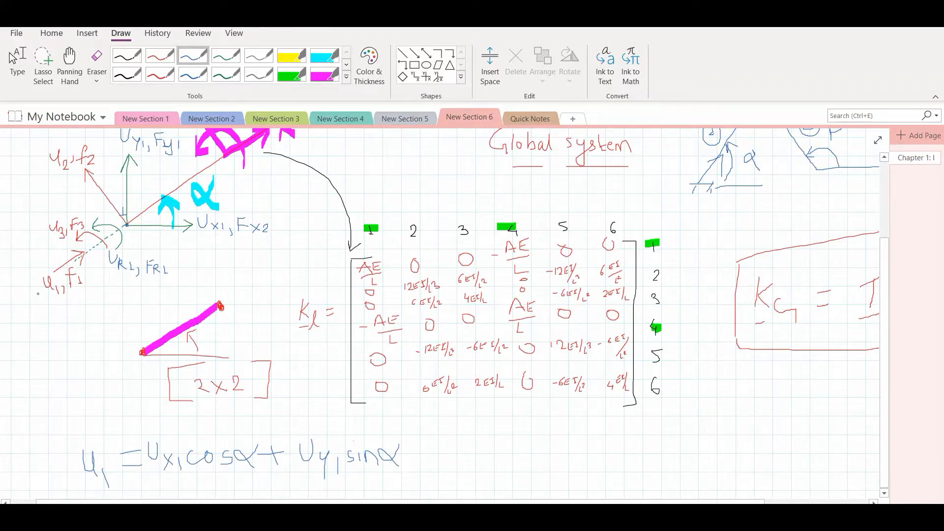
# Step: Continue the same line with u2 = -Ux1 sinα + Uy1 cosα and u3 = UR1
pyautogui.keyDown('ctrl'); pyautogui.scroll(-1, 38, 294); pyautogui.keyUp('ctrl')
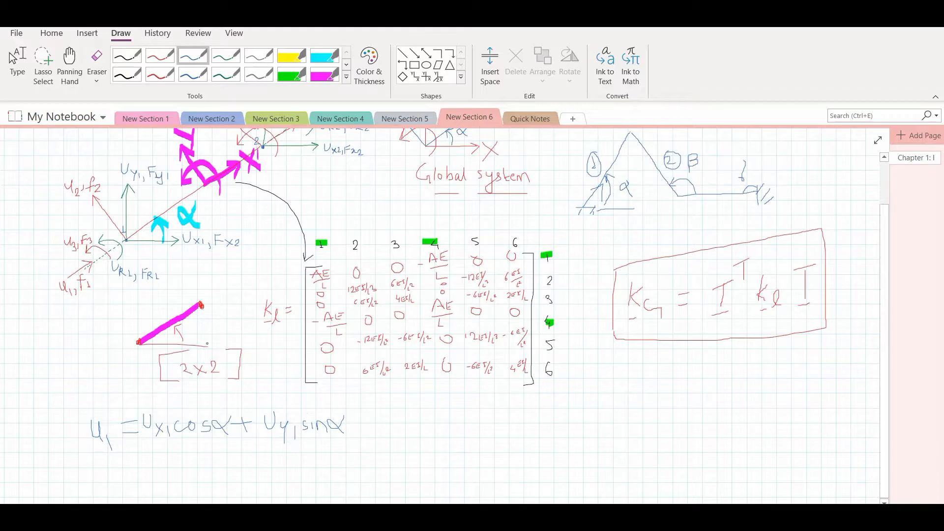
pyautogui.moveTo(371, 419)
pyautogui.mouseDown()
pyautogui.moveTo(389, 445)
pyautogui.moveTo(416, 424)
pyautogui.moveTo(417, 433)
pyautogui.moveTo(457, 426)
pyautogui.moveTo(462, 415)
pyautogui.moveTo(475, 432)
pyautogui.moveTo(502, 420)
pyautogui.moveTo(524, 421)
pyautogui.moveTo(532, 433)
pyautogui.moveTo(583, 424)
pyautogui.mouseUp()
pyautogui.moveTo(574, 417)
pyautogui.mouseDown()
pyautogui.moveTo(573, 434)
pyautogui.moveTo(597, 429)
pyautogui.moveTo(603, 406)
pyautogui.moveTo(612, 426)
pyautogui.mouseUp()
pyautogui.moveTo(613, 421)
pyautogui.mouseDown()
pyautogui.moveTo(614, 434)
pyautogui.moveTo(643, 416)
pyautogui.moveTo(714, 426)
pyautogui.moveTo(712, 439)
pyautogui.moveTo(737, 417)
pyautogui.mouseUp()
pyautogui.moveTo(730, 422)
pyautogui.mouseDown()
pyautogui.moveTo(761, 415)
pyautogui.moveTo(768, 435)
pyautogui.mouseUp()
pyautogui.moveTo(769, 419); pyautogui.dragTo(790, 432)
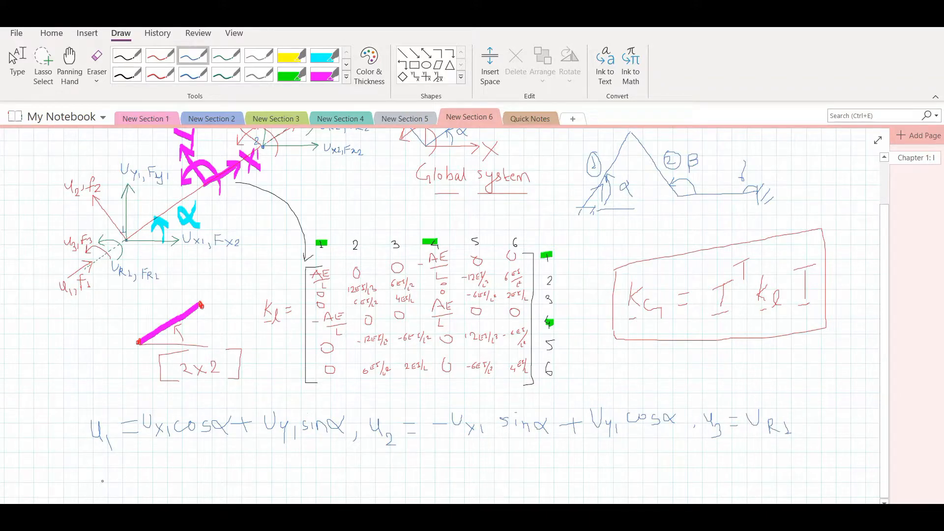
# Step: Write u4 = below u1 with an arrow up to the u1 expression, and underline Ux1 and Uy1 in that expression
pyautogui.moveTo(98, 472)
pyautogui.mouseDown()
pyautogui.moveTo(119, 496)
pyautogui.moveTo(131, 494)
pyautogui.mouseUp()
pyautogui.moveTo(129, 493)
pyautogui.mouseDown()
pyautogui.moveTo(131, 504)
pyautogui.moveTo(154, 503)
pyautogui.moveTo(189, 455)
pyautogui.moveTo(201, 464)
pyautogui.mouseUp()
pyautogui.moveTo(153, 446); pyautogui.dragTo(168, 446)
pyautogui.moveTo(266, 446); pyautogui.dragTo(304, 445)
# Step: Add u5 with an arrow to the u2 expression, underline Ux1 and Uy1 there, and write u6 = UR2
pyautogui.scroll(-1, 443, 315)
pyautogui.scroll(-2, 364, 418)
pyautogui.scroll(2, 303, 480)
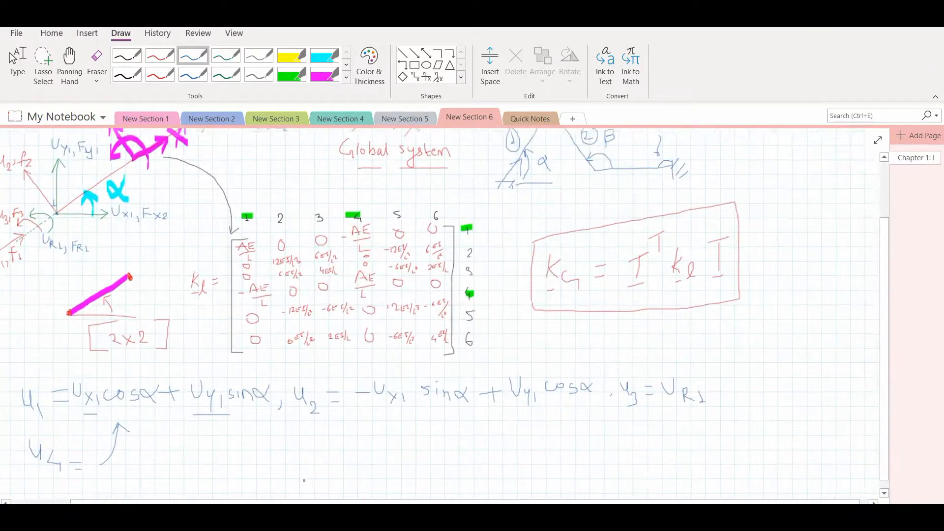
pyautogui.moveTo(287, 462)
pyautogui.mouseDown()
pyautogui.moveTo(283, 473)
pyautogui.moveTo(321, 472)
pyautogui.mouseUp()
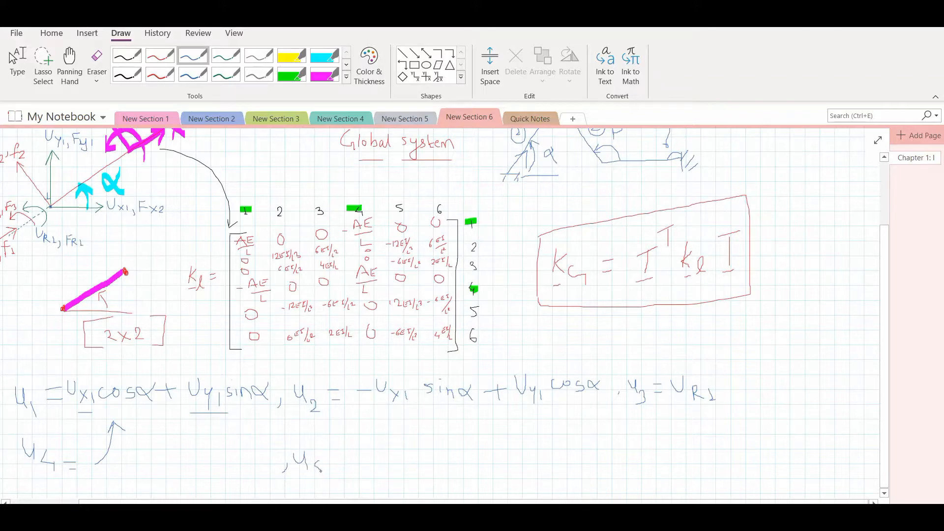
pyautogui.moveTo(372, 447); pyautogui.dragTo(403, 410)
pyautogui.moveTo(519, 410); pyautogui.dragTo(539, 411)
pyautogui.moveTo(574, 455); pyautogui.dragTo(572, 463)
pyautogui.moveTo(601, 449)
pyautogui.mouseDown()
pyautogui.moveTo(604, 462)
pyautogui.moveTo(602, 455)
pyautogui.moveTo(617, 462)
pyautogui.moveTo(659, 460)
pyautogui.moveTo(677, 445)
pyautogui.moveTo(694, 469)
pyautogui.mouseUp()
pyautogui.moveTo(700, 456); pyautogui.dragTo(710, 466)
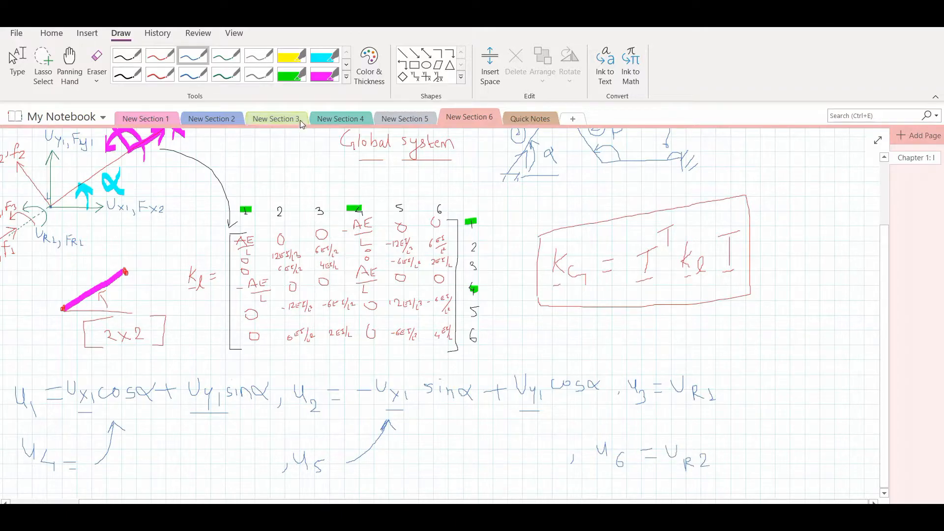
# Step: Enclose the u1 to u6 displacement equations in a thick green box
pyautogui.click(292, 75)
pyautogui.moveTo(10, 368)
pyautogui.mouseDown()
pyautogui.moveTo(625, 491)
pyautogui.moveTo(45, 489)
pyautogui.moveTo(5, 433)
pyautogui.moveTo(5, 374)
pyautogui.mouseUp()
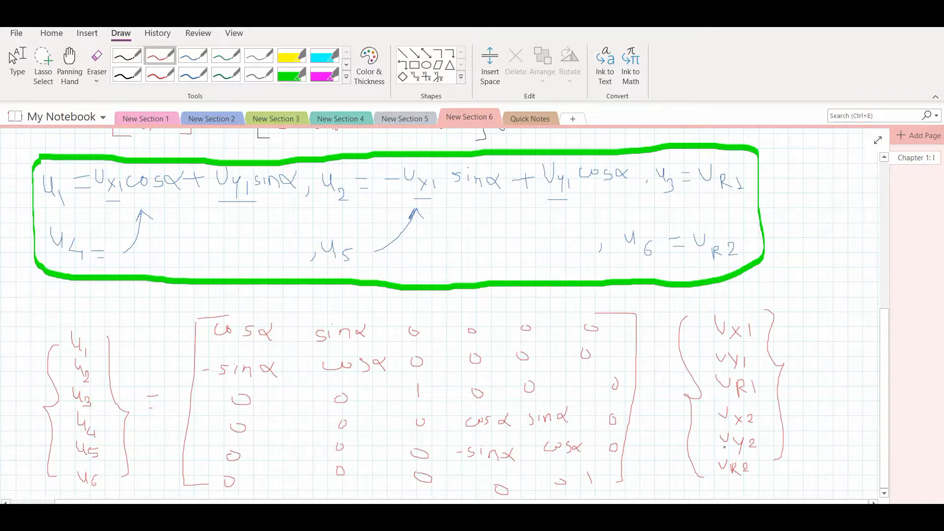
# Step: Write u_l = T U in red below the transformation matrix, followed by l = cosα, m = sinα
pyautogui.scroll(-2, 226, 328)
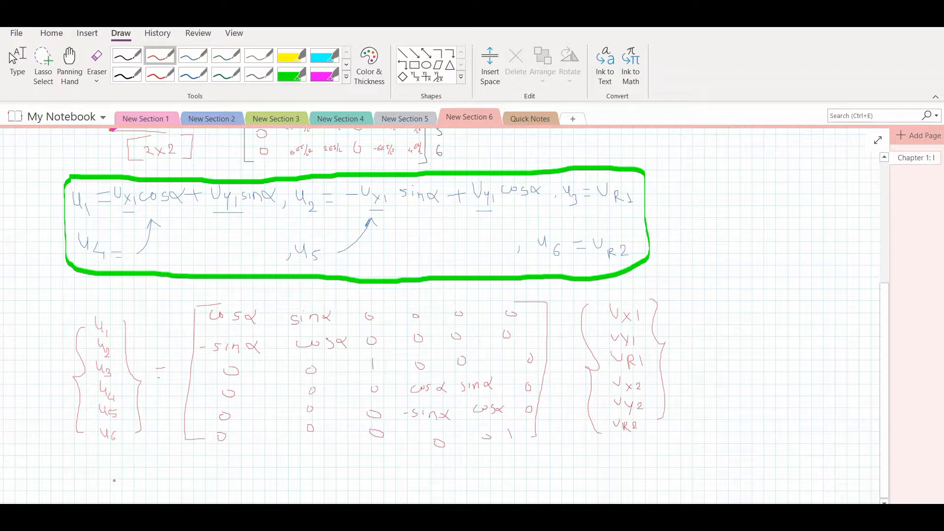
pyautogui.moveTo(108, 479); pyautogui.dragTo(117, 479)
pyautogui.moveTo(121, 494)
pyautogui.mouseDown()
pyautogui.moveTo(154, 476)
pyautogui.moveTo(188, 484)
pyautogui.moveTo(199, 461)
pyautogui.mouseUp()
pyautogui.moveTo(182, 491)
pyautogui.mouseDown()
pyautogui.moveTo(224, 464)
pyautogui.moveTo(226, 481)
pyautogui.mouseUp()
pyautogui.moveTo(304, 481)
pyautogui.mouseDown()
pyautogui.moveTo(315, 461)
pyautogui.moveTo(313, 480)
pyautogui.moveTo(332, 469)
pyautogui.mouseUp()
pyautogui.moveTo(323, 474); pyautogui.dragTo(482, 468)
pyautogui.moveTo(475, 474)
pyautogui.mouseDown()
pyautogui.moveTo(520, 467)
pyautogui.moveTo(529, 477)
pyautogui.mouseUp()
pyautogui.moveTo(545, 467)
pyautogui.mouseDown()
pyautogui.moveTo(536, 476)
pyautogui.moveTo(548, 481)
pyautogui.mouseUp()
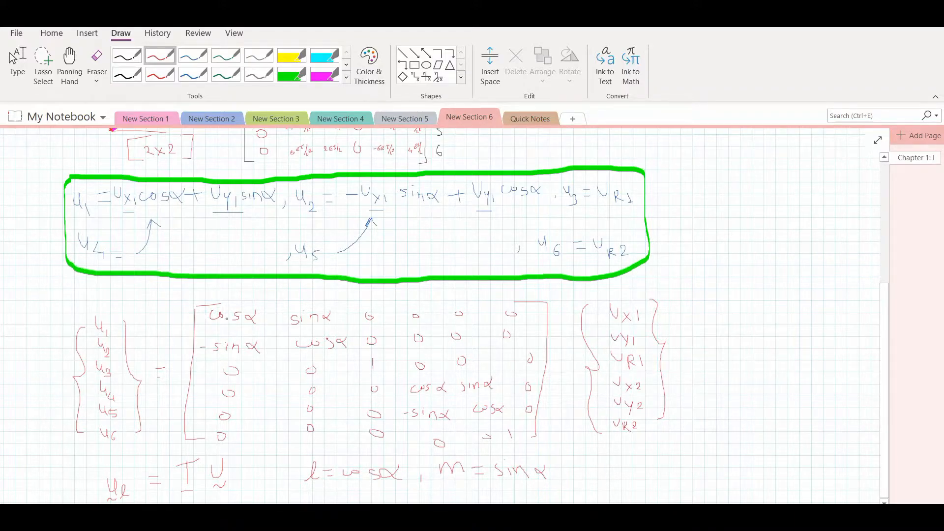
# Step: Draw a long curved red arrow from below the transformation matrix equation up to T in the boxed K_G equation
pyautogui.scroll(-2, 398, 340)
pyautogui.moveTo(159, 473)
pyautogui.mouseDown()
pyautogui.moveTo(472, 490)
pyautogui.moveTo(565, 310)
pyautogui.moveTo(508, 191)
pyautogui.moveTo(531, 189)
pyautogui.mouseUp()
pyautogui.scroll(2, 388, 208)
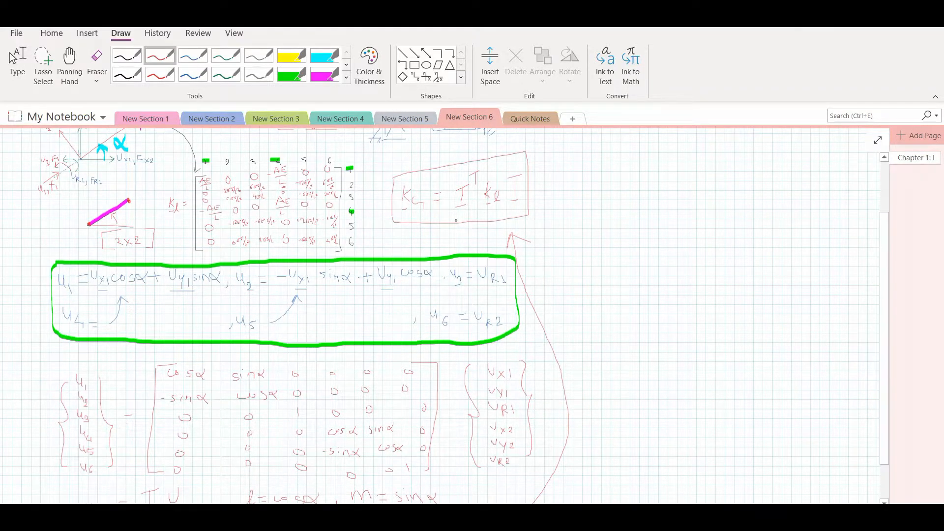
# Step: Add the subscript i to K_G and K_l in the boxed equation
pyautogui.moveTo(426, 193); pyautogui.dragTo(427, 196)
pyautogui.moveTo(502, 192); pyautogui.dragTo(506, 197)
pyautogui.moveTo(506, 187); pyautogui.dragTo(505, 189)
# Step: Write the assembly equation K_G = ΣK_Gi beside the boxed transformation formula and draw a red box around it
pyautogui.moveTo(589, 174); pyautogui.dragTo(591, 205)
pyautogui.moveTo(600, 176)
pyautogui.mouseDown()
pyautogui.moveTo(591, 191)
pyautogui.moveTo(621, 203)
pyautogui.mouseUp()
pyautogui.moveTo(596, 213)
pyautogui.mouseDown()
pyautogui.moveTo(662, 190)
pyautogui.moveTo(662, 204)
pyautogui.mouseUp()
pyautogui.moveTo(692, 168)
pyautogui.mouseDown()
pyautogui.moveTo(667, 172)
pyautogui.moveTo(679, 197)
pyautogui.moveTo(700, 200)
pyautogui.moveTo(708, 185)
pyautogui.moveTo(741, 197)
pyautogui.mouseUp()
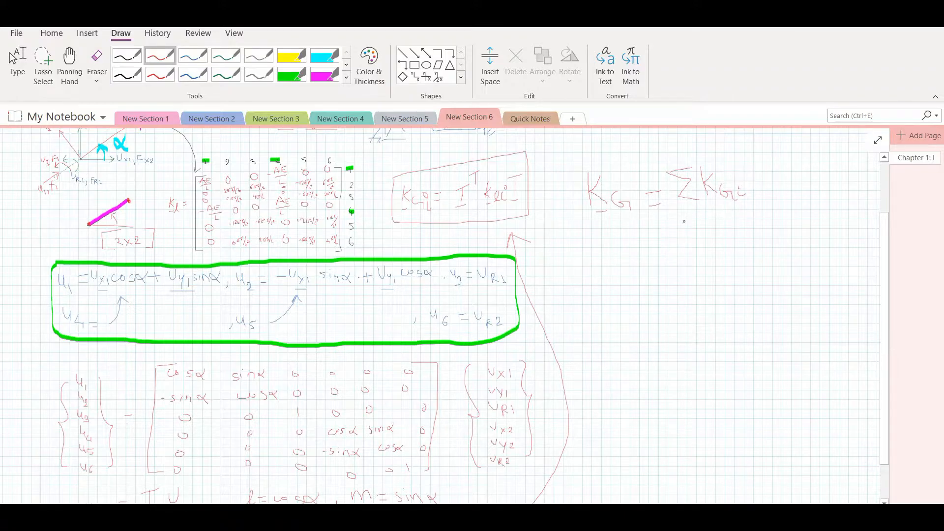
pyautogui.moveTo(574, 169); pyautogui.dragTo(577, 213)
pyautogui.moveTo(573, 170); pyautogui.dragTo(578, 219)
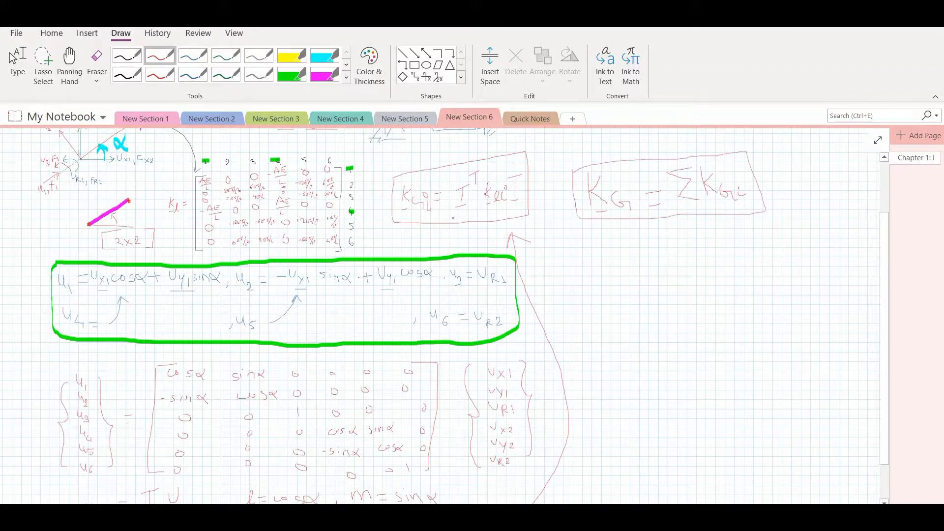
pyautogui.scroll(1, 578, 219)
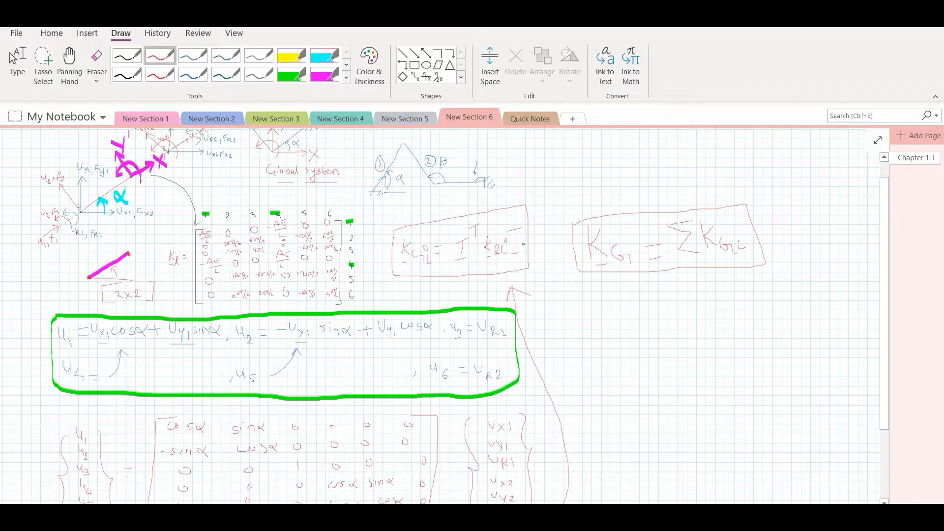
pyautogui.scroll(-1, 516, 217)
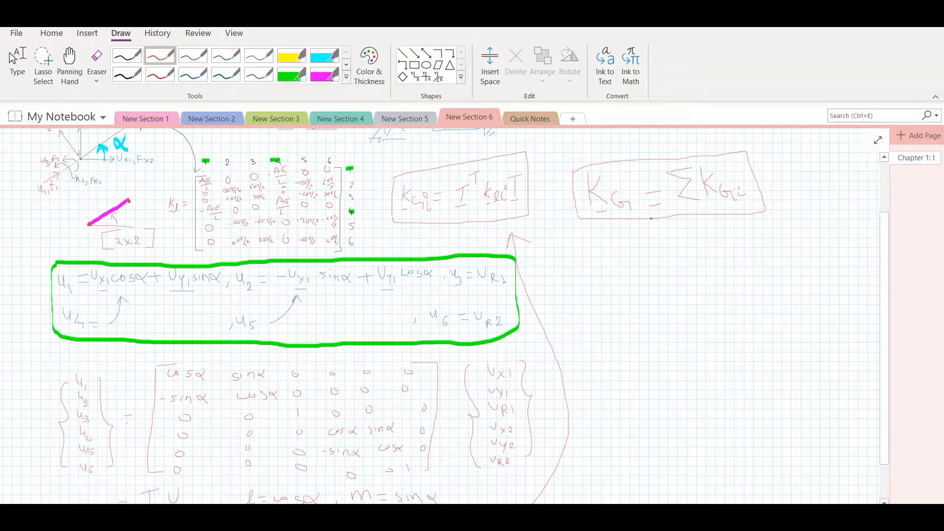
pyautogui.scroll(1, 556, 185)
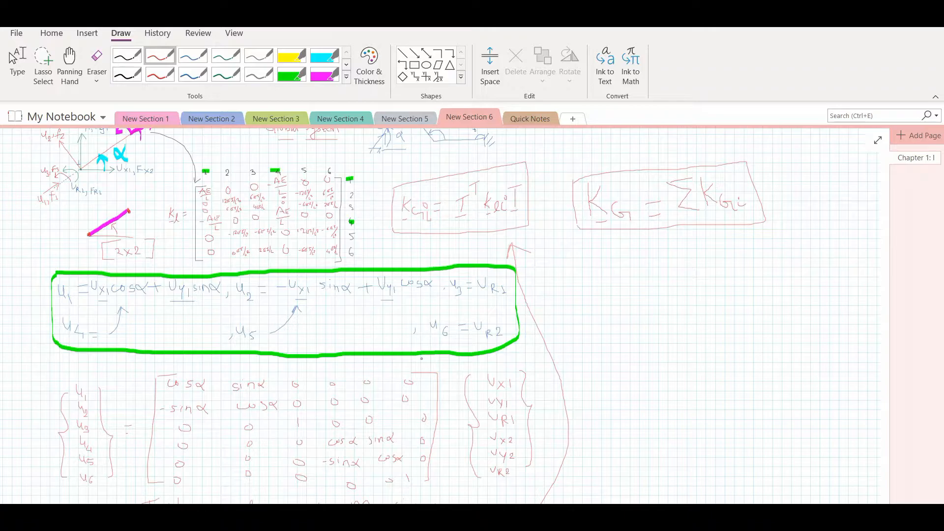
pyautogui.scroll(-15, 412, 360)
pyautogui.scroll(-3, 226, 452)
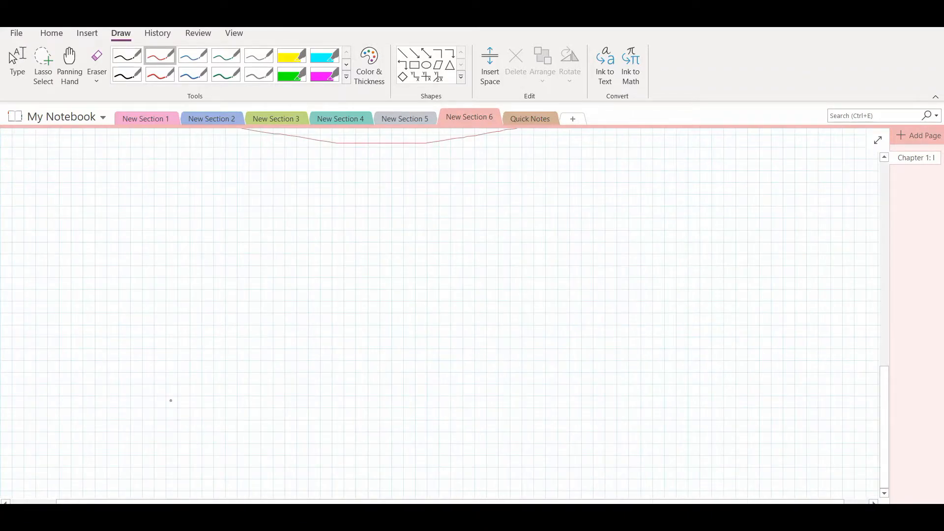
# Step: Sketch a two-member frame with fixed supports at both ends in red and label the inclined member's angle α = 45° in green
pyautogui.moveTo(436, 231); pyautogui.dragTo(424, 243)
pyautogui.moveTo(436, 239); pyautogui.dragTo(422, 252)
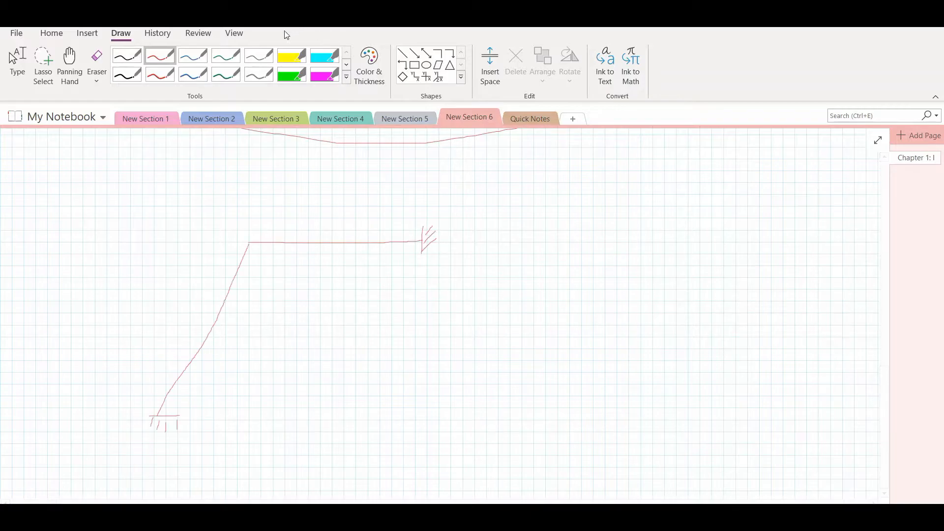
pyautogui.click(232, 59)
pyautogui.moveTo(195, 410)
pyautogui.mouseDown()
pyautogui.moveTo(171, 393)
pyautogui.moveTo(238, 407)
pyautogui.moveTo(253, 393)
pyautogui.mouseUp()
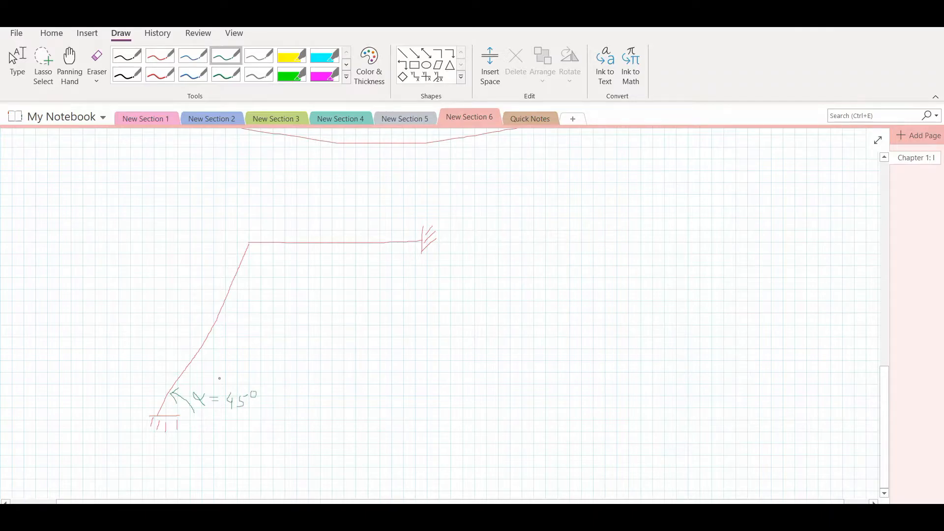
# Step: Draw a green distributed load along the frame's horizontal member and label it w = 1000 lb/ft
pyautogui.moveTo(249, 243); pyautogui.dragTo(420, 240)
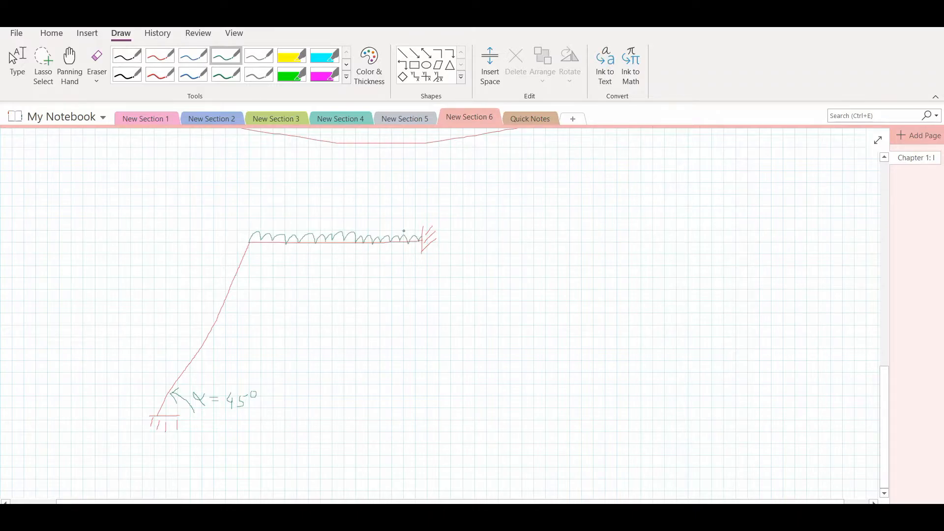
pyautogui.moveTo(306, 206)
pyautogui.mouseDown()
pyautogui.moveTo(311, 220)
pyautogui.moveTo(334, 207)
pyautogui.mouseUp()
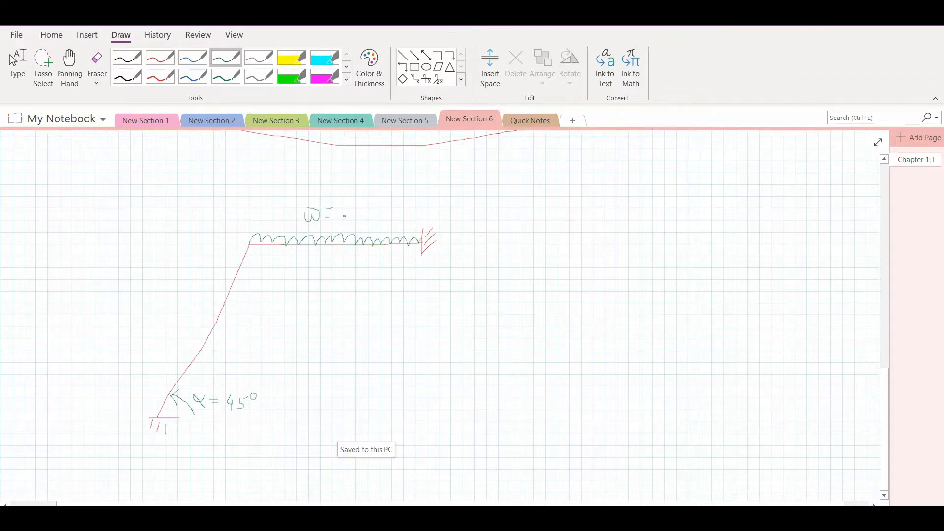
pyautogui.moveTo(341, 201); pyautogui.dragTo(342, 212)
pyautogui.moveTo(355, 200); pyautogui.dragTo(417, 211)
pyautogui.moveTo(410, 203); pyautogui.dragTo(417, 201)
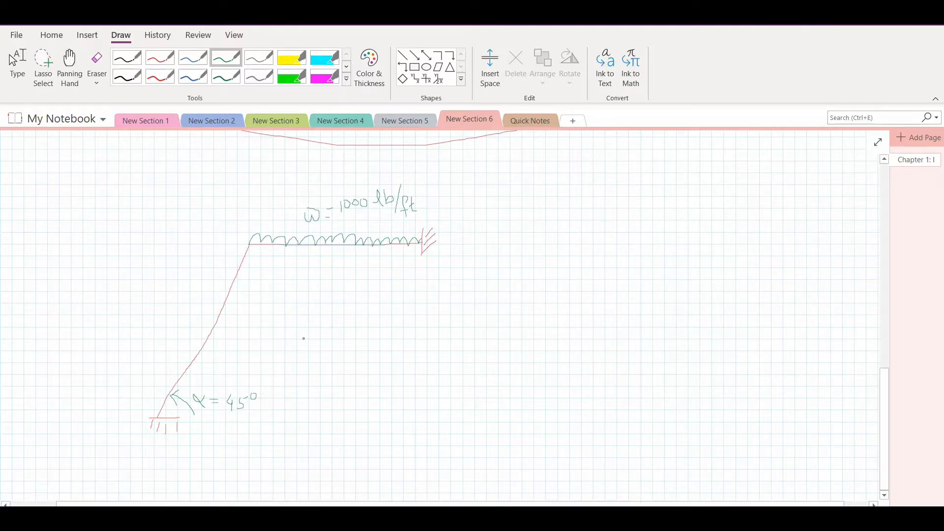
# Step: Extend the ground line at the inclined member's base beneath the angle label and hatch it in red
pyautogui.click(159, 57)
pyautogui.moveTo(177, 418); pyautogui.dragTo(241, 418)
pyautogui.moveTo(188, 420); pyautogui.dragTo(185, 433)
pyautogui.moveTo(198, 420); pyautogui.dragTo(194, 434)
pyautogui.moveTo(208, 420); pyautogui.dragTo(205, 433)
pyautogui.moveTo(218, 422); pyautogui.dragTo(226, 436)
# Step: Label the inclined member 30√2 ft and dimension the horizontal member as 40 ft in blue
pyautogui.click(192, 58)
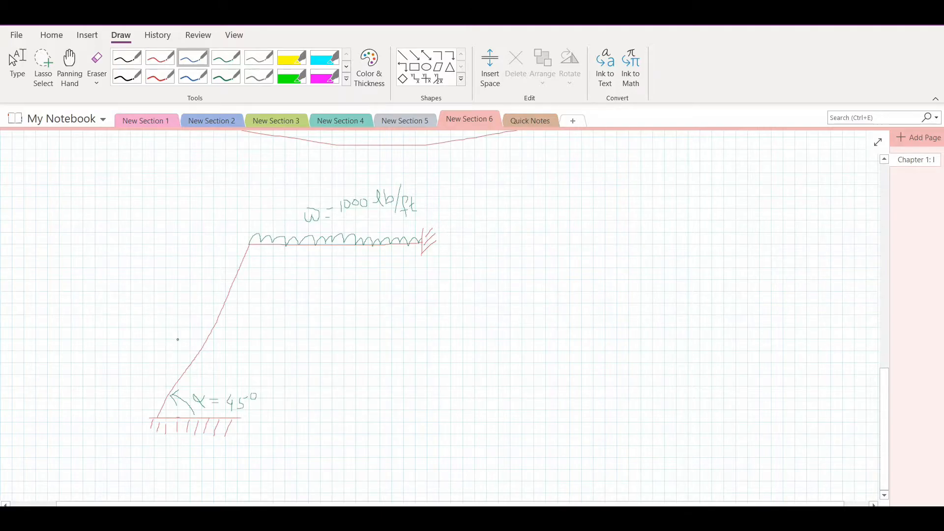
pyautogui.moveTo(183, 334)
pyautogui.mouseDown()
pyautogui.moveTo(186, 352)
pyautogui.moveTo(205, 300)
pyautogui.moveTo(215, 313)
pyautogui.moveTo(218, 289)
pyautogui.mouseUp()
pyautogui.click(209, 308)
pyautogui.moveTo(253, 260)
pyautogui.mouseDown()
pyautogui.moveTo(403, 268)
pyautogui.moveTo(421, 260)
pyautogui.moveTo(403, 276)
pyautogui.mouseUp()
pyautogui.moveTo(255, 256); pyautogui.dragTo(248, 270)
pyautogui.moveTo(305, 252); pyautogui.dragTo(323, 255)
pyautogui.moveTo(322, 256); pyautogui.dragTo(319, 266)
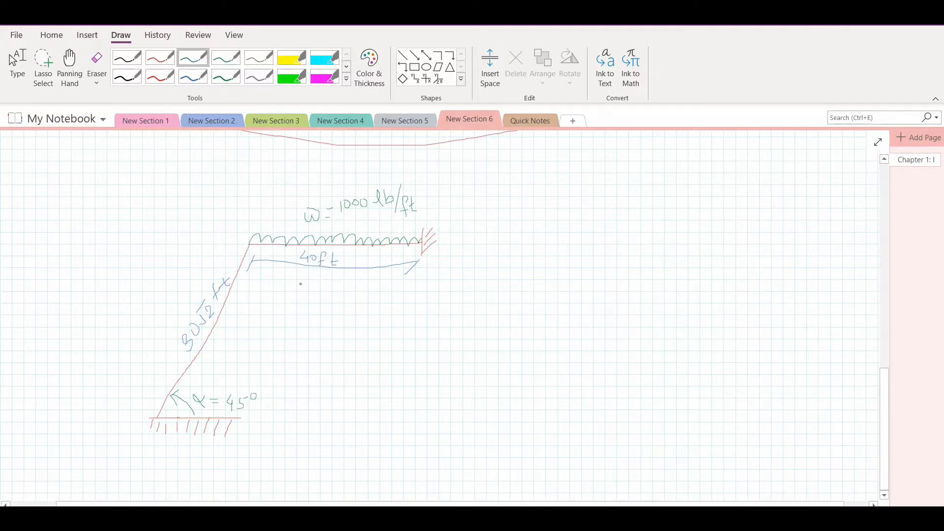
# Step: Write the properties E = 3×10⁷ psi, A = 100 in² and I = 1000 in⁴ in blue beside the frame
pyautogui.moveTo(480, 217)
pyautogui.mouseDown()
pyautogui.moveTo(489, 229)
pyautogui.moveTo(490, 215)
pyautogui.mouseUp()
pyautogui.moveTo(512, 217)
pyautogui.mouseDown()
pyautogui.moveTo(514, 228)
pyautogui.moveTo(556, 217)
pyautogui.moveTo(567, 234)
pyautogui.moveTo(579, 225)
pyautogui.mouseUp()
pyautogui.click(588, 211)
pyautogui.moveTo(482, 239)
pyautogui.mouseDown()
pyautogui.moveTo(477, 258)
pyautogui.moveTo(536, 248)
pyautogui.moveTo(556, 257)
pyautogui.moveTo(561, 244)
pyautogui.mouseUp()
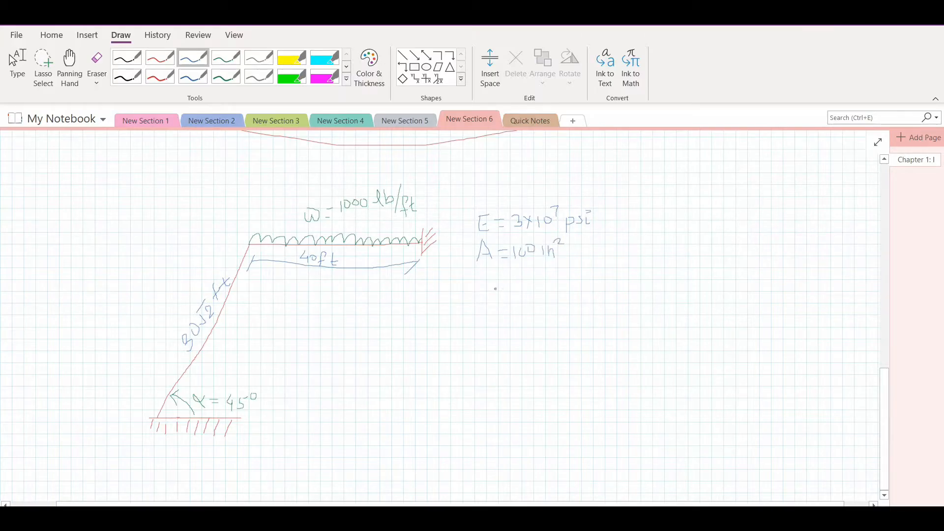
pyautogui.moveTo(489, 277)
pyautogui.mouseDown()
pyautogui.moveTo(487, 290)
pyautogui.moveTo(498, 276)
pyautogui.moveTo(530, 289)
pyautogui.moveTo(546, 279)
pyautogui.moveTo(592, 285)
pyautogui.moveTo(601, 270)
pyautogui.mouseUp()
# Step: Number the inclined member 1 and the horizontal member 2 with circled blue labels
pyautogui.click(224, 61)
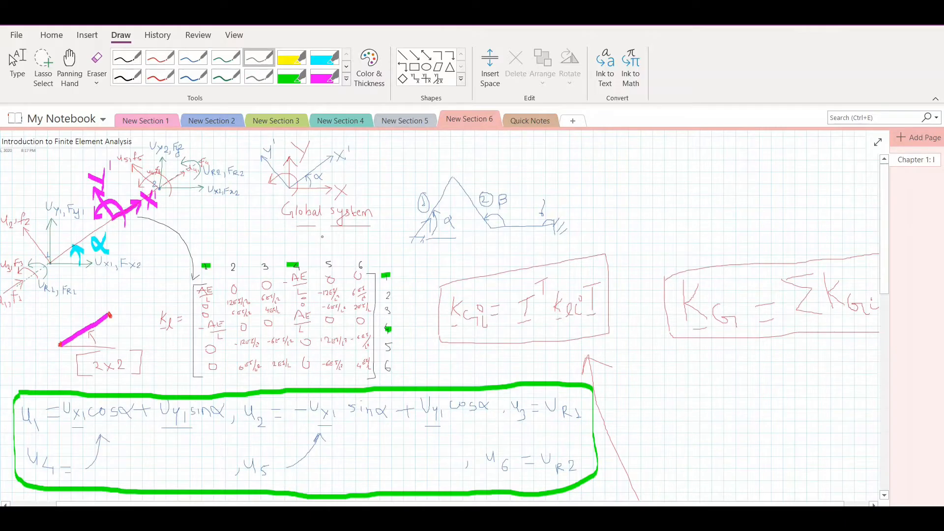
pyautogui.scroll(-15, 312, 333)
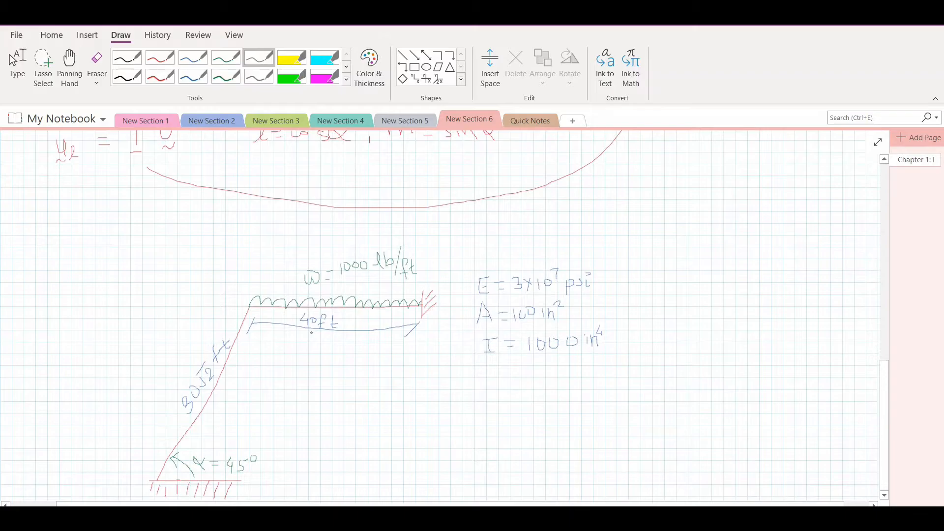
pyautogui.scroll(-4, 311, 330)
pyautogui.scroll(4, 341, 407)
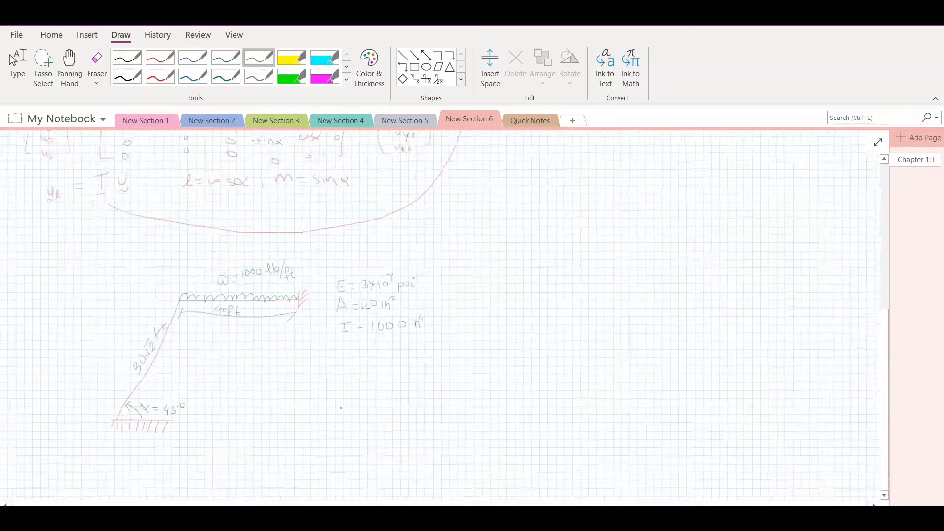
pyautogui.scroll(-3, 193, 386)
pyautogui.scroll(3, 63, 401)
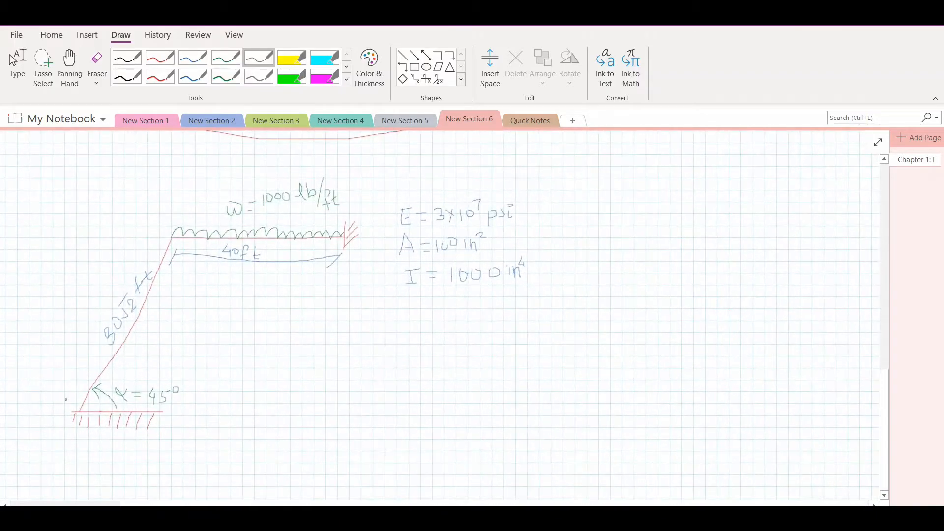
pyautogui.moveTo(151, 324); pyautogui.dragTo(150, 339)
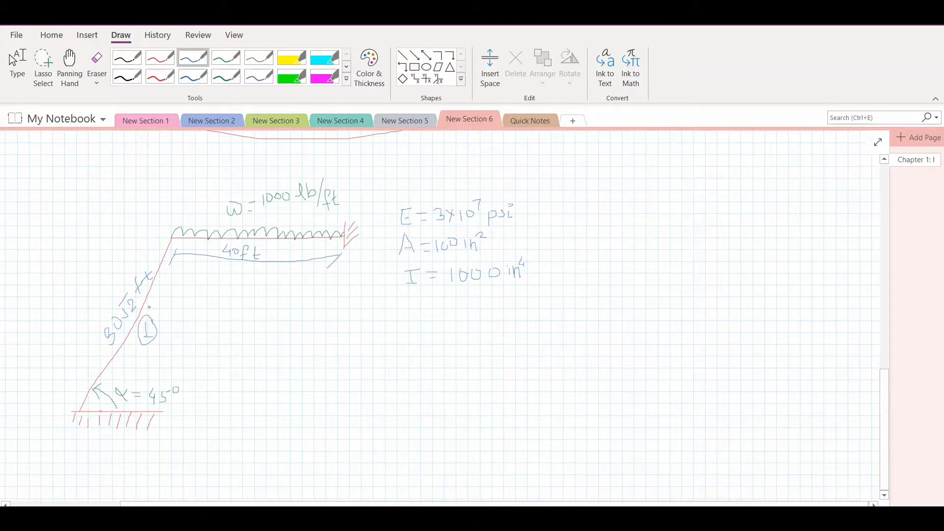
pyautogui.moveTo(279, 215); pyautogui.dragTo(287, 224)
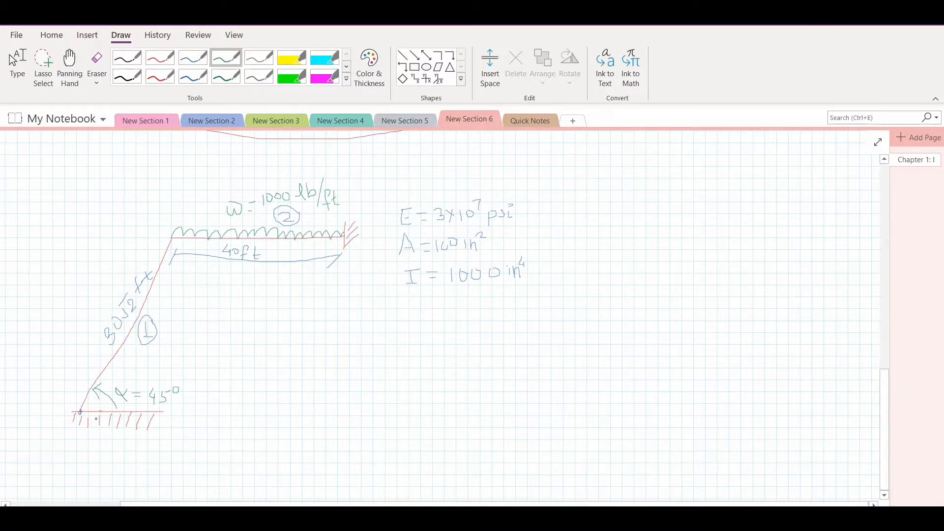
# Step: Mark the frame's base node and number the nodes 1, 2 and 3 from base to wall support
pyautogui.moveTo(79, 412); pyautogui.dragTo(78, 411)
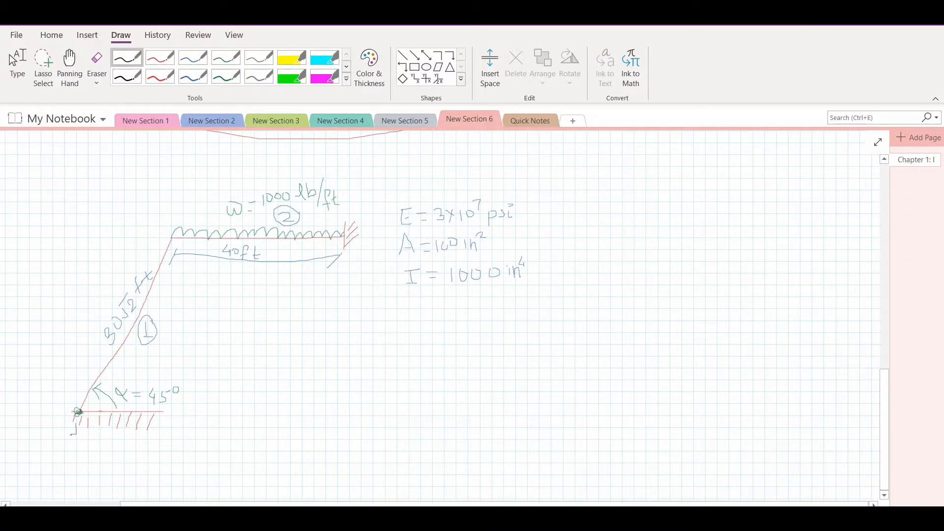
pyautogui.moveTo(162, 226); pyautogui.dragTo(166, 224)
pyautogui.moveTo(348, 217); pyautogui.dragTo(351, 222)
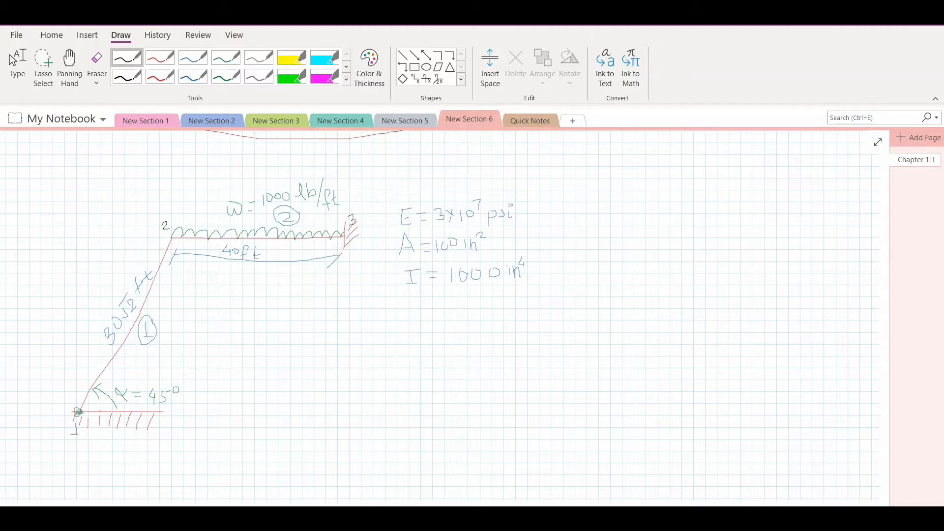
# Step: Draw red global axes with a rotation arrow beside node 2 and label the horizontal axis X in blue
pyautogui.click(168, 61)
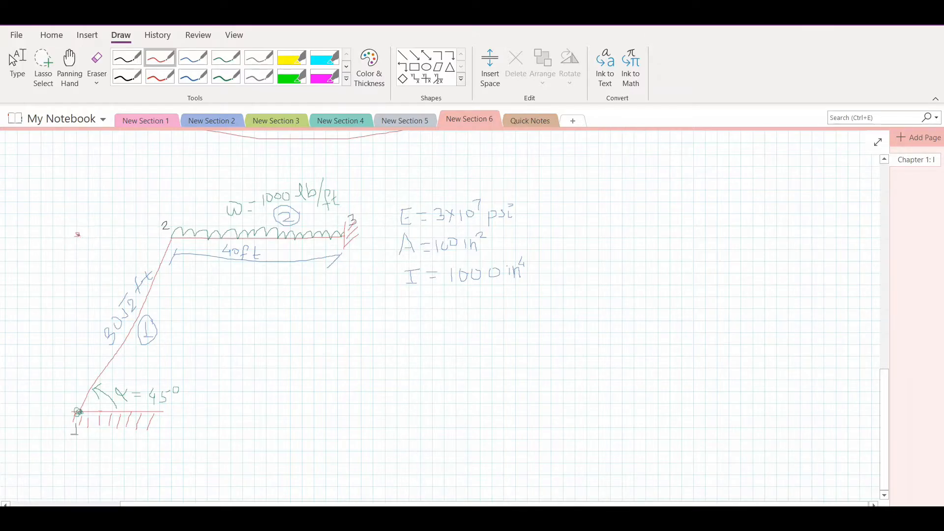
pyautogui.moveTo(78, 234)
pyautogui.mouseDown()
pyautogui.moveTo(110, 235)
pyautogui.moveTo(102, 241)
pyautogui.moveTo(78, 185)
pyautogui.moveTo(90, 202)
pyautogui.mouseUp()
pyautogui.moveTo(90, 240)
pyautogui.mouseDown()
pyautogui.moveTo(57, 216)
pyautogui.moveTo(71, 235)
pyautogui.mouseUp()
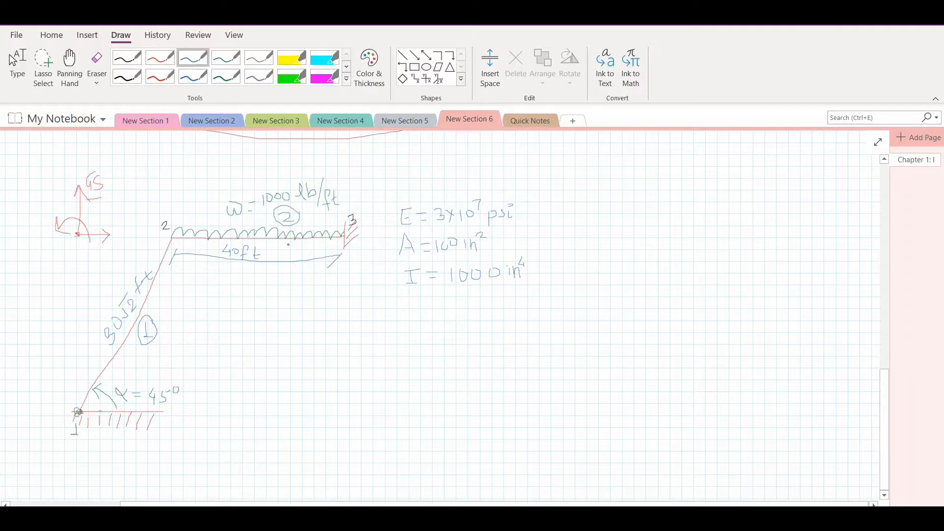
pyautogui.moveTo(119, 227)
pyautogui.mouseDown()
pyautogui.moveTo(131, 241)
pyautogui.moveTo(119, 241)
pyautogui.mouseUp()
# Step: Write K₁ = followed by an empty pair of large matrix brackets in red below the material properties
pyautogui.moveTo(278, 360)
pyautogui.mouseDown()
pyautogui.moveTo(278, 376)
pyautogui.moveTo(301, 356)
pyautogui.mouseUp()
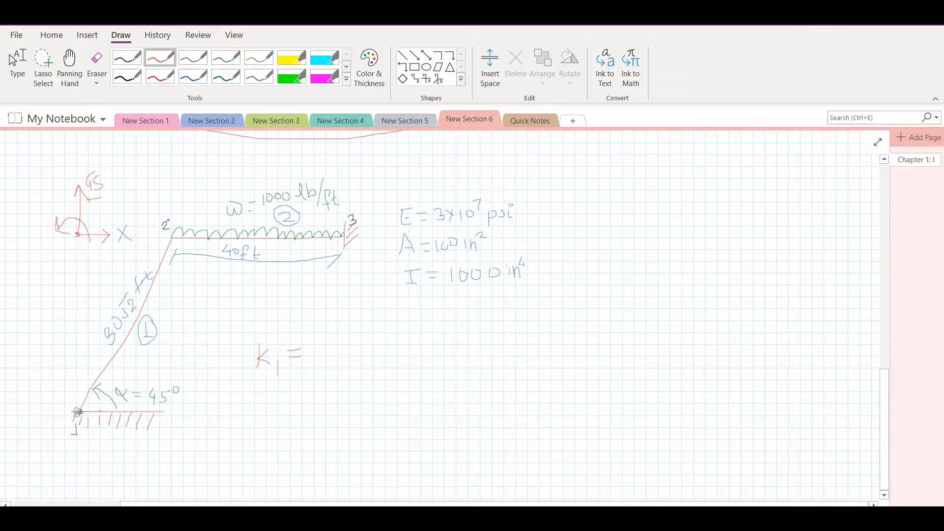
pyautogui.moveTo(320, 316)
pyautogui.mouseDown()
pyautogui.moveTo(339, 311)
pyautogui.moveTo(309, 396)
pyautogui.moveTo(307, 422)
pyautogui.moveTo(319, 423)
pyautogui.mouseUp()
pyautogui.moveTo(482, 305)
pyautogui.mouseDown()
pyautogui.moveTo(498, 344)
pyautogui.moveTo(490, 417)
pyautogui.mouseUp()
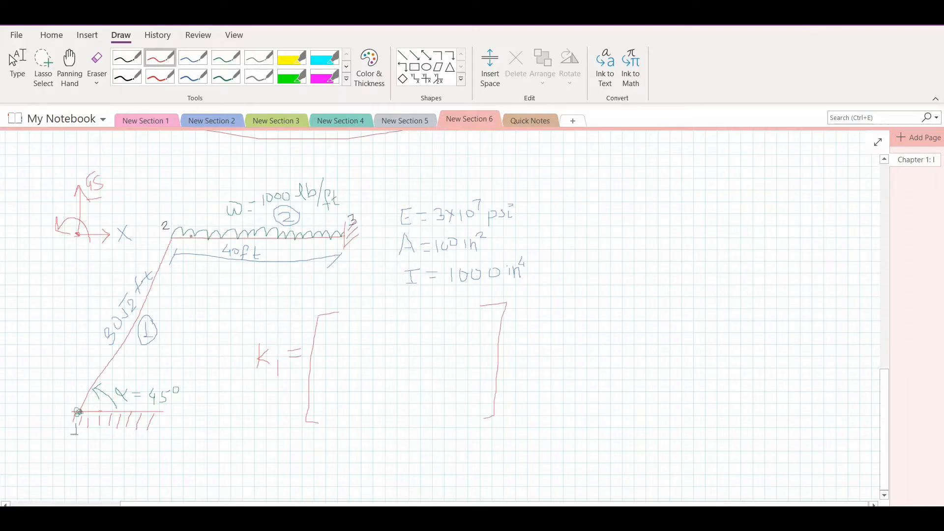
# Step: Draw dashed blue local axes and a rotation arrow at node 2, labelled 2x, 2y and θ₂
pyautogui.click(193, 57)
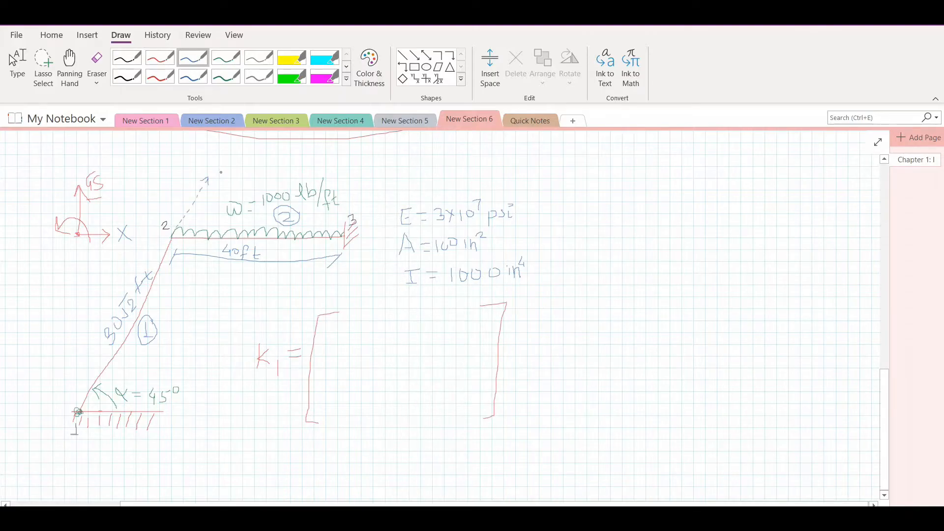
pyautogui.moveTo(215, 171); pyautogui.dragTo(227, 176)
pyautogui.moveTo(225, 166); pyautogui.dragTo(229, 173)
pyautogui.moveTo(122, 201)
pyautogui.mouseDown()
pyautogui.moveTo(121, 211)
pyautogui.moveTo(134, 194)
pyautogui.moveTo(137, 207)
pyautogui.moveTo(146, 194)
pyautogui.mouseUp()
pyautogui.moveTo(190, 236); pyautogui.dragTo(158, 235)
pyautogui.moveTo(173, 197); pyautogui.dragTo(173, 199)
pyautogui.moveTo(179, 202); pyautogui.dragTo(186, 210)
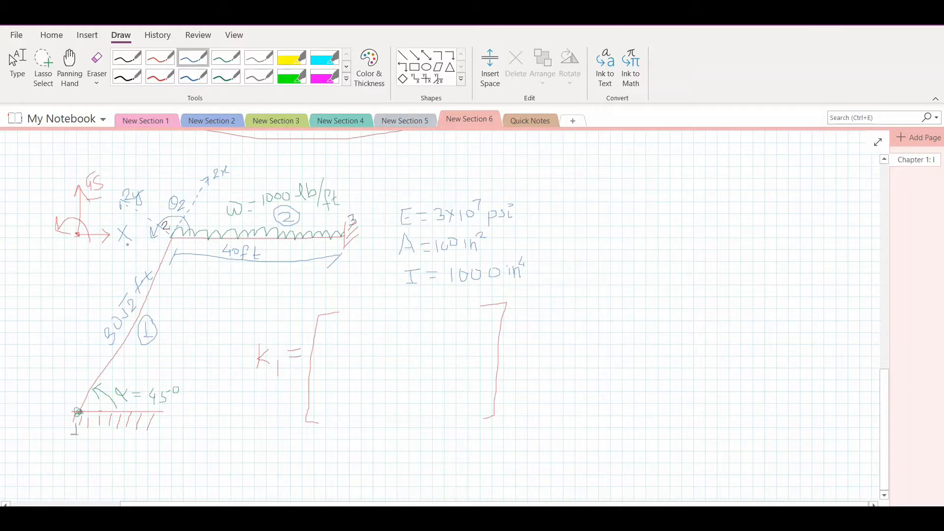
# Step: Outline the lower-right 3×3 block of the k_l matrix in yellow and draw a yellow arrow from it into the K₁ brackets
pyautogui.scroll(15, 443, 315)
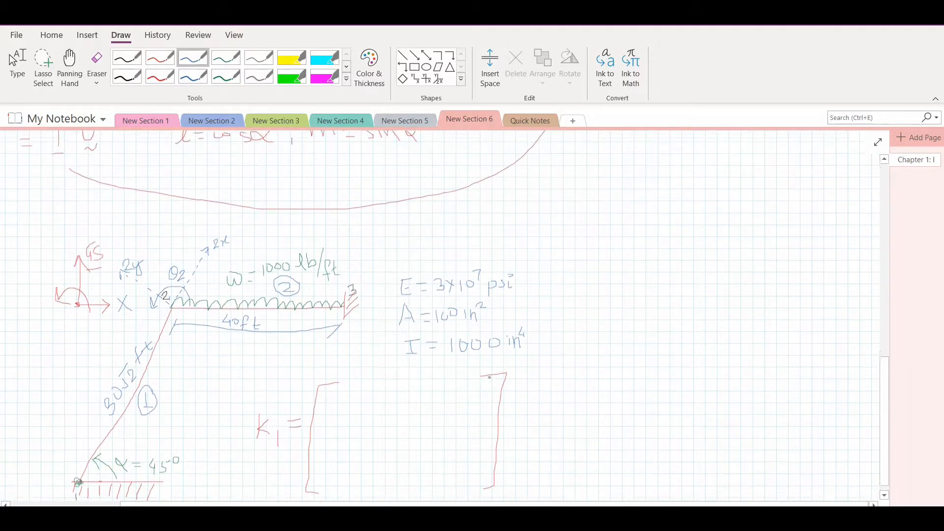
pyautogui.scroll(3, 443, 315)
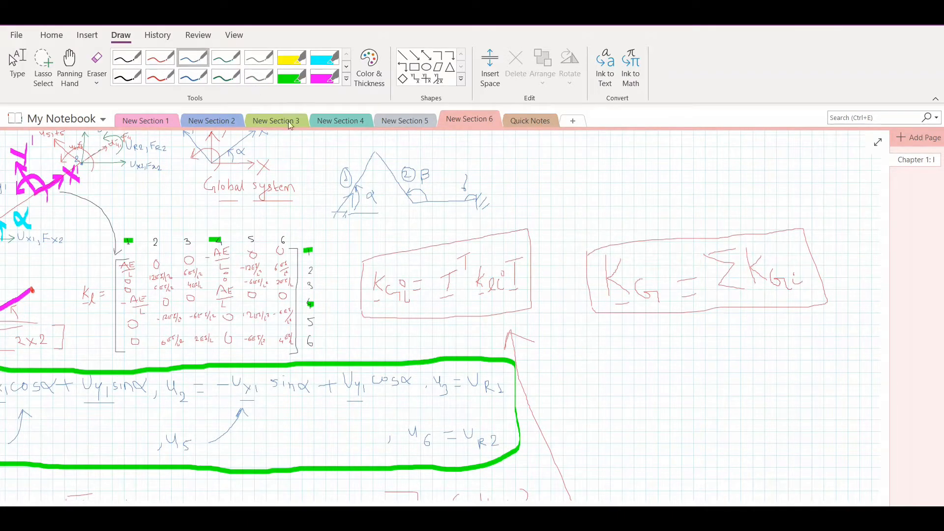
pyautogui.click(291, 58)
pyautogui.moveTo(216, 290)
pyautogui.mouseDown()
pyautogui.moveTo(281, 291)
pyautogui.moveTo(289, 343)
pyautogui.moveTo(235, 343)
pyautogui.moveTo(221, 292)
pyautogui.mouseUp()
pyautogui.scroll(5, 255, 359)
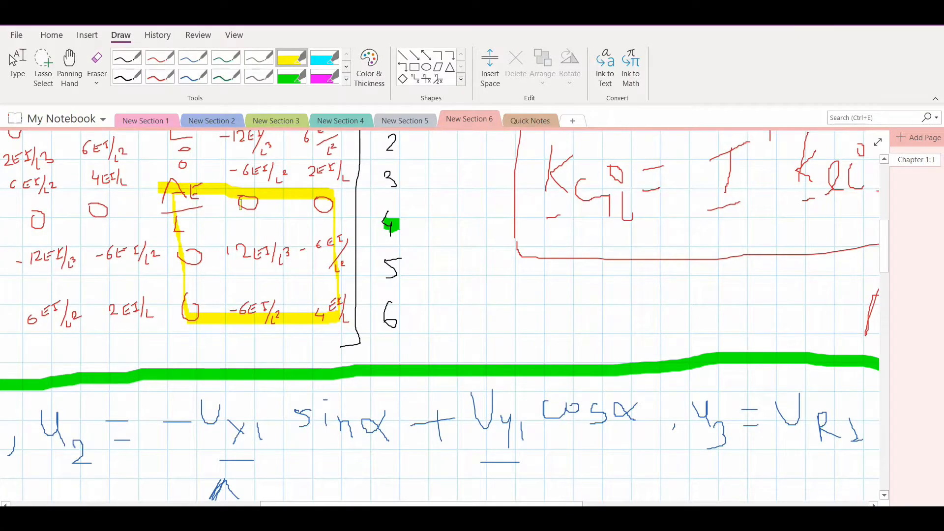
pyautogui.scroll(-7, 345, 195)
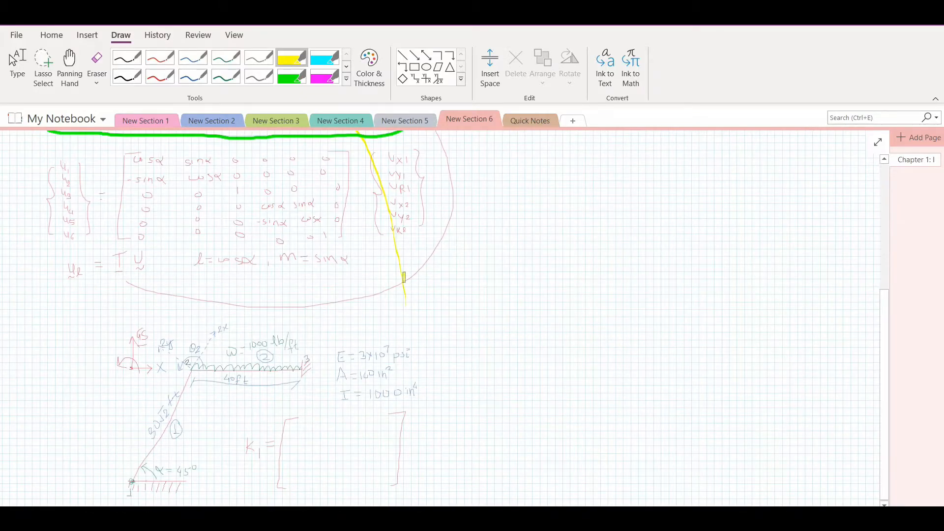
pyautogui.moveTo(405, 275)
pyautogui.mouseDown()
pyautogui.moveTo(349, 431)
pyautogui.moveTo(363, 438)
pyautogui.mouseUp()
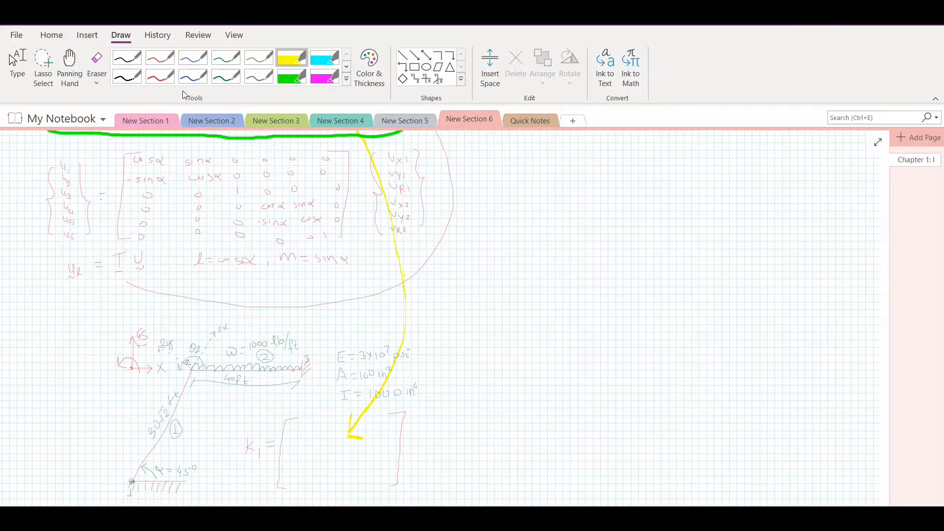
# Step: Write T₁ = with empty brackets and α = 45° above in red, and draw a green arrow into them from the transformation matrix
pyautogui.click(160, 69)
pyautogui.click(160, 64)
pyautogui.moveTo(461, 435)
pyautogui.mouseDown()
pyautogui.moveTo(459, 452)
pyautogui.moveTo(467, 431)
pyautogui.moveTo(469, 452)
pyautogui.mouseUp()
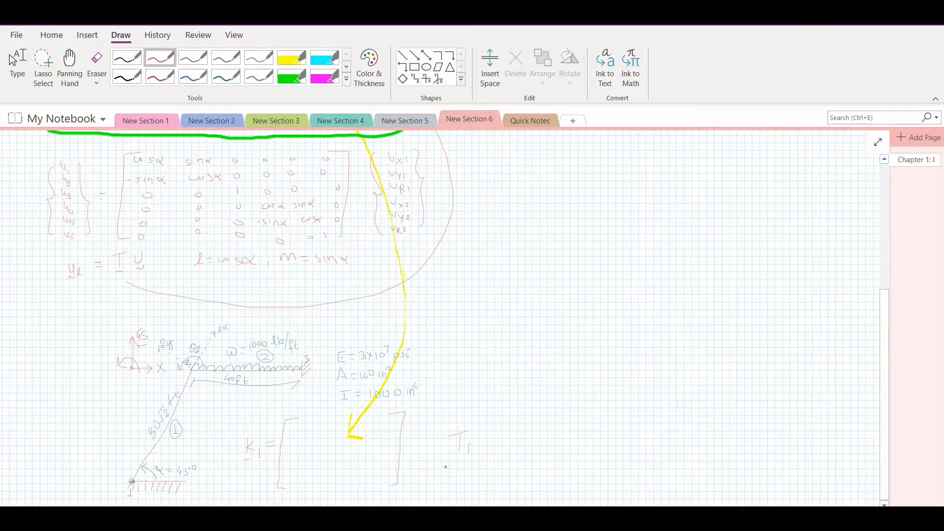
pyautogui.moveTo(482, 444); pyautogui.dragTo(491, 444)
pyautogui.moveTo(482, 448); pyautogui.dragTo(490, 449)
pyautogui.moveTo(514, 406); pyautogui.dragTo(551, 404)
pyautogui.moveTo(555, 395)
pyautogui.mouseDown()
pyautogui.moveTo(563, 406)
pyautogui.moveTo(570, 391)
pyautogui.mouseUp()
pyautogui.moveTo(571, 390); pyautogui.dragTo(573, 392)
pyautogui.moveTo(504, 427)
pyautogui.mouseDown()
pyautogui.moveTo(526, 427)
pyautogui.moveTo(502, 480)
pyautogui.moveTo(521, 490)
pyautogui.mouseUp()
pyautogui.moveTo(630, 423); pyautogui.dragTo(642, 486)
pyautogui.click(293, 83)
pyautogui.moveTo(348, 198)
pyautogui.mouseDown()
pyautogui.moveTo(558, 358)
pyautogui.moveTo(573, 445)
pyautogui.moveTo(589, 431)
pyautogui.mouseUp()
# Step: Write K_G1 = T₁ᵀ K₁ T₁ in red beside the T₁ brackets and draw a box around it
pyautogui.click(160, 57)
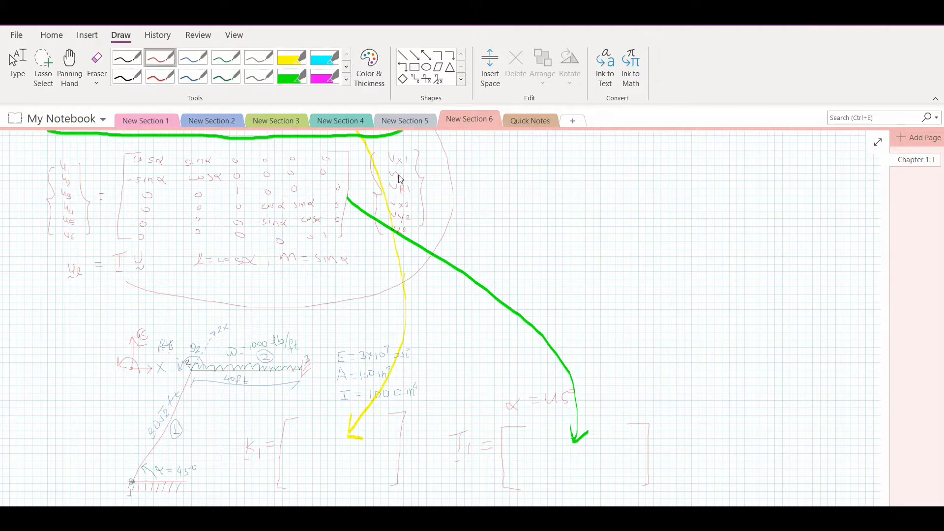
pyautogui.moveTo(677, 427)
pyautogui.mouseDown()
pyautogui.moveTo(679, 453)
pyautogui.moveTo(708, 460)
pyautogui.mouseUp()
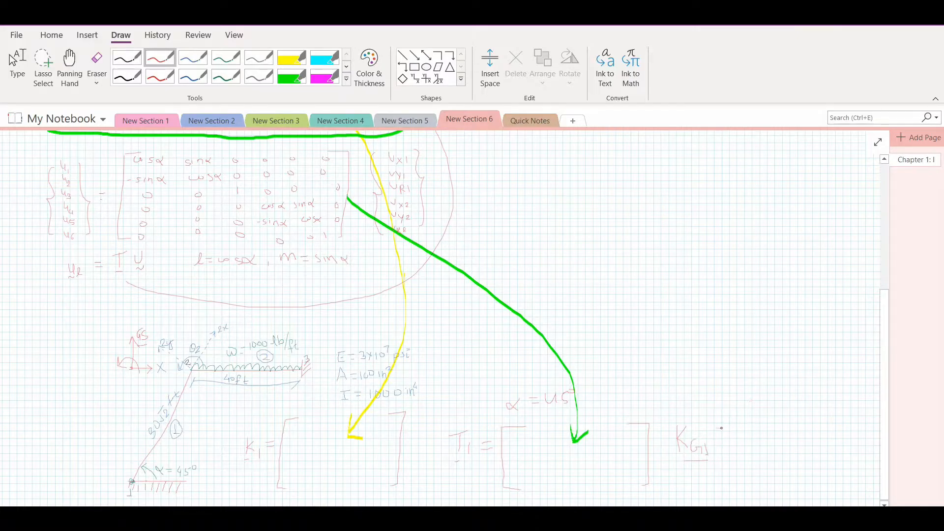
pyautogui.moveTo(736, 431)
pyautogui.mouseDown()
pyautogui.moveTo(753, 424)
pyautogui.moveTo(756, 408)
pyautogui.mouseUp()
pyautogui.moveTo(734, 450); pyautogui.dragTo(742, 450)
pyautogui.moveTo(764, 412)
pyautogui.mouseDown()
pyautogui.moveTo(764, 439)
pyautogui.moveTo(765, 431)
pyautogui.moveTo(779, 442)
pyautogui.moveTo(793, 420)
pyautogui.mouseUp()
pyautogui.moveTo(668, 421); pyautogui.dragTo(671, 464)
pyautogui.moveTo(670, 423)
pyautogui.mouseDown()
pyautogui.moveTo(803, 393)
pyautogui.moveTo(817, 458)
pyautogui.moveTo(688, 477)
pyautogui.moveTo(674, 464)
pyautogui.mouseUp()
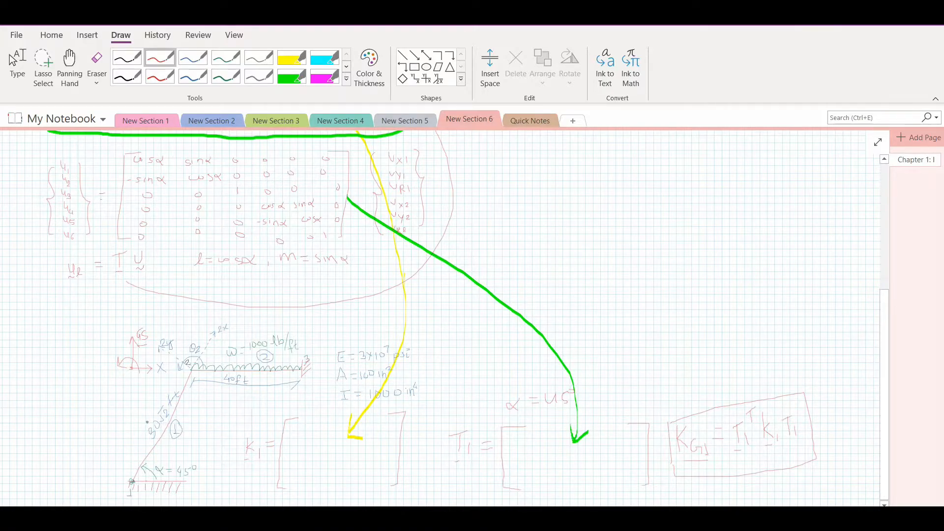
# Step: Write K_G2 = T₂ᵀ K₂ T₂ in red below the boxed K_G1 equation and box it too
pyautogui.scroll(-5, 605, 317)
pyautogui.scroll(5, 470, 459)
pyautogui.scroll(1, 424, 450)
pyautogui.moveTo(426, 416)
pyautogui.mouseDown()
pyautogui.moveTo(428, 443)
pyautogui.moveTo(453, 435)
pyautogui.moveTo(496, 451)
pyautogui.mouseUp()
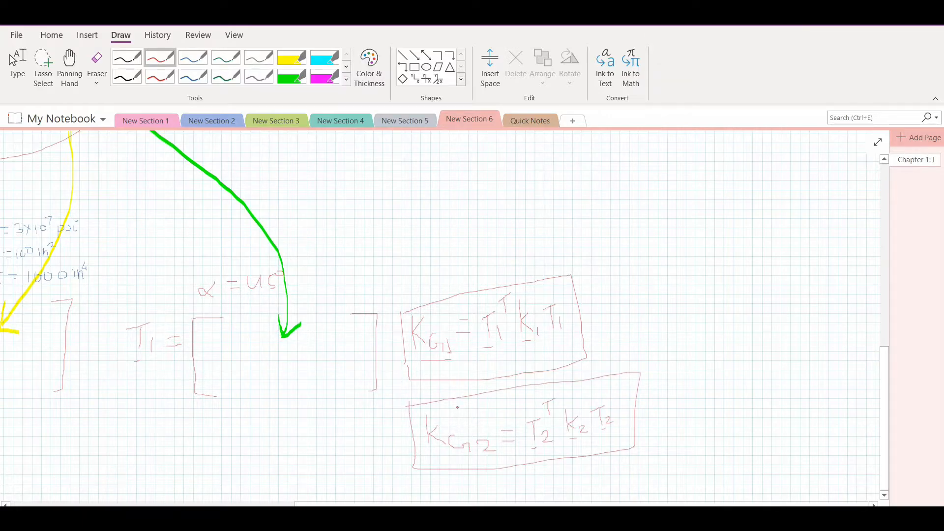
# Step: Write + = K_G in red beside the two boxed equations and add its size 3×3 in square brackets
pyautogui.moveTo(619, 340)
pyautogui.mouseDown()
pyautogui.moveTo(653, 336)
pyautogui.moveTo(636, 348)
pyautogui.moveTo(672, 323)
pyautogui.moveTo(669, 342)
pyautogui.mouseUp()
pyautogui.moveTo(704, 292)
pyautogui.mouseDown()
pyautogui.moveTo(704, 348)
pyautogui.moveTo(704, 323)
pyautogui.moveTo(727, 348)
pyautogui.moveTo(754, 350)
pyautogui.moveTo(725, 353)
pyautogui.mouseUp()
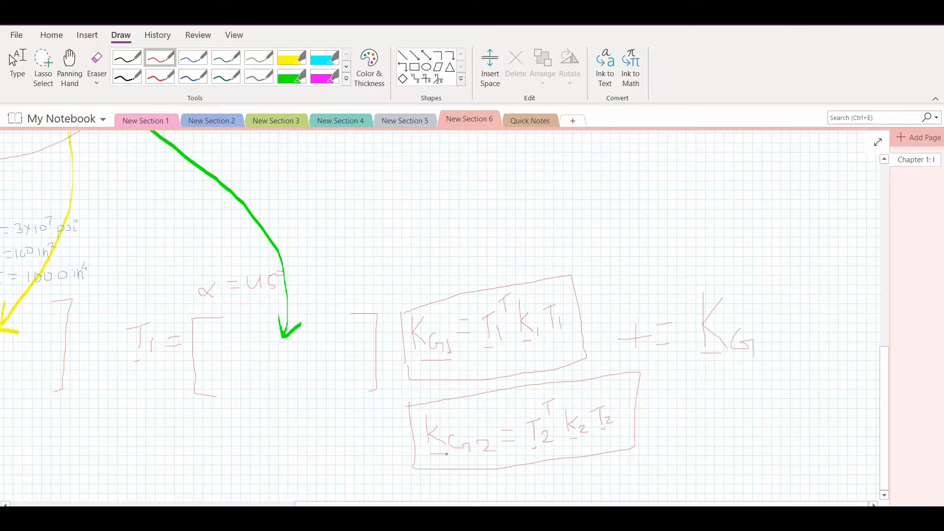
pyautogui.keyDown('ctrl'); pyautogui.scroll(-3, 666, 338); pyautogui.keyUp('ctrl')
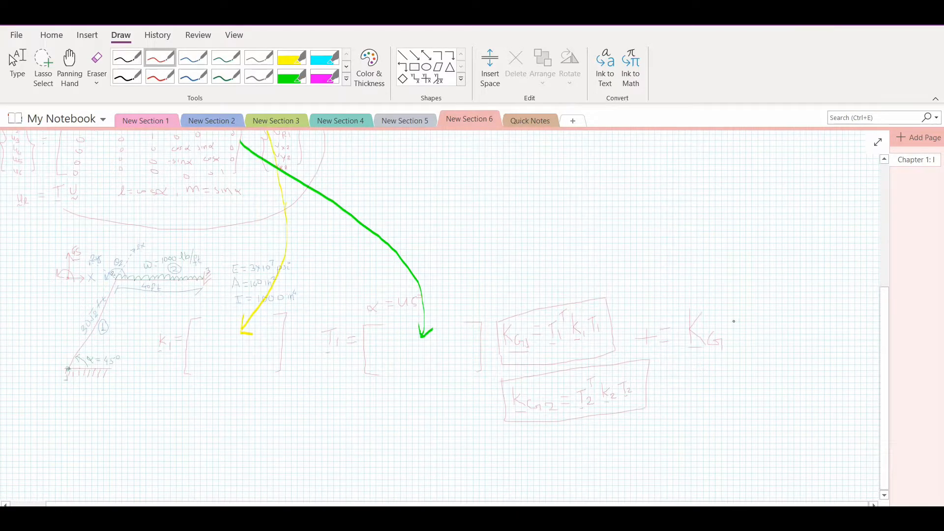
pyautogui.moveTo(766, 318)
pyautogui.mouseDown()
pyautogui.moveTo(765, 337)
pyautogui.moveTo(807, 335)
pyautogui.moveTo(786, 346)
pyautogui.mouseUp()
pyautogui.moveTo(813, 316); pyautogui.dragTo(818, 335)
pyautogui.moveTo(833, 303)
pyautogui.mouseDown()
pyautogui.moveTo(851, 343)
pyautogui.moveTo(829, 346)
pyautogui.mouseUp()
pyautogui.moveTo(766, 301); pyautogui.dragTo(765, 354)
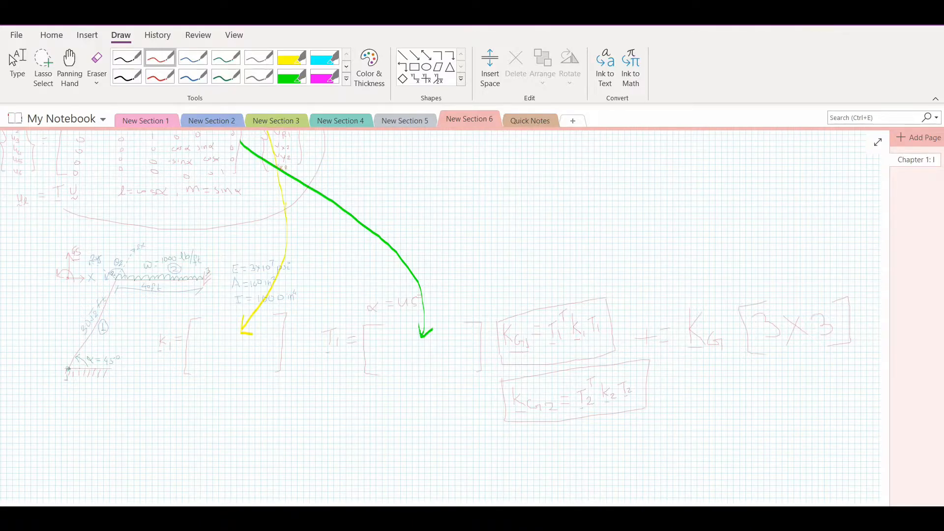
# Step: Sketch member 2 in blue below the K₁ brackets as a horizontal beam with a distributed load, labelled 2 and w
pyautogui.scroll(5, 443, 318)
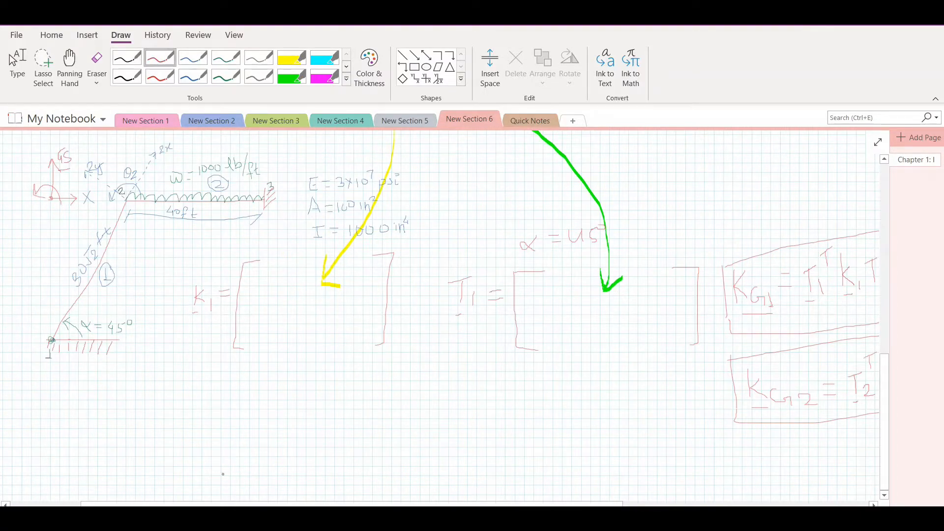
pyautogui.click(193, 58)
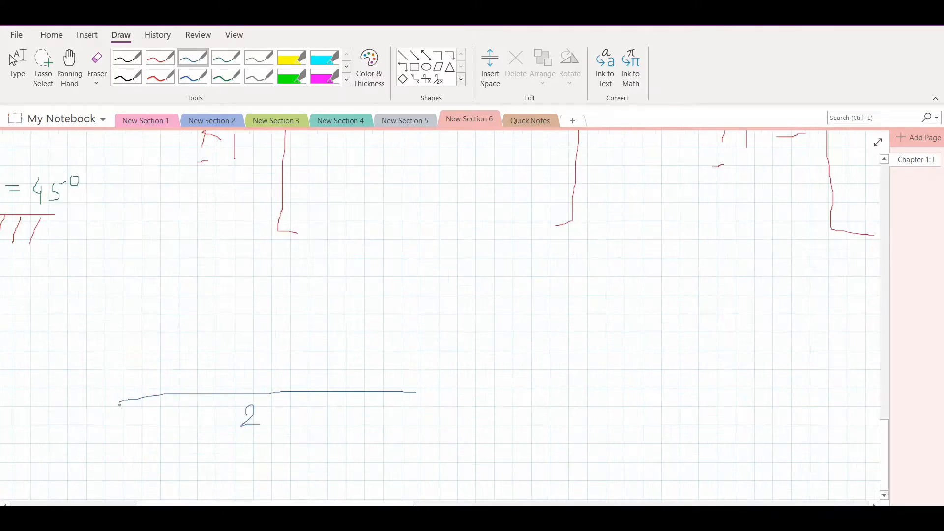
pyautogui.moveTo(119, 399)
pyautogui.mouseDown()
pyautogui.moveTo(365, 374)
pyautogui.moveTo(410, 380)
pyautogui.mouseUp()
pyautogui.moveTo(246, 337)
pyautogui.mouseDown()
pyautogui.moveTo(256, 351)
pyautogui.moveTo(282, 321)
pyautogui.moveTo(271, 318)
pyautogui.mouseUp()
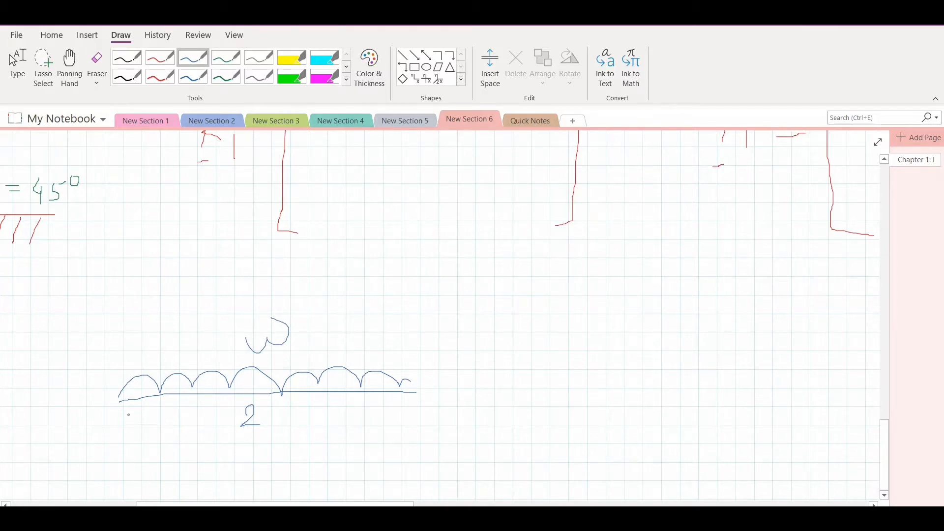
# Step: Draw downward force arrows and curved moment arrows in blue at both ends of the member 2 beam
pyautogui.moveTo(121, 403)
pyautogui.mouseDown()
pyautogui.moveTo(121, 465)
pyautogui.moveTo(133, 448)
pyautogui.mouseUp()
pyautogui.moveTo(413, 383)
pyautogui.mouseDown()
pyautogui.moveTo(422, 442)
pyautogui.moveTo(433, 435)
pyautogui.mouseUp()
pyautogui.moveTo(104, 383)
pyautogui.mouseDown()
pyautogui.moveTo(107, 374)
pyautogui.moveTo(144, 405)
pyautogui.moveTo(141, 420)
pyautogui.moveTo(152, 418)
pyautogui.mouseUp()
pyautogui.moveTo(426, 370)
pyautogui.mouseDown()
pyautogui.moveTo(386, 384)
pyautogui.moveTo(391, 414)
pyautogui.mouseUp()
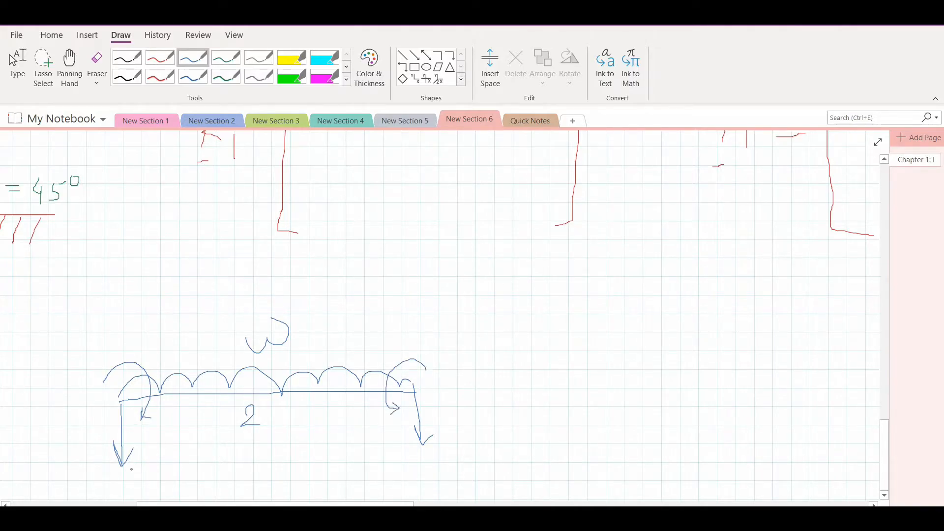
# Step: Label the beam's end forces wl/2 and its end moments wl²/12 in blue
pyautogui.moveTo(102, 480)
pyautogui.mouseDown()
pyautogui.moveTo(139, 484)
pyautogui.moveTo(147, 497)
pyautogui.moveTo(176, 492)
pyautogui.mouseUp()
pyautogui.moveTo(437, 449)
pyautogui.mouseDown()
pyautogui.moveTo(446, 460)
pyautogui.moveTo(459, 435)
pyautogui.moveTo(444, 478)
pyautogui.moveTo(454, 413)
pyautogui.moveTo(466, 474)
pyautogui.mouseUp()
pyautogui.moveTo(108, 349)
pyautogui.mouseDown()
pyautogui.moveTo(147, 340)
pyautogui.moveTo(150, 321)
pyautogui.moveTo(164, 355)
pyautogui.moveTo(203, 349)
pyautogui.mouseUp()
pyautogui.moveTo(385, 325)
pyautogui.mouseDown()
pyautogui.moveTo(393, 335)
pyautogui.moveTo(430, 311)
pyautogui.mouseUp()
pyautogui.moveTo(402, 343)
pyautogui.mouseDown()
pyautogui.moveTo(438, 324)
pyautogui.moveTo(422, 354)
pyautogui.moveTo(437, 353)
pyautogui.mouseUp()
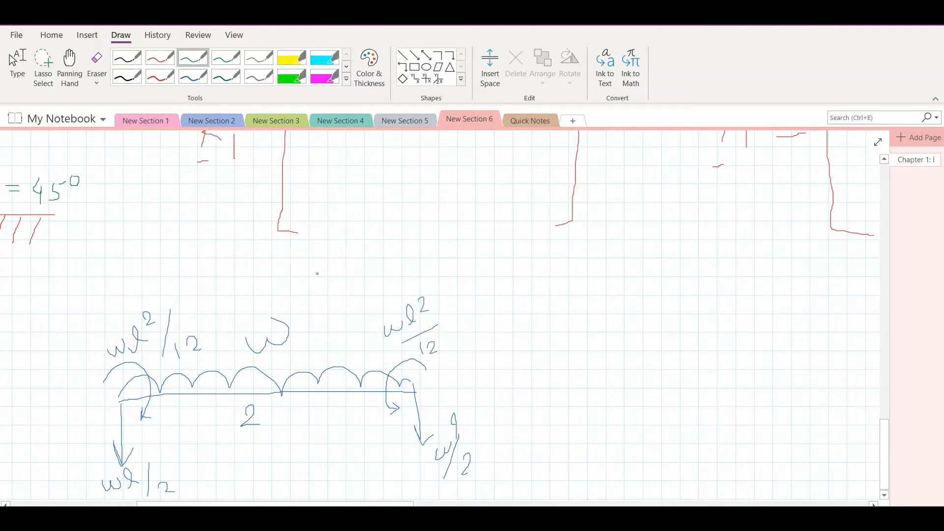
# Step: Write F2y in red below the beam's left-end force and F2 beside its left-end moment
pyautogui.scroll(-2, 348, 306)
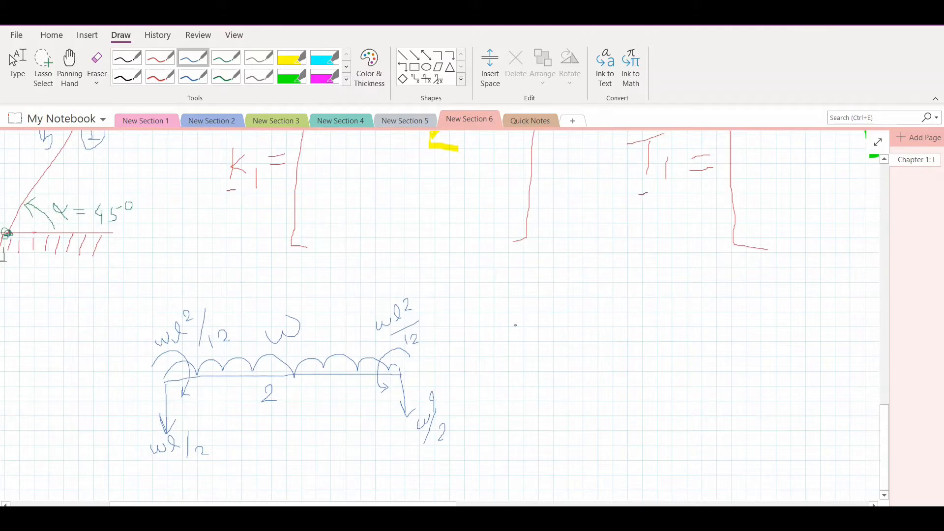
pyautogui.click(160, 76)
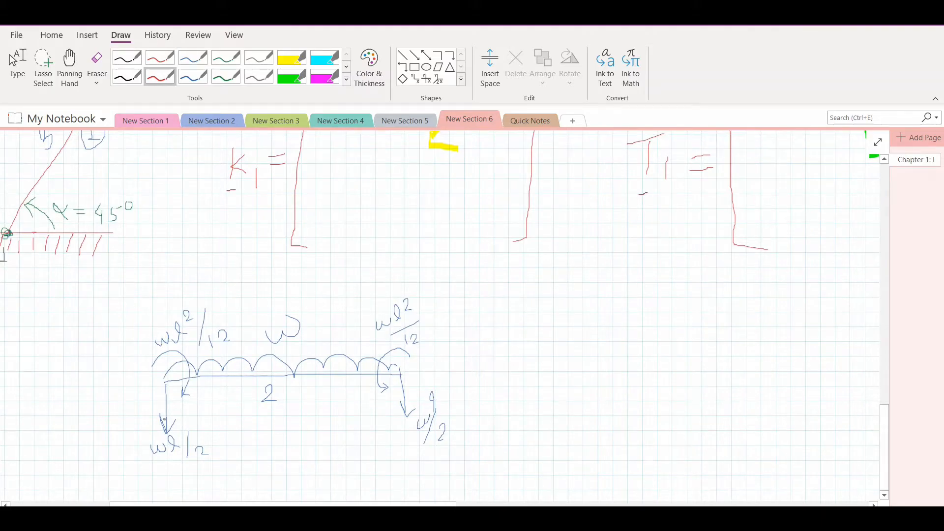
pyautogui.moveTo(161, 476); pyautogui.dragTo(183, 496)
pyautogui.moveTo(113, 360)
pyautogui.mouseDown()
pyautogui.moveTo(119, 372)
pyautogui.moveTo(164, 382)
pyautogui.mouseUp()
pyautogui.scroll(1, 118, 369)
pyautogui.moveTo(155, 390); pyautogui.dragTo(178, 398)
pyautogui.scroll(-2, 458, 384)
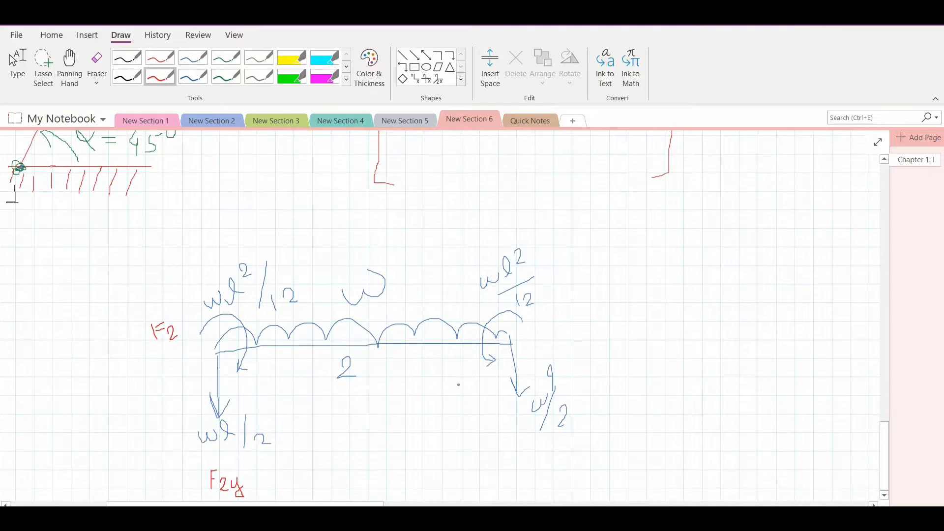
# Step: Write F3y and F3 in red at the beam's right end and mark the end nodes 2 and 3 with dots
pyautogui.moveTo(503, 415); pyautogui.dragTo(515, 440)
pyautogui.moveTo(475, 367)
pyautogui.mouseDown()
pyautogui.moveTo(478, 386)
pyautogui.moveTo(482, 366)
pyautogui.mouseUp()
pyautogui.moveTo(476, 373); pyautogui.dragTo(493, 382)
pyautogui.moveTo(218, 352); pyautogui.dragTo(208, 365)
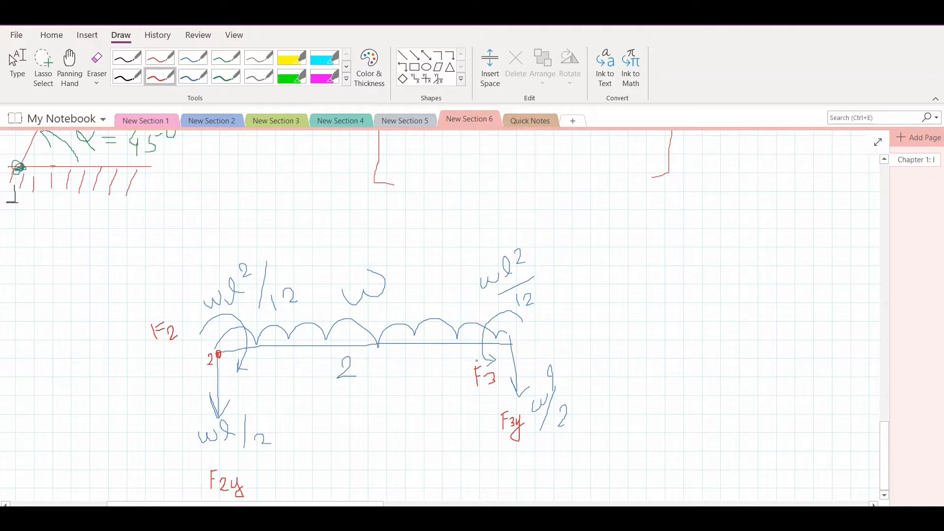
pyautogui.moveTo(510, 341)
pyautogui.mouseDown()
pyautogui.moveTo(528, 347)
pyautogui.moveTo(522, 354)
pyautogui.mouseUp()
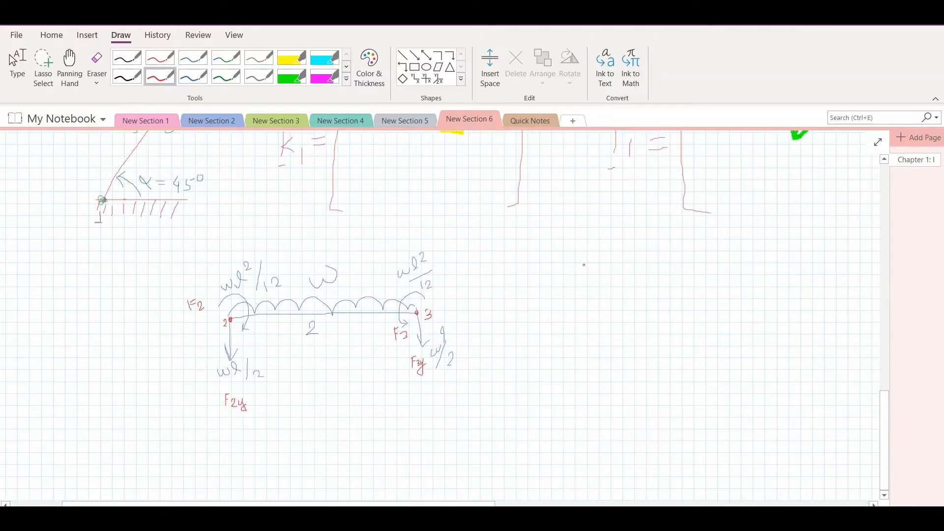
# Step: Write the force vector {F2y, F2 = m2, F3y, F3 = m3} in red beside the beam, followed by an equals sign and empty braces
pyautogui.moveTo(583, 265)
pyautogui.mouseDown()
pyautogui.moveTo(548, 305)
pyautogui.moveTo(561, 392)
pyautogui.moveTo(579, 394)
pyautogui.mouseUp()
pyautogui.moveTo(663, 263)
pyautogui.mouseDown()
pyautogui.moveTo(679, 293)
pyautogui.moveTo(675, 368)
pyautogui.moveTo(647, 384)
pyautogui.mouseUp()
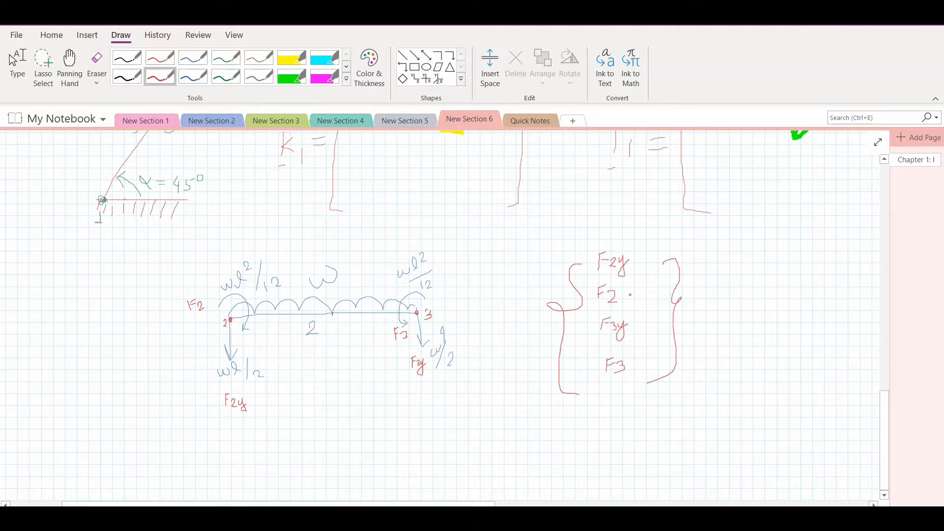
pyautogui.moveTo(622, 293); pyautogui.dragTo(663, 306)
pyautogui.moveTo(629, 361)
pyautogui.mouseDown()
pyautogui.moveTo(650, 350)
pyautogui.moveTo(663, 363)
pyautogui.moveTo(655, 369)
pyautogui.mouseUp()
pyautogui.moveTo(739, 239)
pyautogui.mouseDown()
pyautogui.moveTo(728, 292)
pyautogui.moveTo(737, 377)
pyautogui.mouseUp()
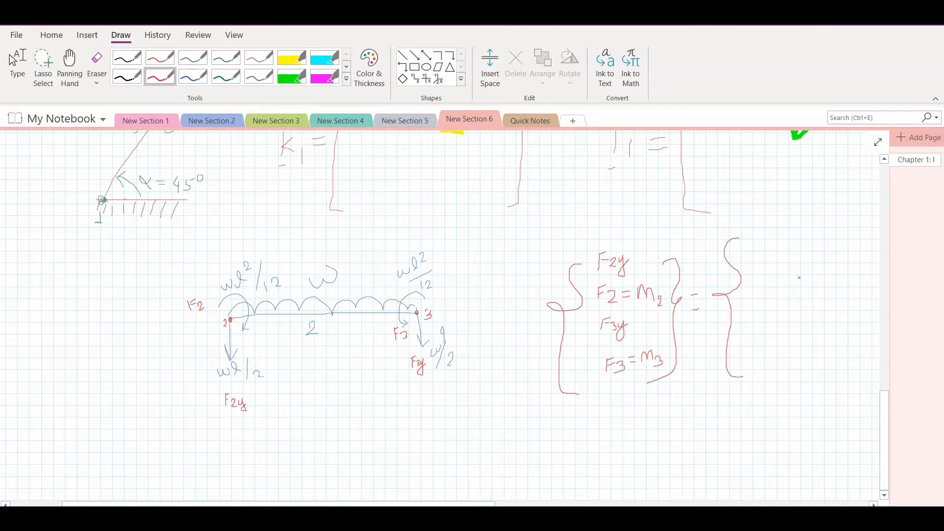
pyautogui.moveTo(804, 237)
pyautogui.mouseDown()
pyautogui.moveTo(820, 360)
pyautogui.moveTo(806, 363)
pyautogui.mouseUp()
# Step: Draw red X and Y axes below the boxed K_G2 equation and begin redrawing the right-hand side of the force vector equation
pyautogui.scroll(-4, 531, 296)
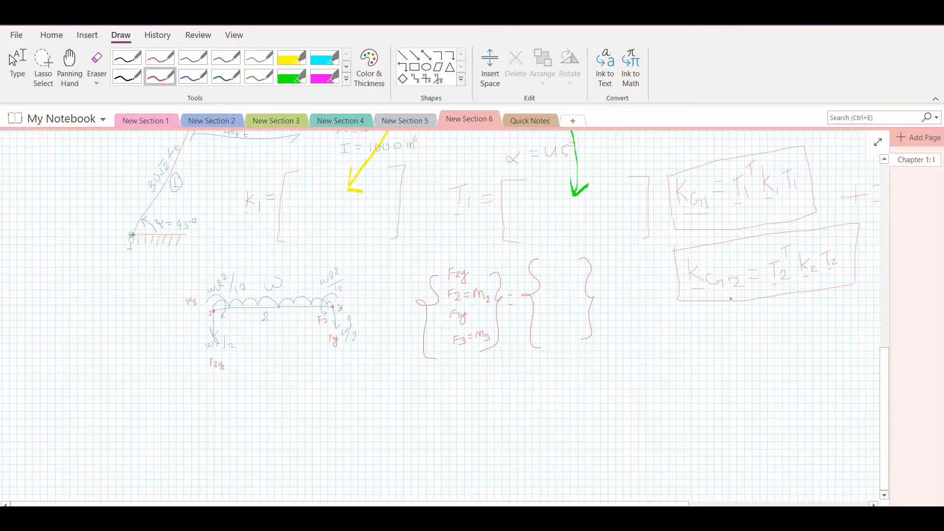
pyautogui.scroll(3, 692, 301)
pyautogui.scroll(7, 692, 302)
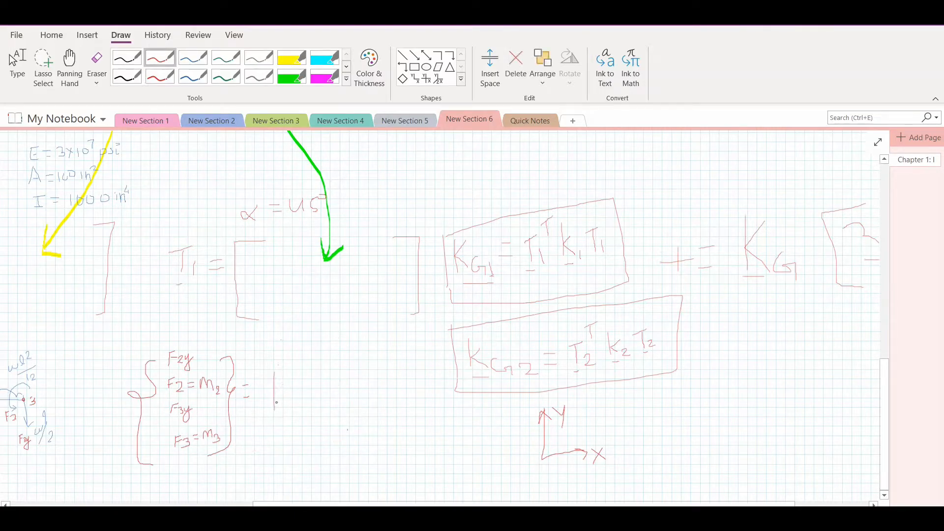
pyautogui.moveTo(284, 381); pyautogui.dragTo(279, 397)
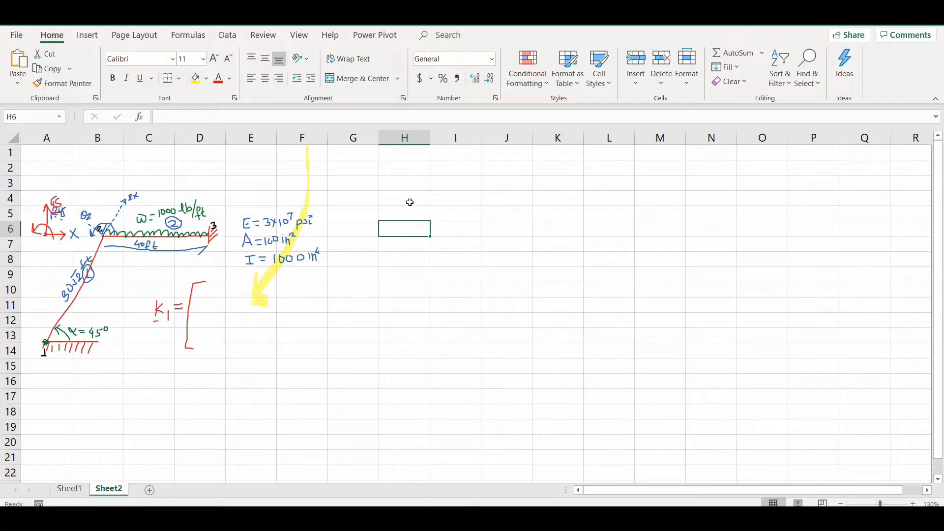
# Step: In Excel, list E 3.00E+07 psi, A 100 in2, I 1000 in4, L1 509.1169 in and L2 480 in from cell H4 down
pyautogui.press('Up')
pyautogui.press('Up')
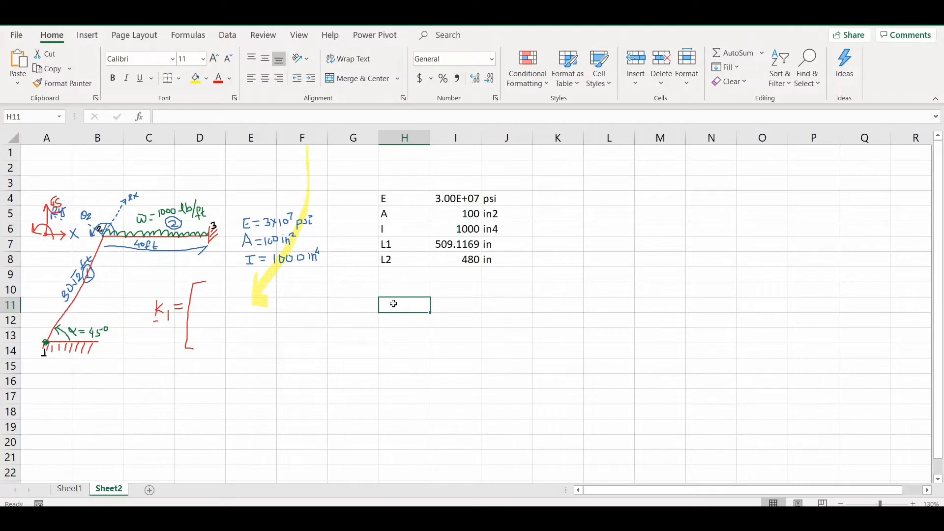
# Step: Start an Element 1 block in H11 with the labels alpha, l and m below it, and set alpha to 45
pyautogui.doubleClick(394, 304)
pyautogui.write('Element 1')
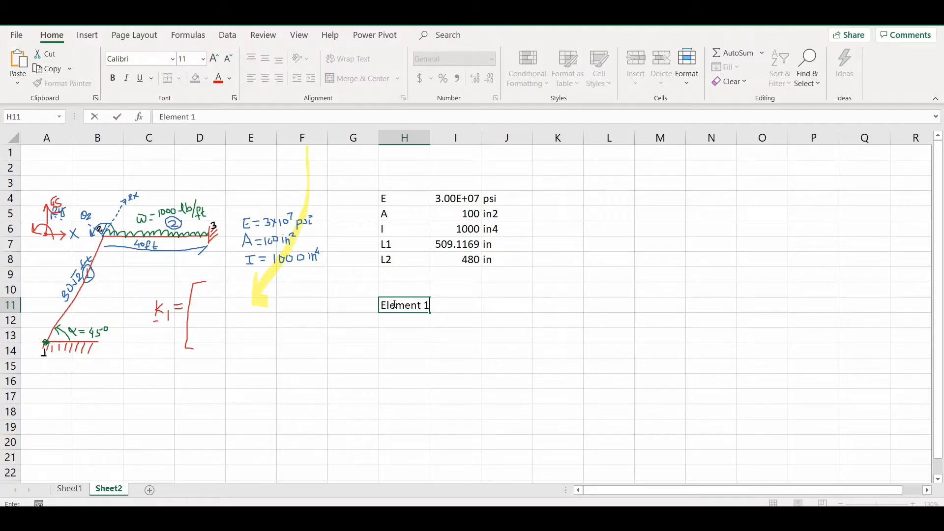
pyautogui.press('Return')
pyautogui.write('alpha')
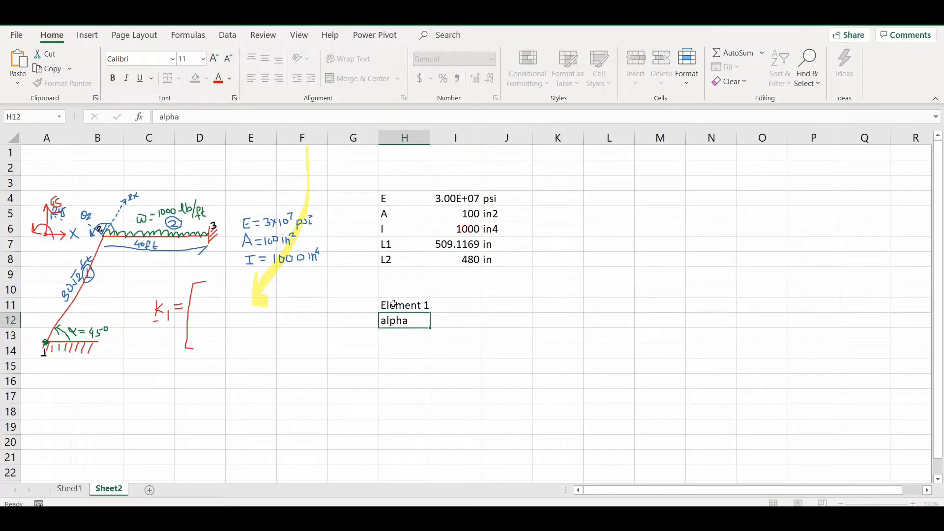
pyautogui.press('Tab')
pyautogui.write('45')
pyautogui.press('Return')
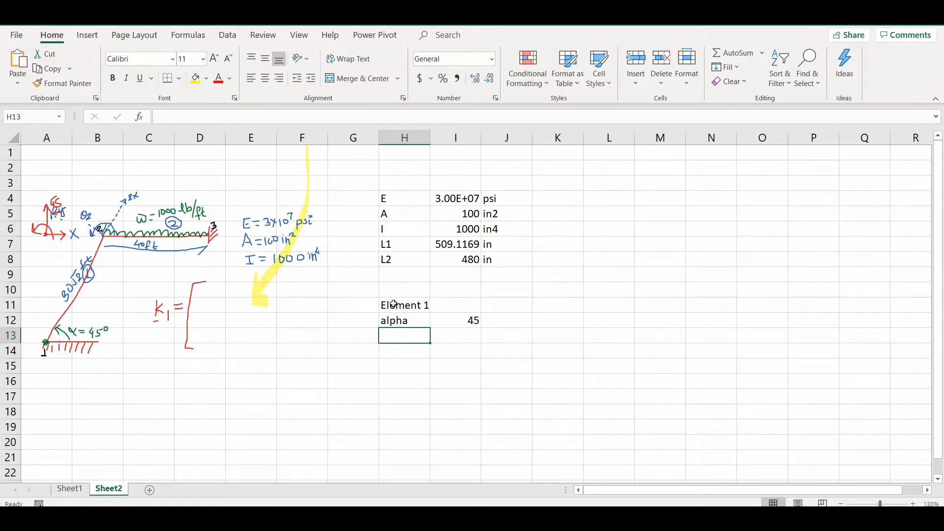
pyautogui.write('l')
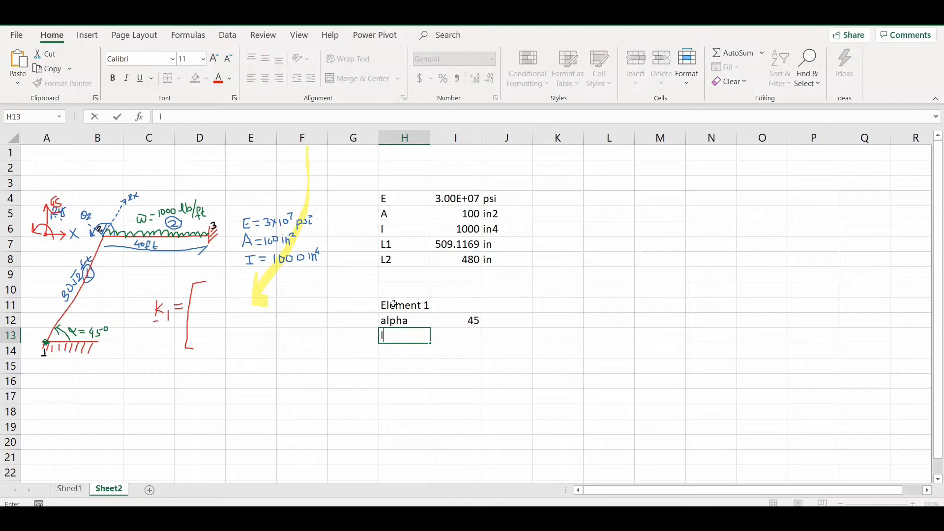
pyautogui.press('Return')
pyautogui.write('m')
pyautogui.press('Return')
# Step: Compute l in I13 with the formula =cos(radians(I12)), accepting the suggested bracket correction
pyautogui.press('Up')
pyautogui.press('Up')
pyautogui.press('Right')
pyautogui.write('=')
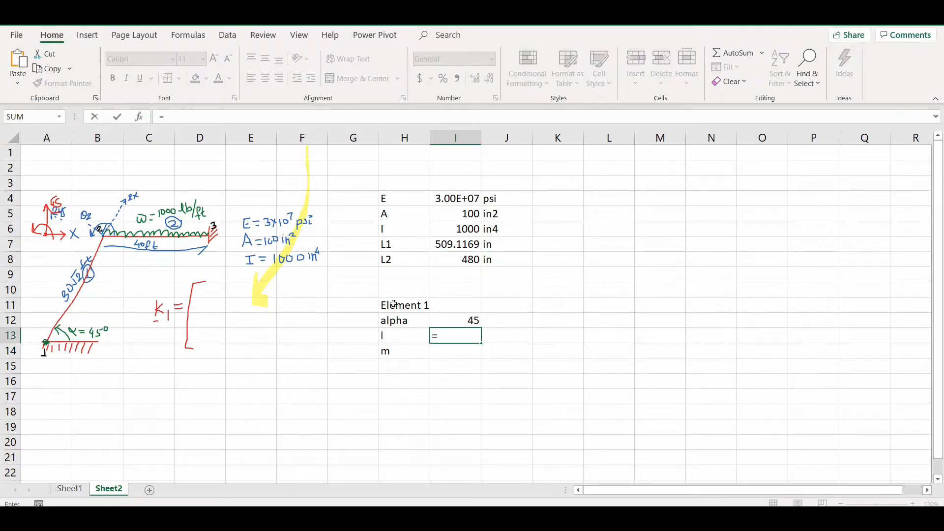
pyautogui.write('cos(radians(')
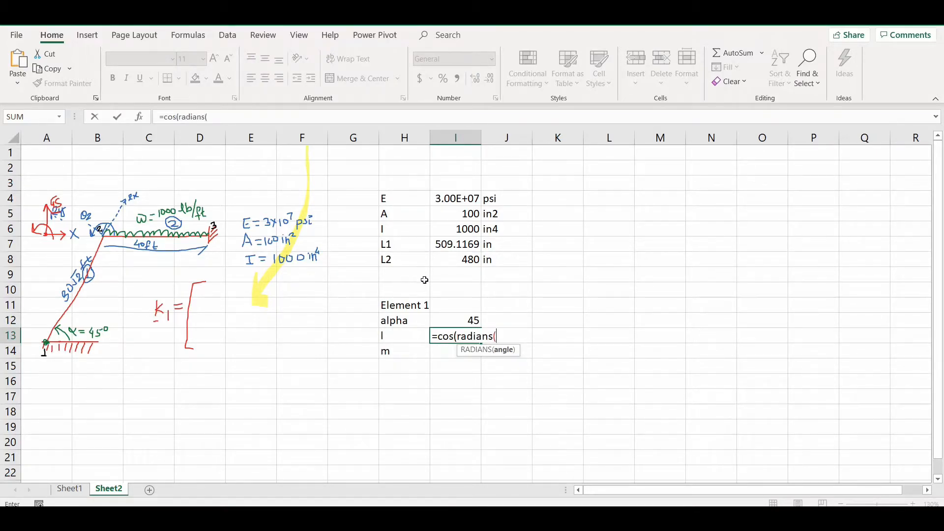
pyautogui.click(456, 320)
pyautogui.press('Return')
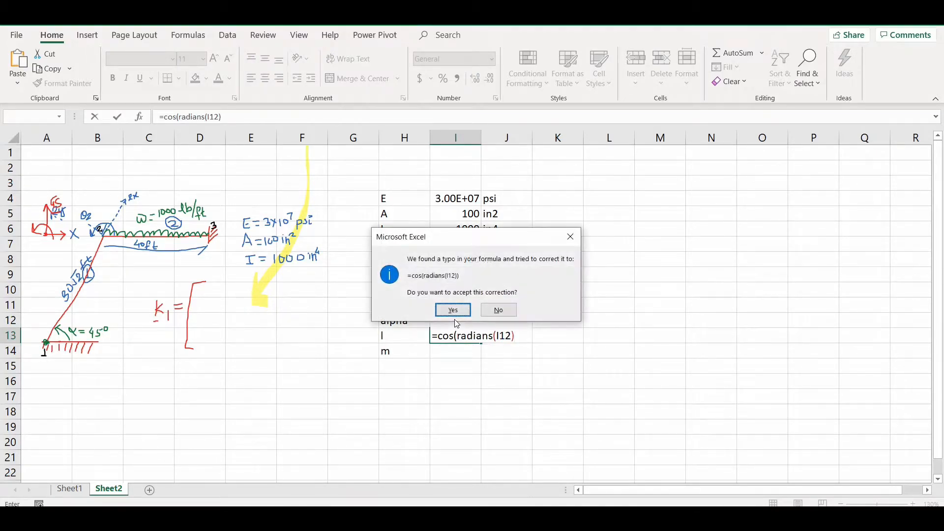
pyautogui.click(452, 311)
# Step: Compute m in I14 with the formula =sin(radians(I12))
pyautogui.write('=')
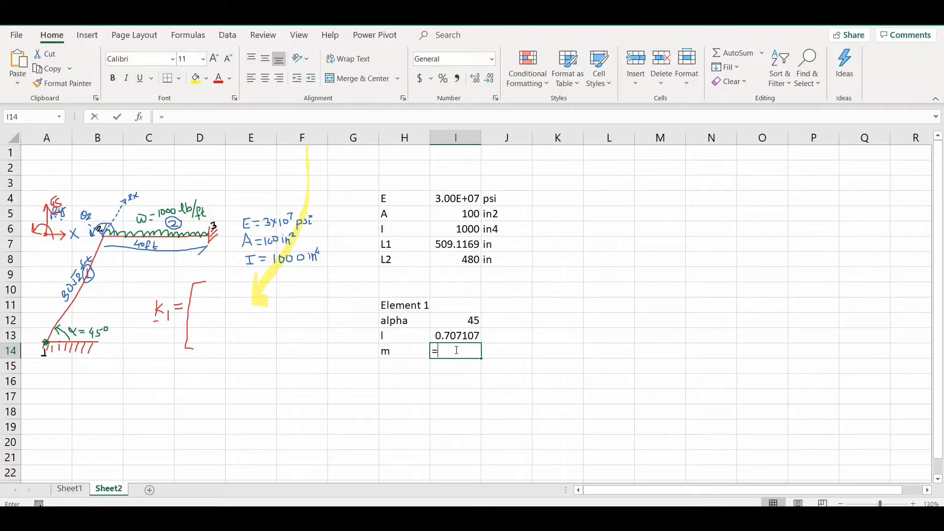
pyautogui.write('sin(ra')
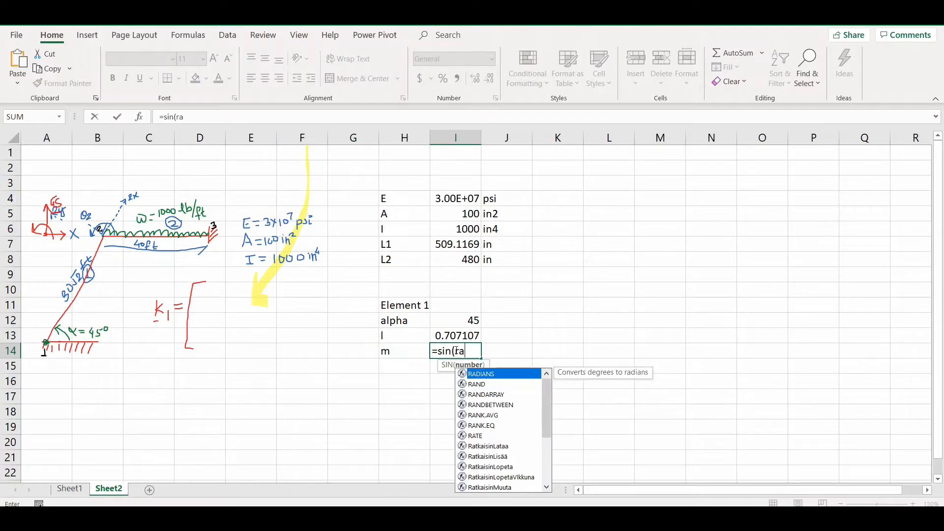
pyautogui.write('dians(')
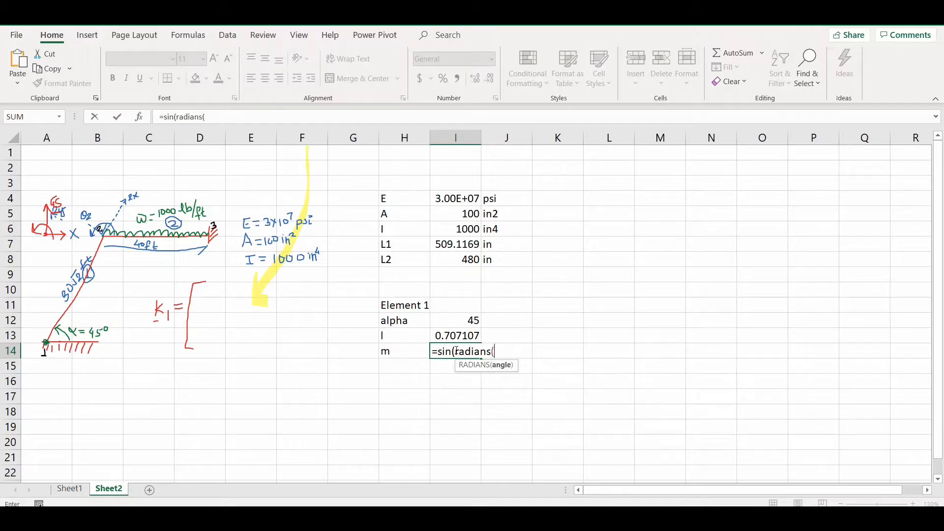
pyautogui.click(456, 318)
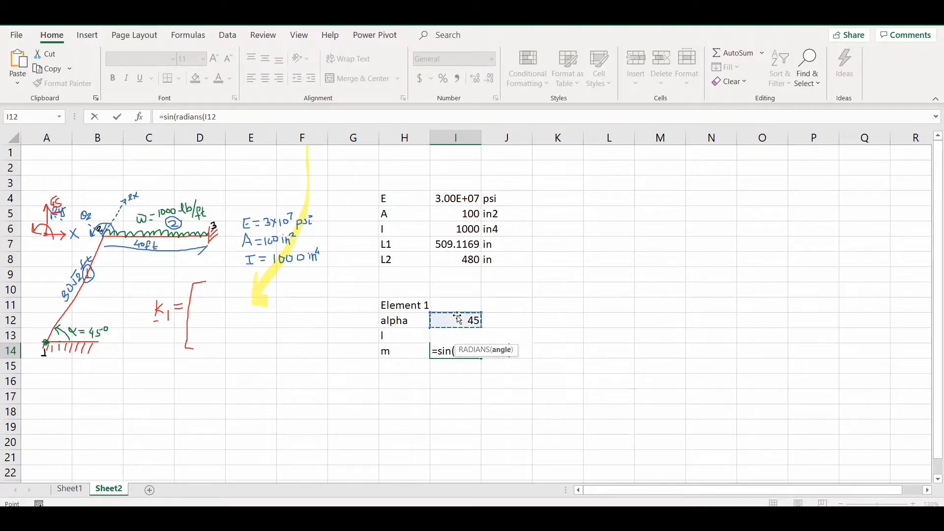
pyautogui.write('))')
pyautogui.press('Return')
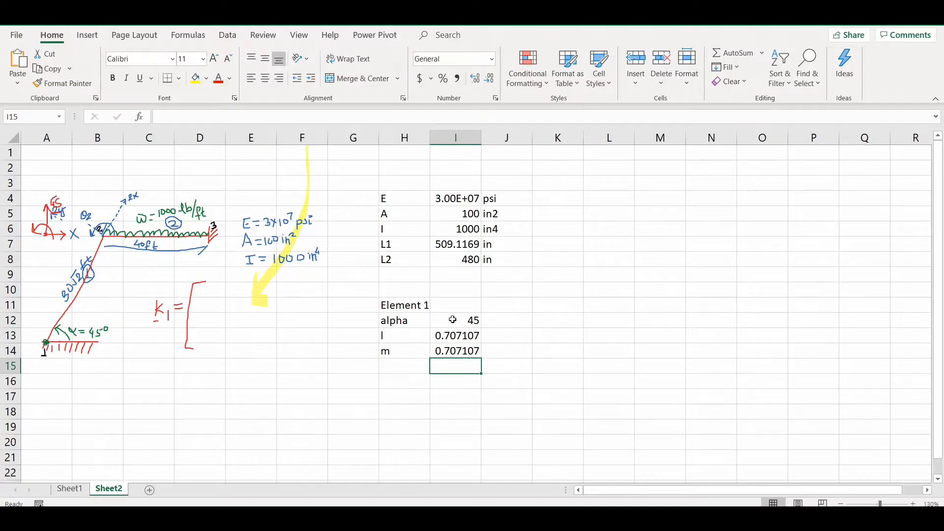
# Step: Add the unit degrees beside the alpha value in J12
pyautogui.click(498, 319)
pyautogui.write('degrees')
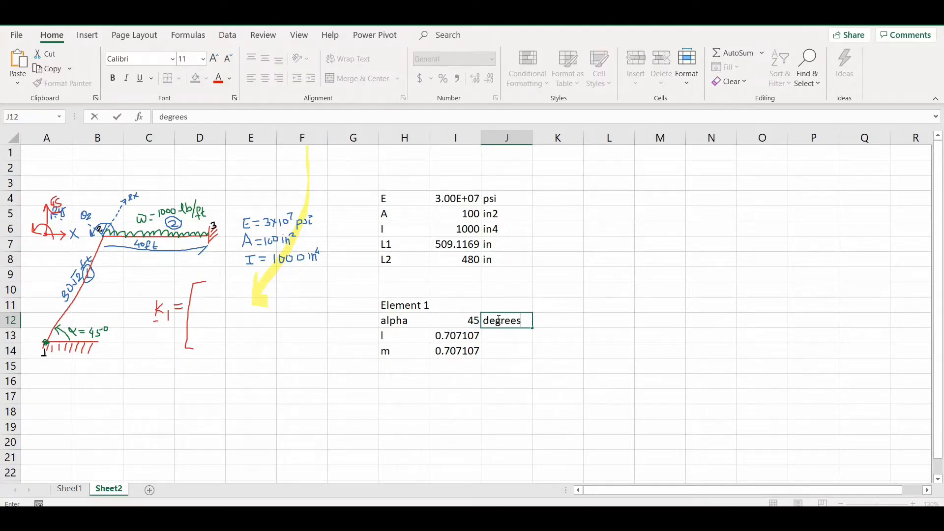
pyautogui.press('Return')
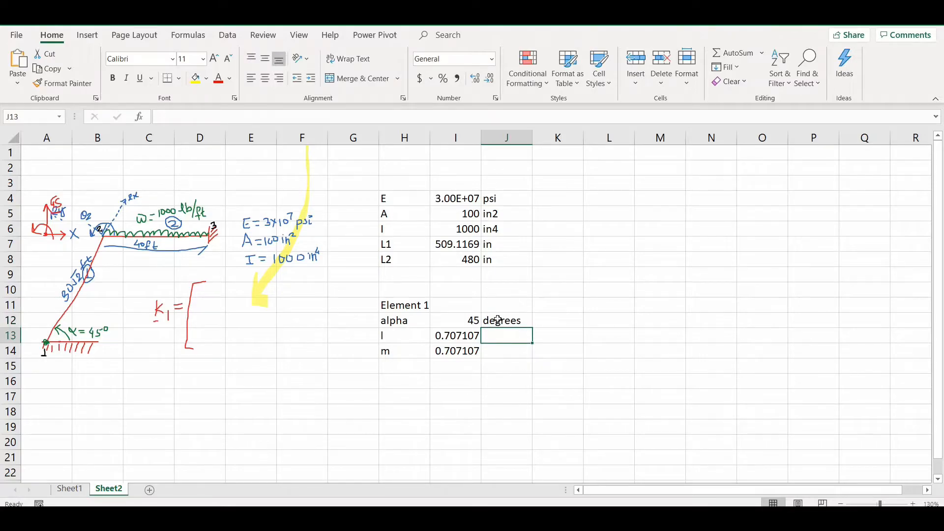
# Step: Enter the label k1 in cell G18, beside the handwritten local stiffness matrix
pyautogui.scroll(-2, 440, 360)
pyautogui.scroll(1, 436, 361)
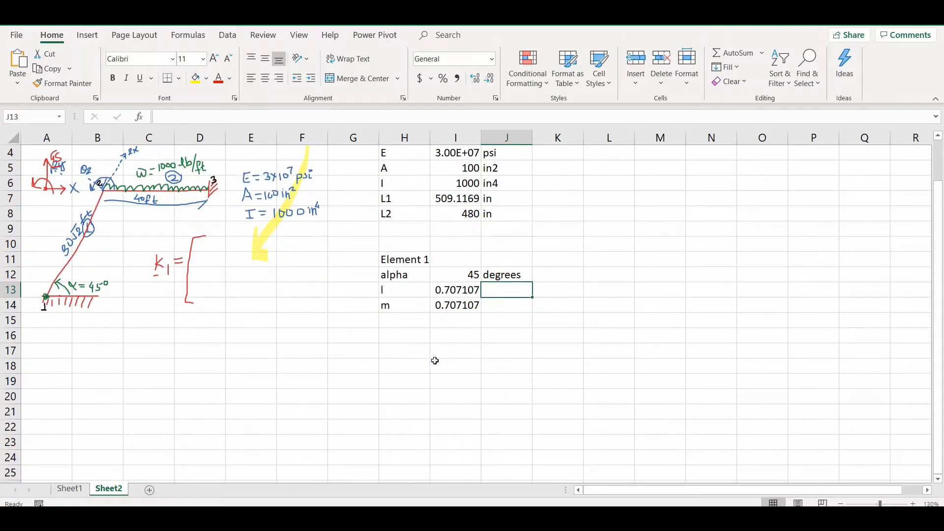
pyautogui.click(341, 370)
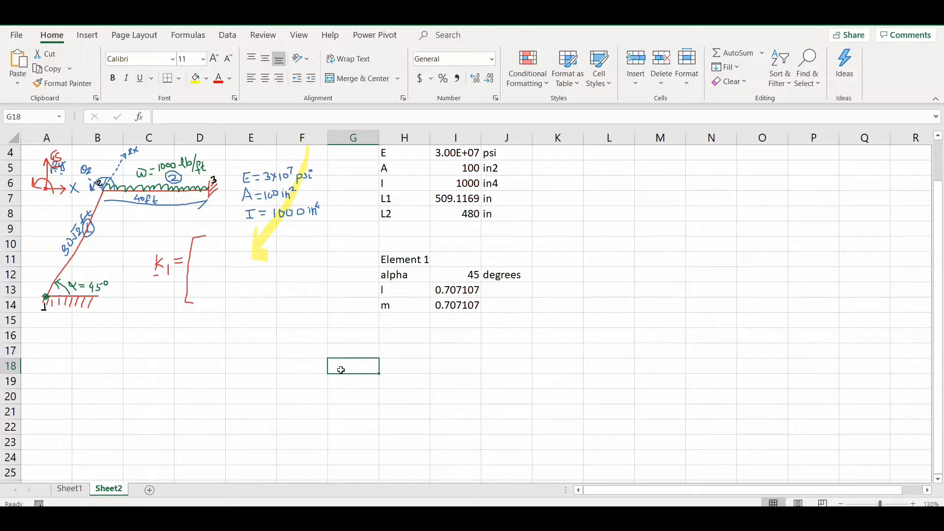
pyautogui.write('k')
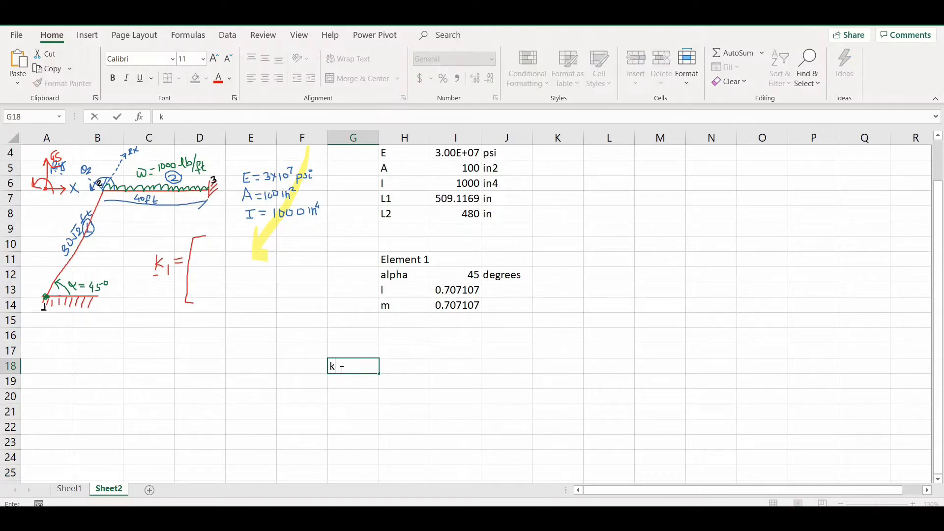
pyautogui.click(404, 473)
pyautogui.scroll(-1, 405, 473)
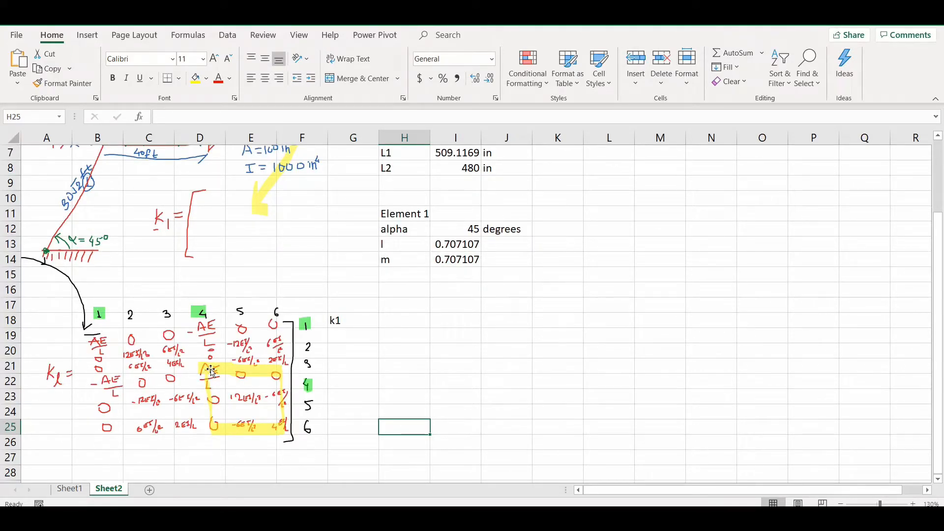
pyautogui.scroll(-1, 211, 373)
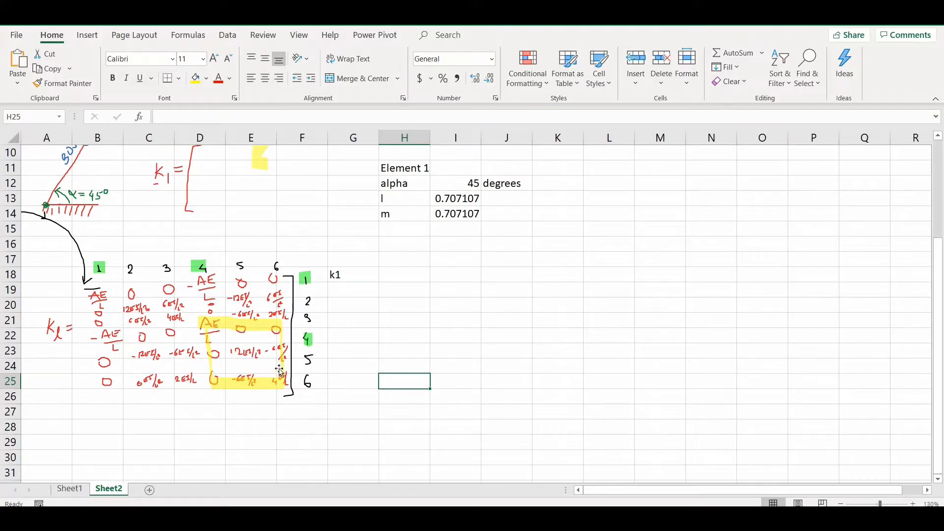
# Step: Add yellow-filled, centred labels 2x, 2y and 2 across H16:J16 and down K17:K19 to frame the k1 matrix
pyautogui.scroll(2, 438, 336)
pyautogui.scroll(-1, 411, 355)
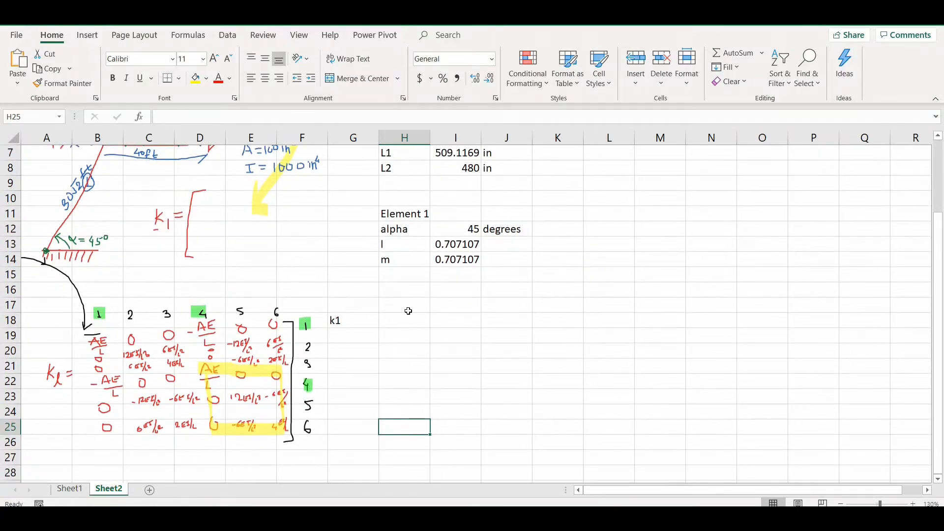
pyautogui.click(409, 312)
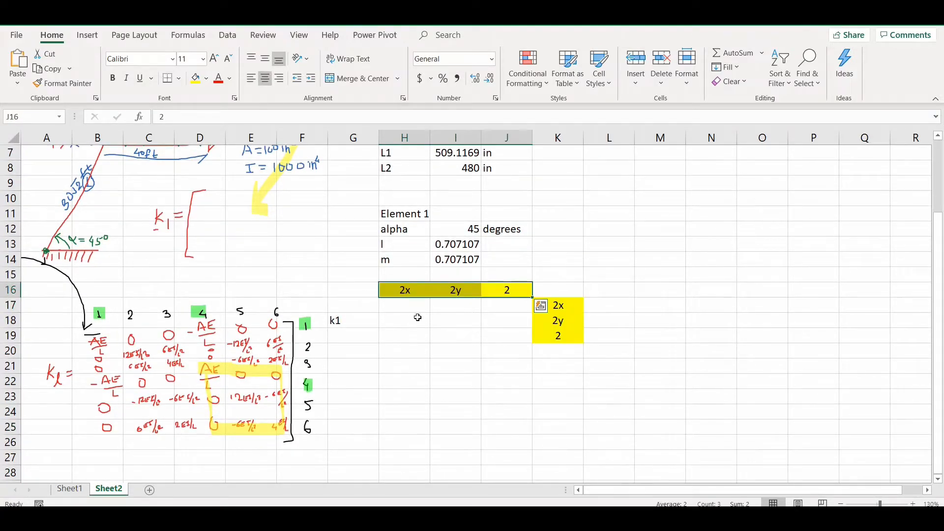
# Step: Compute the axial term AE/L of element 1 in H17 with the formula =$I$5*$I$4/$I$7
pyautogui.click(415, 304)
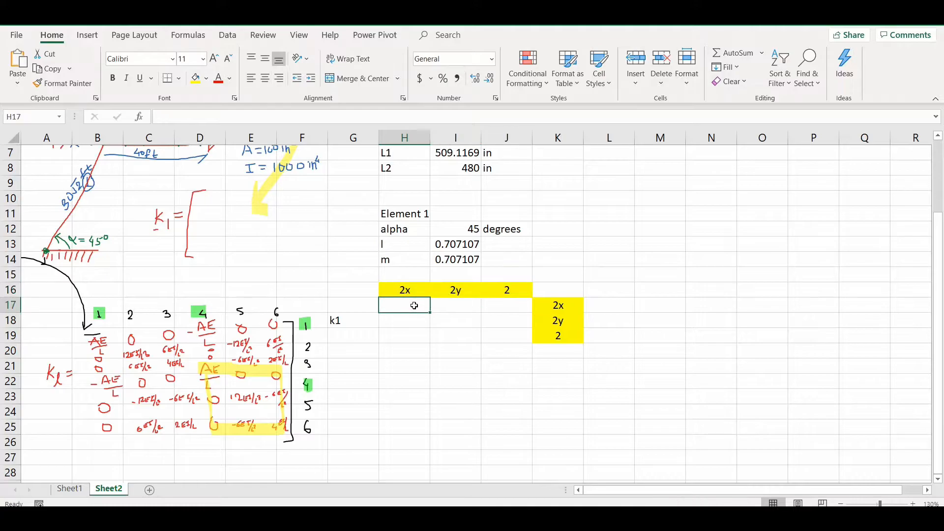
pyautogui.write('=')
pyautogui.scroll(2, 415, 305)
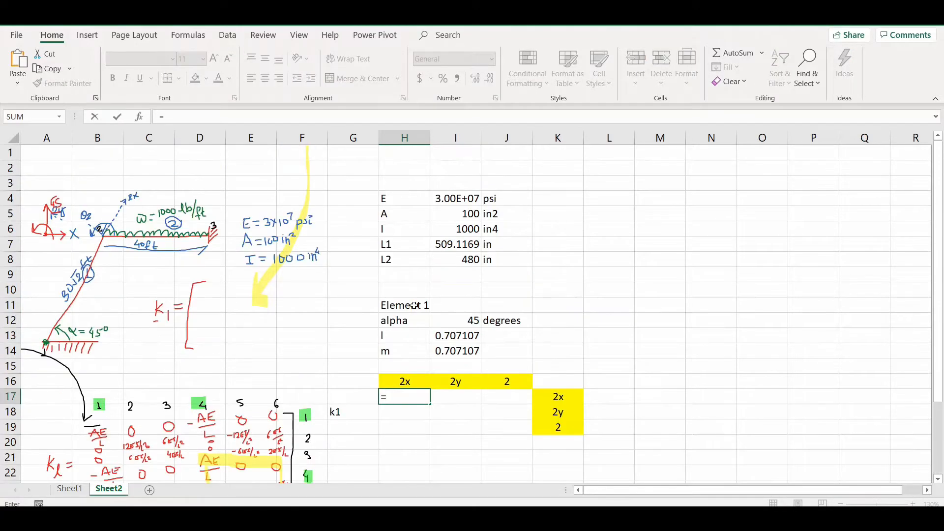
pyautogui.scroll(-1, 426, 259)
pyautogui.scroll(1, 443, 216)
pyautogui.click(449, 194)
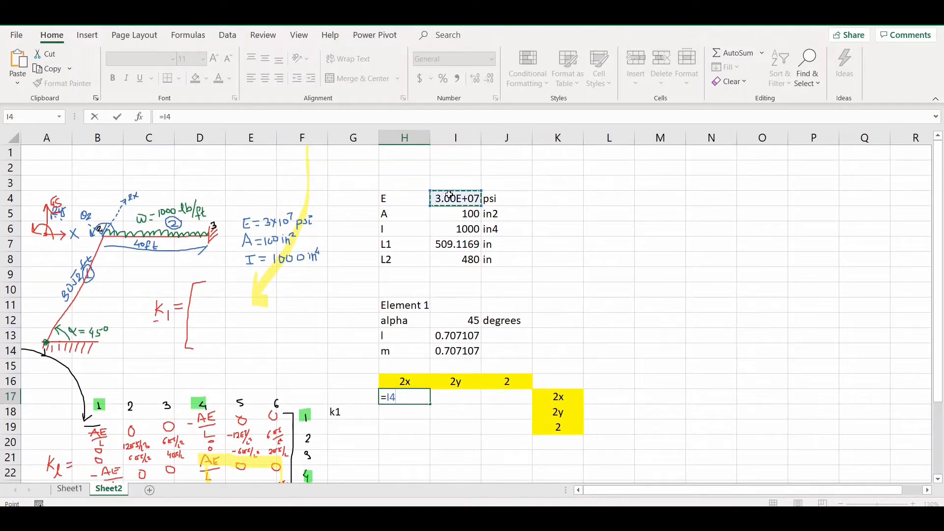
pyautogui.click(448, 211)
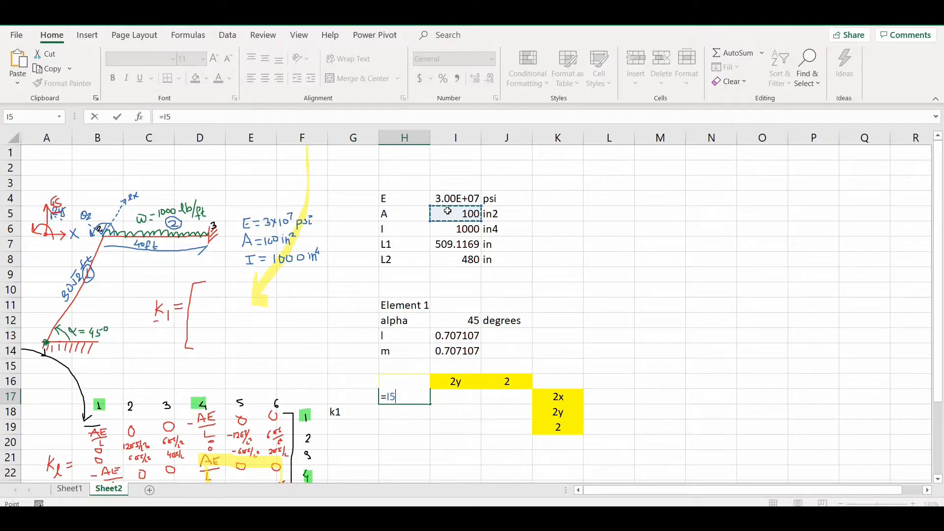
pyautogui.press('F4')
pyautogui.write('*')
pyautogui.click(453, 200)
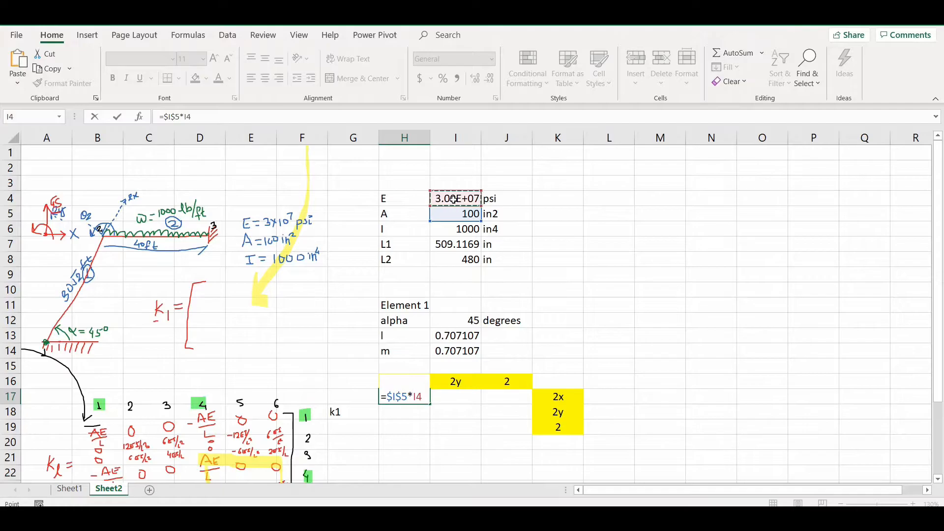
pyautogui.press('F4')
pyautogui.write('*')
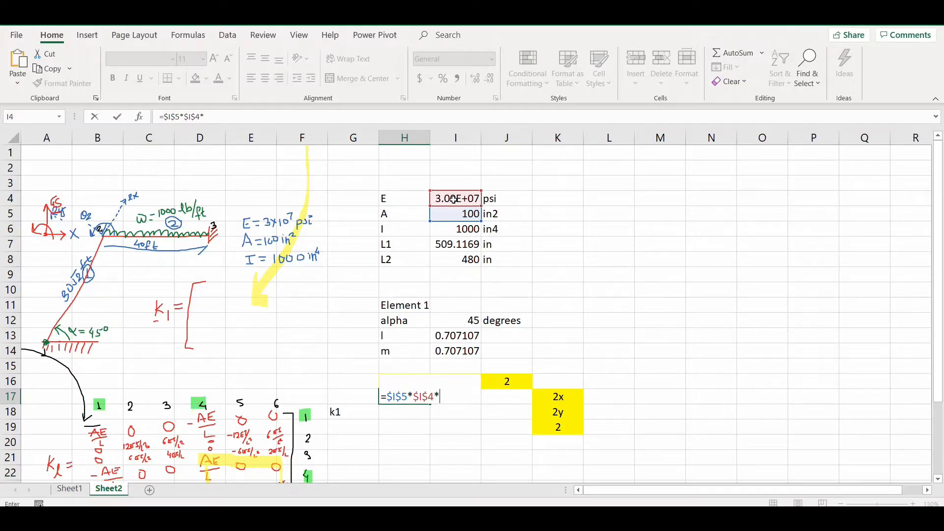
pyautogui.press('BackSpace')
pyautogui.write('/')
pyautogui.click(458, 244)
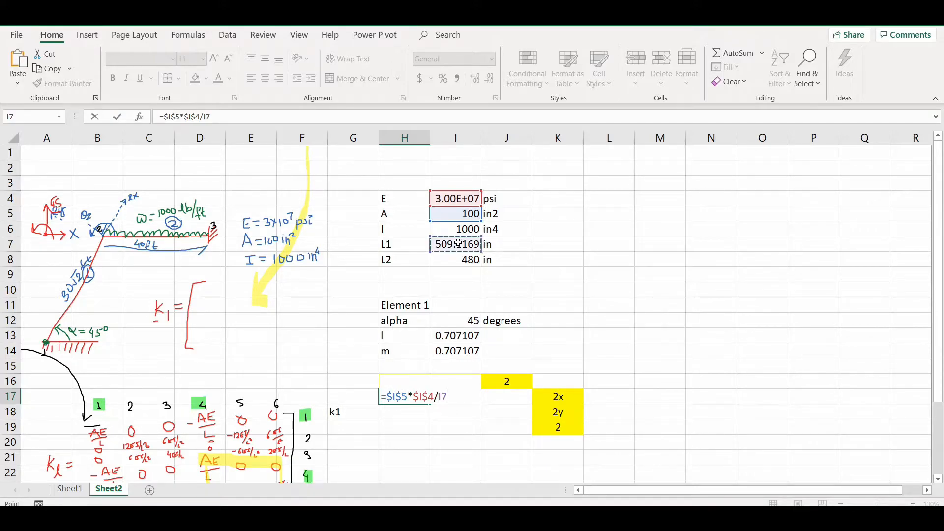
pyautogui.press('F4')
pyautogui.press('Return')
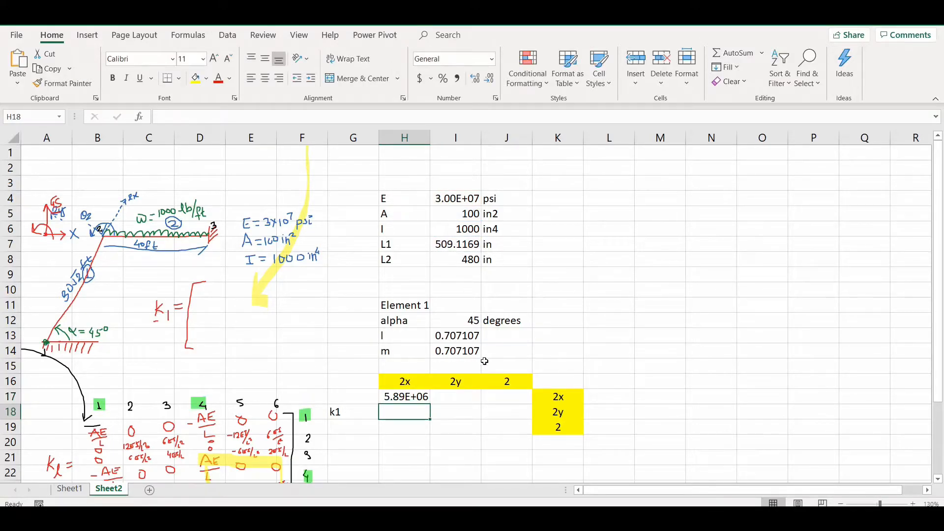
# Step: Enter 0 in the remaining first-row and first-column cells of the k1 matrix: I17, J17, H18 and H19
pyautogui.click(465, 400)
pyautogui.write('0')
pyautogui.press('Tab')
pyautogui.write('0')
pyautogui.press('Return')
pyautogui.scroll(-3, 463, 394)
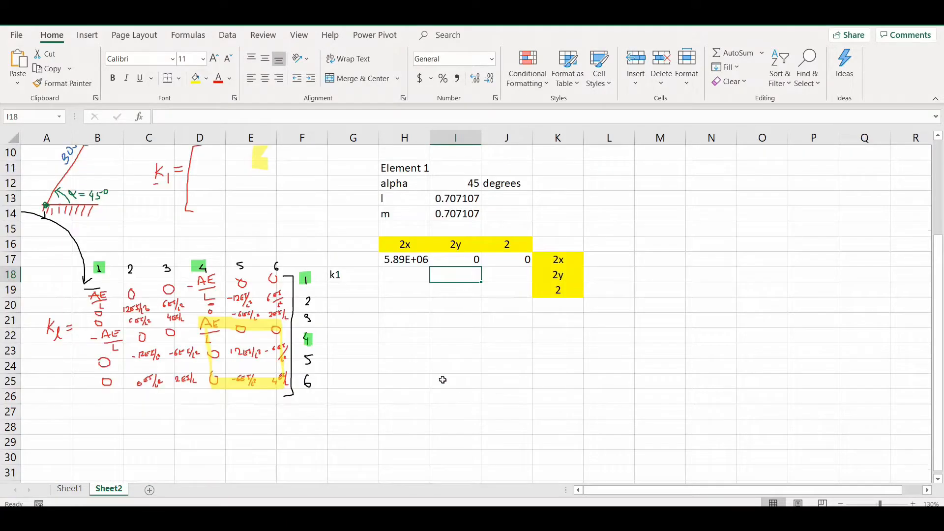
pyautogui.click(403, 276)
pyautogui.write('0')
pyautogui.press('Return')
pyautogui.write('0')
pyautogui.press('Return')
# Step: Compute the 12EI/L³ term in I18 with =12*$I$4*$I$6/I7^3, using absolute references for E and I
pyautogui.press('Up')
pyautogui.press('Up')
pyautogui.press('Right')
pyautogui.write('=12')
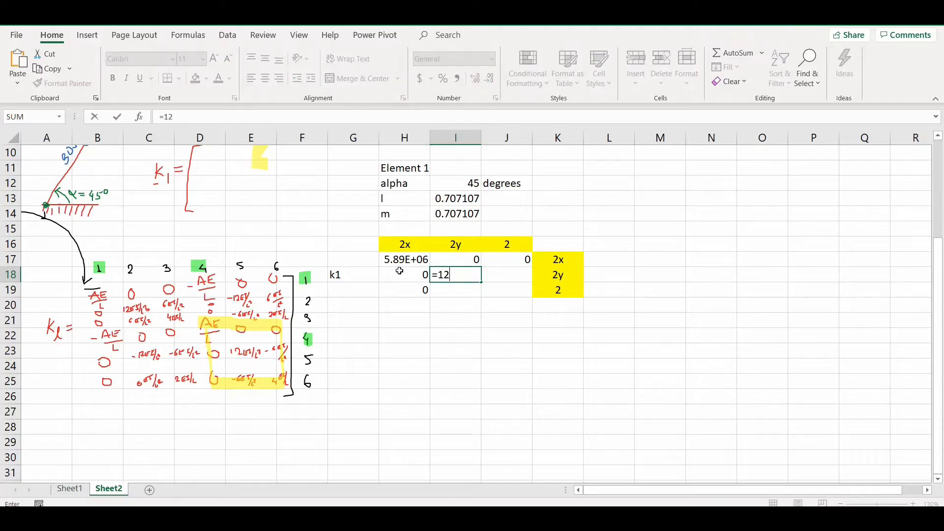
pyautogui.write('*')
pyautogui.scroll(3, 400, 271)
pyautogui.click(443, 199)
pyautogui.write('*')
pyautogui.click(453, 226)
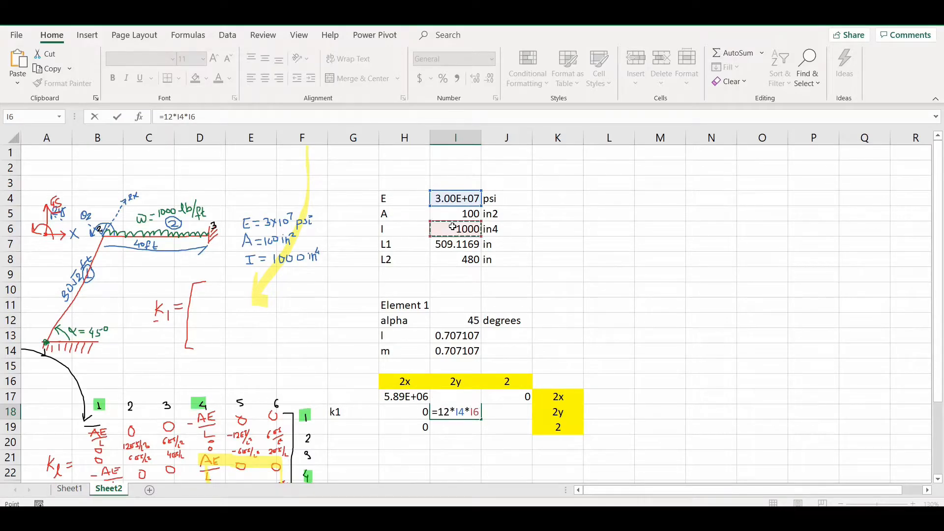
pyautogui.press('F4')
pyautogui.click(463, 412)
pyautogui.press('F4')
pyautogui.click(504, 412)
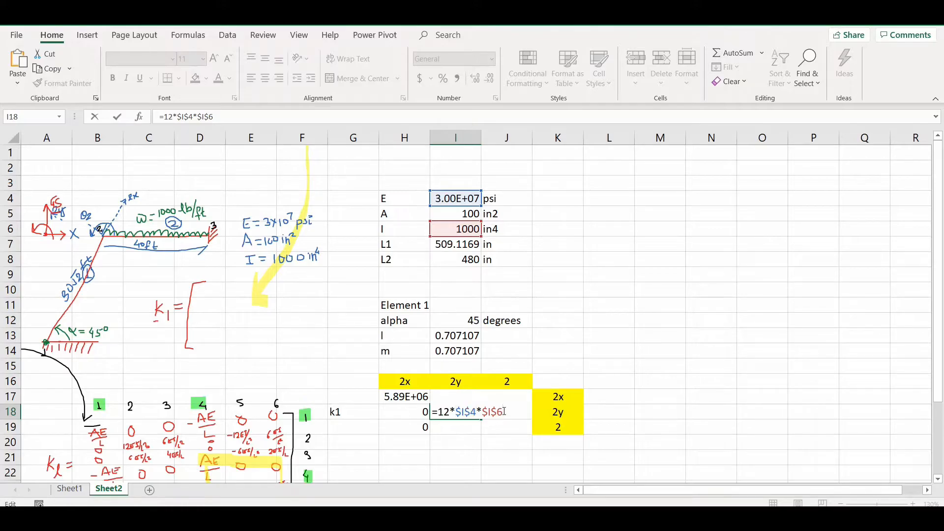
pyautogui.write('/')
pyautogui.click(459, 246)
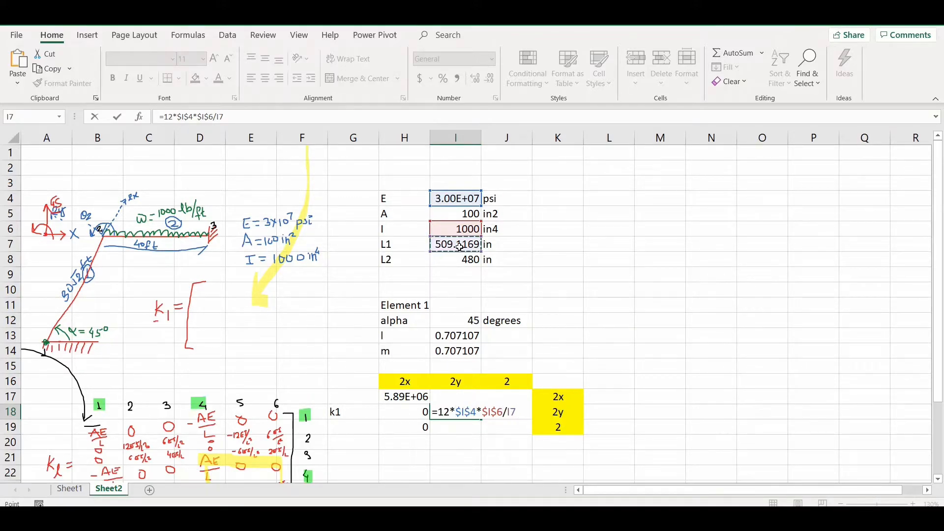
pyautogui.write('^^')
pyautogui.press('Left')
pyautogui.press('Left')
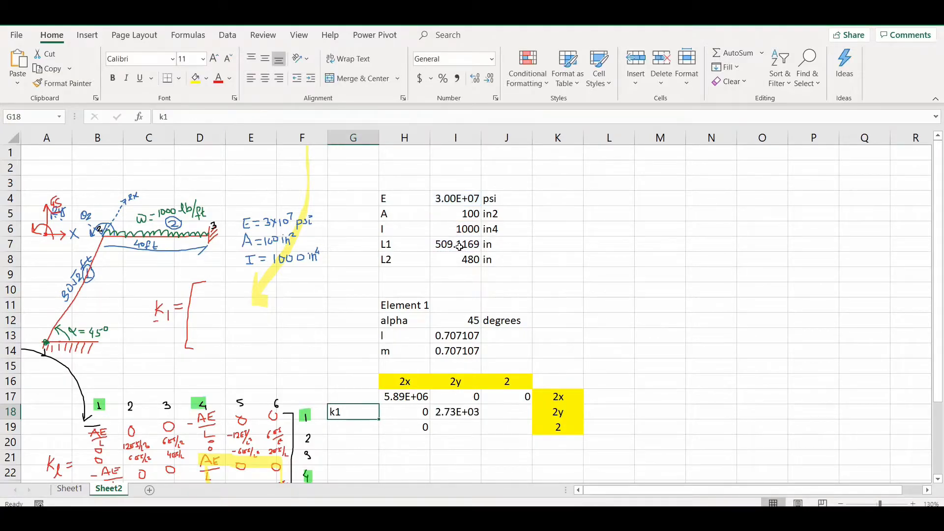
pyautogui.doubleClick(458, 412)
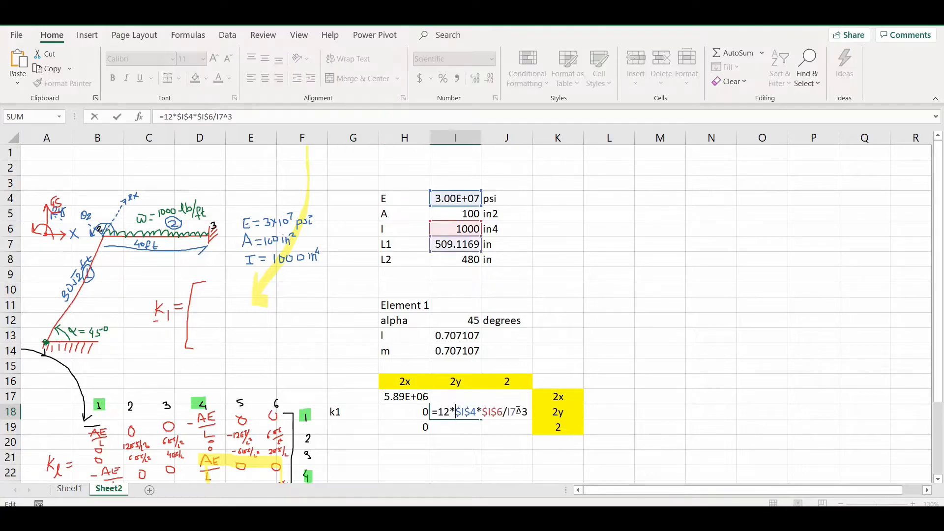
pyautogui.press('Return')
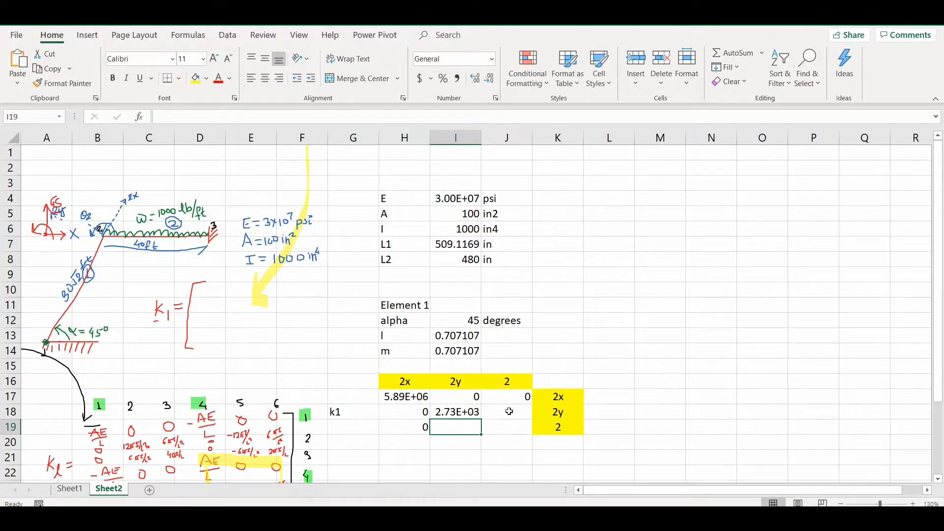
# Step: Compute the -6EI/L² term in J18 with =-6*$I$4*$I$6/I7^2, using absolute references for E and I
pyautogui.scroll(-2, 508, 411)
pyautogui.click(509, 319)
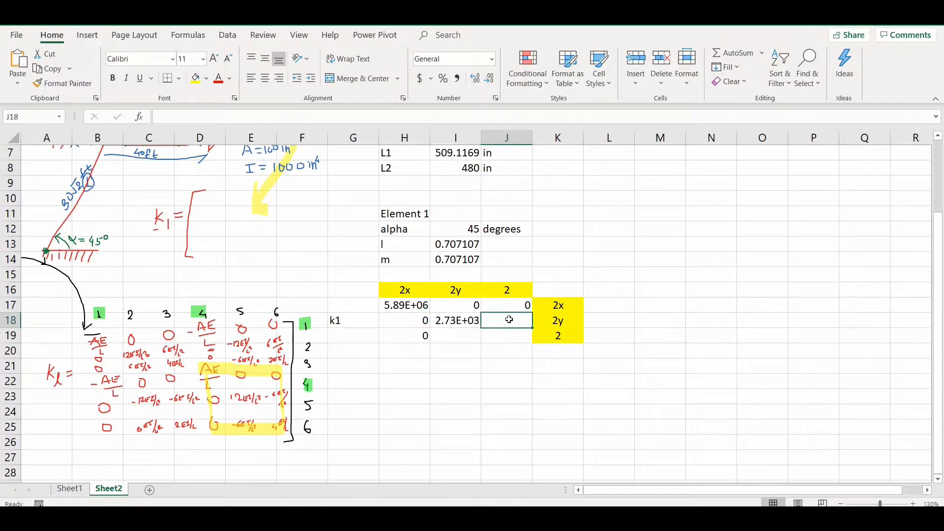
pyautogui.write('=-6*')
pyautogui.scroll(2, 510, 320)
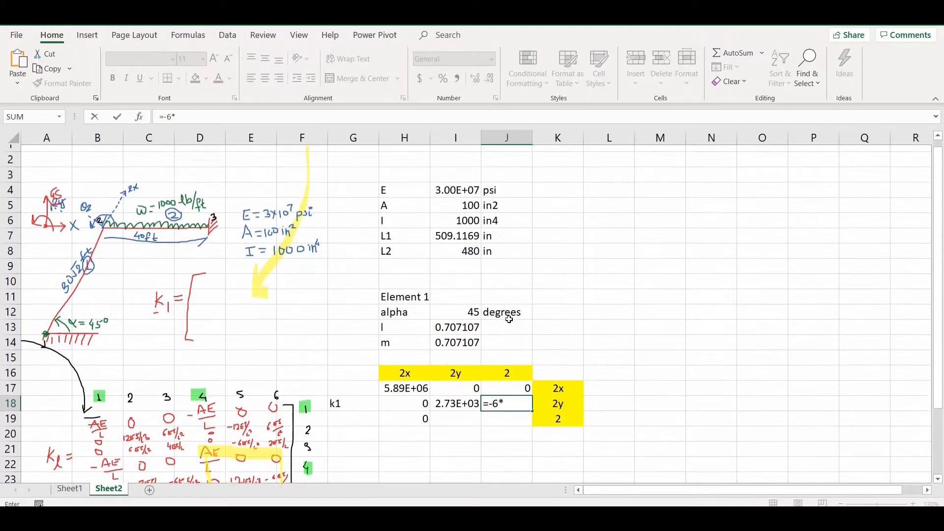
pyautogui.click(461, 199)
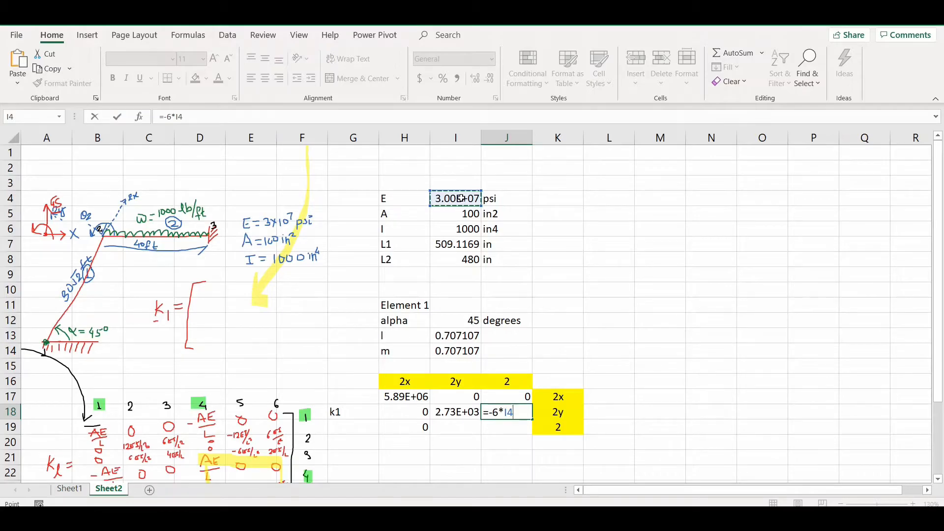
pyautogui.press('F4')
pyautogui.write('*')
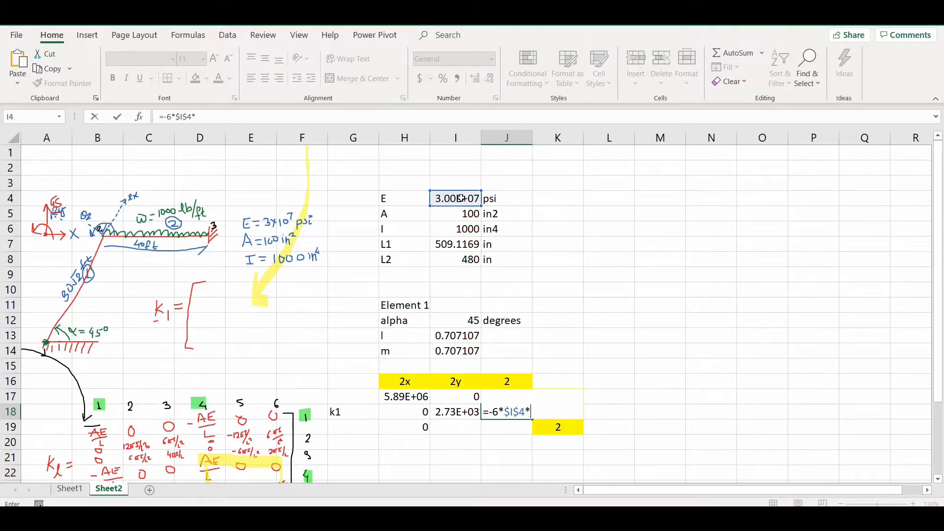
pyautogui.click(456, 227)
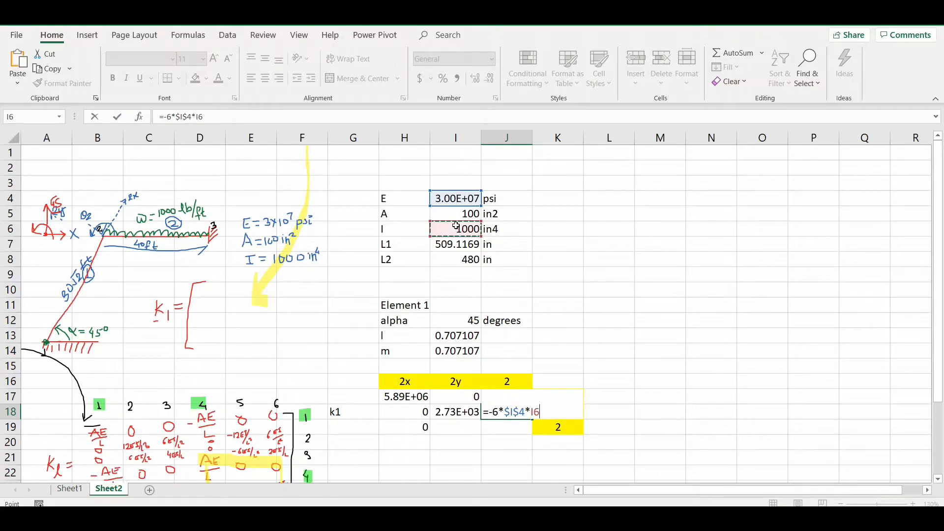
pyautogui.press('F4')
pyautogui.write('/')
pyautogui.click(458, 245)
pyautogui.write('^2')
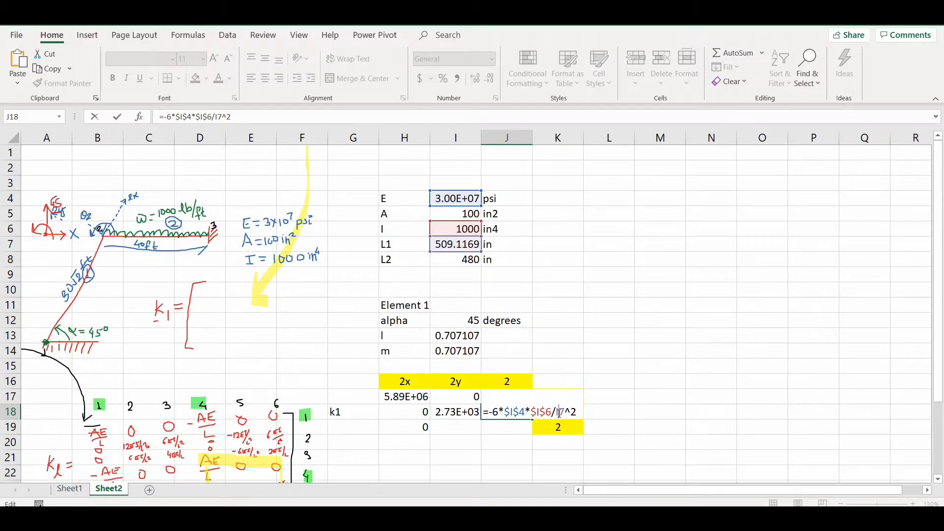
pyautogui.press('Return')
# Step: Fill the symmetric term in I19 by referencing J18 with the formula =J18
pyautogui.scroll(-3, 492, 412)
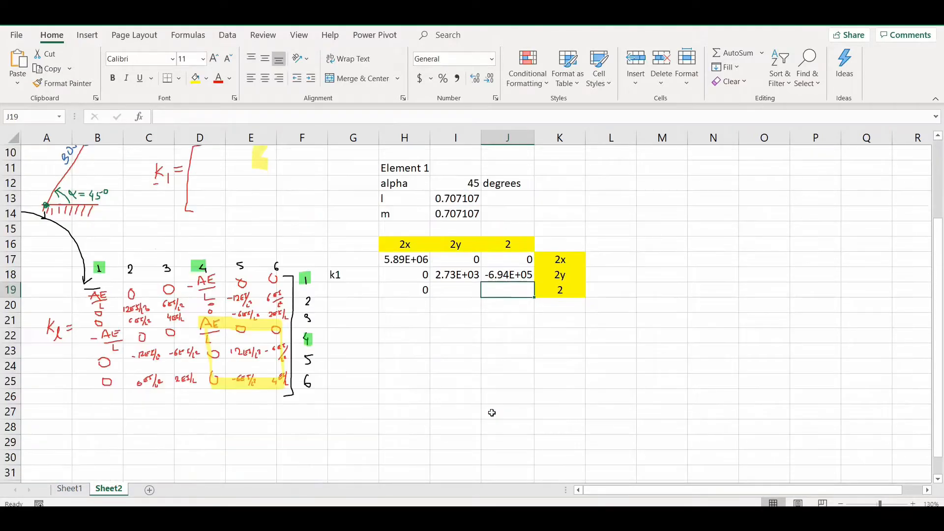
pyautogui.click(443, 290)
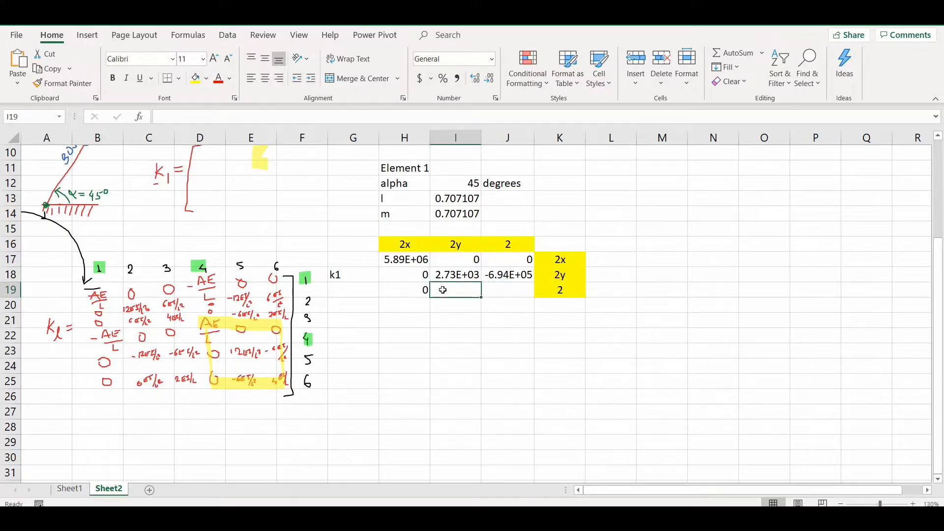
pyautogui.write('=')
pyautogui.click(499, 274)
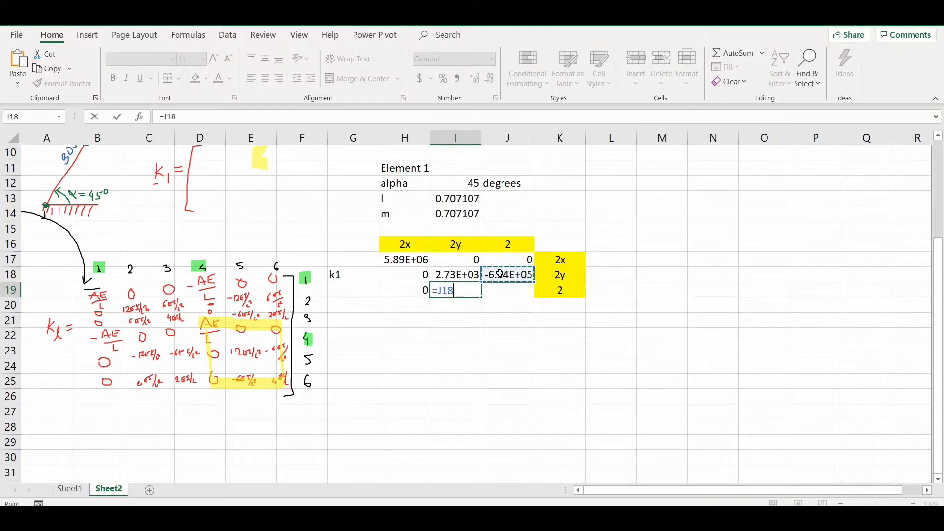
pyautogui.press('Return')
# Step: Compute the 4EI/L term in J19 with =4*$I$4*$I$6/$I$7, making all three cell references absolute
pyautogui.click(496, 293)
pyautogui.write('=4')
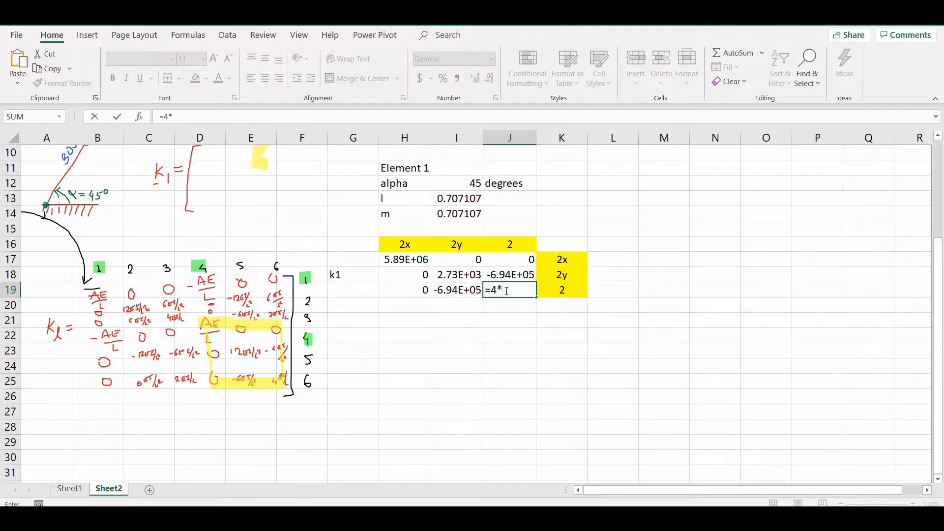
pyautogui.write('*')
pyautogui.scroll(3, 506, 291)
pyautogui.click(467, 198)
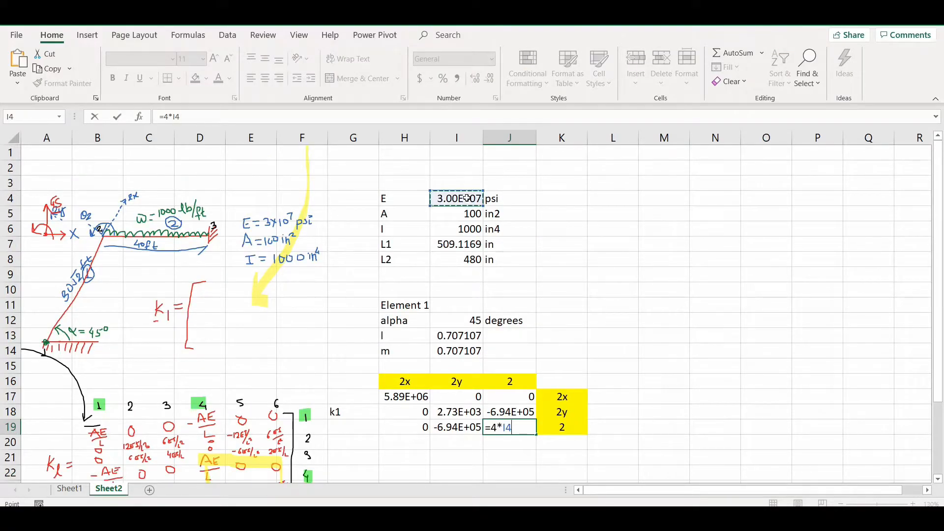
pyautogui.write('*')
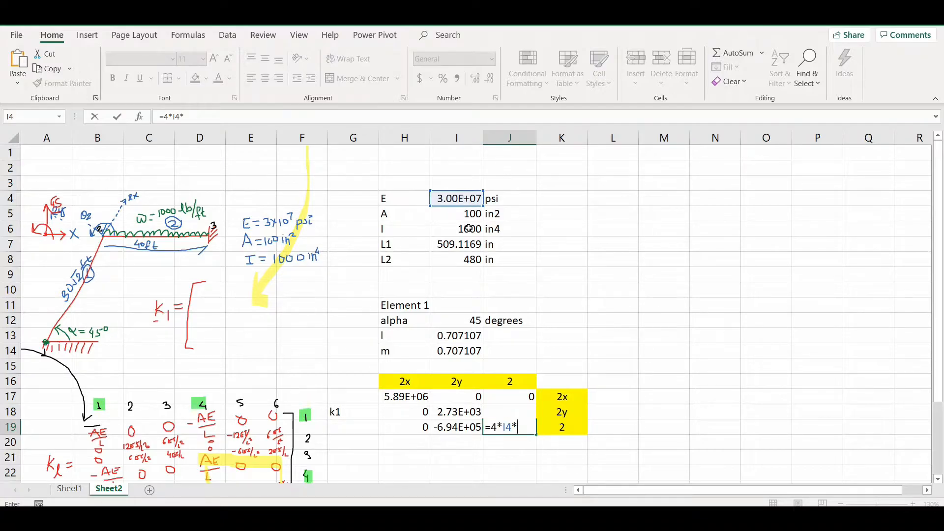
pyautogui.click(470, 228)
pyautogui.write('/')
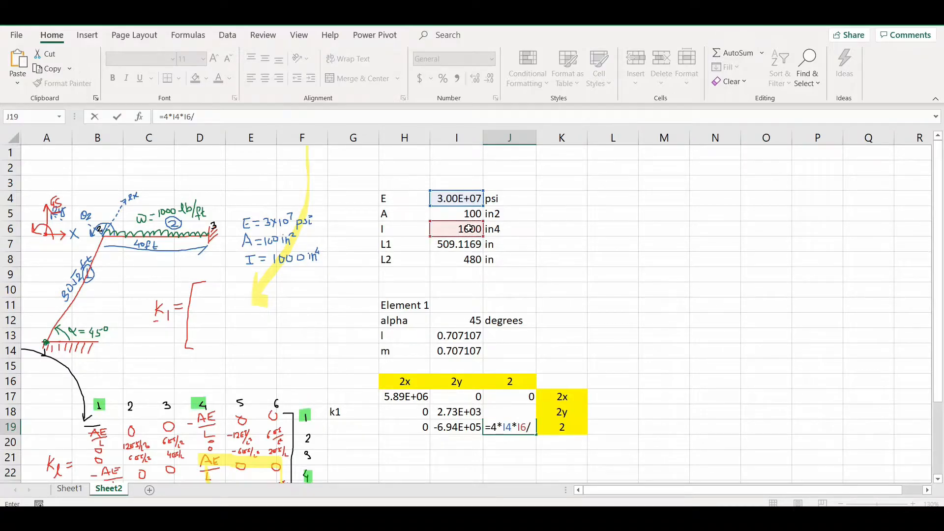
pyautogui.click(461, 247)
pyautogui.click(507, 426)
pyautogui.press('F4')
pyautogui.click(533, 426)
pyautogui.press('F4')
pyautogui.click(558, 423)
pyautogui.press('F4')
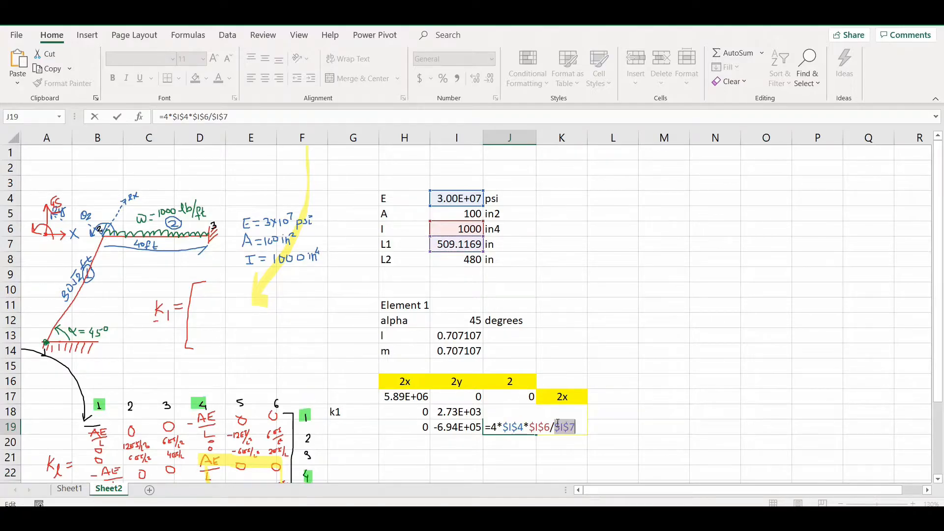
pyautogui.press('Return')
pyautogui.doubleClick(507, 426)
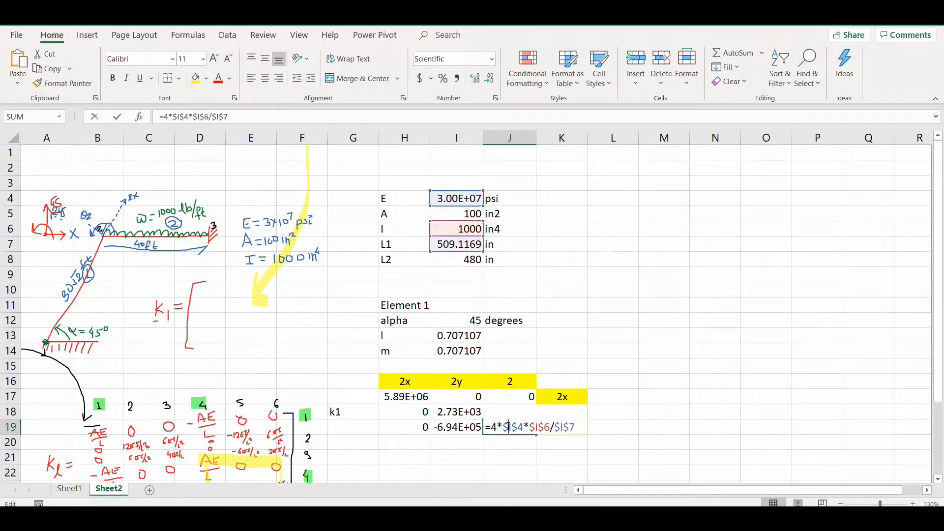
pyautogui.press('Escape')
pyautogui.scroll(-3, 550, 421)
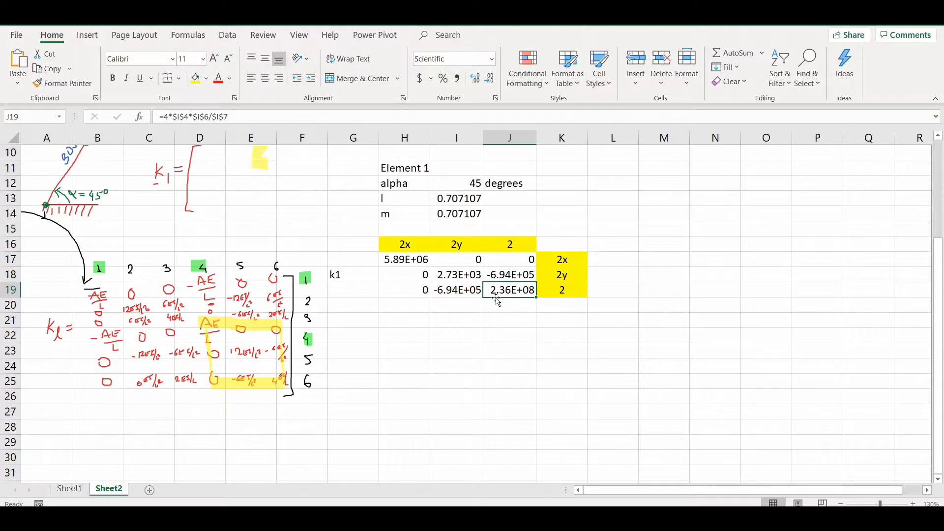
pyautogui.scroll(1, 482, 325)
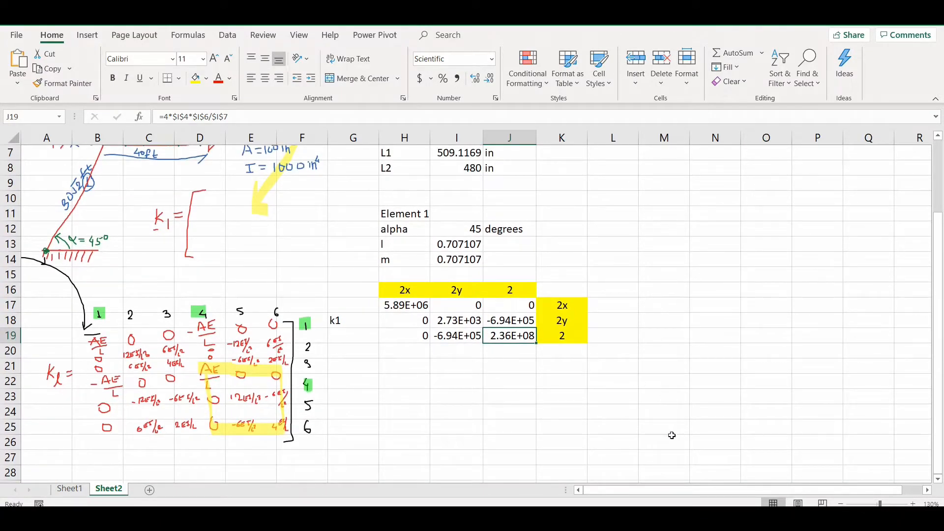
# Step: Fill the first row of the T matrix in N17:P17 with references to l (I13) and m (I14), and 0
pyautogui.scroll(2, 411, 325)
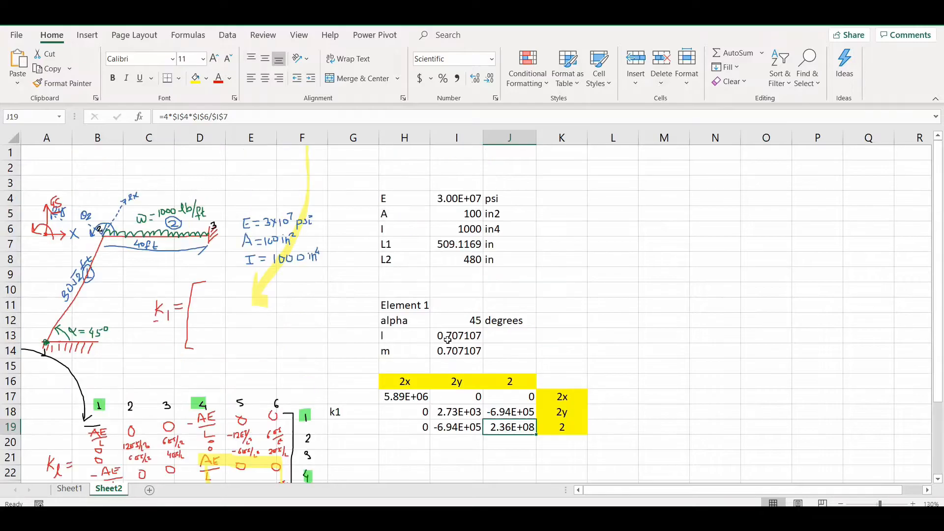
pyautogui.scroll(-1, 447, 340)
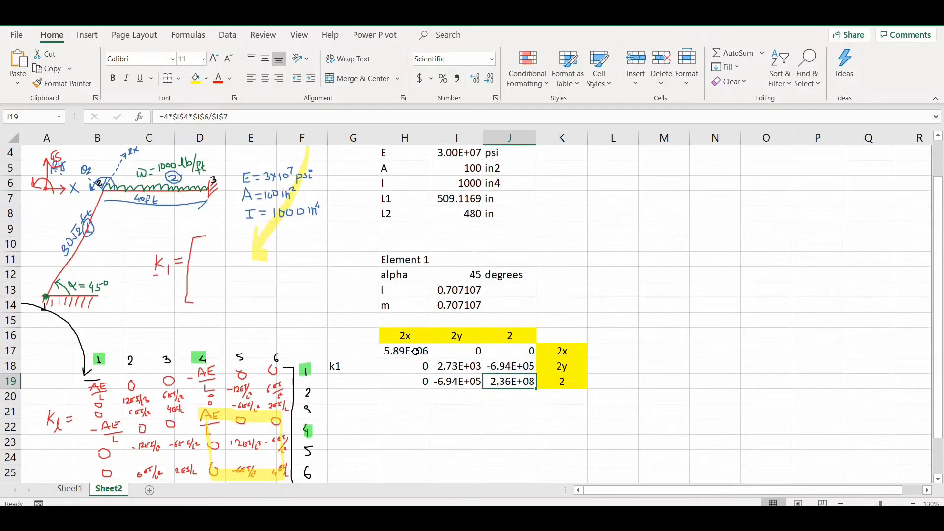
pyautogui.click(652, 365)
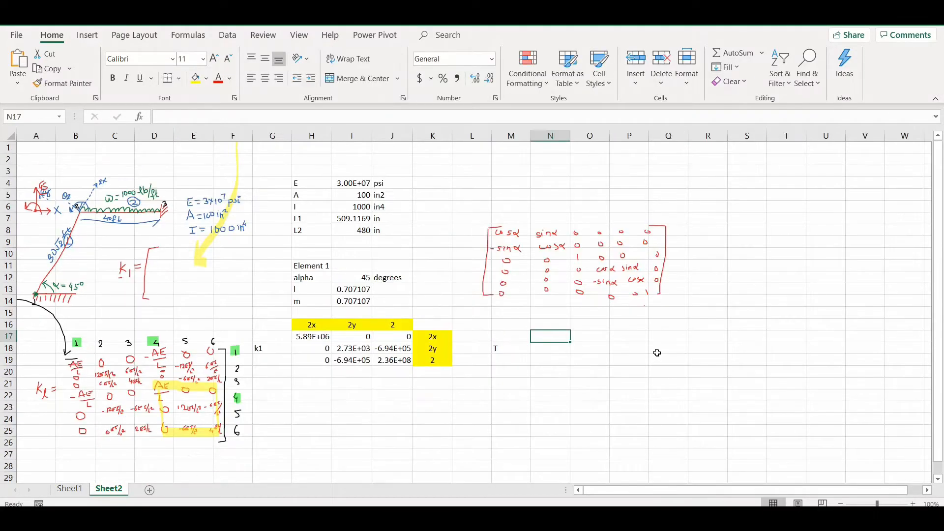
pyautogui.write('=')
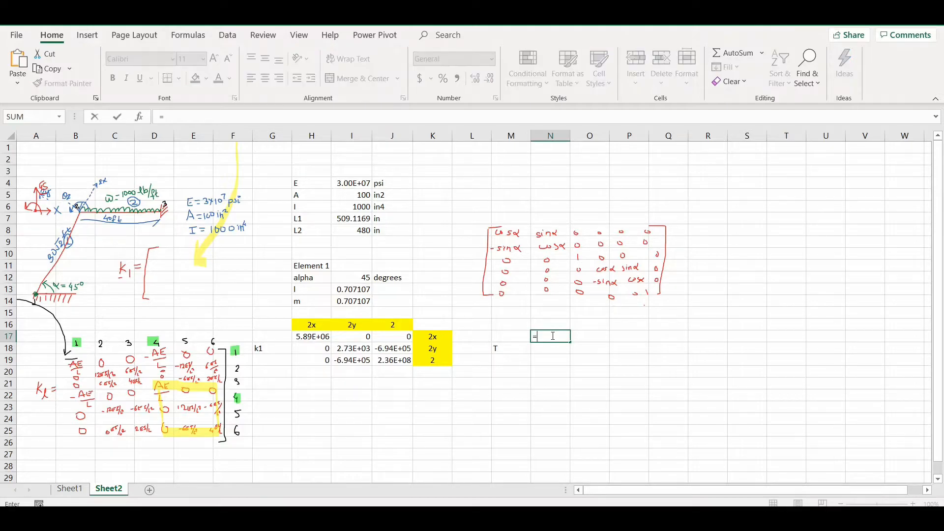
pyautogui.click(353, 289)
pyautogui.press('Return')
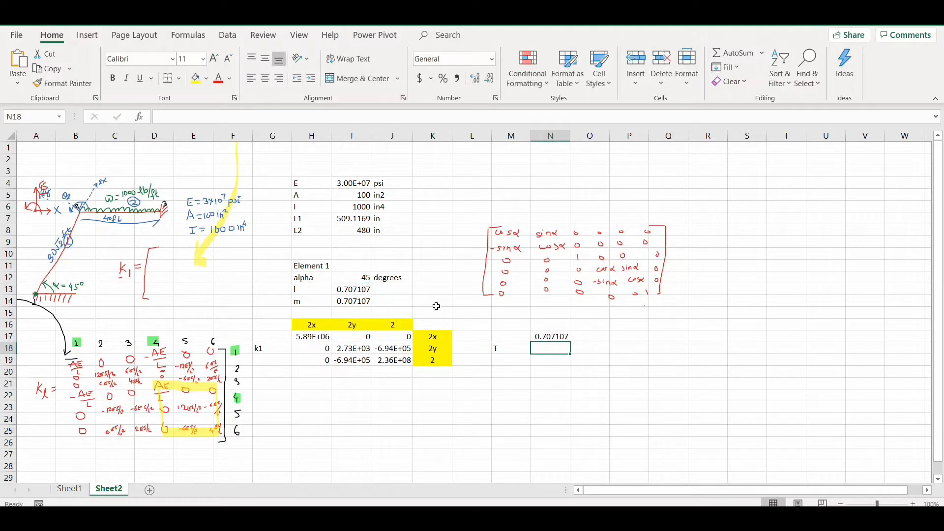
pyautogui.click(590, 337)
pyautogui.write('=')
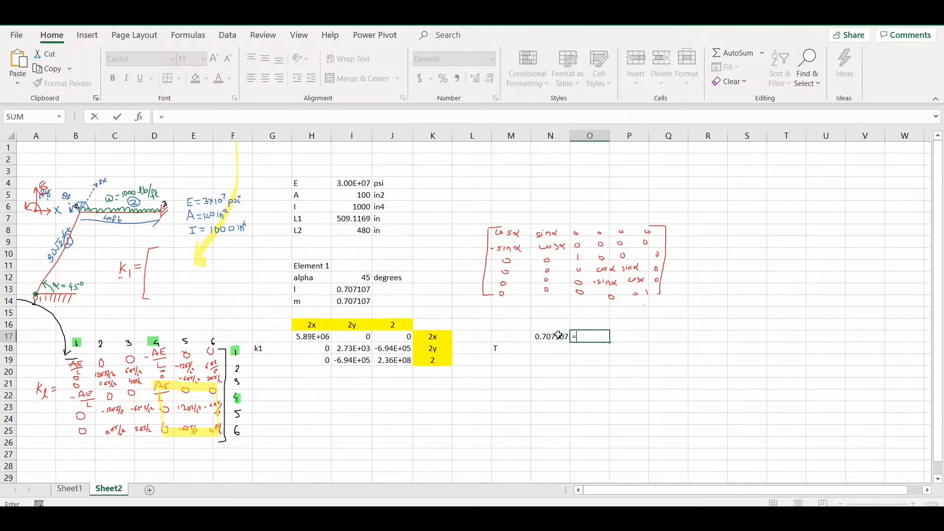
pyautogui.click(359, 299)
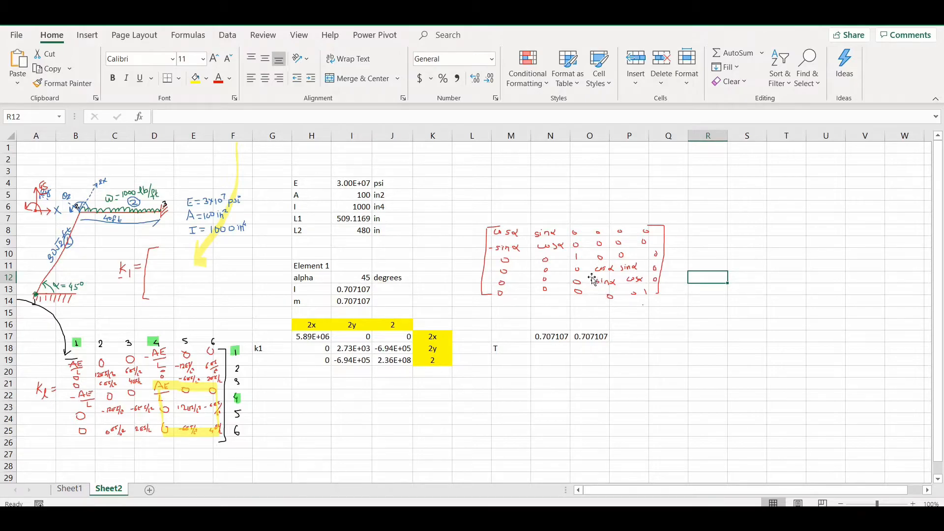
pyautogui.click(632, 335)
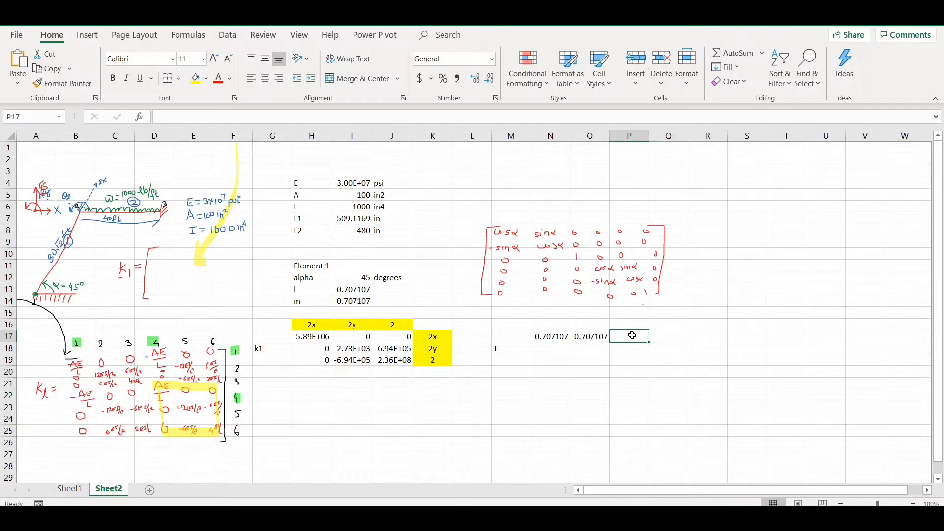
pyautogui.write('0')
pyautogui.press('Return')
# Step: Fill the second row of the T matrix in N18:P18 with -sin α, cos α and 0, referencing the direction cosine cells
pyautogui.click(557, 348)
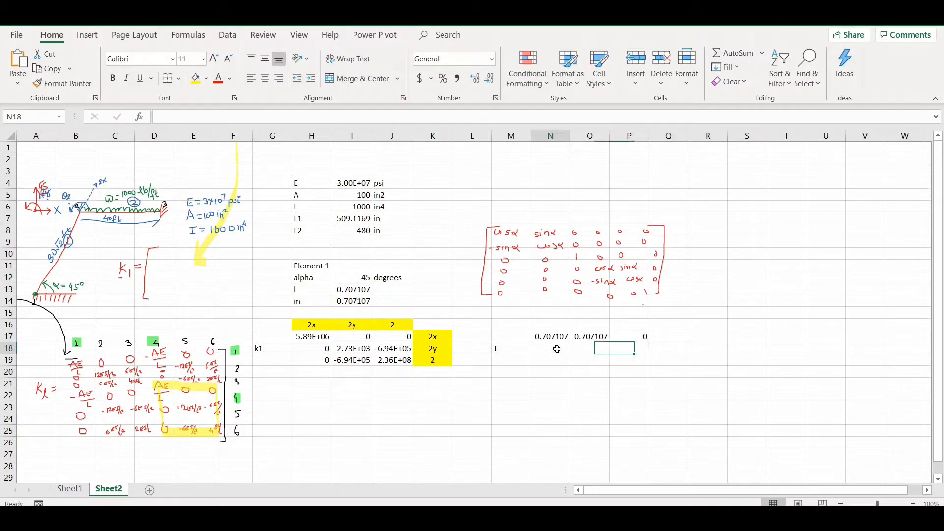
pyautogui.write('-')
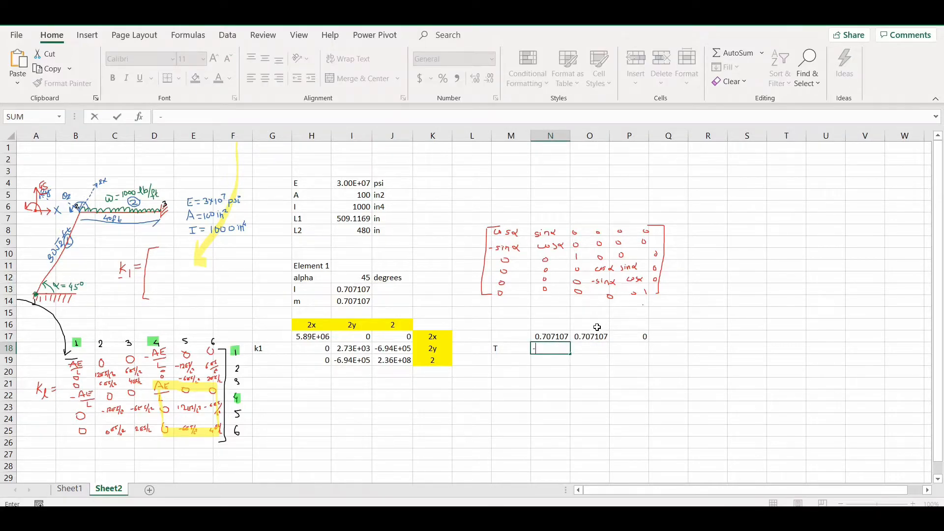
pyautogui.click(359, 292)
pyautogui.press('Return')
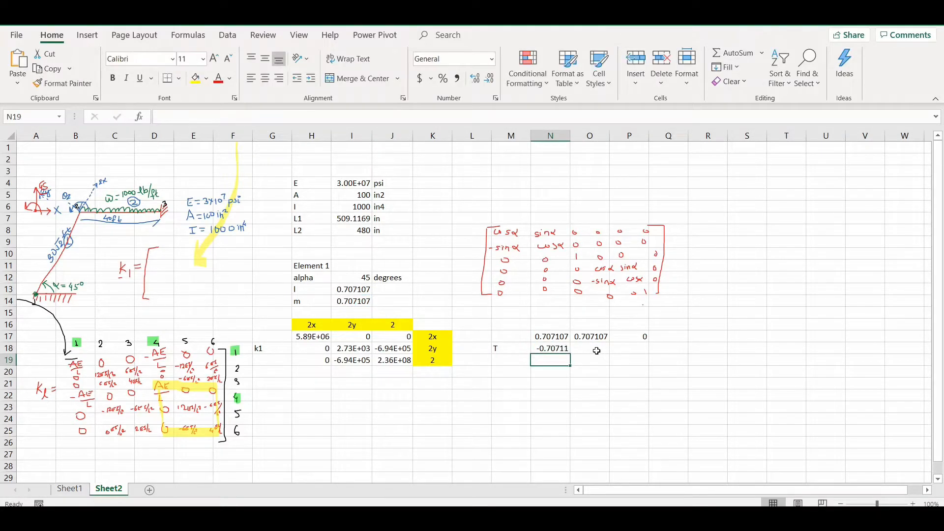
pyautogui.click(596, 351)
pyautogui.write('=')
pyautogui.click(350, 291)
pyautogui.press('Return')
pyautogui.click(633, 351)
pyautogui.write('0')
pyautogui.press('Return')
# Step: Fill the third row of the T matrix in N19:P19 with 0, 0 and 1
pyautogui.click(554, 360)
pyautogui.write('-')
pyautogui.press('Return')
pyautogui.click(554, 360)
pyautogui.write('0')
pyautogui.click(595, 358)
pyautogui.write('0')
pyautogui.click(630, 362)
pyautogui.write('1')
pyautogui.press('Return')
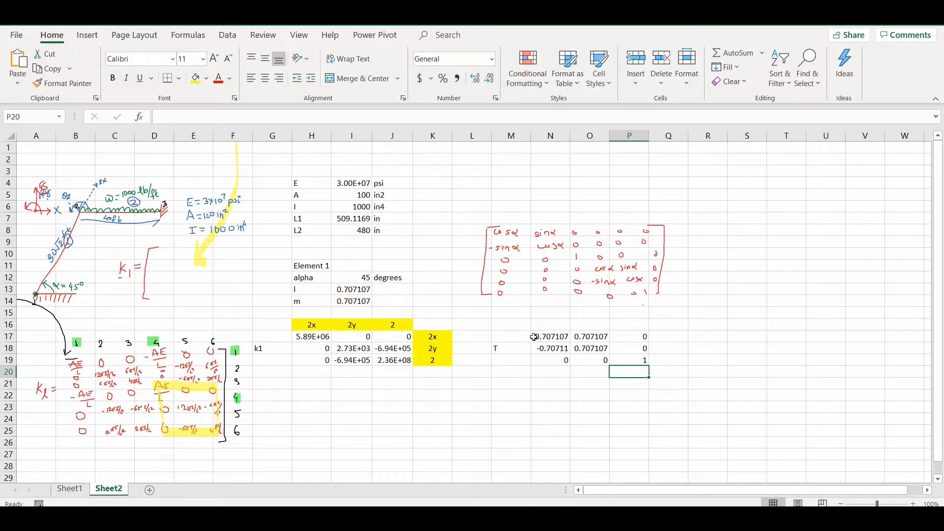
# Step: Enter the label KG1 in G23 for the global stiffness matrix of element 1
pyautogui.scroll(-2, 281, 338)
pyautogui.click(278, 338)
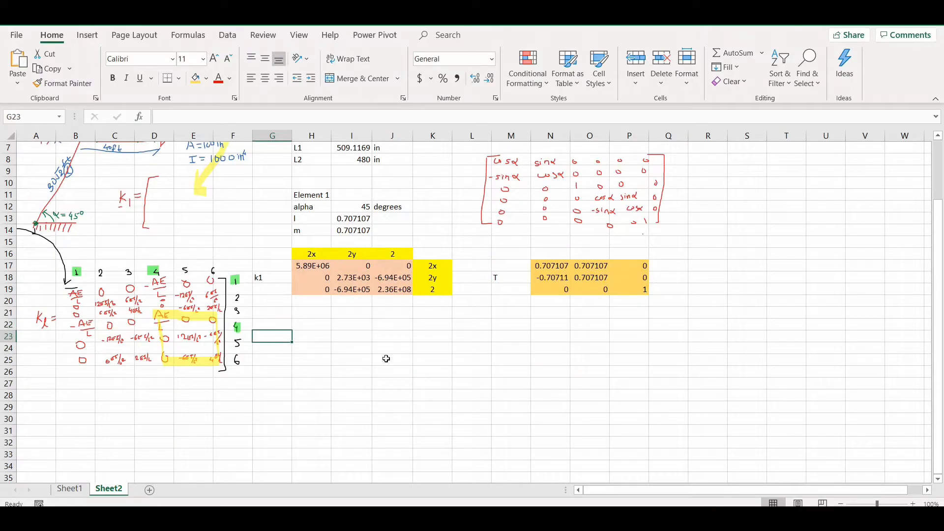
pyautogui.write('Kg')
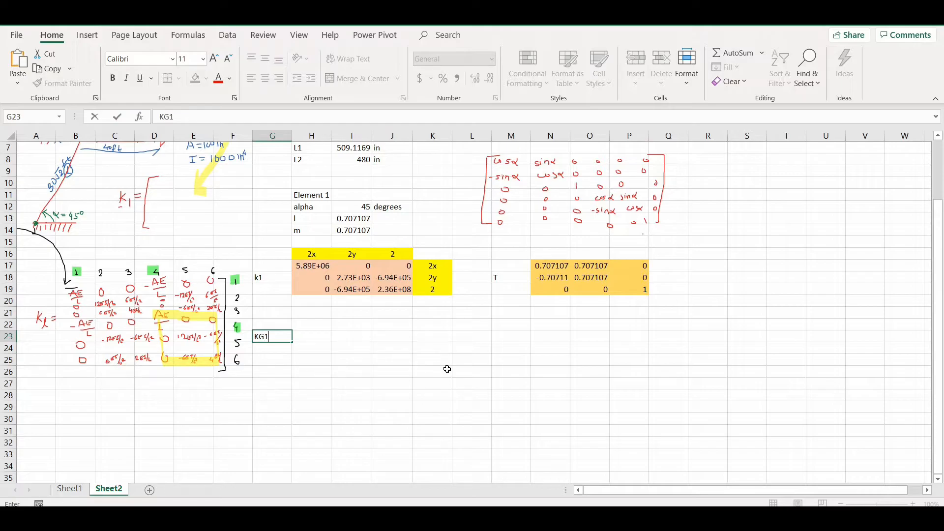
pyautogui.press('Tab')
# Step: Compute the global stiffness matrix from H22 with =MMULT(MMULT(TRANSPOSE(N17:P19),H17:J19),N17:P19)
pyautogui.click(318, 323)
pyautogui.write('=')
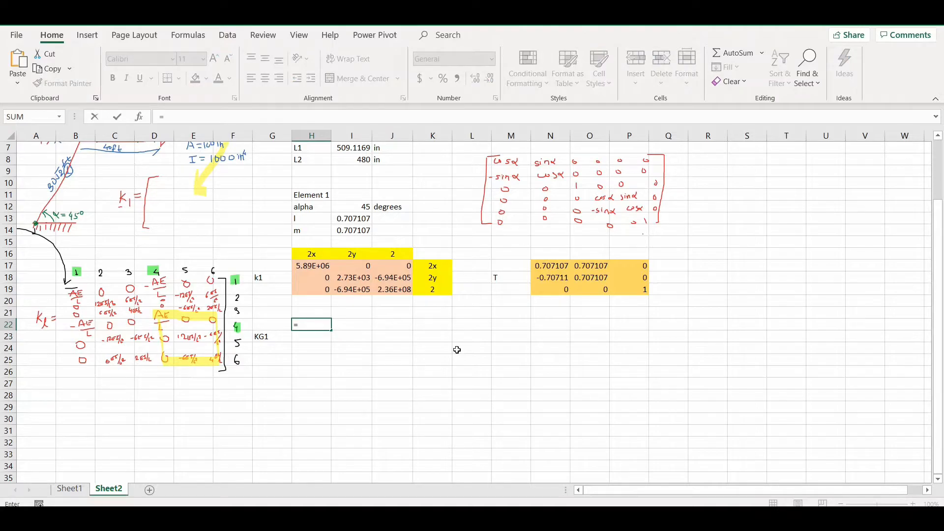
pyautogui.write('mmul')
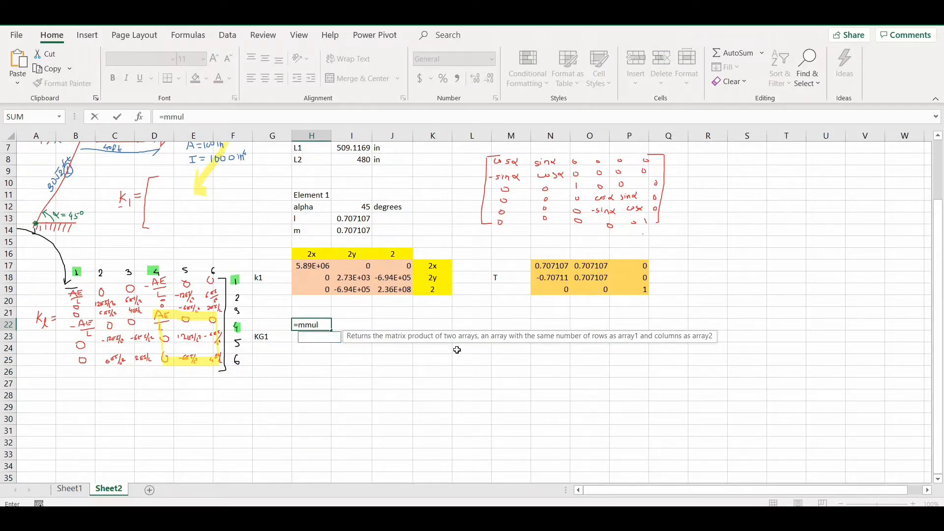
pyautogui.write('t(')
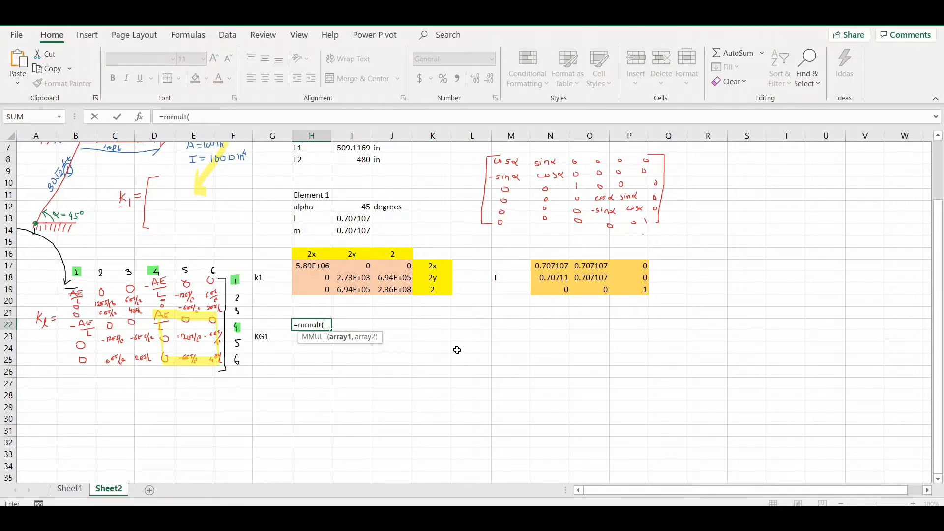
pyautogui.write('mult')
pyautogui.press('BackSpace')
pyautogui.press('BackSpace')
pyautogui.press('BackSpace')
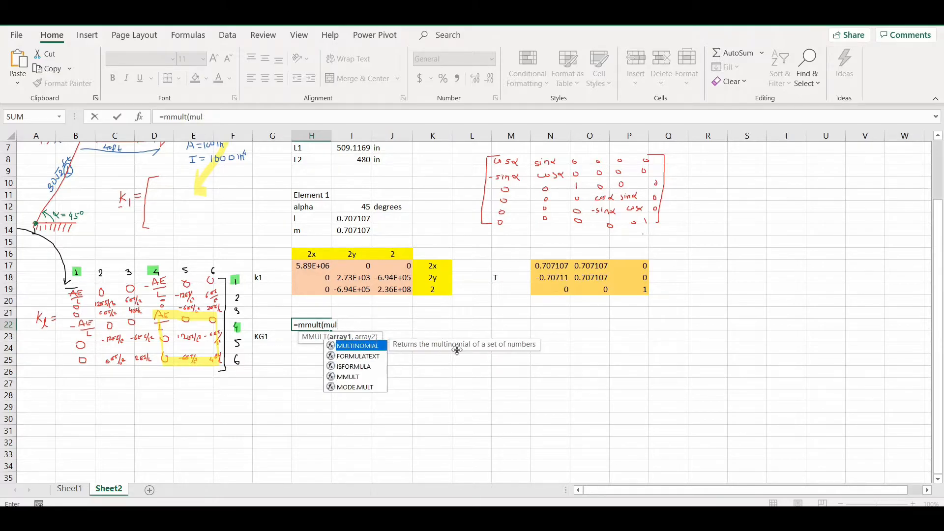
pyautogui.write('ml')
pyautogui.press('BackSpace')
pyautogui.write('ult(')
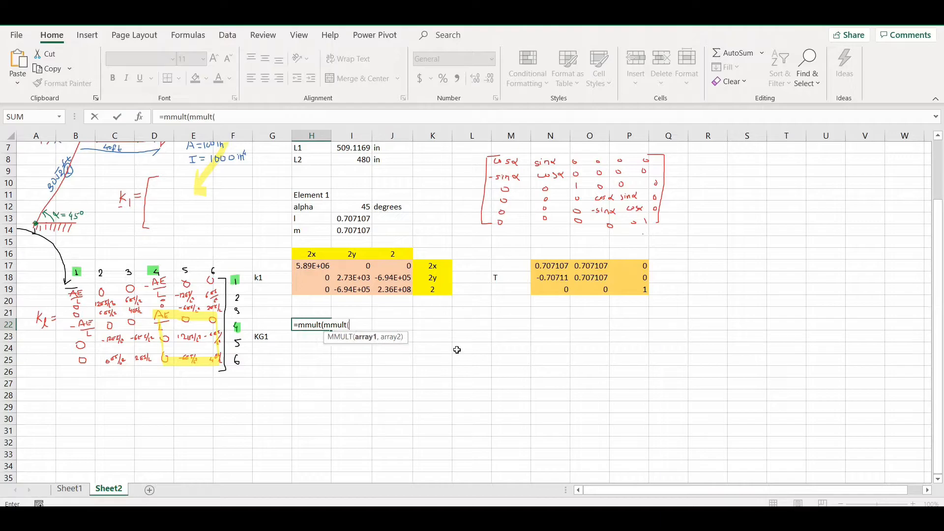
pyautogui.write('transpose')
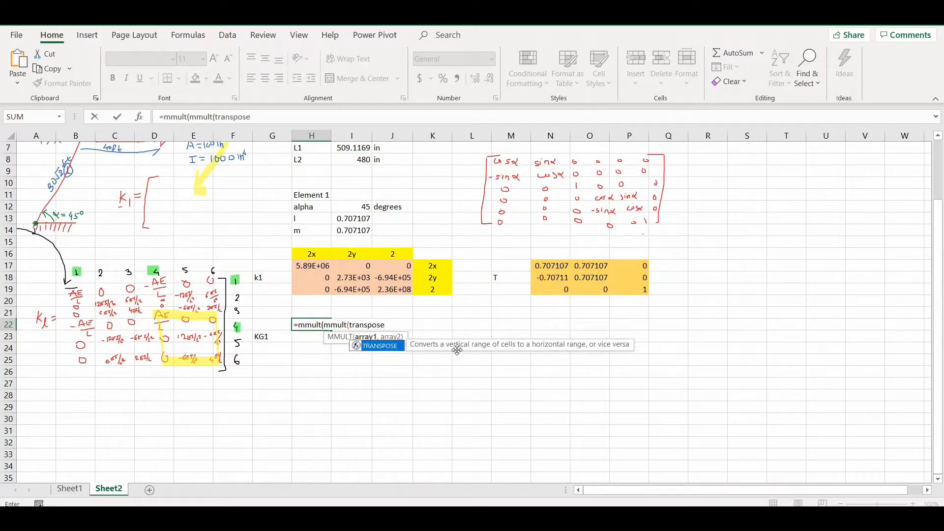
pyautogui.write('(')
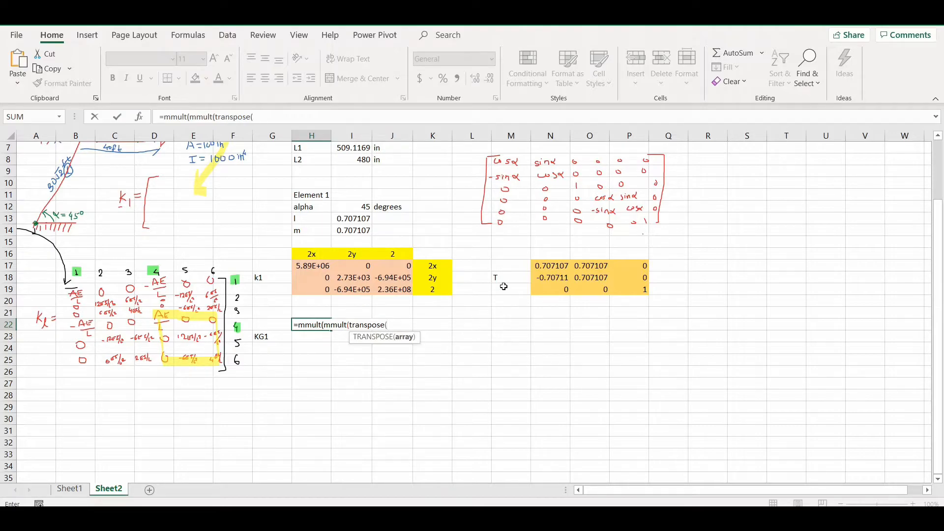
pyautogui.moveTo(549, 264); pyautogui.dragTo(640, 286)
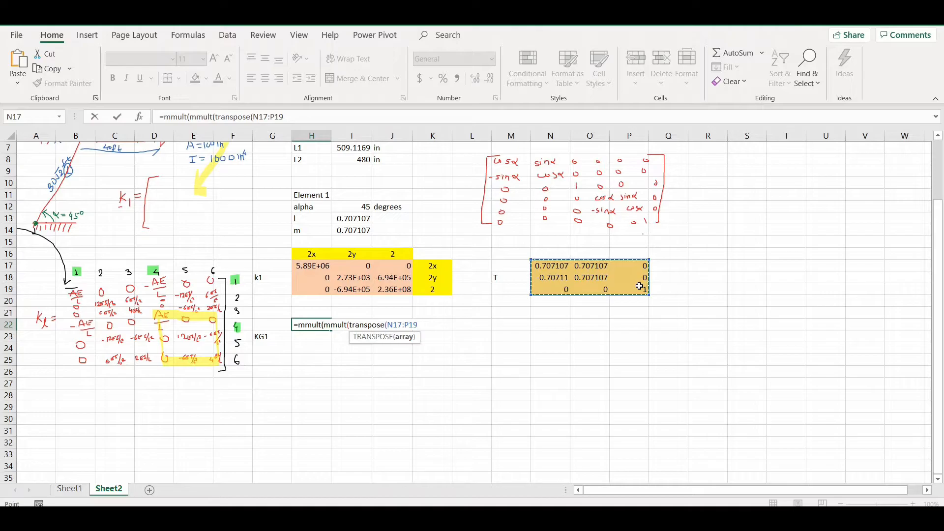
pyautogui.write('),')
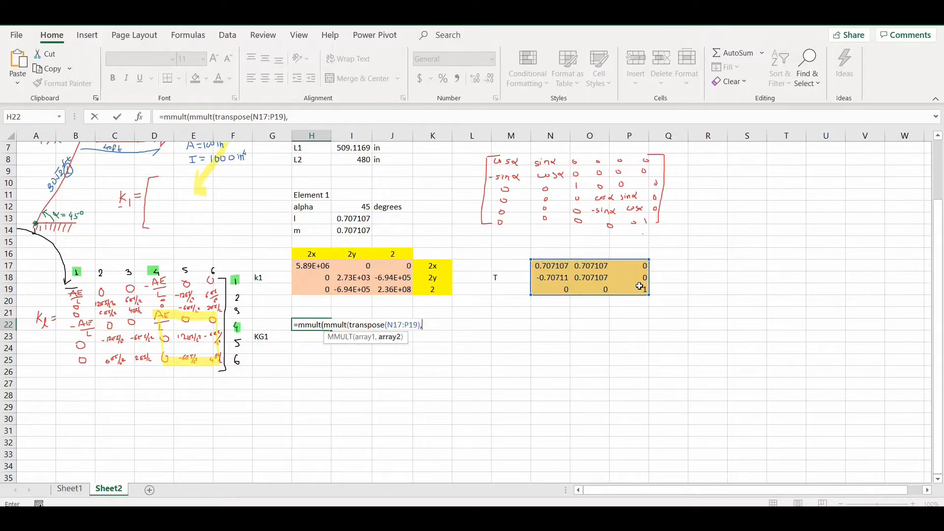
pyautogui.moveTo(306, 267); pyautogui.dragTo(409, 290)
pyautogui.write('),')
pyautogui.moveTo(547, 267); pyautogui.dragTo(629, 290)
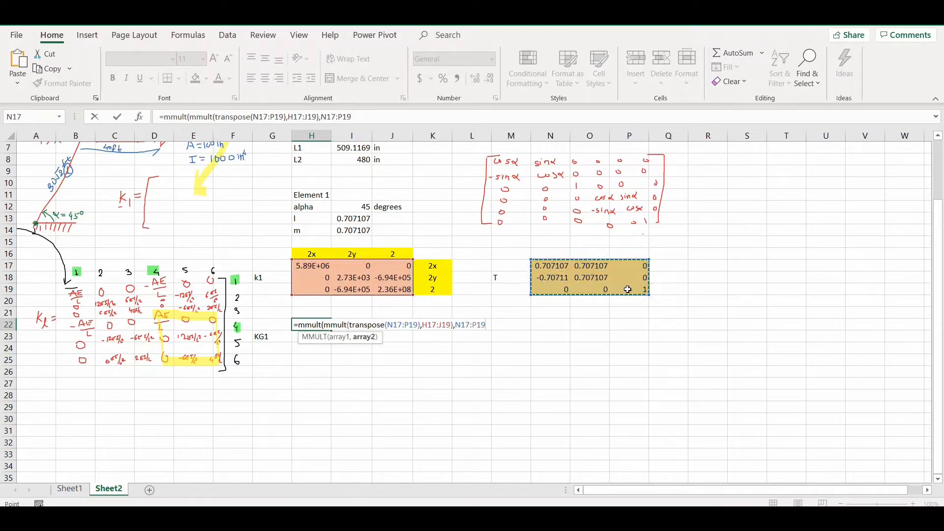
pyautogui.write(')')
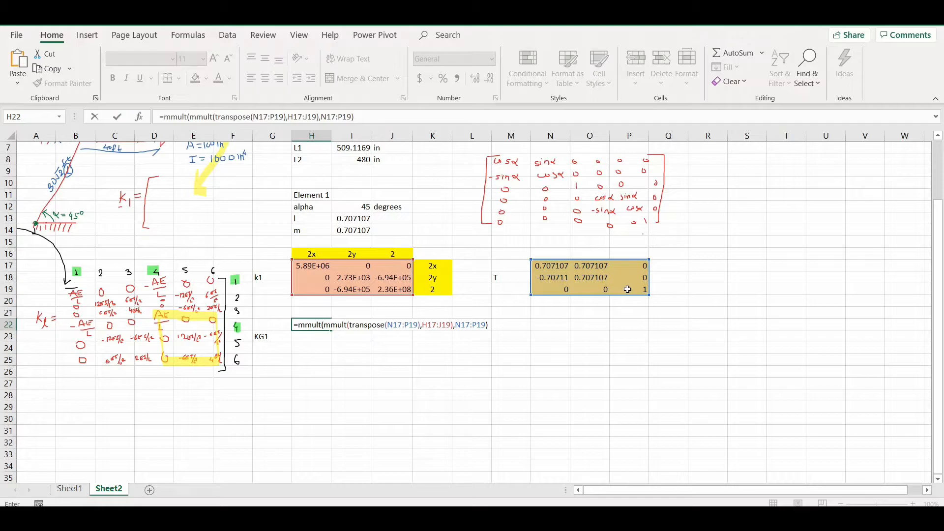
pyautogui.press('Return')
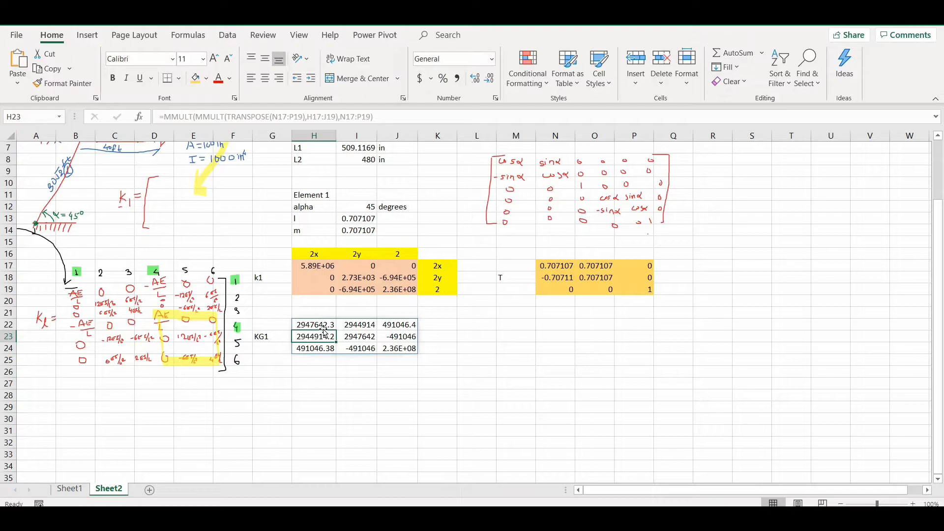
# Step: Scale the first KG1 term down by a thousand in L22 with =H22/1000
pyautogui.click(471, 325)
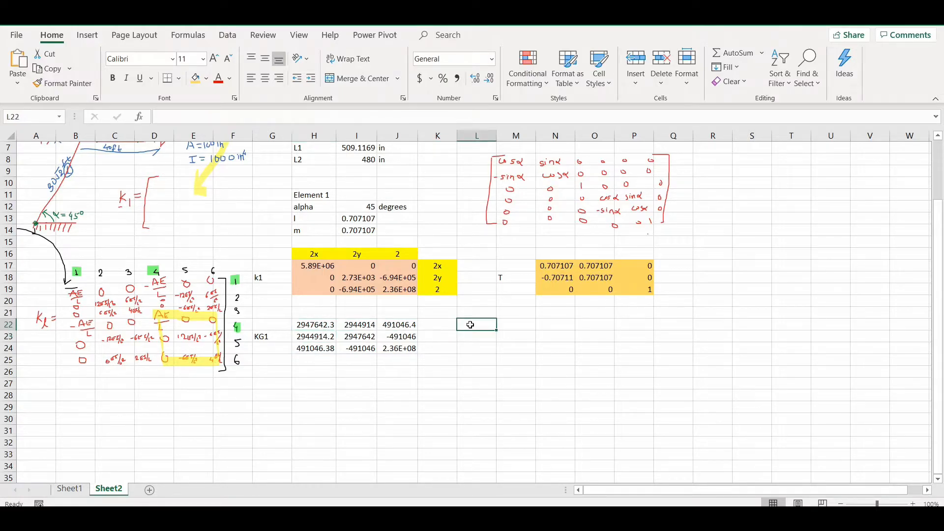
pyautogui.write('=')
pyautogui.click(321, 325)
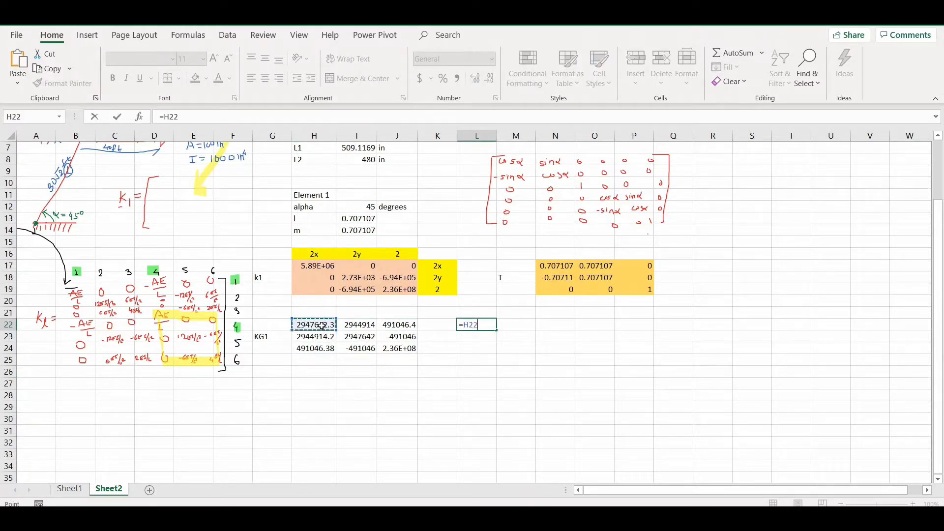
pyautogui.write('/1000')
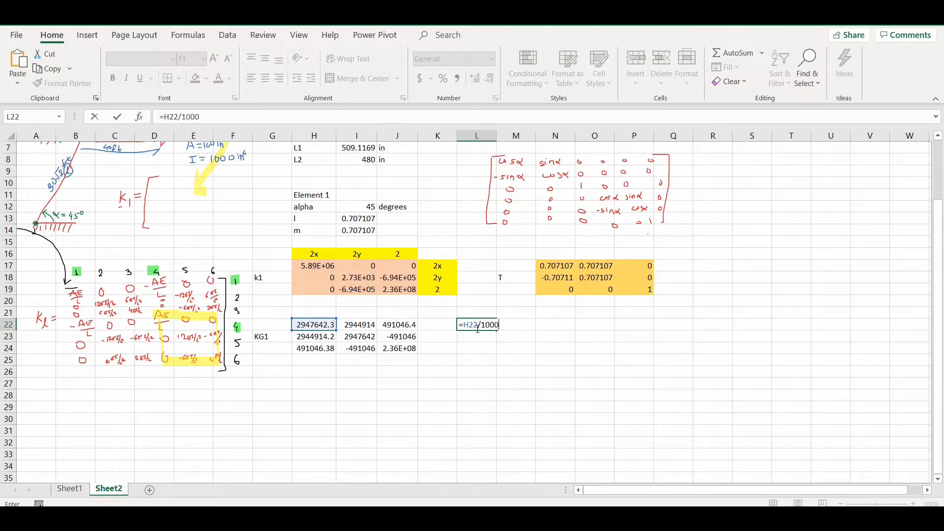
pyautogui.press('Return')
# Step: Extend the L22 formula over the 3x3 block L22:N24 and shade the block green
pyautogui.click(492, 328)
pyautogui.moveTo(497, 330); pyautogui.dragTo(573, 354)
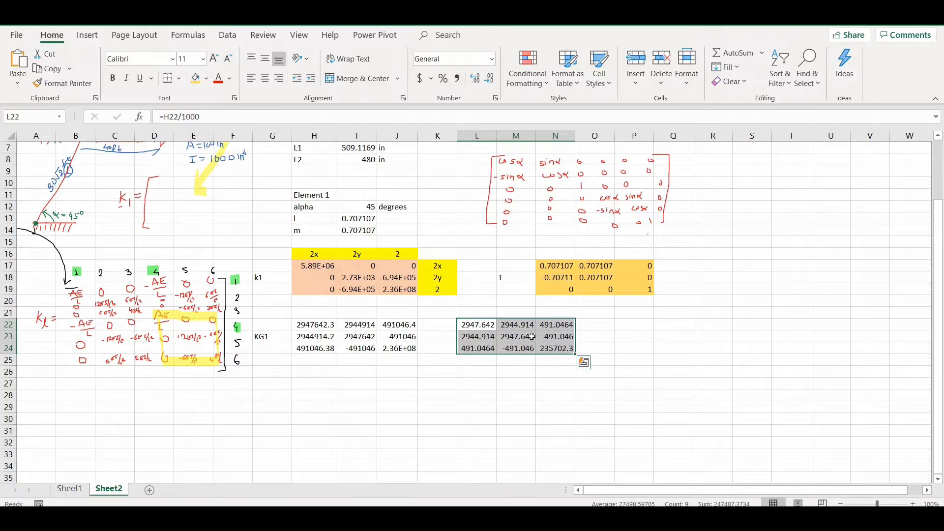
pyautogui.moveTo(462, 327); pyautogui.dragTo(553, 347)
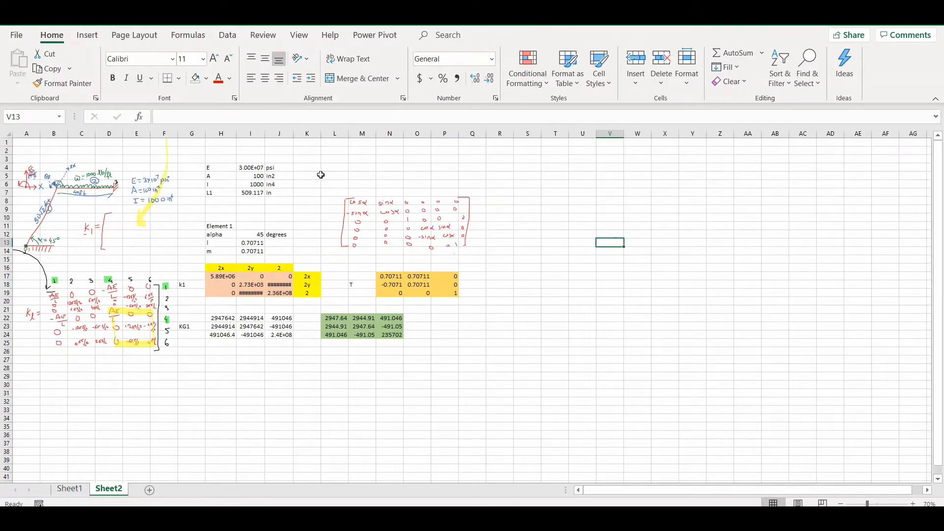
# Step: Copy the whole element 1 calculation block G4:S26 and paste it starting at T4
pyautogui.scroll(2, 313, 177)
pyautogui.scroll(2, 359, 224)
pyautogui.moveTo(74, 183); pyautogui.dragTo(544, 445)
pyautogui.hotkey('ctrl', 'c')
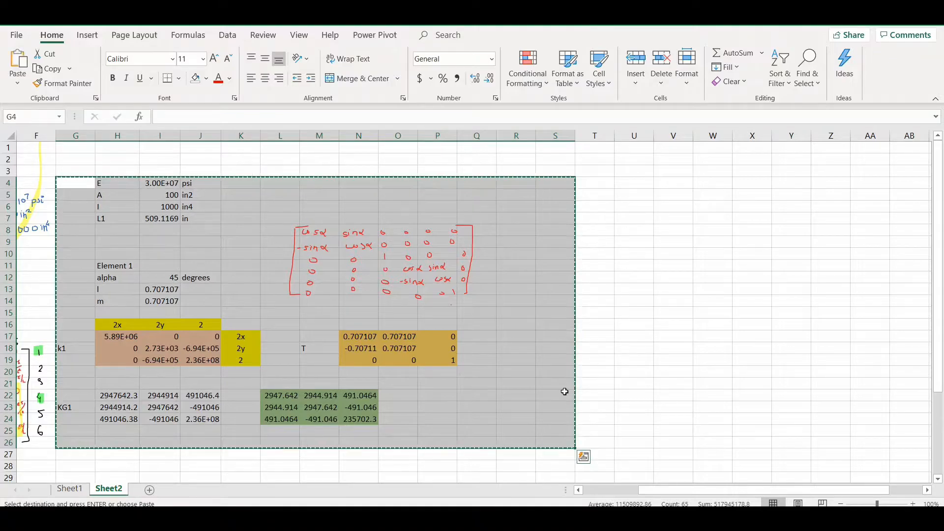
pyautogui.click(603, 186)
pyautogui.hotkey('ctrl', 'v')
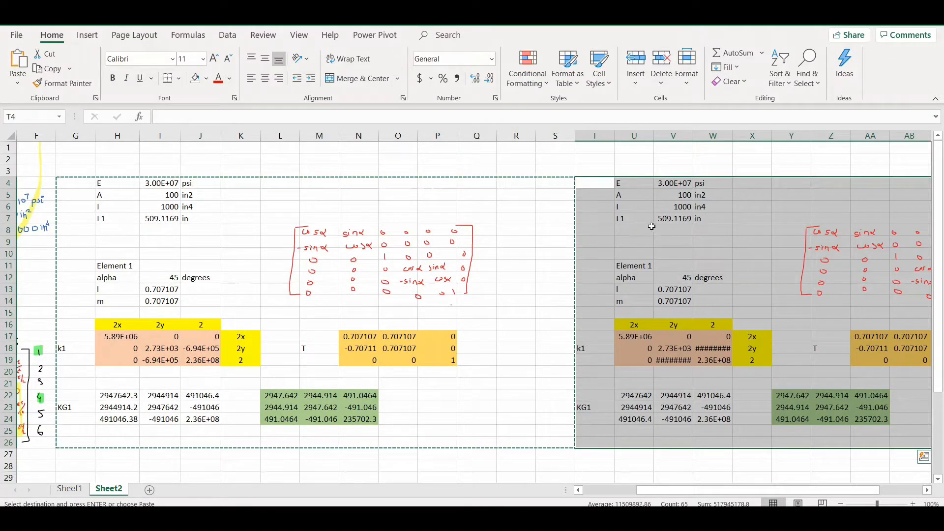
# Step: Relabel the length in U7 as L2 and set its value in V7 to 480
pyautogui.click(633, 217)
pyautogui.doubleClick(634, 218)
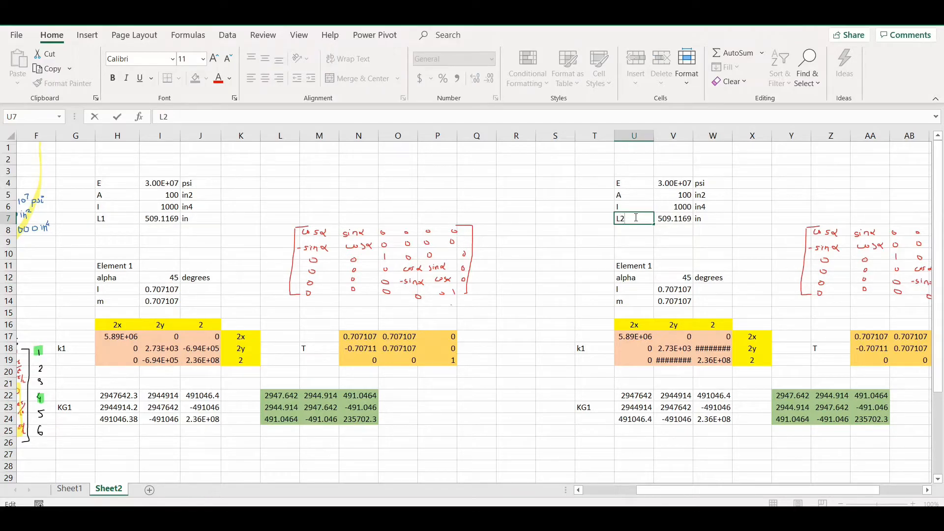
pyautogui.write('2')
pyautogui.press('Tab')
pyautogui.write('48')
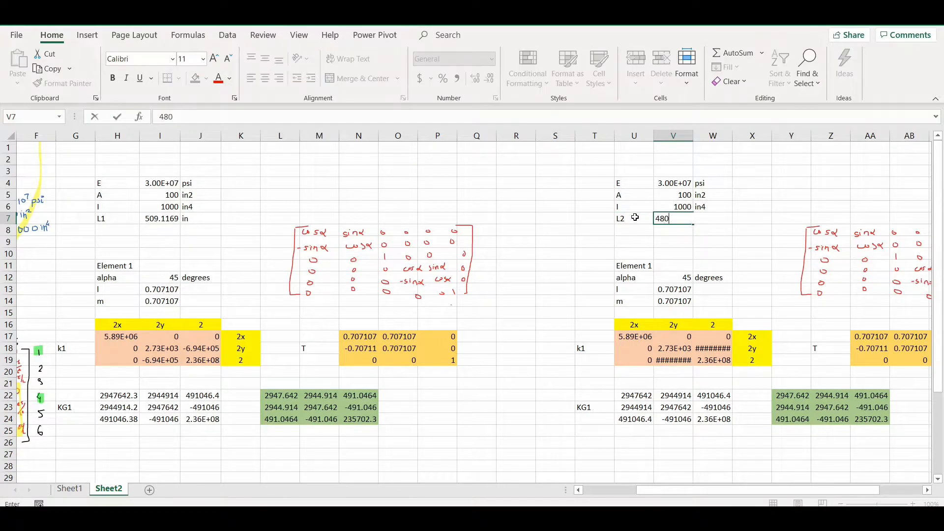
pyautogui.press('Tab')
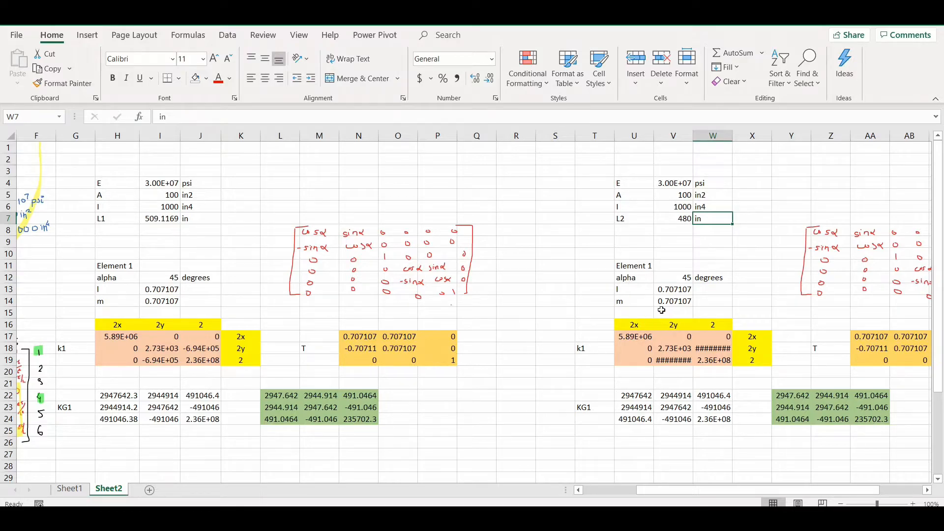
# Step: Rename the copied block's heading in U11 to Element 2 and set its alpha in V12 to 0 degrees
pyautogui.click(680, 278)
pyautogui.doubleClick(650, 266)
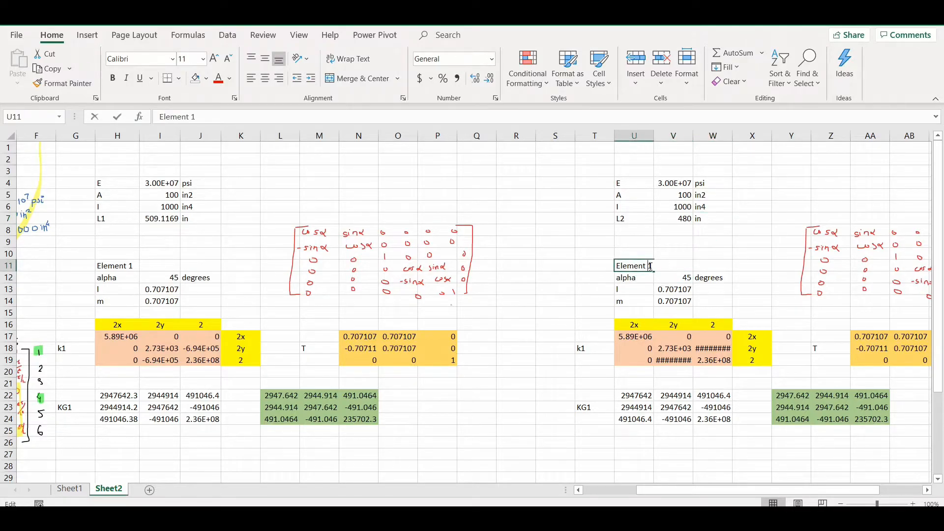
pyautogui.write('2')
pyautogui.press('Return')
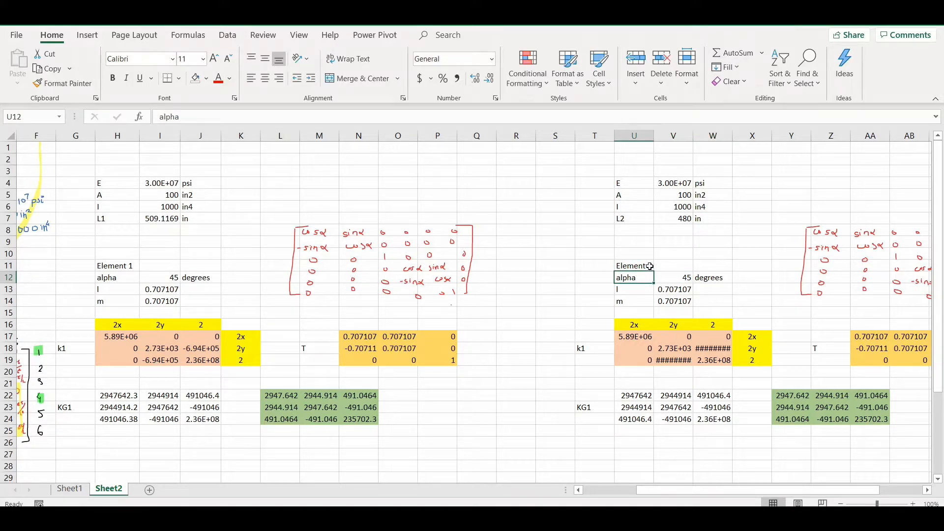
pyautogui.click(691, 276)
pyautogui.write('0')
pyautogui.press('Return')
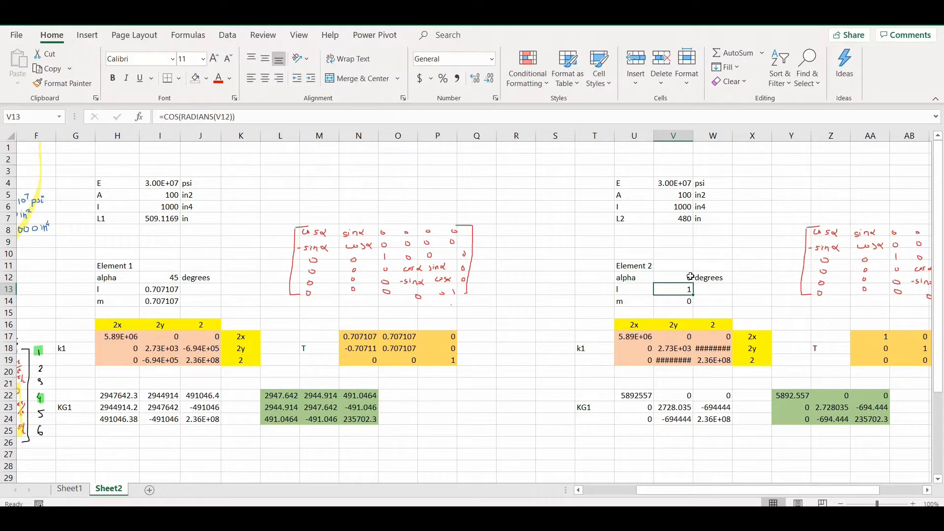
# Step: Relabel the copied block's matrices as k2 in T18 and KG2 in T23
pyautogui.click(601, 348)
pyautogui.write('k2')
pyautogui.press('Return')
pyautogui.press('Down')
pyautogui.press('Down')
pyautogui.press('Down')
pyautogui.press('Down')
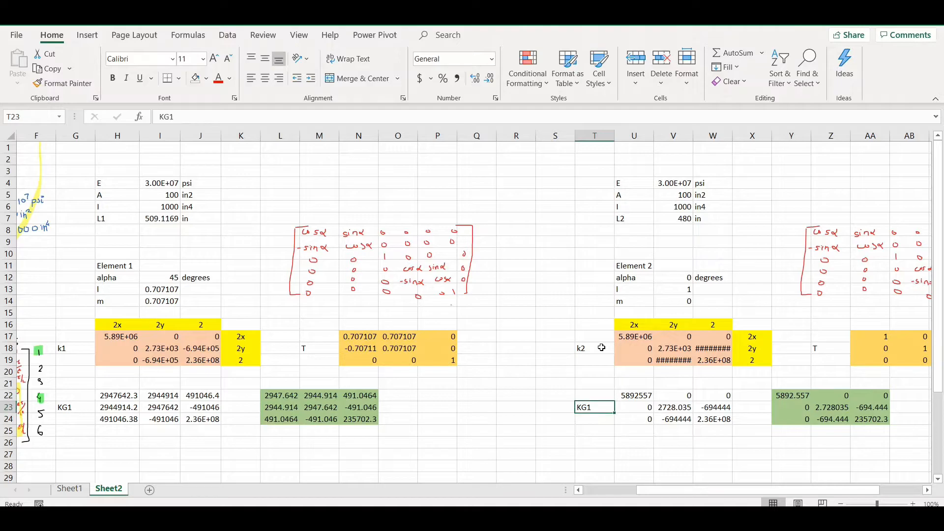
pyautogui.doubleClick(592, 408)
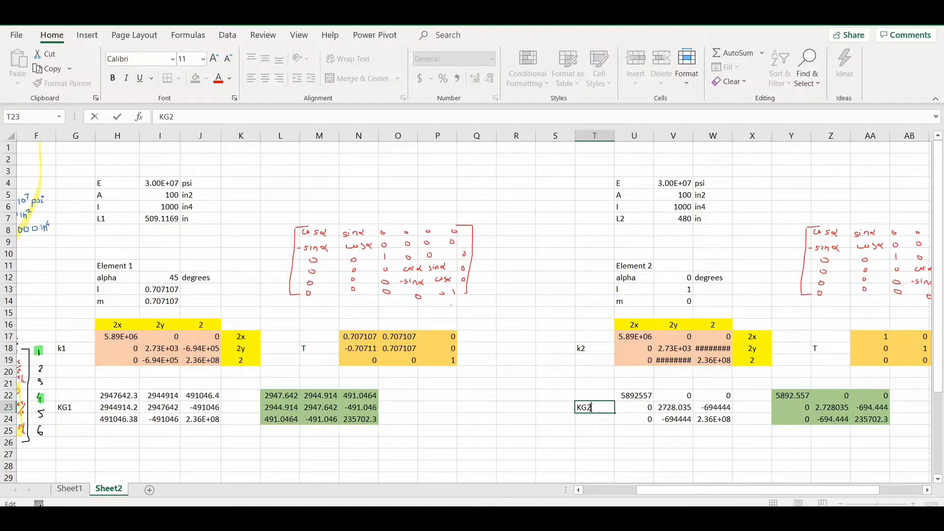
pyautogui.click(604, 454)
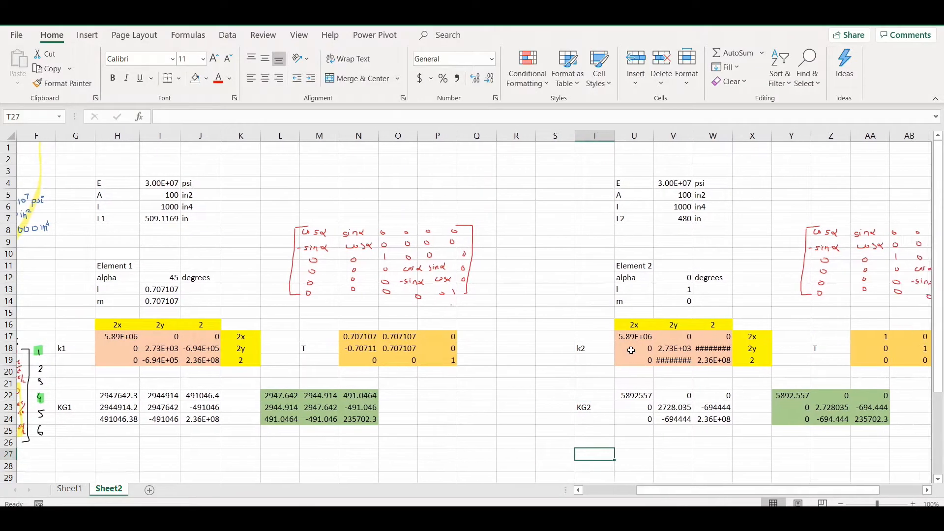
# Step: Repoint the length reference from I7 to V7 in the k2 formulas of U17 and V18
pyautogui.click(633, 336)
pyautogui.doubleClick(633, 336)
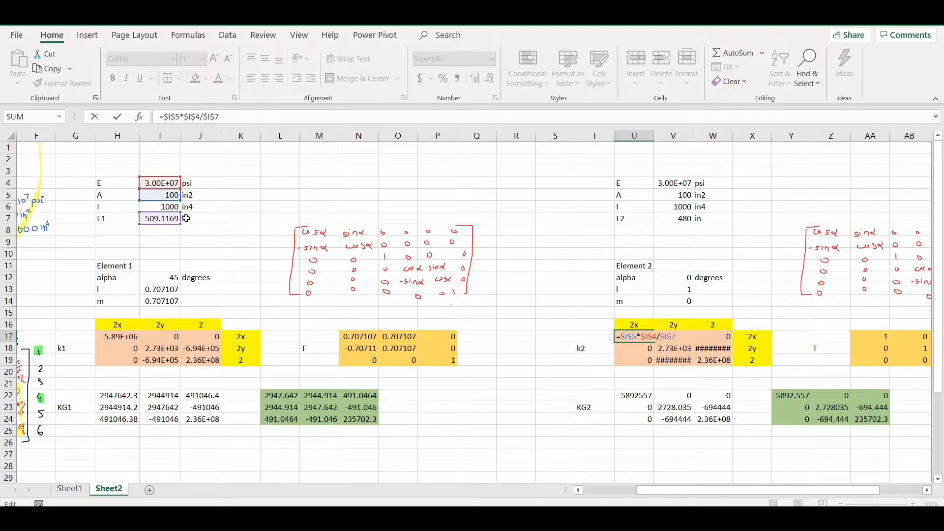
pyautogui.moveTo(160, 219); pyautogui.dragTo(664, 218)
pyautogui.press('Return')
pyautogui.doubleClick(674, 348)
pyautogui.moveTo(160, 219); pyautogui.dragTo(663, 221)
pyautogui.press('Return')
# Step: Repoint the length reference to V7 in the remaining k2 terms, W18 and W19
pyautogui.doubleClick(720, 349)
pyautogui.moveTo(163, 223); pyautogui.dragTo(669, 222)
pyautogui.press('Return')
pyautogui.doubleClick(675, 360)
pyautogui.doubleClick(707, 361)
pyautogui.moveTo(160, 223); pyautogui.dragTo(687, 221)
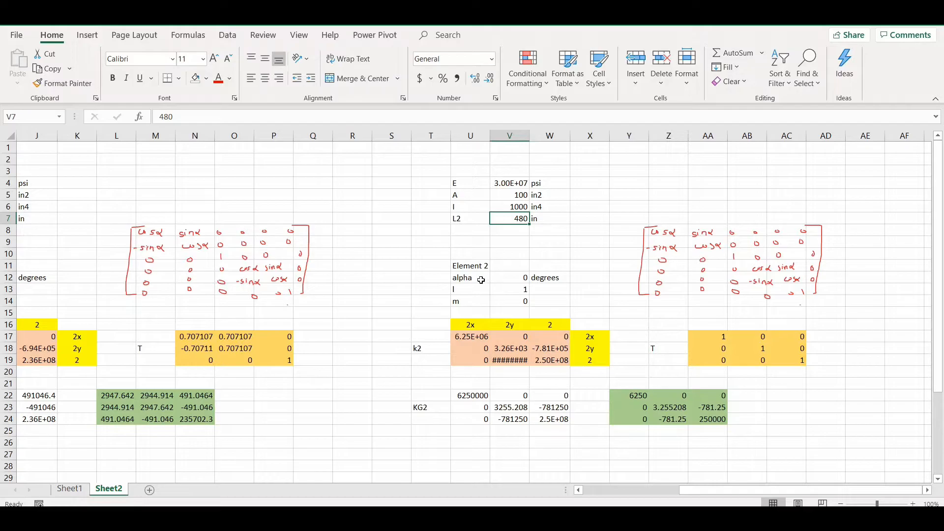
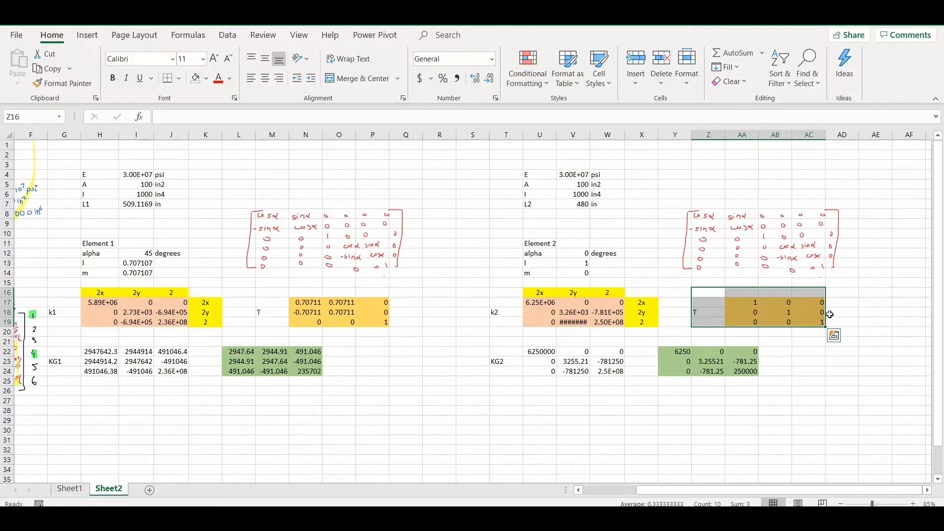
# Step: Label the assembled stiffness matrix KG in M31, below the element 1 block
pyautogui.moveTo(682, 353); pyautogui.dragTo(743, 369)
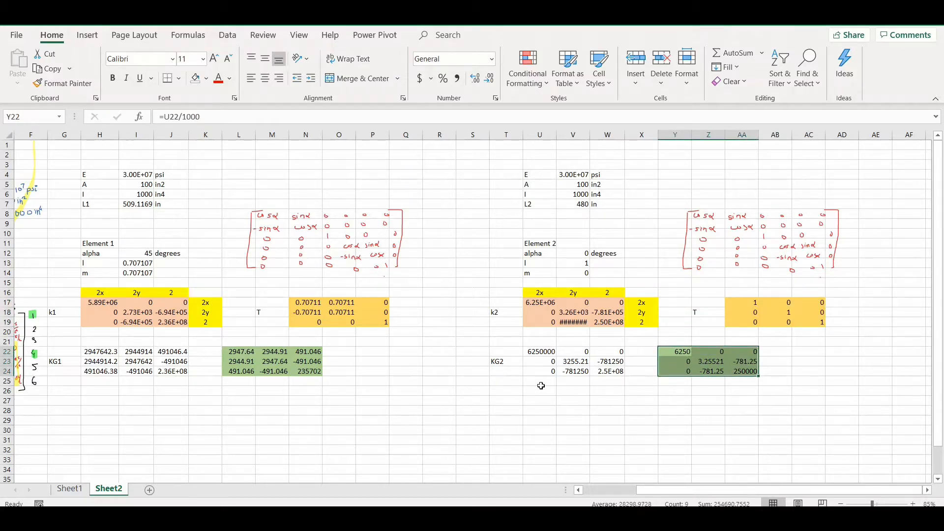
pyautogui.scroll(-1, 290, 423)
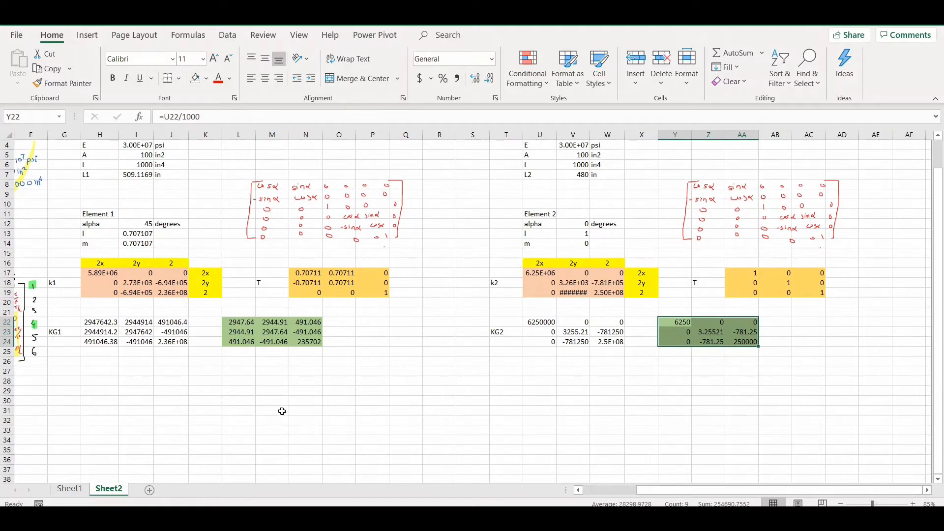
pyautogui.click(279, 411)
pyautogui.write('KG')
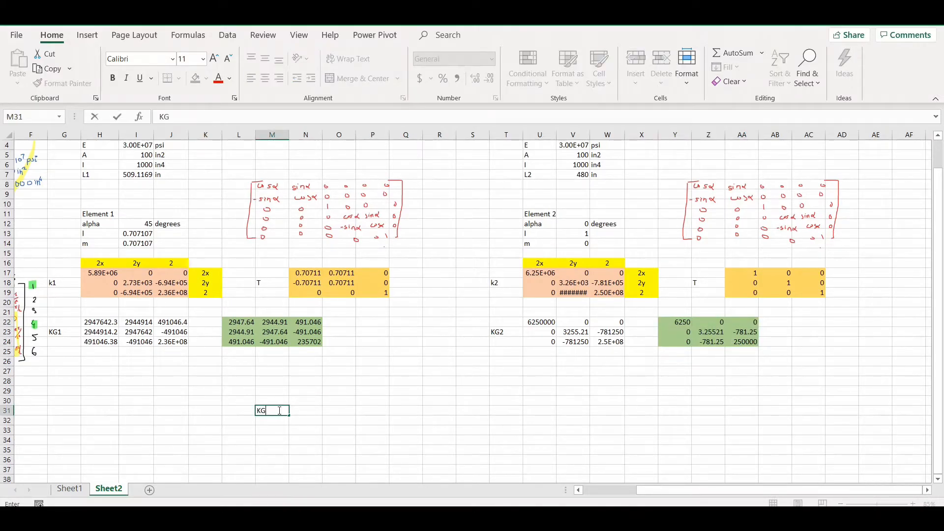
pyautogui.press('Tab')
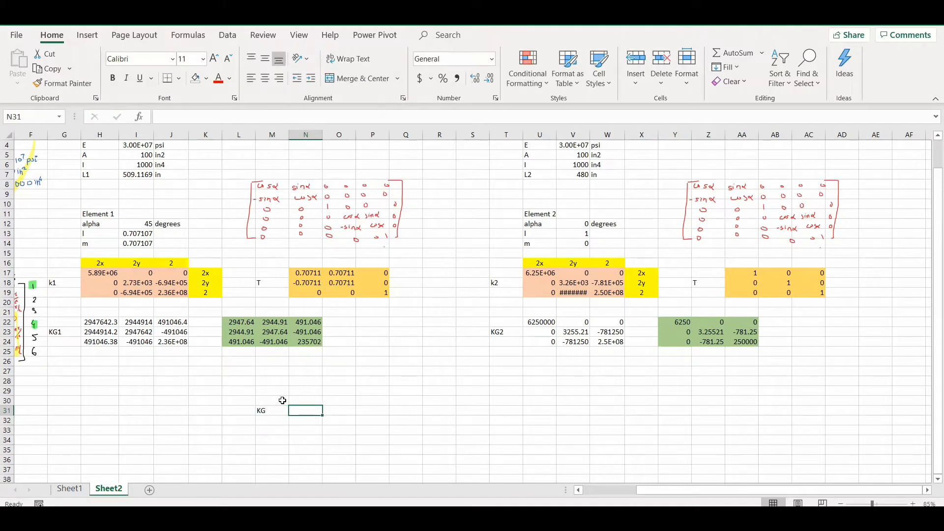
# Step: Sum the first KG1 and KG2 terms in N29 with =L22+Y22
pyautogui.click(310, 393)
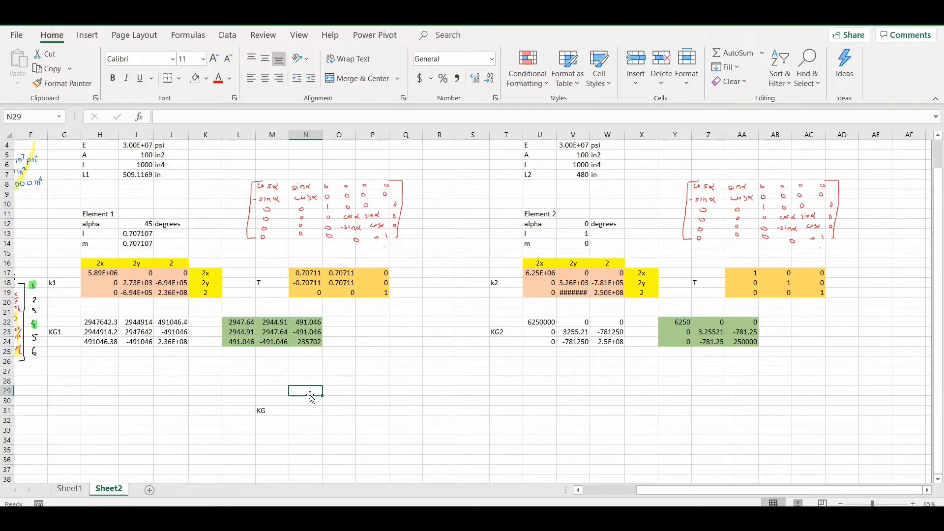
pyautogui.write('=')
pyautogui.click(239, 322)
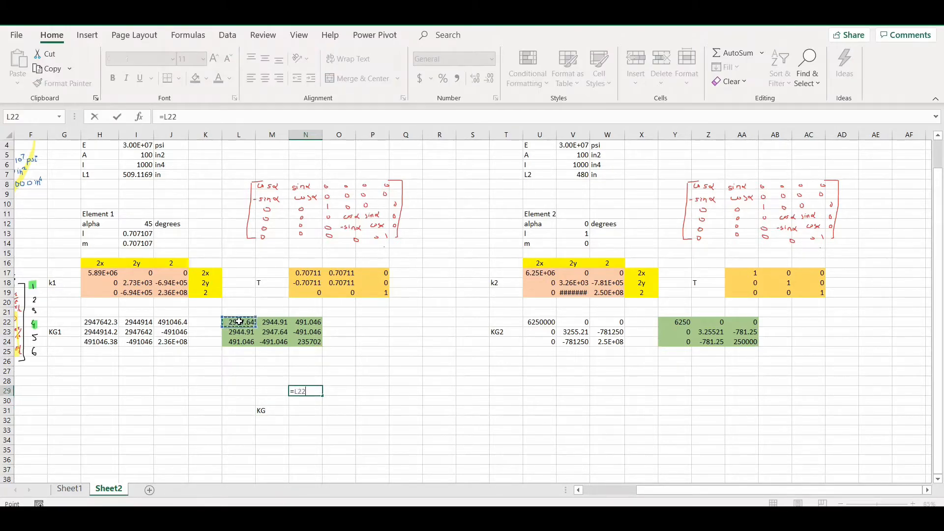
pyautogui.write('+')
pyautogui.click(686, 320)
pyautogui.press('Return')
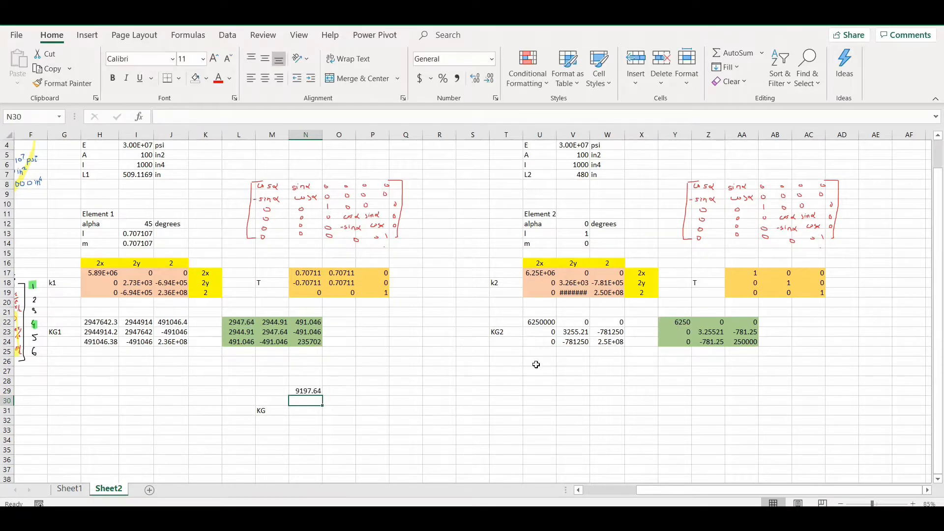
# Step: Extend the N29 formula over the 3x3 block N29:P31, then make the block bold and shade it green
pyautogui.moveTo(324, 397); pyautogui.dragTo(390, 414)
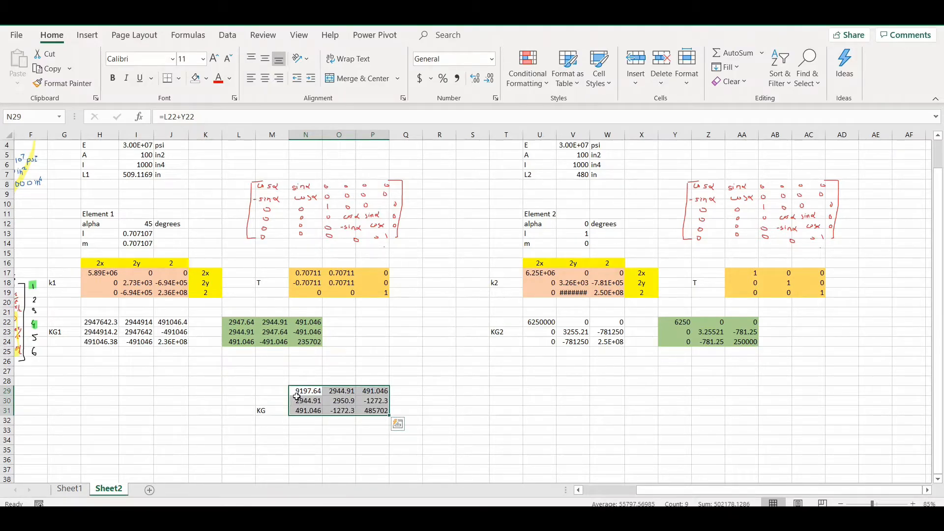
pyautogui.click(375, 410)
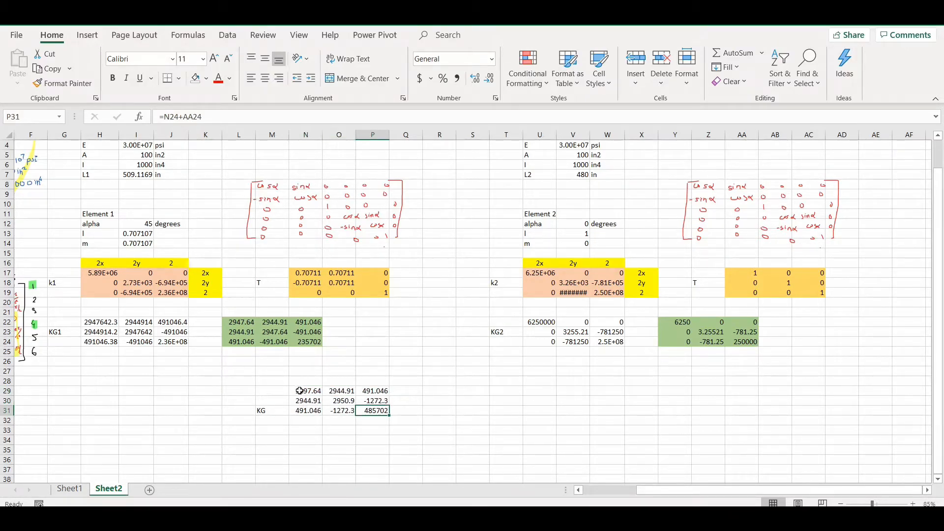
pyautogui.moveTo(299, 391); pyautogui.dragTo(375, 411)
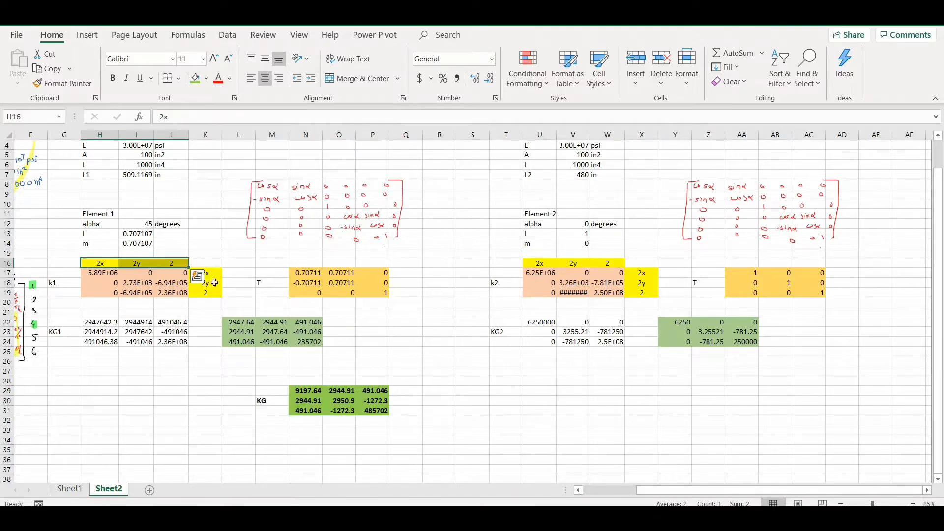
# Step: Copy the 2x, 2y, 2 headings from H16:J16 to N28 and from K17:K19 to Q29 to label the KG matrix
pyautogui.hotkey('ctrl', 'c')
pyautogui.click(308, 381)
pyautogui.hotkey('ctrl', 'v')
pyautogui.moveTo(209, 274); pyautogui.dragTo(211, 291)
pyautogui.hotkey('ctrl', 'c')
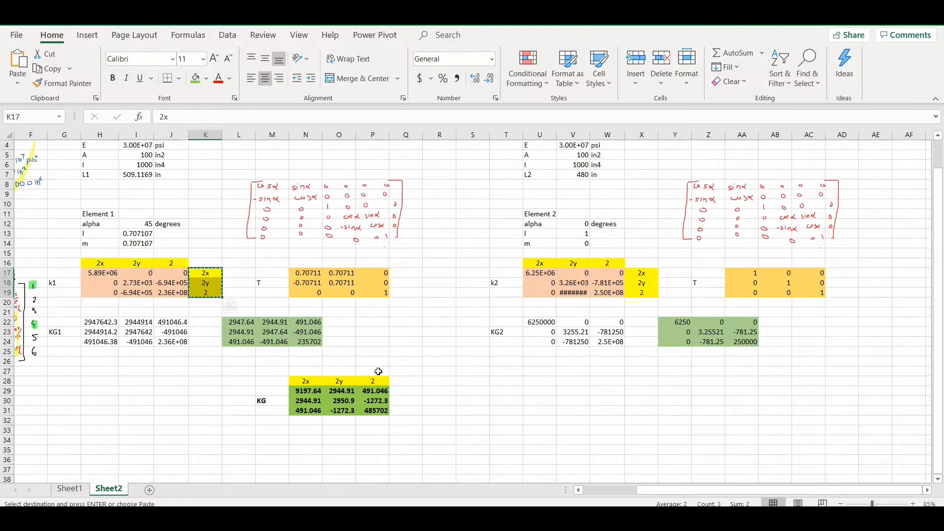
pyautogui.click(408, 391)
pyautogui.hotkey('ctrl', 'v')
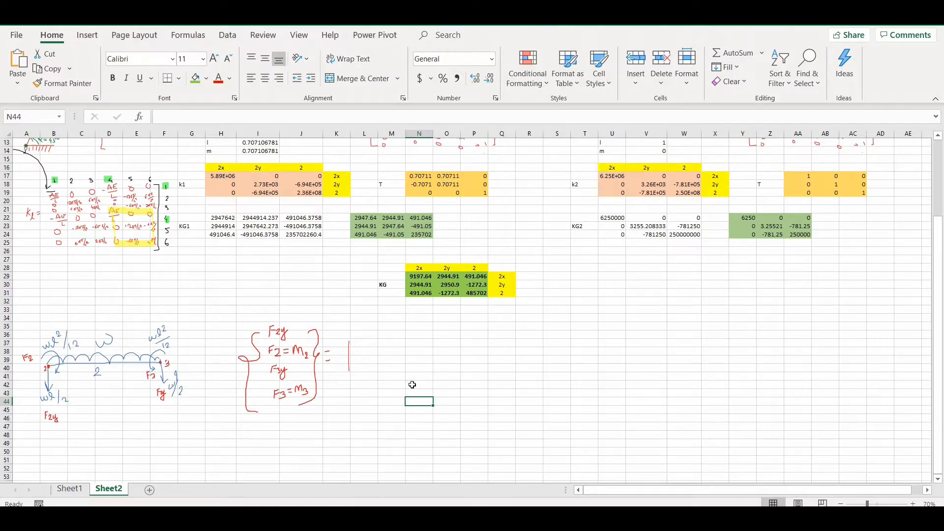
# Step: Label the force vector F in M38 and list F2y, F2y, F3y and F3 in N36:N39
pyautogui.click(391, 349)
pyautogui.write('F')
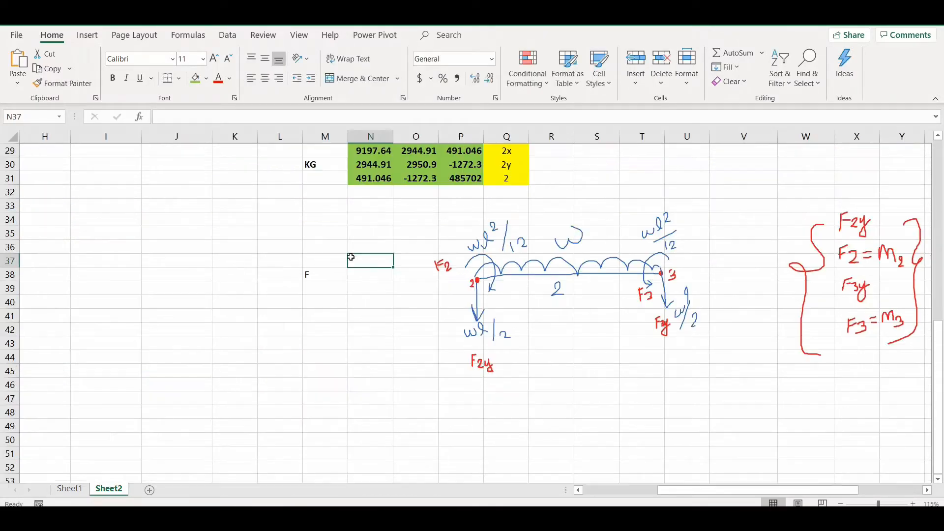
pyautogui.click(357, 248)
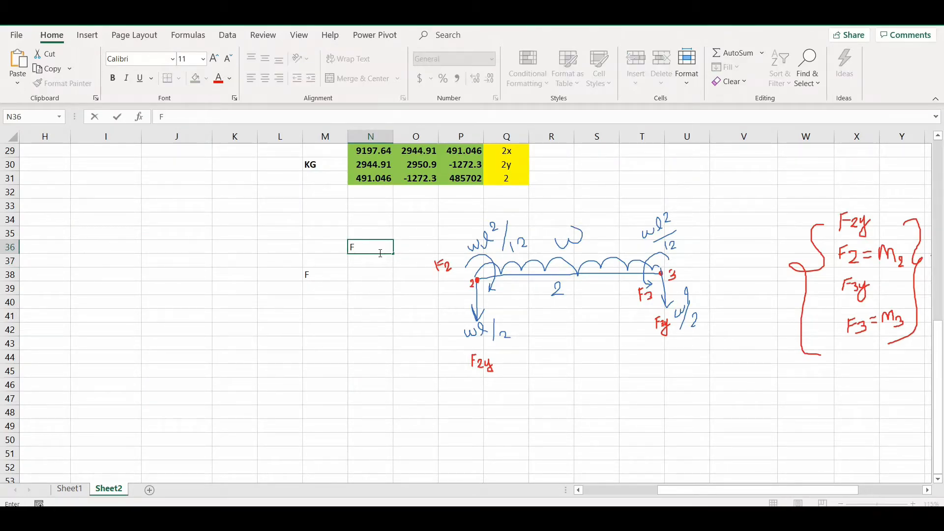
pyautogui.press('Return')
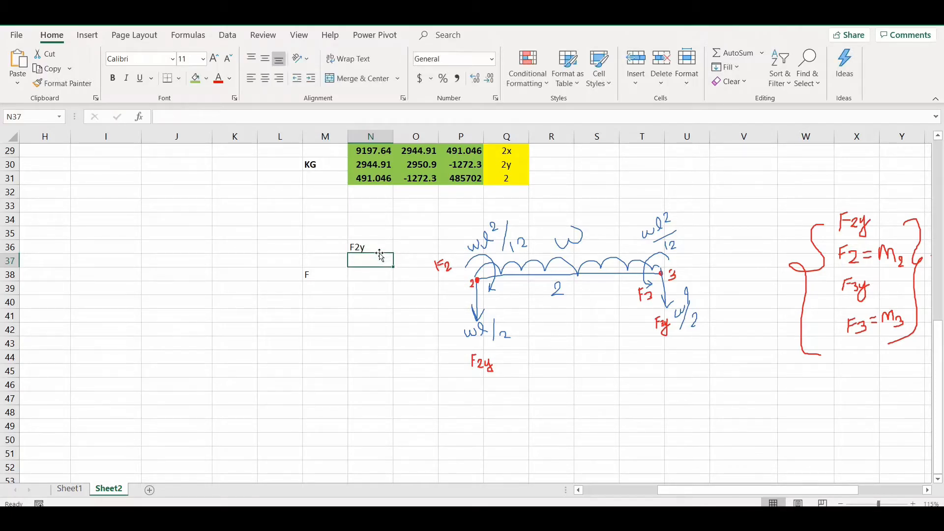
pyautogui.write('F2y')
pyautogui.press('Return')
pyautogui.write('F3')
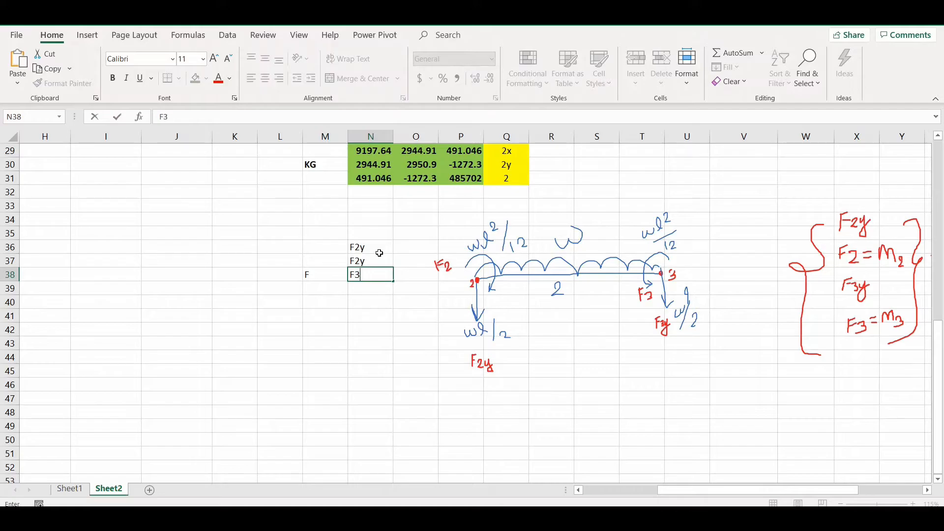
pyautogui.write('y')
pyautogui.press('Return')
pyautogui.write('F3')
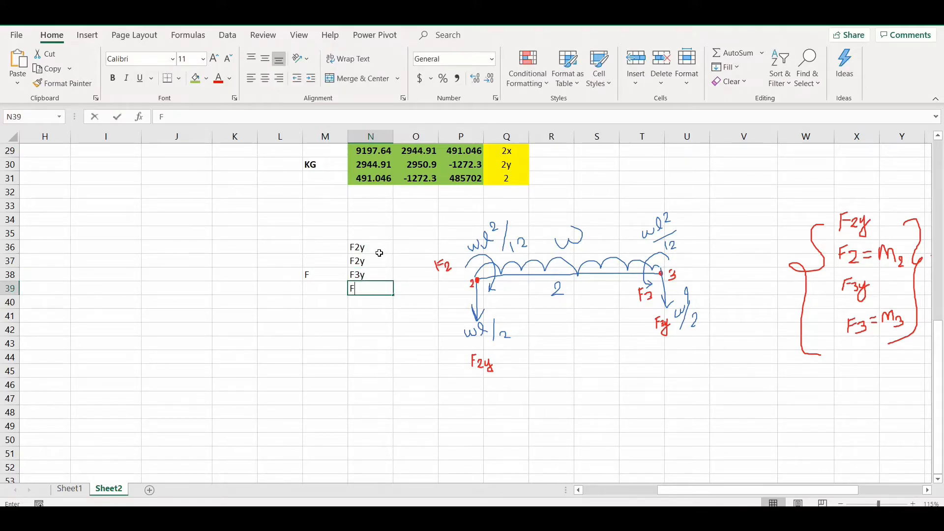
pyautogui.press('BackSpace')
# Step: Correct the force label in N37 to F2
pyautogui.click(379, 261)
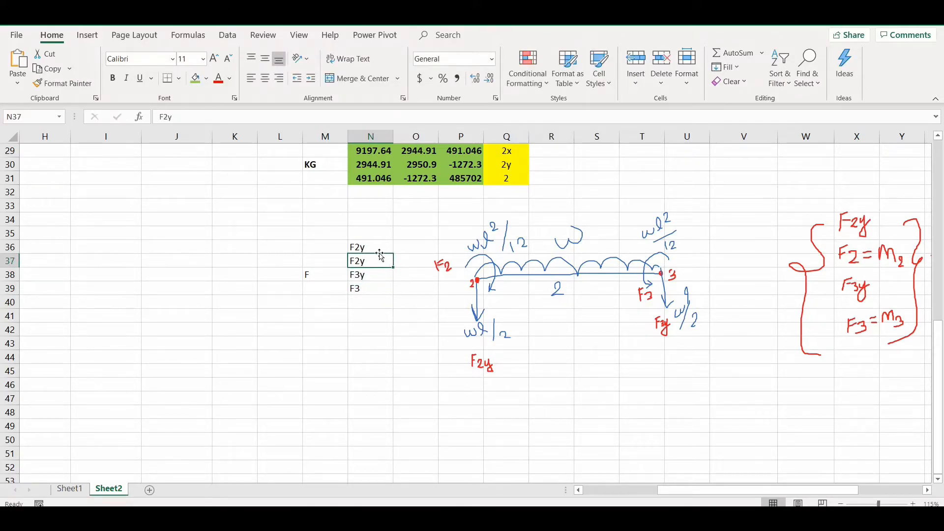
pyautogui.doubleClick(380, 262)
pyautogui.click(398, 325)
# Step: Shift the handwritten beam load sketch and force vector rightward, clearing the columns beside the force labels
pyautogui.click(408, 247)
pyautogui.click(485, 256)
pyautogui.moveTo(484, 257); pyautogui.dragTo(548, 256)
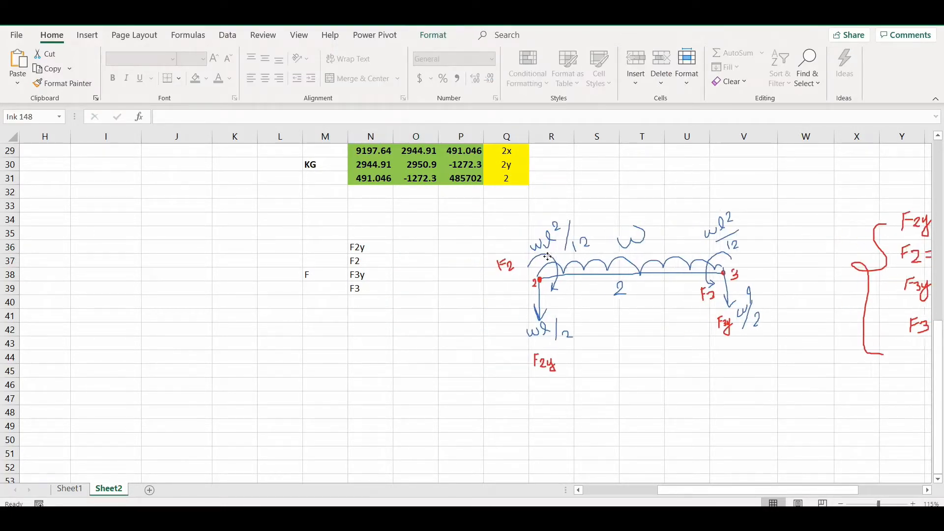
# Step: Label the distributed load w in M34 and compute it in N34 with =1000/12
pyautogui.click(367, 231)
pyautogui.click(332, 224)
pyautogui.write('w')
pyautogui.press('Tab')
pyautogui.write('10')
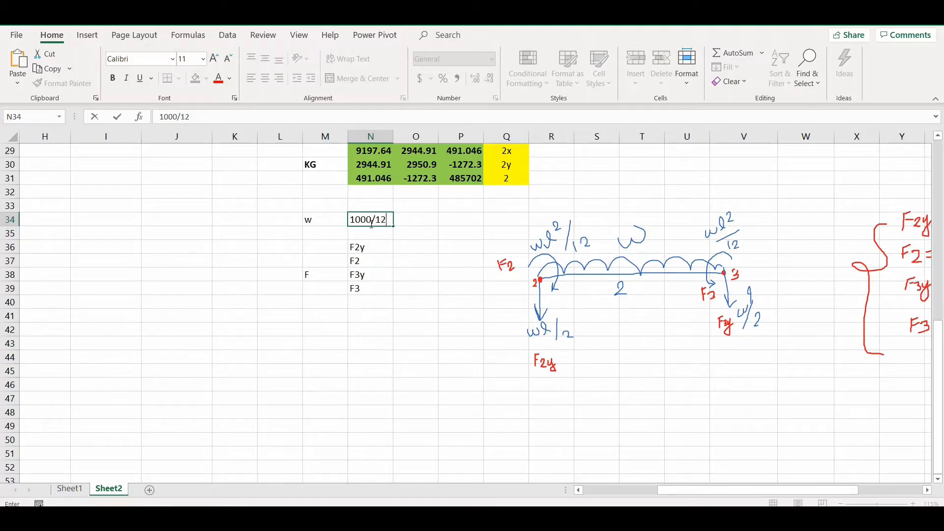
pyautogui.write('=')
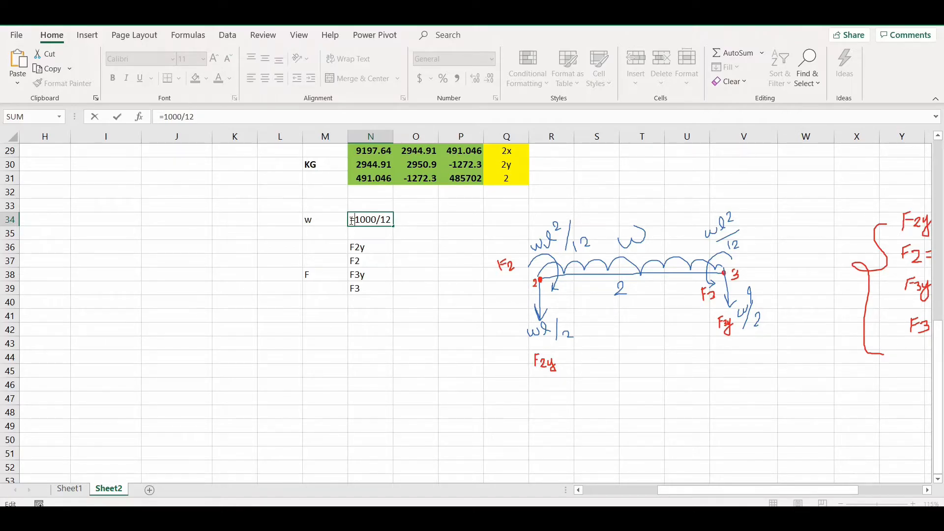
pyautogui.press('Return')
# Step: Enter the unit lb/in for the distributed load in O34
pyautogui.click(402, 220)
pyautogui.write('lp/')
pyautogui.press('BackSpace')
pyautogui.press('BackSpace')
pyautogui.write('b/in')
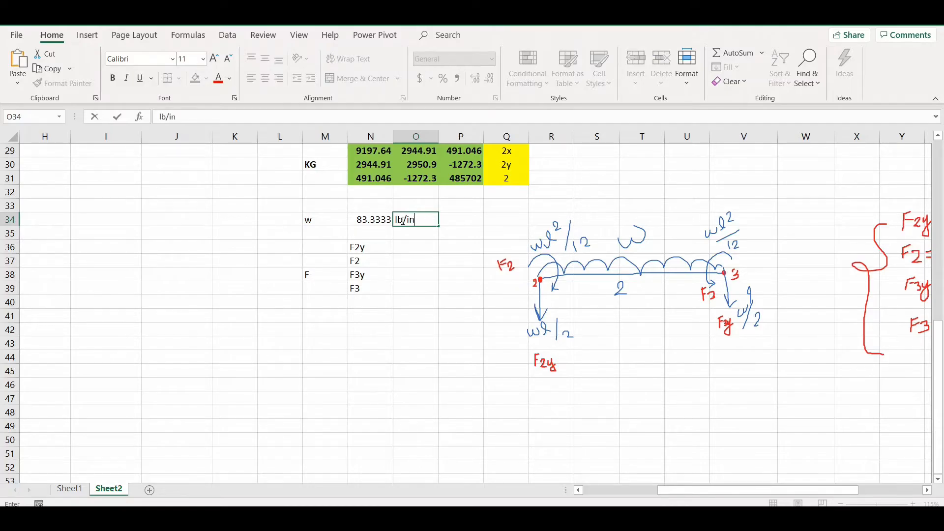
pyautogui.press('Return')
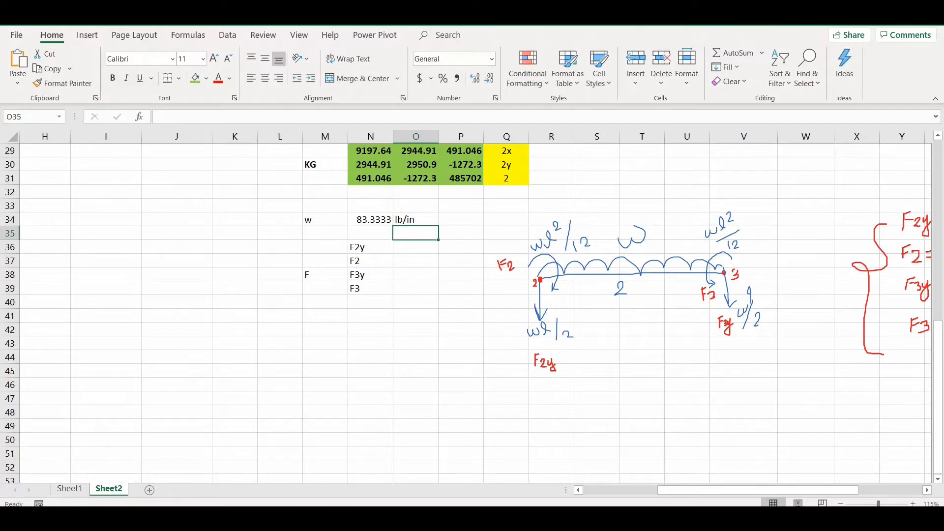
# Step: Label the beam length l in M35 and link N35 to element 2's length L2 in V7
pyautogui.scroll(2, 323, 319)
pyautogui.click(323, 319)
pyautogui.write('l')
pyautogui.press('Tab')
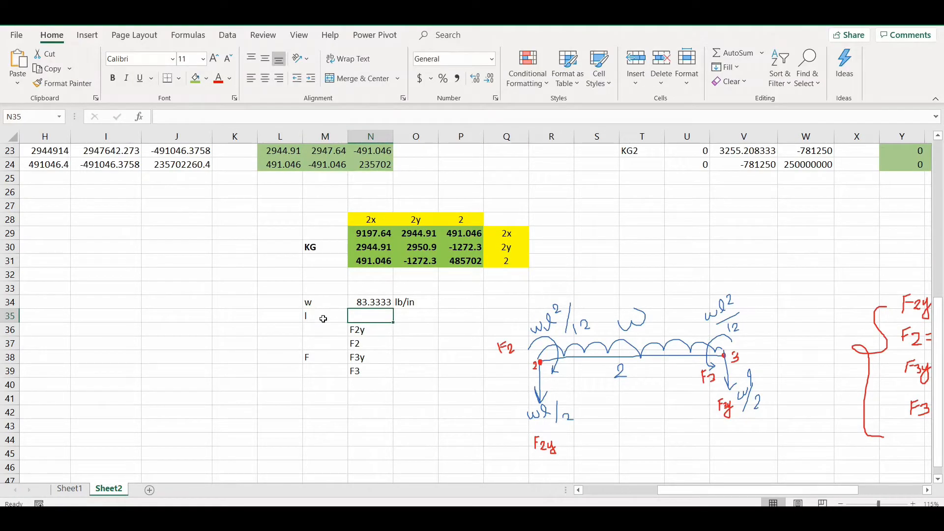
pyautogui.write('=')
pyautogui.scroll(7, 323, 319)
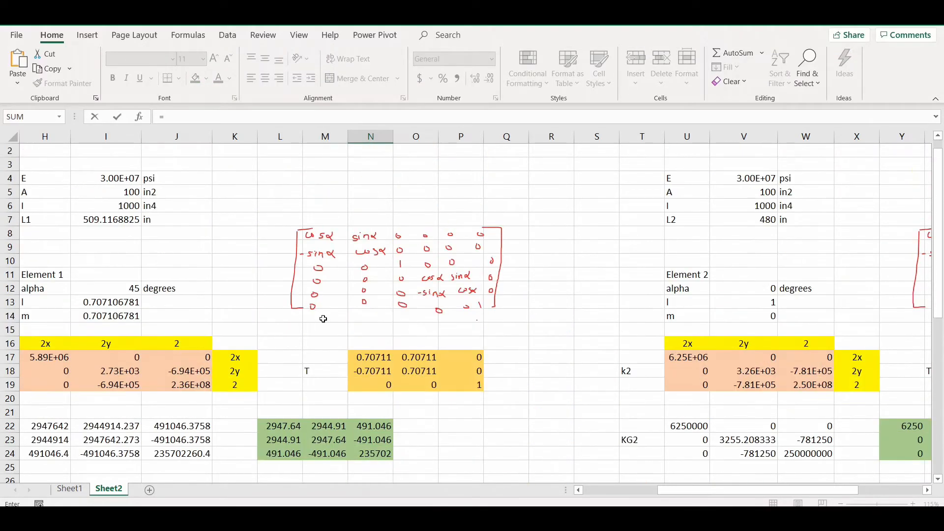
pyautogui.scroll(1, 323, 318)
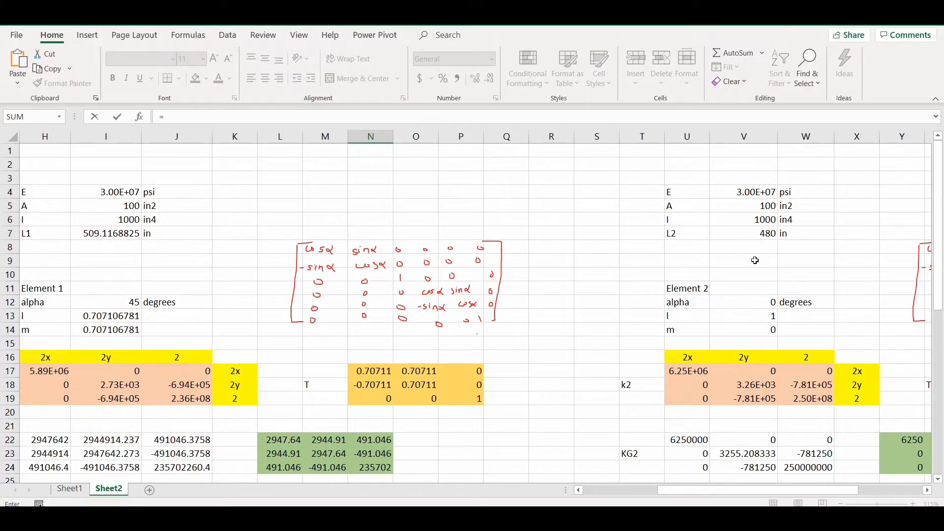
pyautogui.click(753, 234)
pyautogui.press('Return')
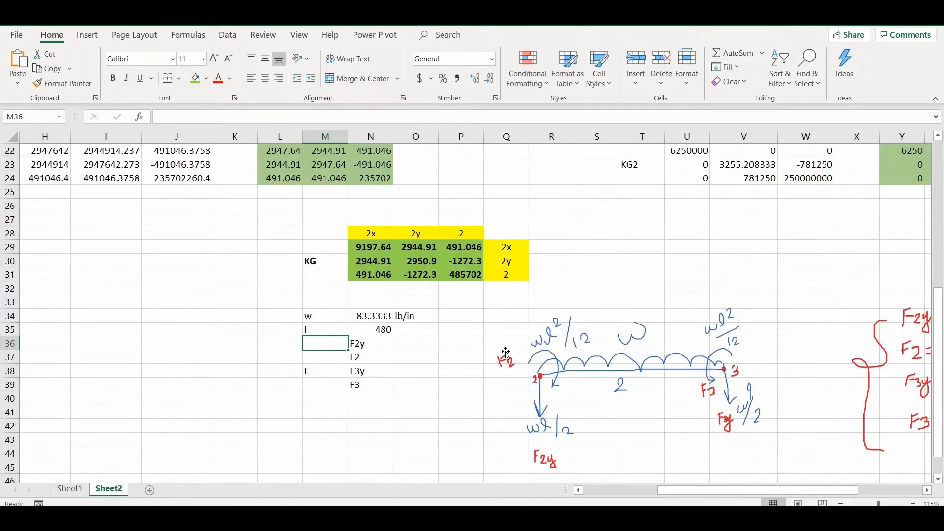
# Step: Enter the unit in for the length in O35 and move the force labels down one row, starting F2y in N37
pyautogui.scroll(-2, 506, 351)
pyautogui.click(418, 248)
pyautogui.write('in')
pyautogui.press('Return')
pyautogui.moveTo(340, 263); pyautogui.dragTo(404, 327)
# Step: Enter the F2y formula =-N34*N35^2/2 in O37
pyautogui.click(406, 273)
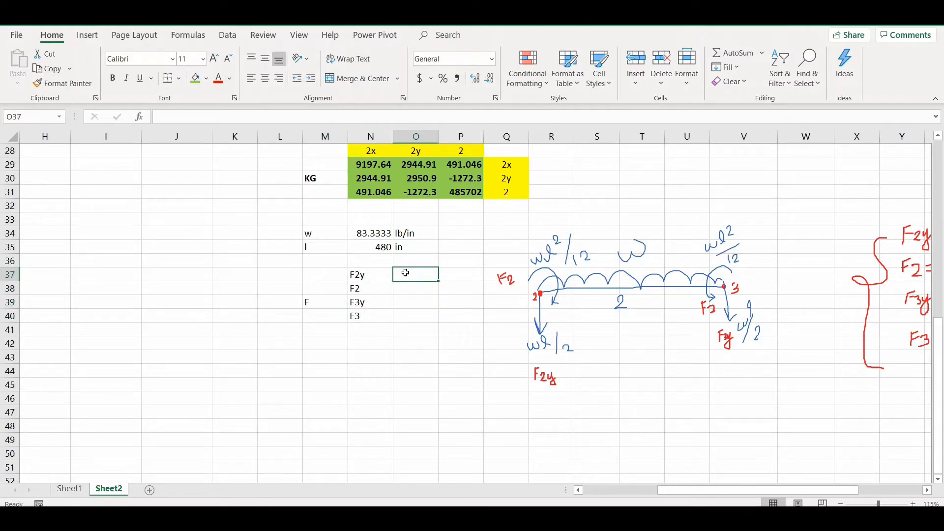
pyautogui.write('=')
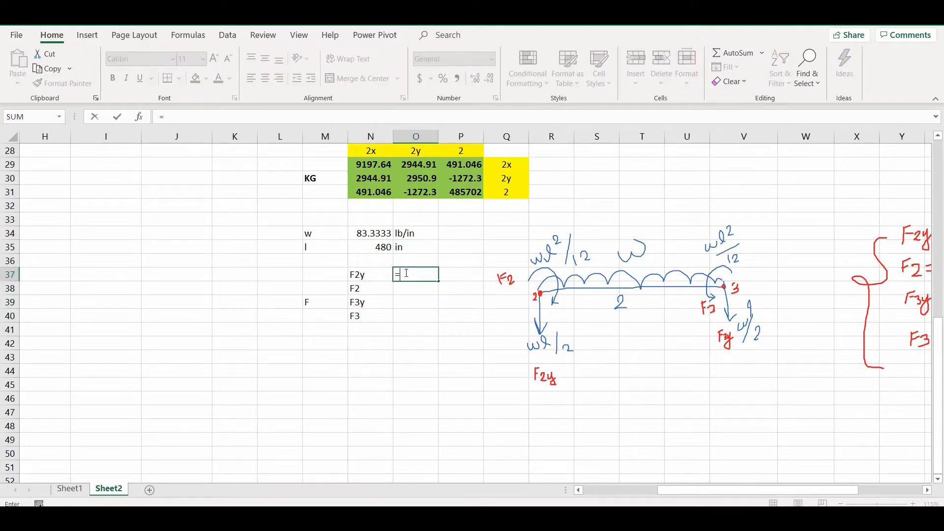
pyautogui.click(374, 233)
pyautogui.write('*')
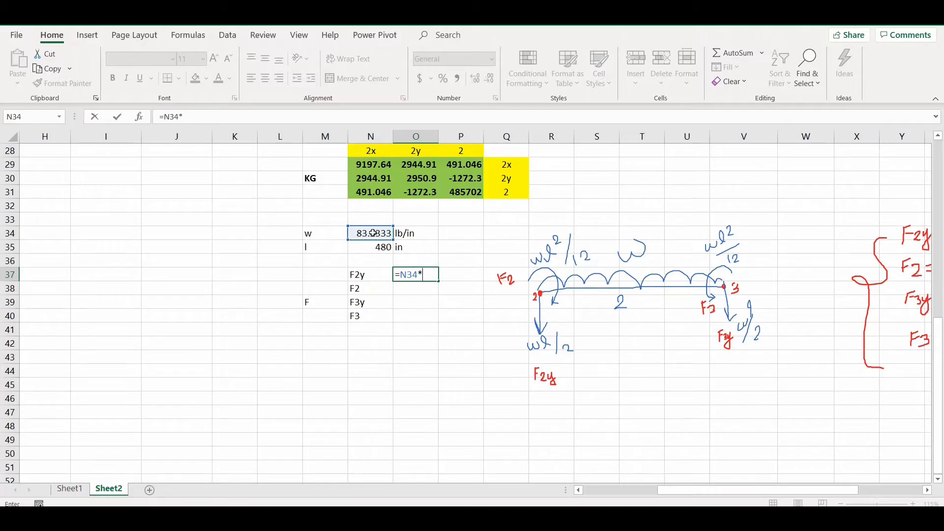
pyautogui.click(371, 248)
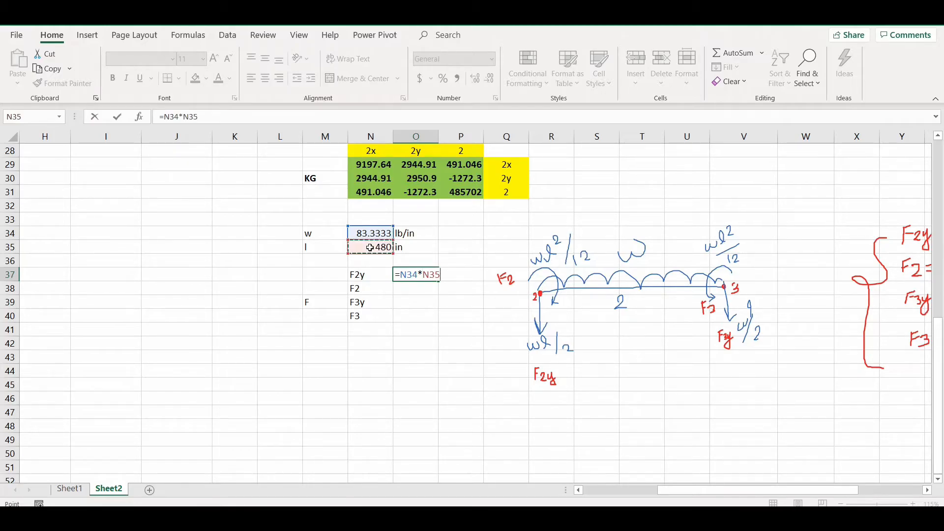
pyautogui.write('^/2')
pyautogui.press('Return')
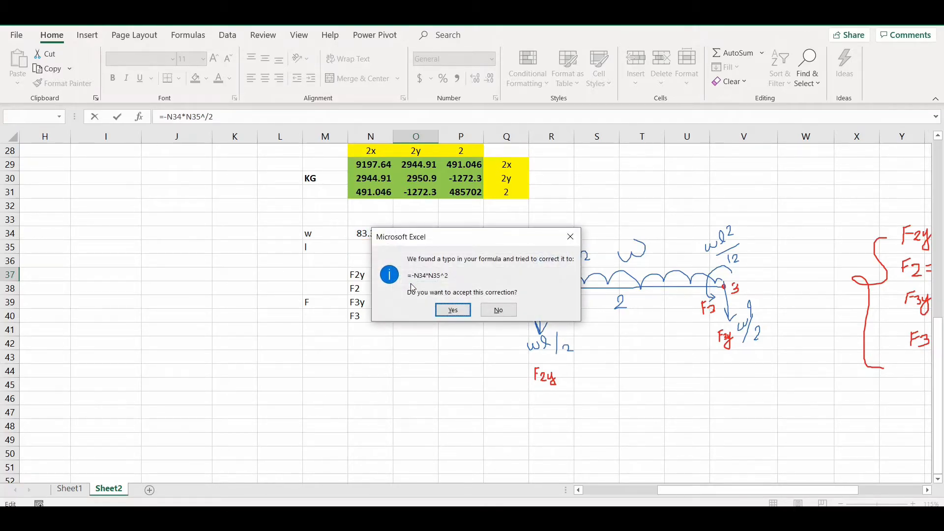
pyautogui.click(447, 310)
pyautogui.doubleClick(411, 276)
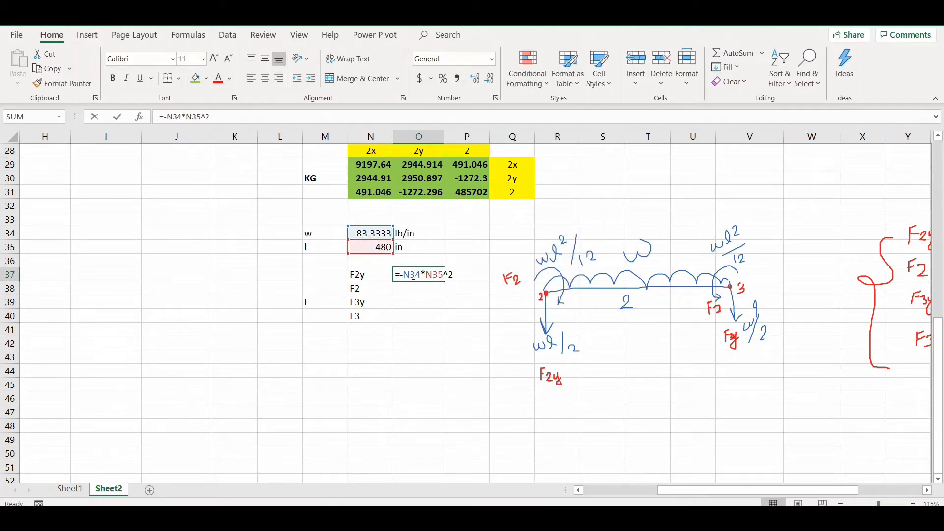
pyautogui.click(457, 273)
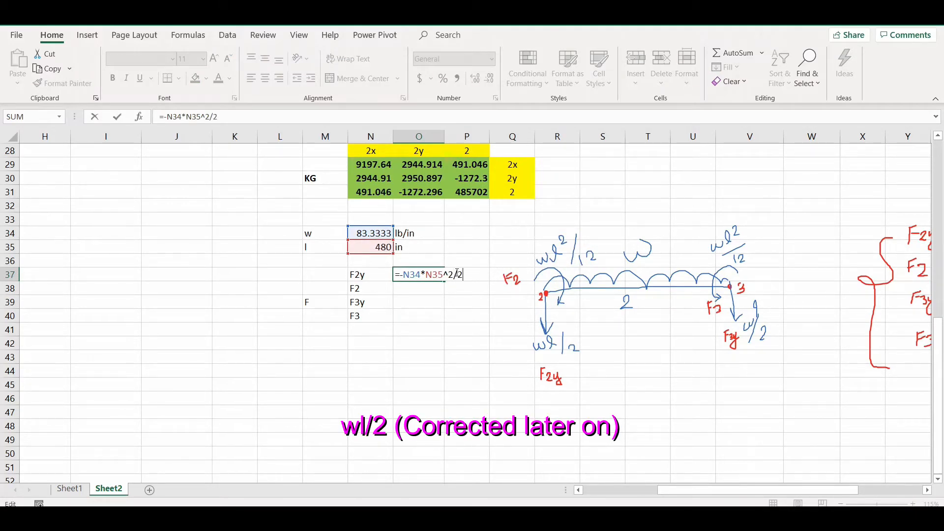
pyautogui.write('/2')
pyautogui.press('Return')
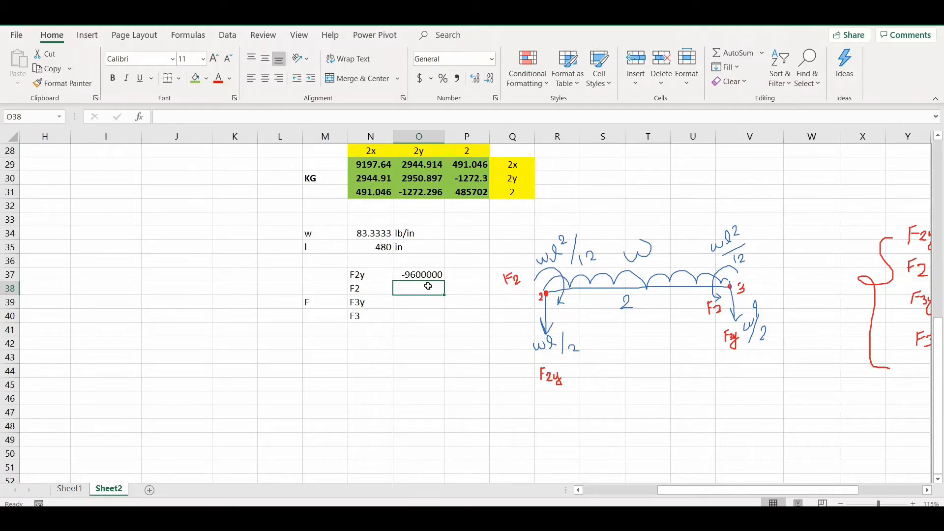
# Step: Compute the moment F2 in O38 with -N34*N35^2/12
pyautogui.write('-N34*')
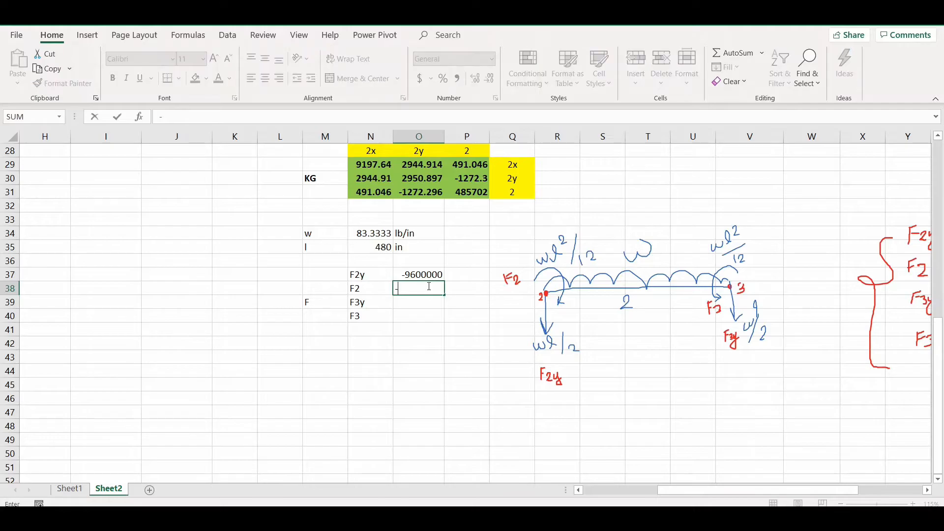
pyautogui.click(377, 234)
pyautogui.write('*')
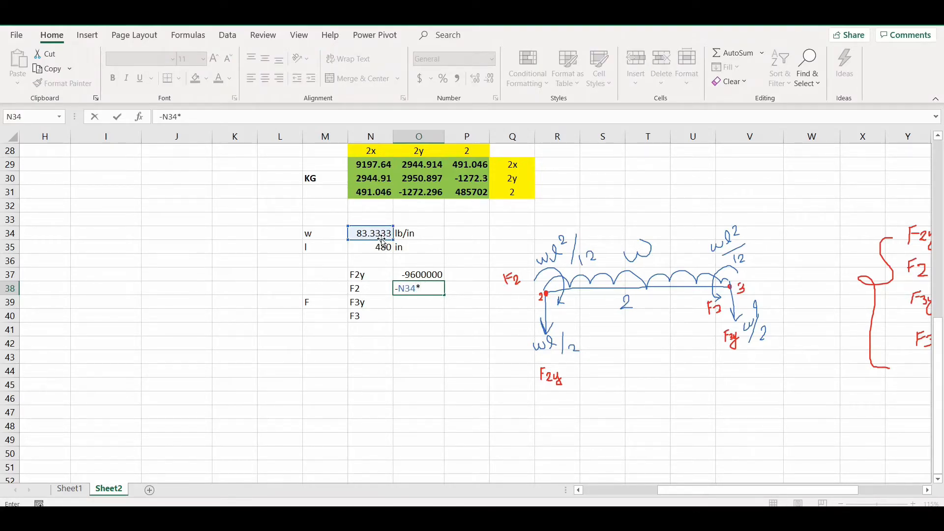
pyautogui.click(382, 247)
pyautogui.write('^^')
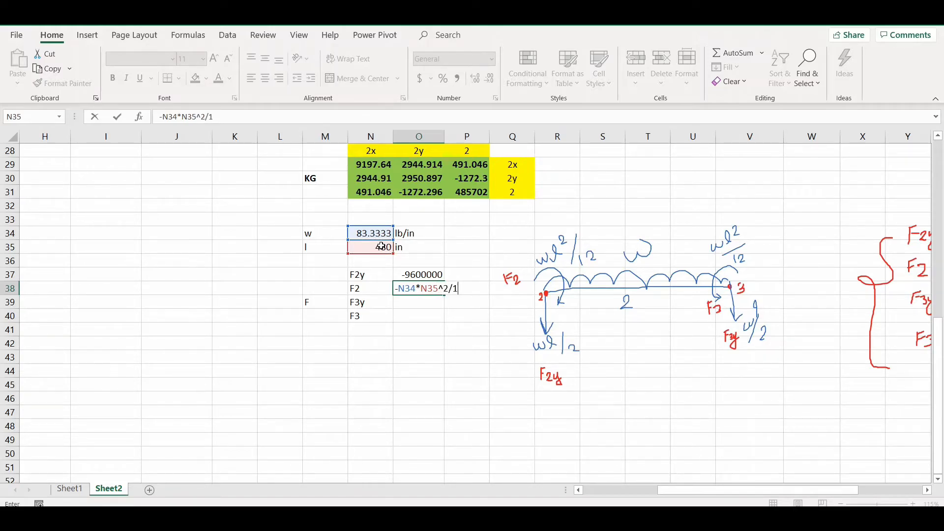
pyautogui.press('Return')
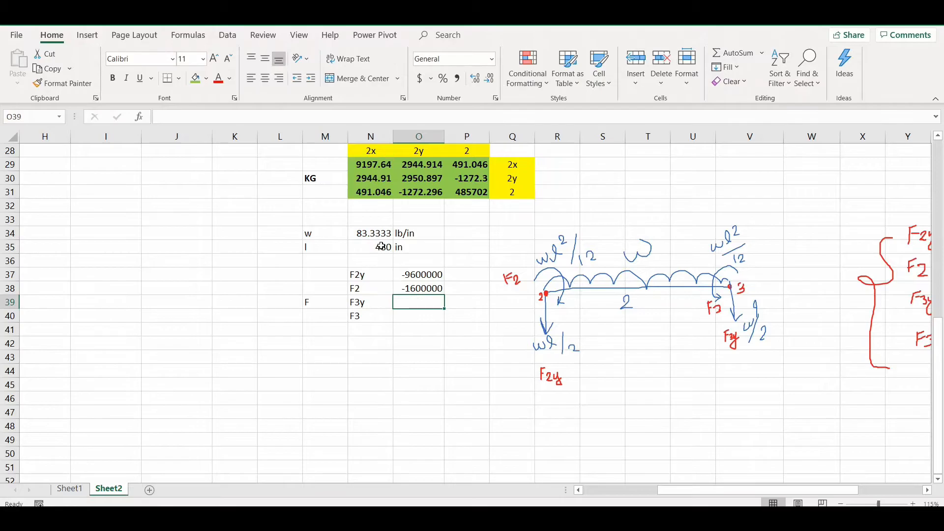
# Step: Enter =O38 for F3y in O39 and =-O38 for F3 in O40
pyautogui.write('=-')
pyautogui.click(418, 288)
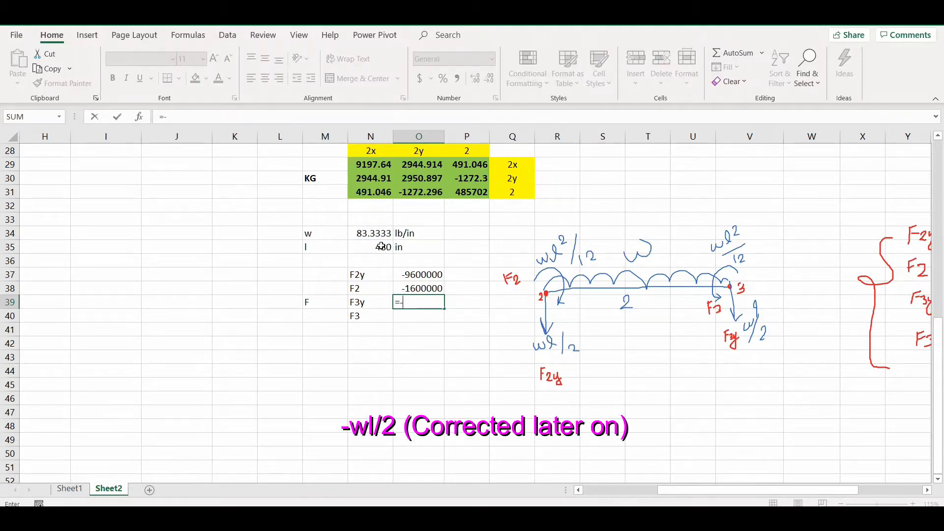
pyautogui.press('Return')
pyautogui.write('=-')
pyautogui.click(415, 288)
pyautogui.press('Return')
# Step: Correct the F3y formula in O39 to =O37 and recheck the F2y formula in O37
pyautogui.click(418, 276)
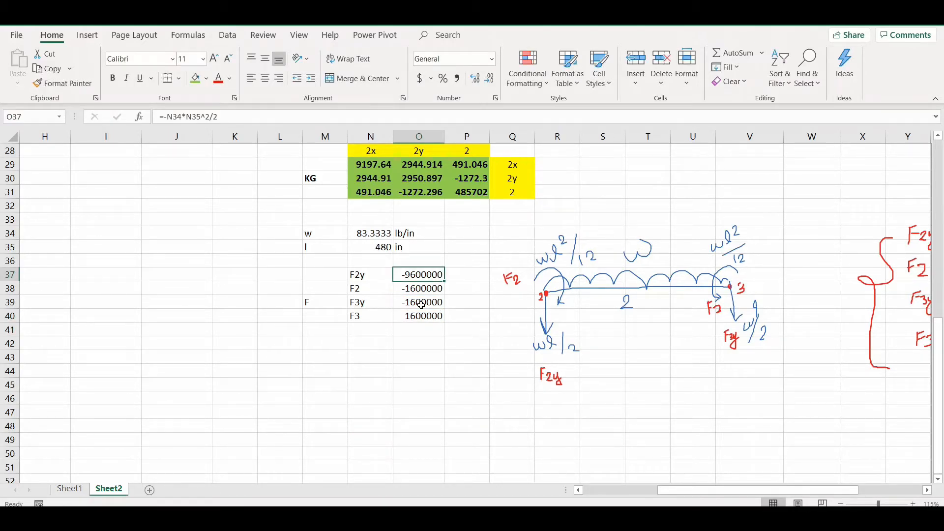
pyautogui.doubleClick(422, 305)
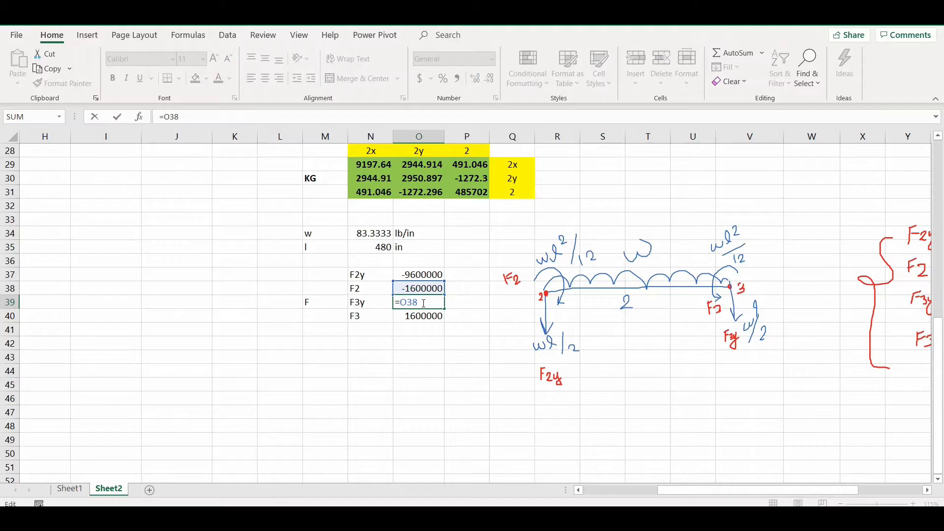
pyautogui.moveTo(426, 288); pyautogui.dragTo(425, 274)
pyautogui.press('Return')
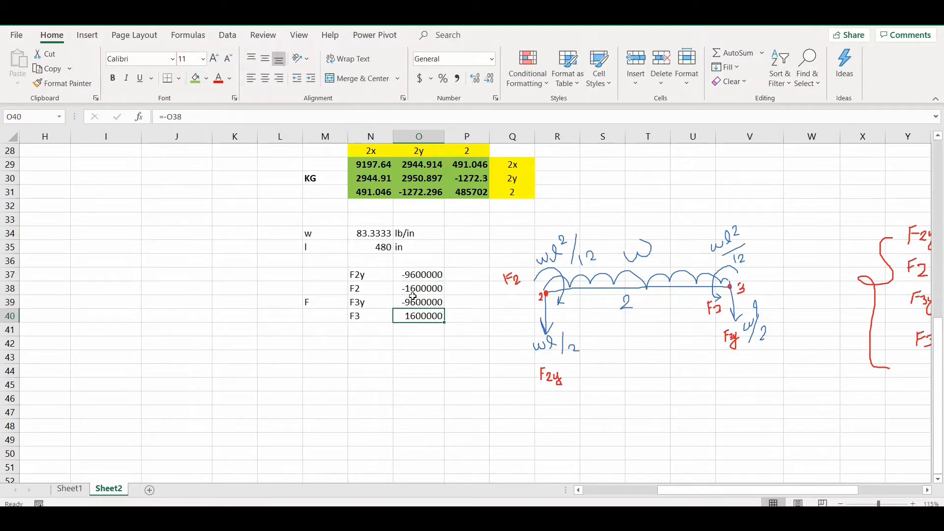
pyautogui.doubleClick(422, 275)
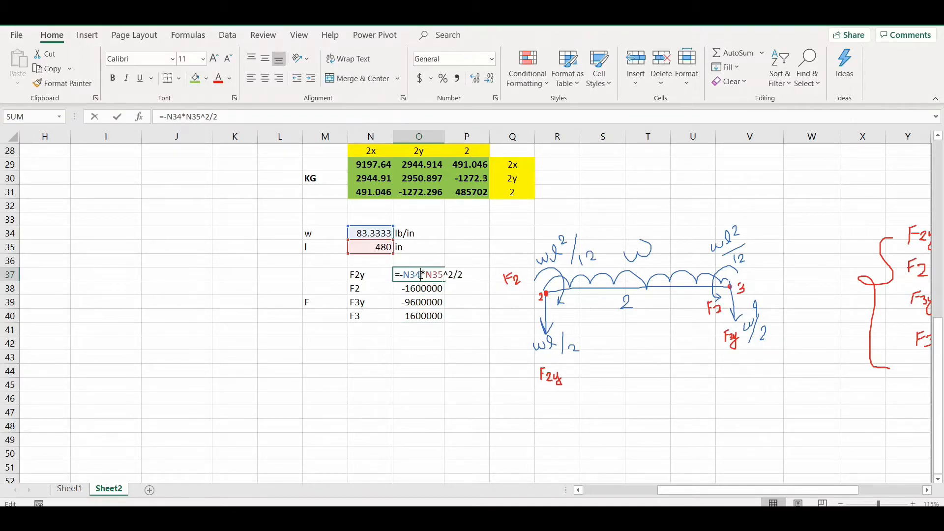
# Step: Convert the four forces to kips in P37:P40 by entering =O37/1000 in P37 and filling it down
pyautogui.click(467, 272)
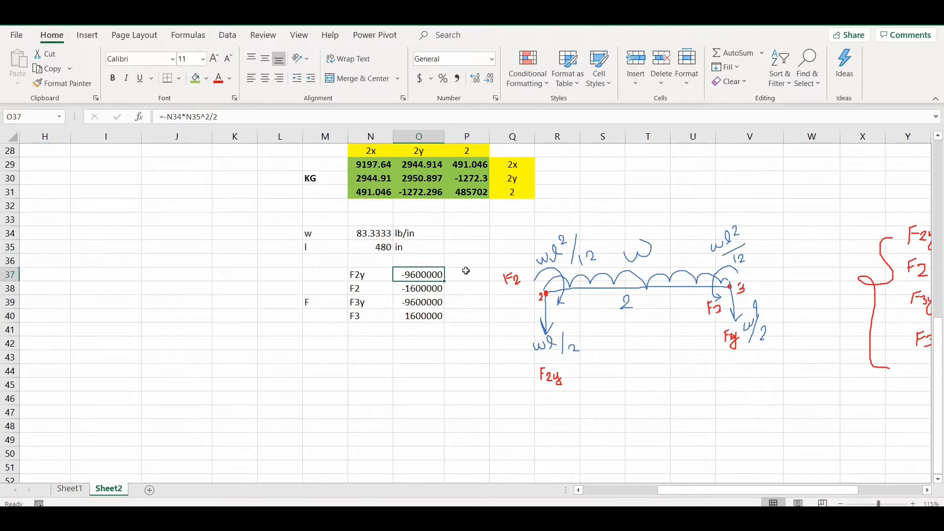
pyautogui.write('=')
pyautogui.click(435, 272)
pyautogui.write('/1000')
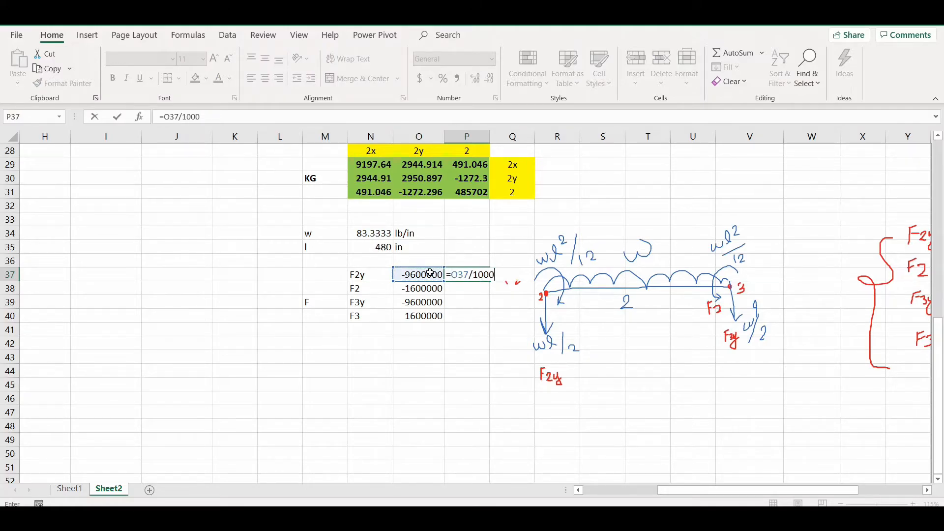
pyautogui.press('Return')
pyautogui.click(484, 276)
pyautogui.doubleClick(484, 275)
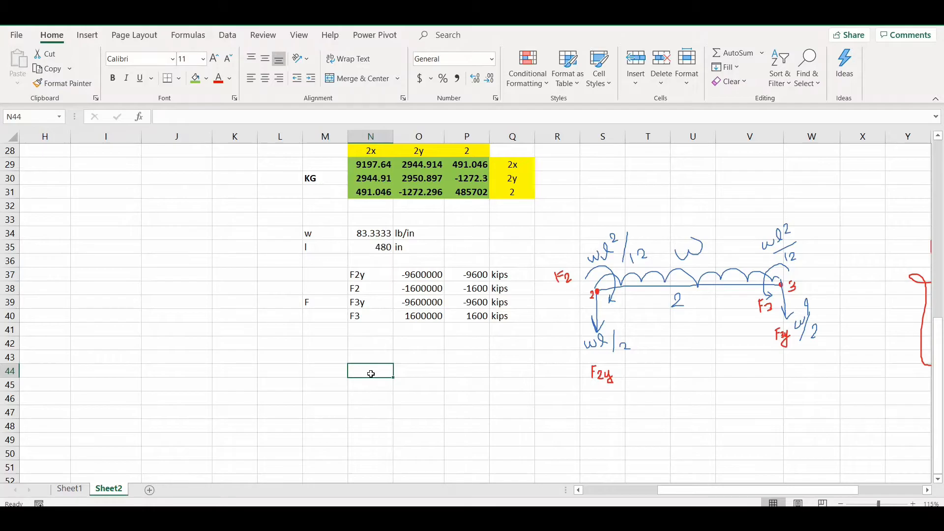
# Step: Compare the KG column labels 2x, 2y and 2 with the force labels F2y and F2
pyautogui.scroll(2, 371, 374)
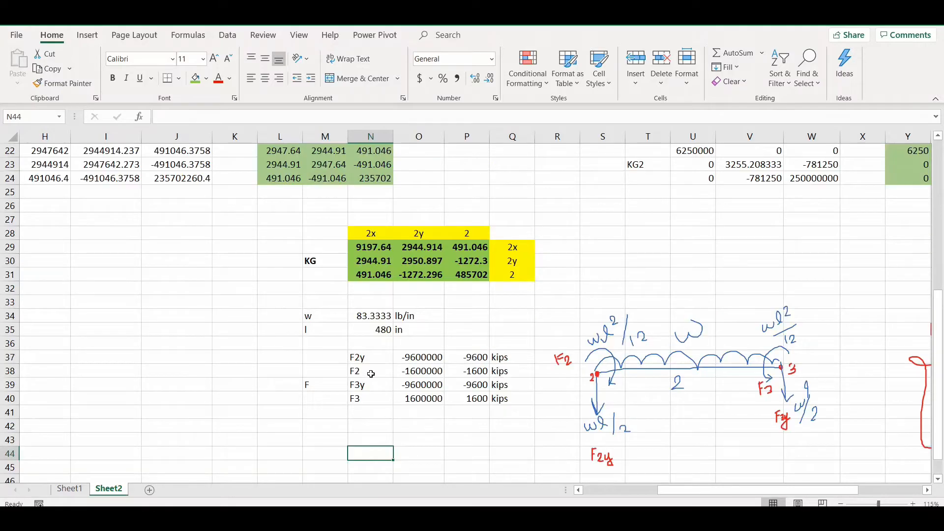
pyautogui.click(377, 237)
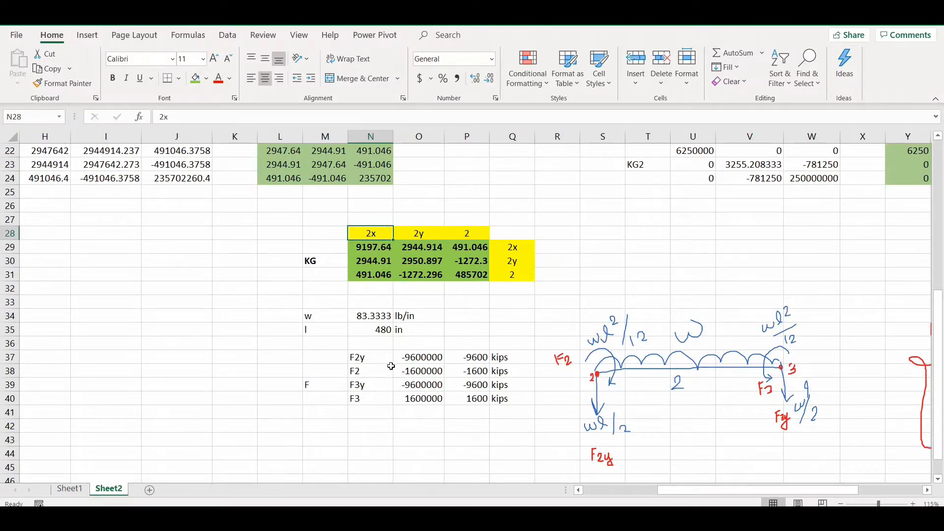
pyautogui.click(421, 237)
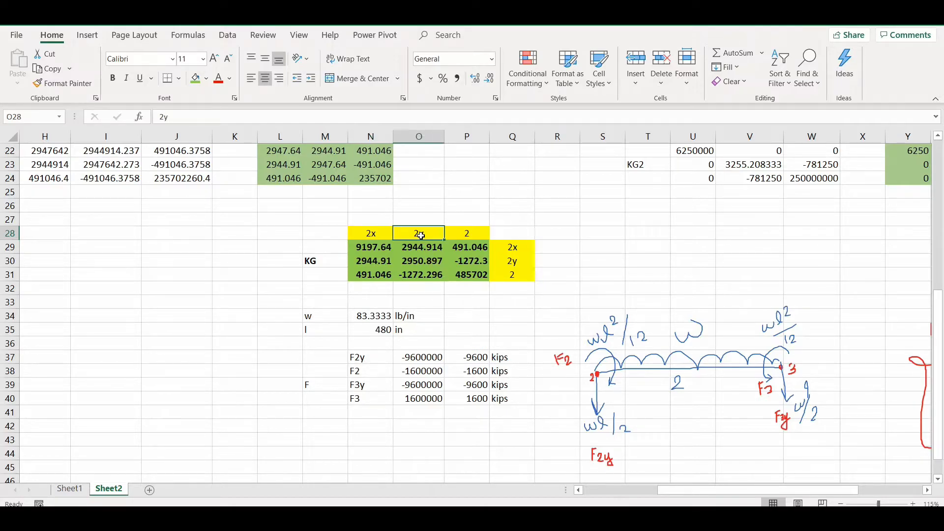
pyautogui.click(463, 234)
pyautogui.click(369, 358)
pyautogui.click(375, 371)
# Step: Label the global force vector FG in M45
pyautogui.scroll(-3, 375, 371)
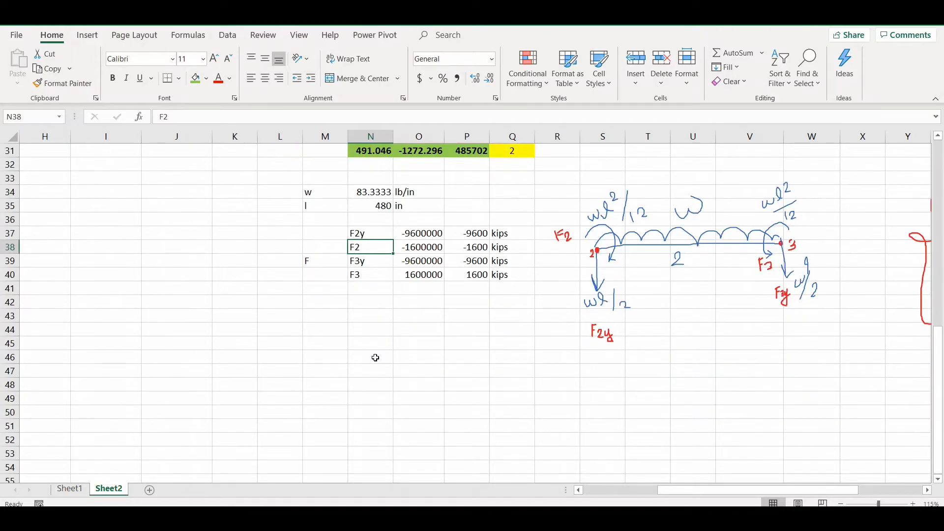
pyautogui.click(328, 346)
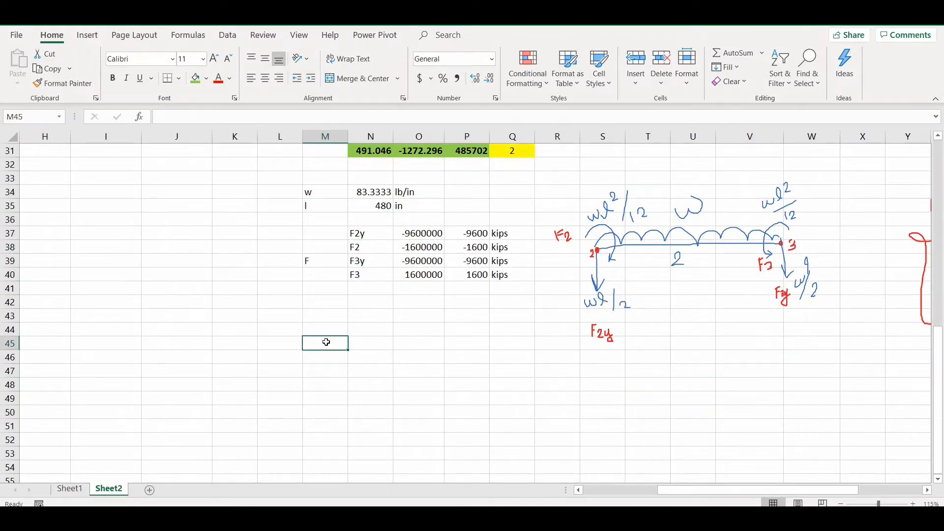
pyautogui.write('FG')
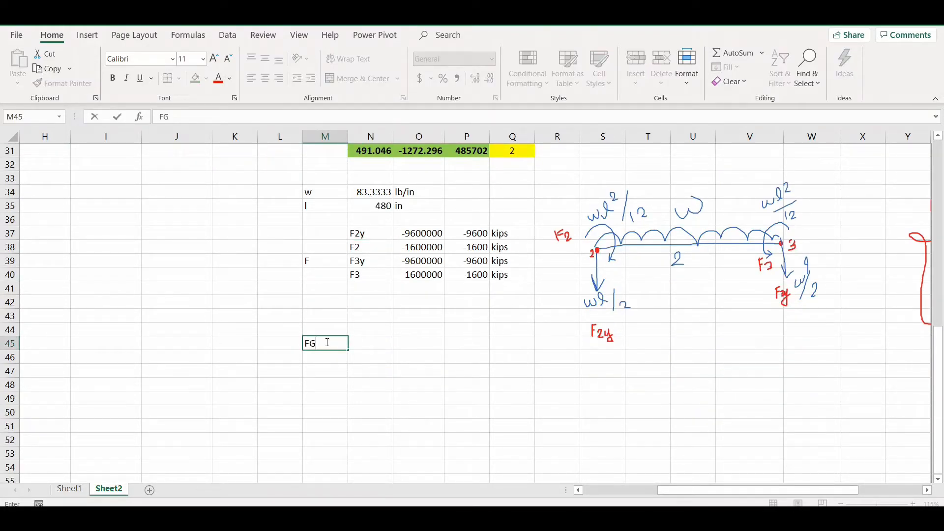
pyautogui.write('q')
pyautogui.press('BackSpace')
pyautogui.press('Tab')
# Step: Fill the force vector FG with 0 in N43, =P37 in N44 and =P38 in N45
pyautogui.scroll(2, 328, 343)
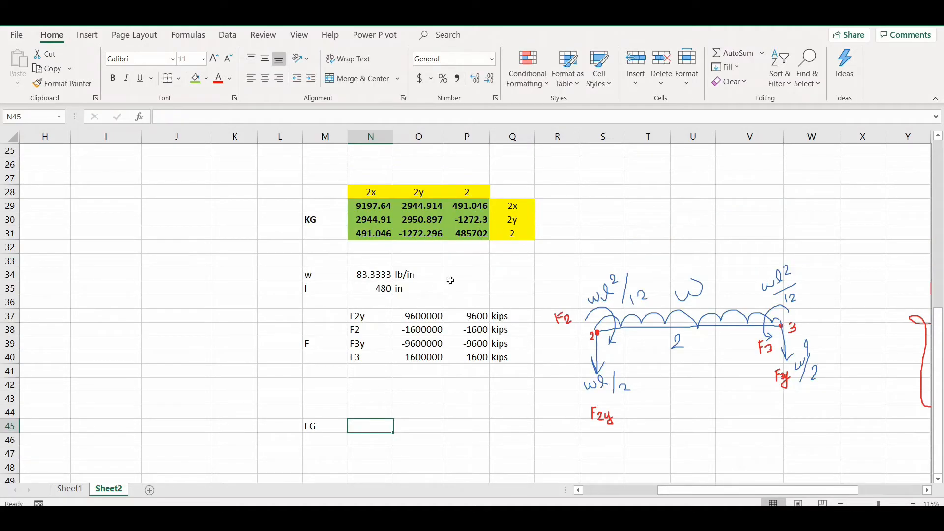
pyautogui.click(365, 409)
pyautogui.click(369, 400)
pyautogui.write('0')
pyautogui.press('Return')
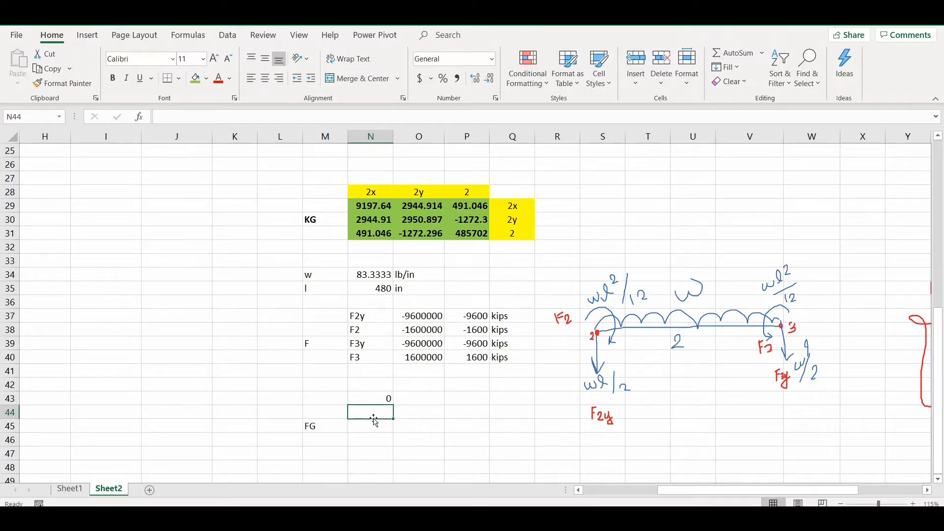
pyautogui.write('=')
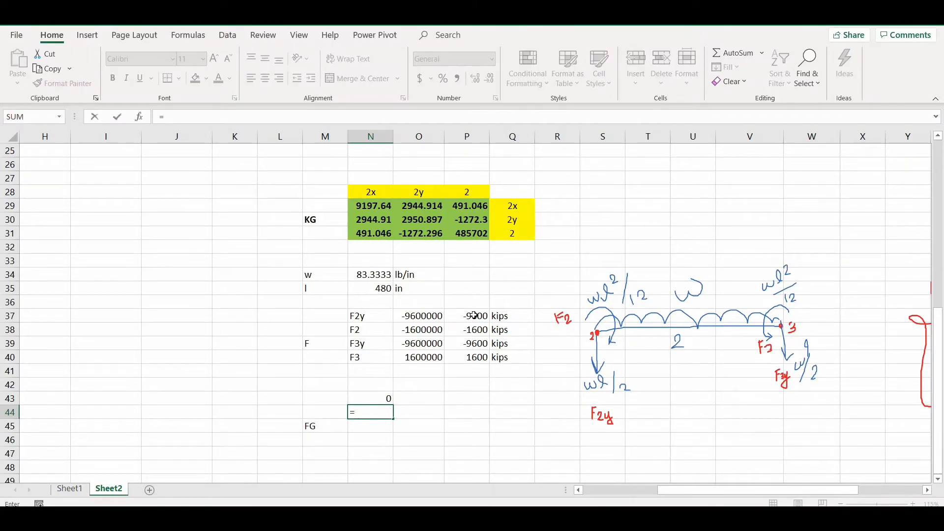
pyautogui.click(474, 315)
pyautogui.press('Return')
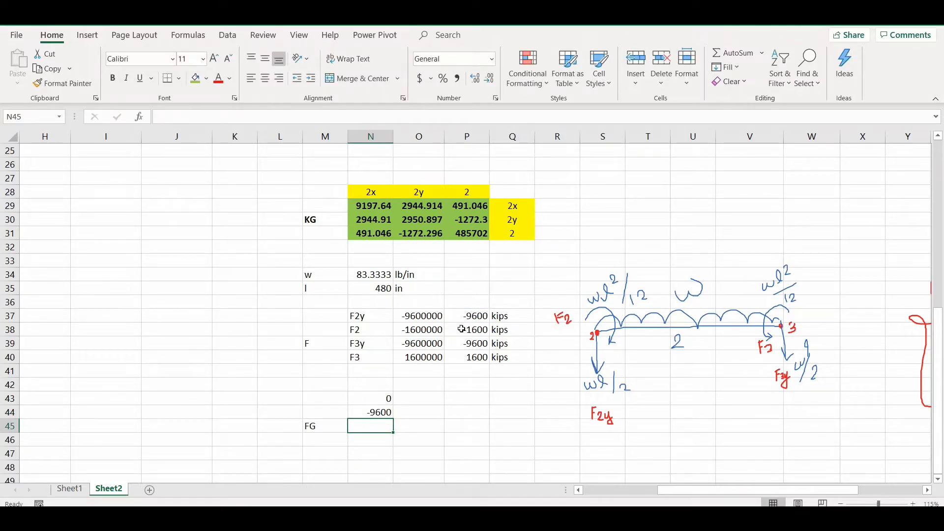
pyautogui.write('=')
pyautogui.click(477, 330)
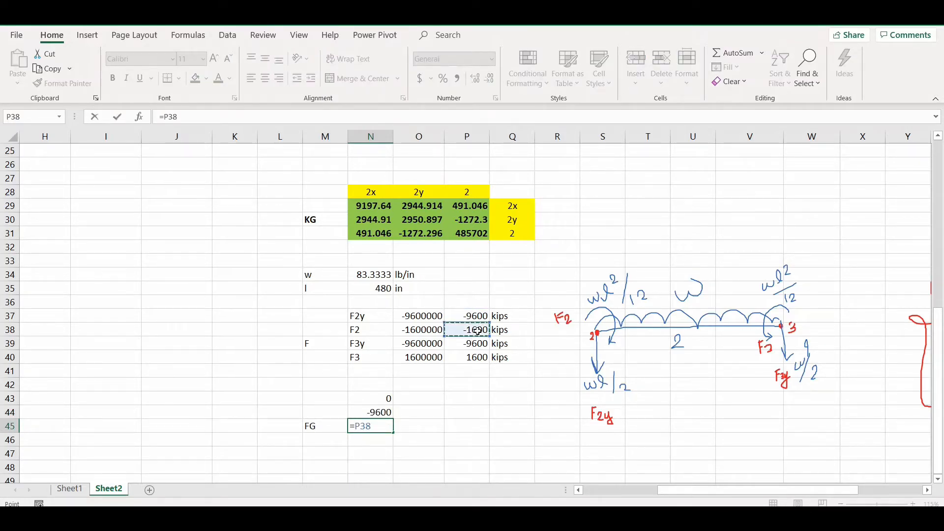
pyautogui.press('Return')
# Step: Change the units of the moments F2 and F3 in Q38 and Q40 to kips-in
pyautogui.doubleClick(514, 330)
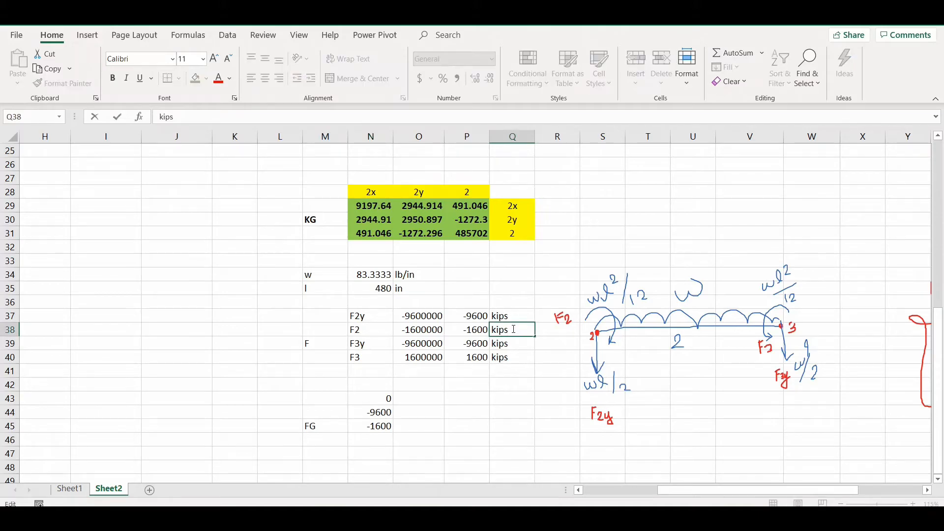
pyautogui.write('-in')
pyautogui.press('Return')
pyautogui.press('Return')
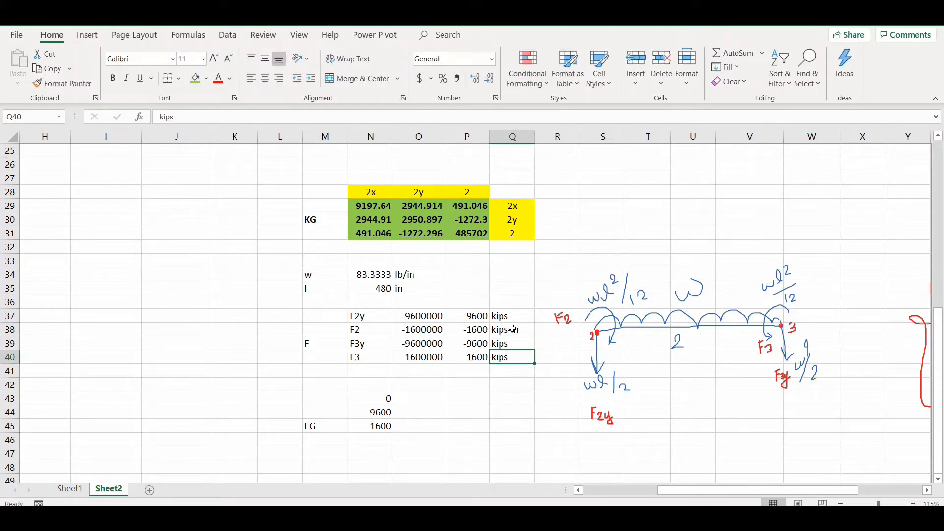
pyautogui.doubleClick(513, 356)
pyautogui.write('-in')
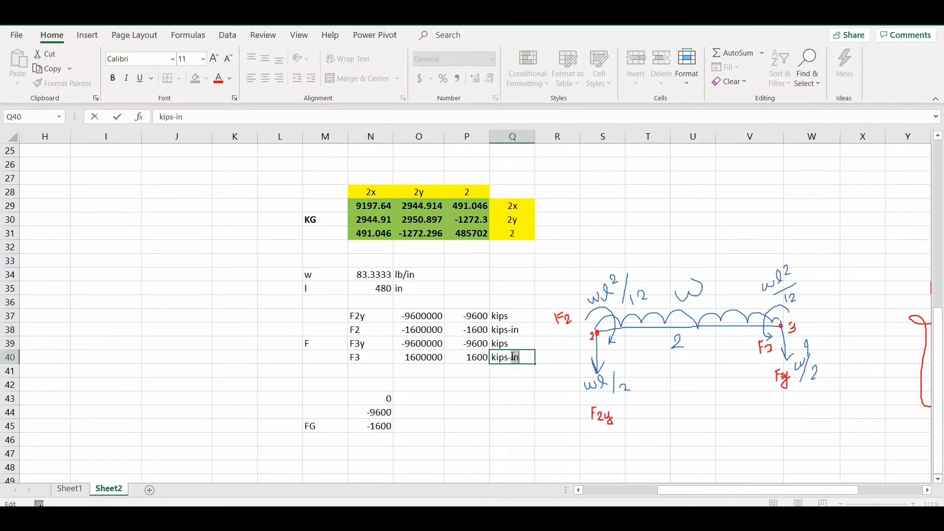
pyautogui.press('Return')
# Step: Move the FG label to M44, make the label and vector N43:N45 bold, and fill the vector cells orange
pyautogui.scroll(-2, 506, 356)
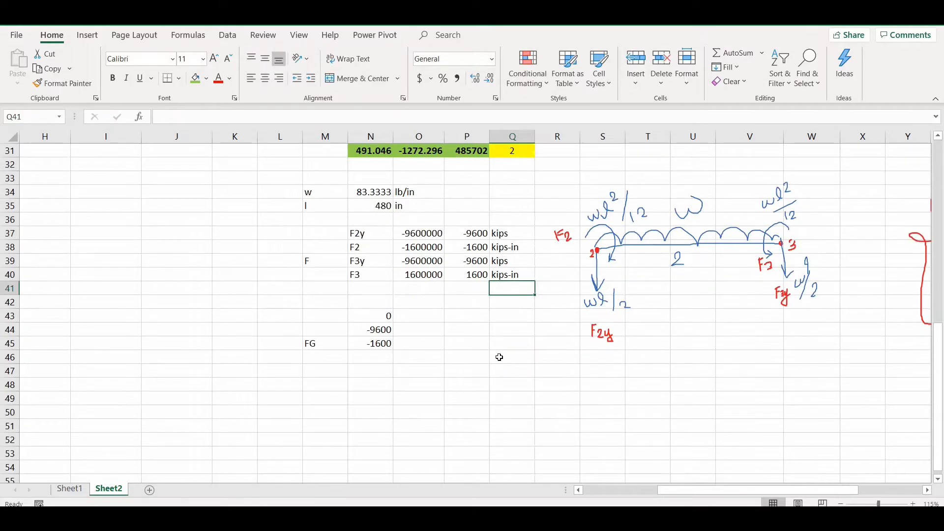
pyautogui.click(329, 342)
pyautogui.moveTo(331, 339); pyautogui.dragTo(364, 344)
pyautogui.moveTo(327, 318); pyautogui.dragTo(371, 331)
pyautogui.moveTo(371, 331); pyautogui.dragTo(372, 342)
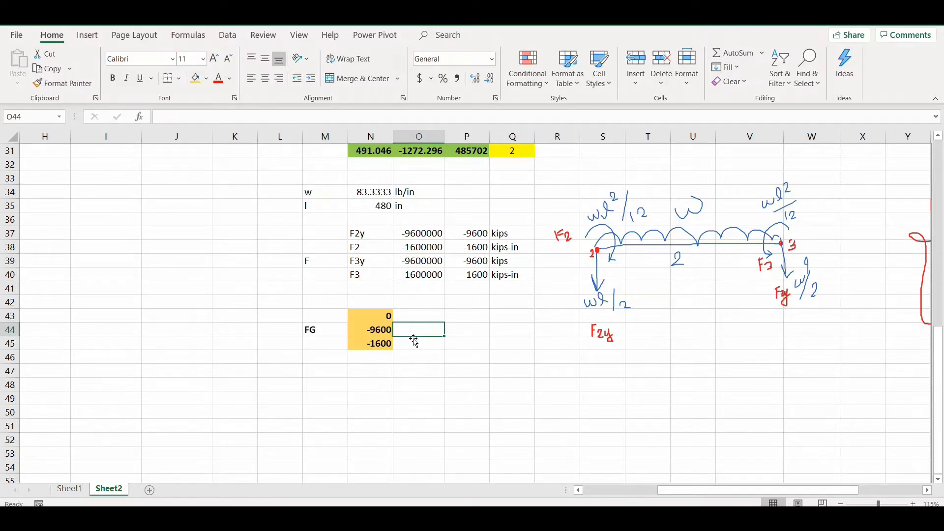
# Step: Label the unknown displacements u2x, u2y and u2 in M48:M50 below the force vector
pyautogui.scroll(3, 411, 342)
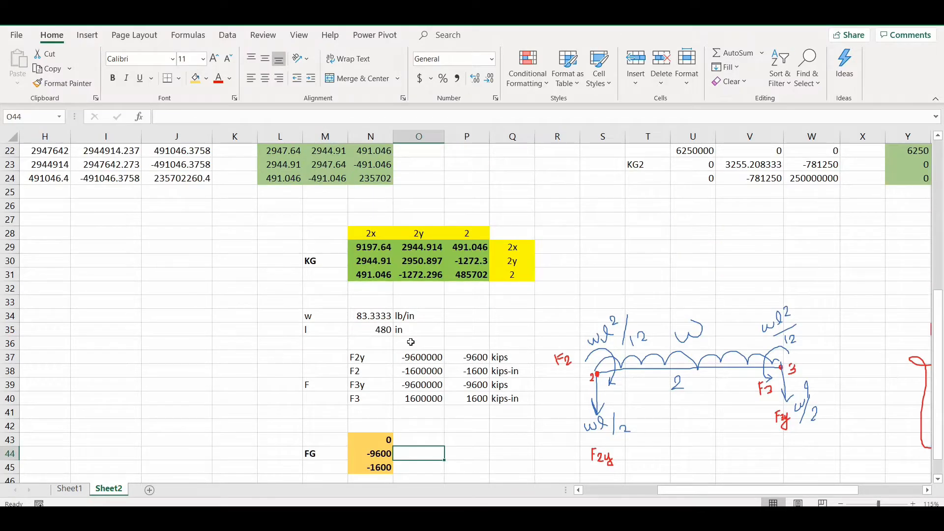
pyautogui.scroll(-2, 431, 326)
pyautogui.scroll(-1, 401, 388)
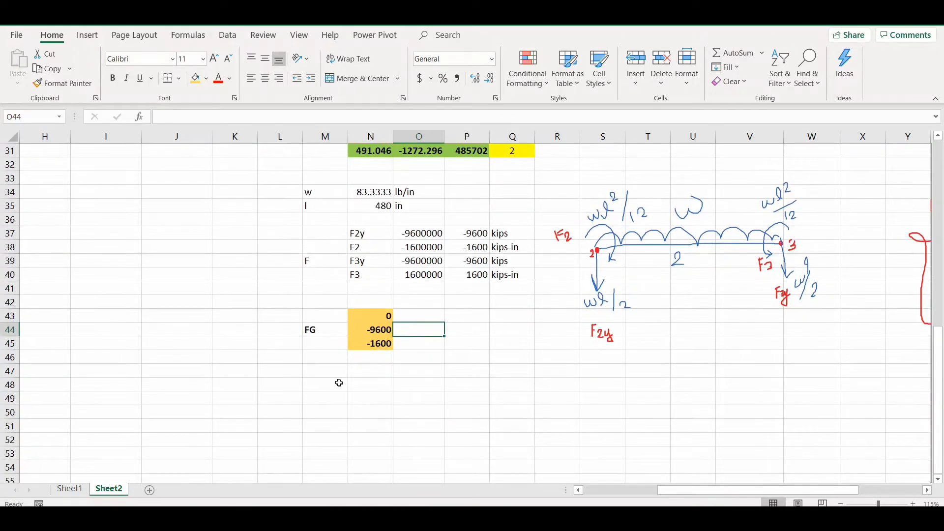
pyautogui.click(339, 383)
pyautogui.write('u2x')
pyautogui.press('Return')
pyautogui.write('u2y')
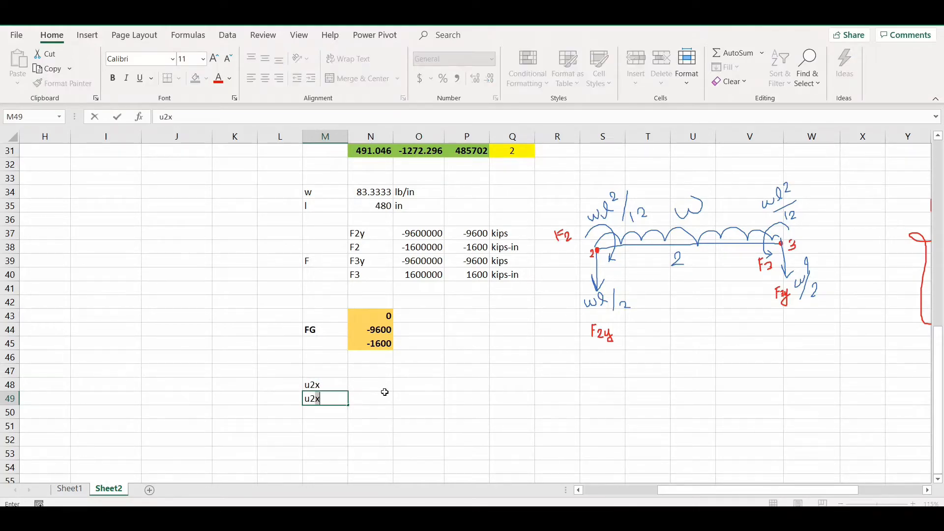
pyautogui.press('Return')
pyautogui.write('u2')
pyautogui.press('Return')
# Step: Compute the displacements in N48:N50 with the array formula =MMULT(MINVERSE(N29:P31),N43:N45)
pyautogui.moveTo(384, 383); pyautogui.dragTo(381, 419)
pyautogui.write('=')
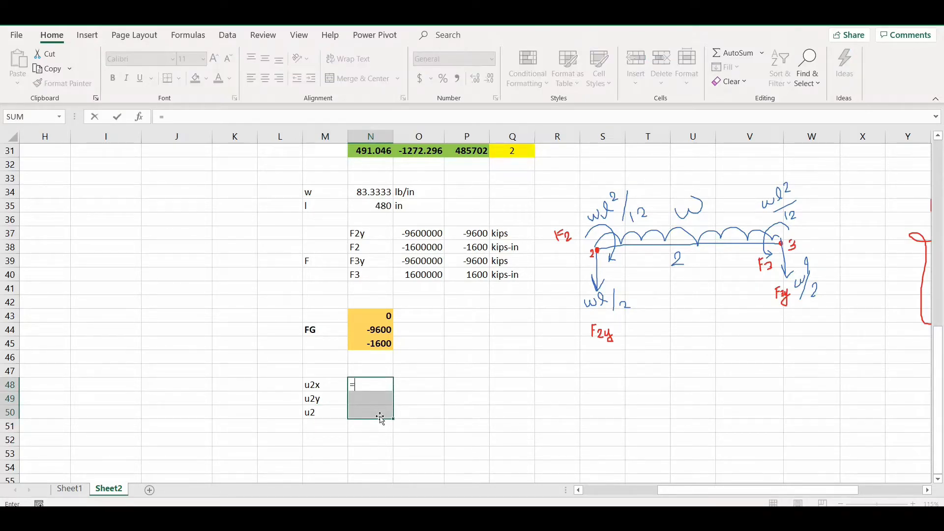
pyautogui.write('mmu')
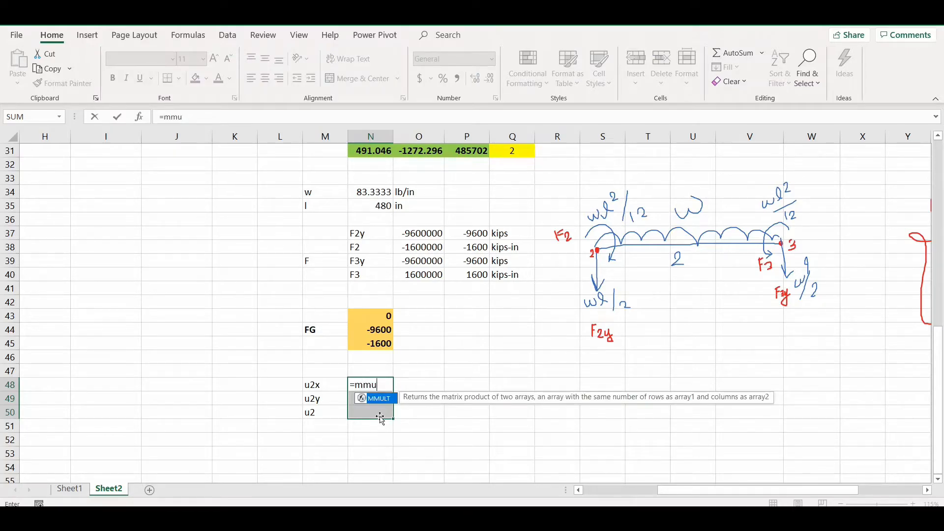
pyautogui.write('lt(')
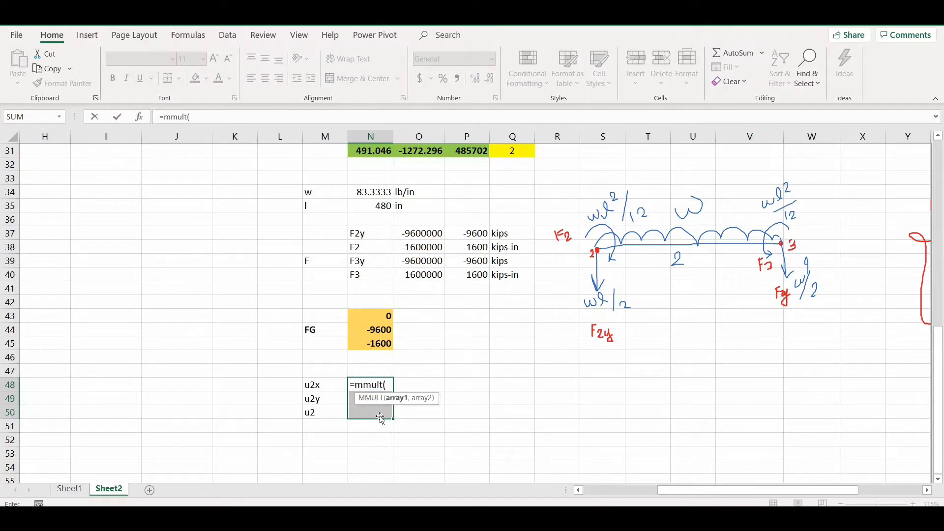
pyautogui.write('minverse(')
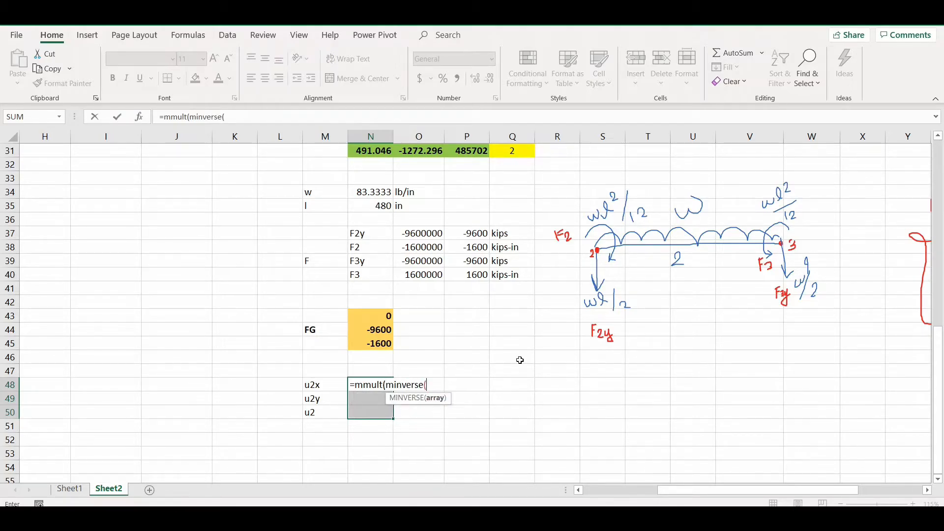
pyautogui.scroll(3, 520, 360)
pyautogui.moveTo(401, 254); pyautogui.dragTo(468, 281)
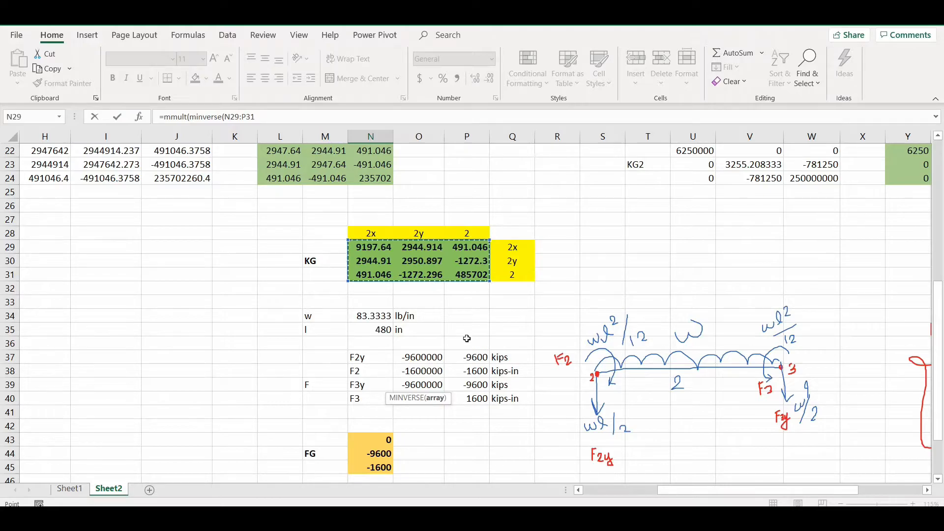
pyautogui.scroll(-2, 467, 338)
pyautogui.write('),')
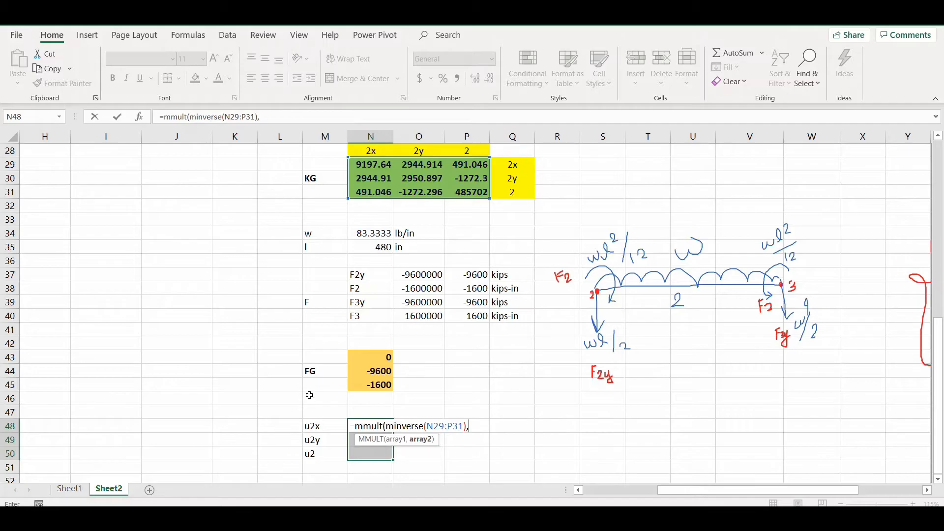
pyautogui.moveTo(361, 357); pyautogui.dragTo(365, 384)
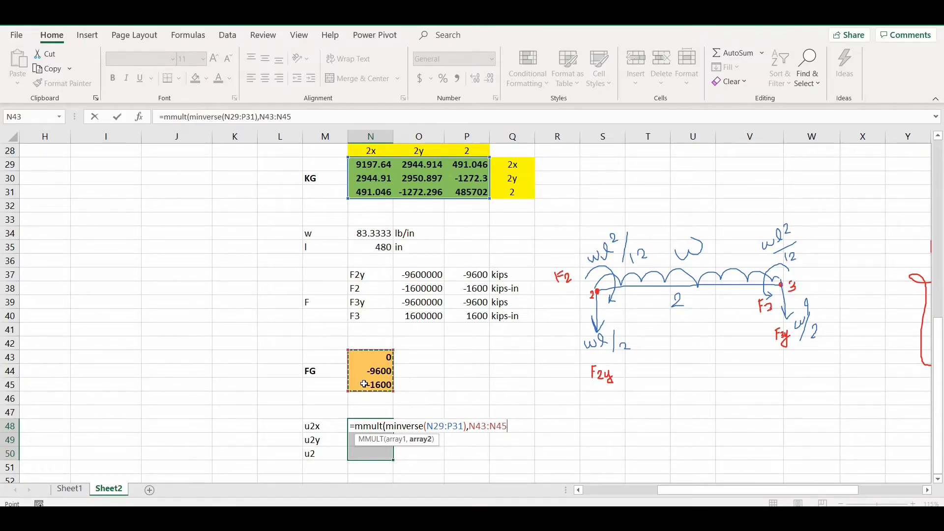
pyautogui.write(')')
pyautogui.press('Return')
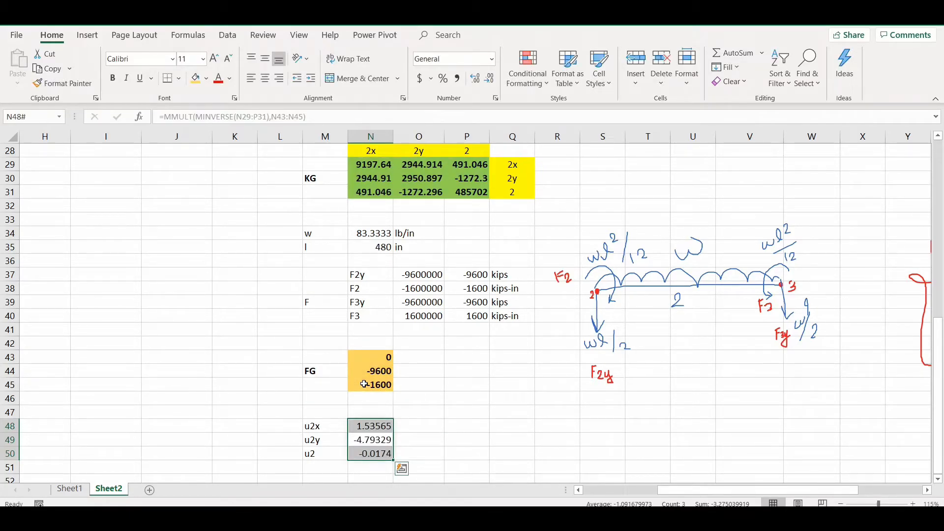
# Step: Correct the F2y formula in O37 to =-N34*N35/2 by removing the square on the length
pyautogui.click(420, 423)
pyautogui.click(468, 274)
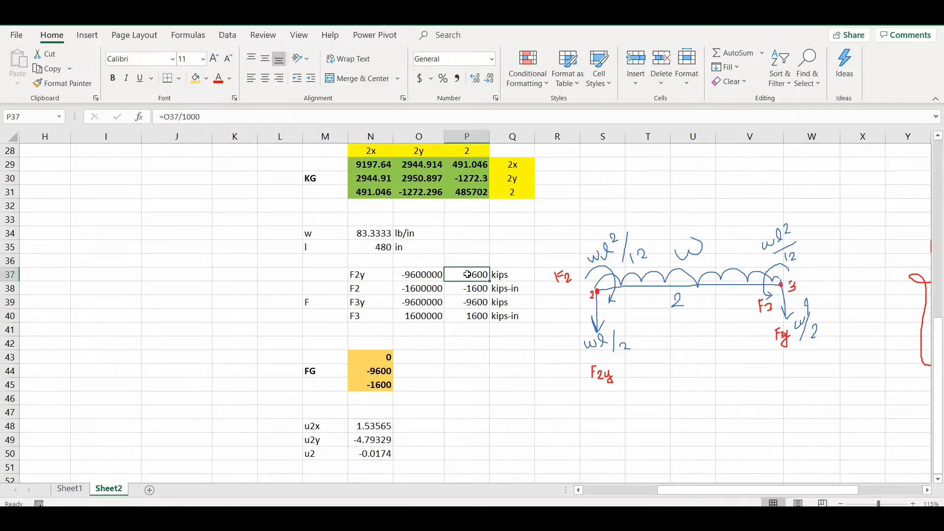
pyautogui.doubleClick(435, 275)
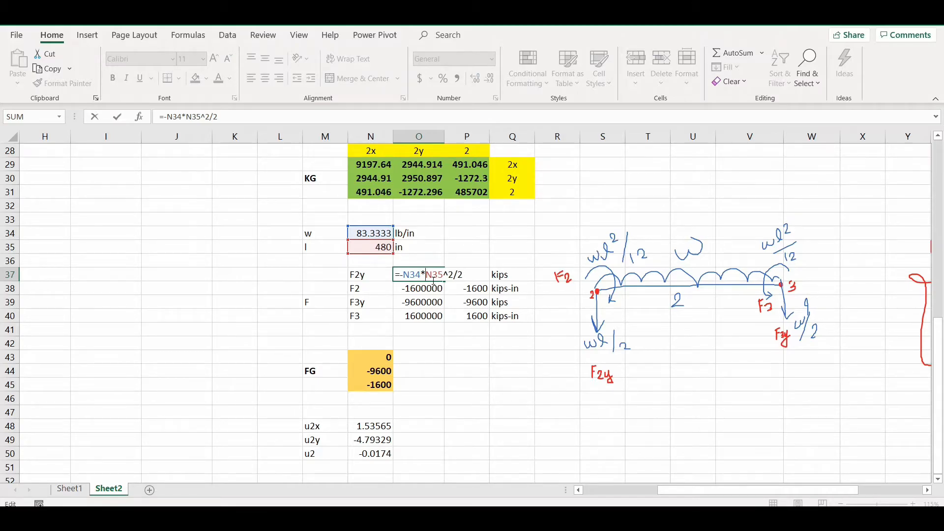
pyautogui.click(452, 274)
pyautogui.press('BackSpace')
pyautogui.press('BackSpace')
pyautogui.press('BackSpace')
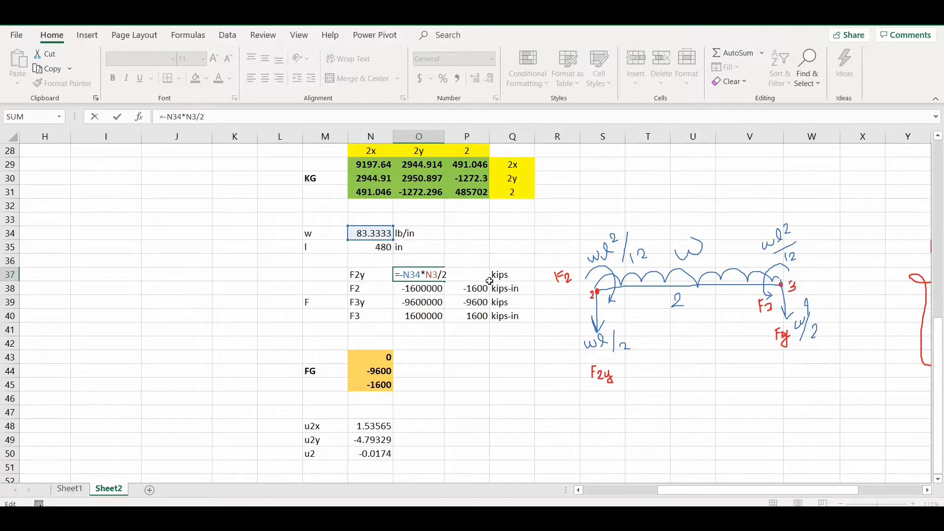
pyautogui.press('BackSpace')
pyautogui.press('BackSpace')
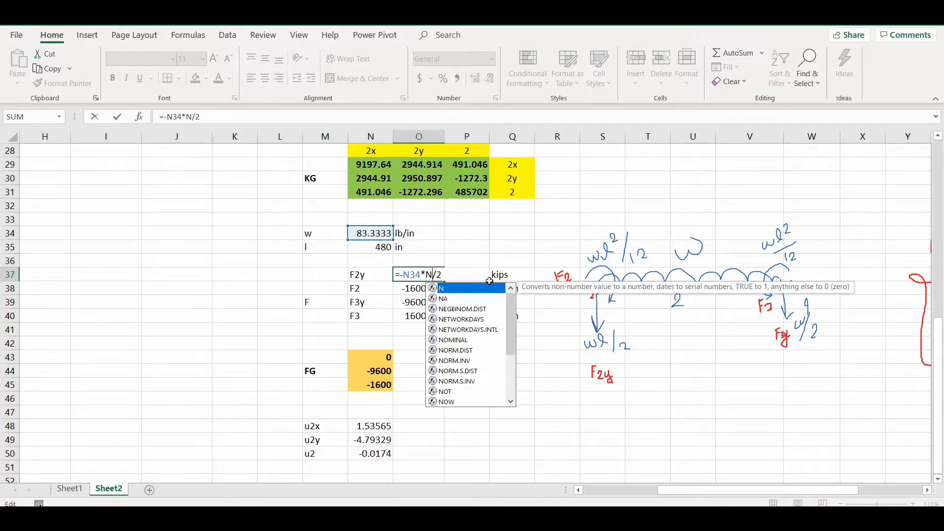
pyautogui.click(381, 246)
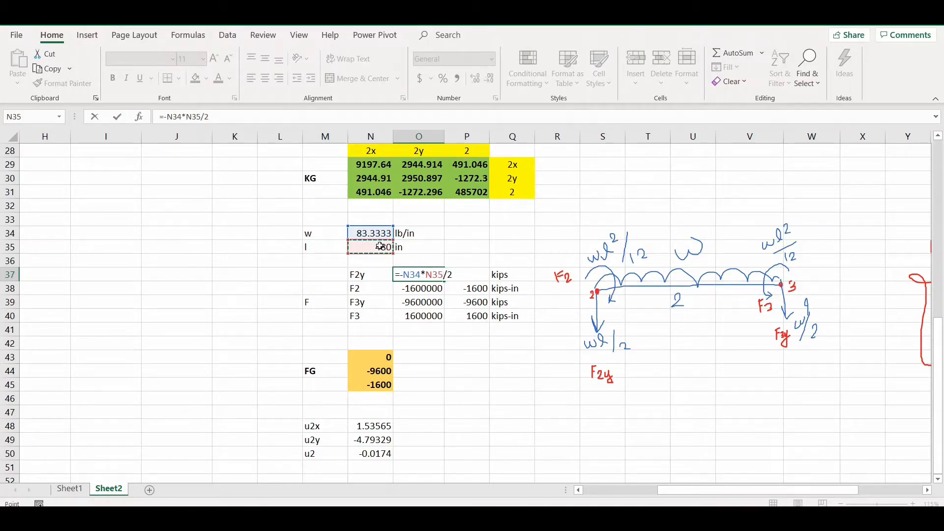
pyautogui.press('Return')
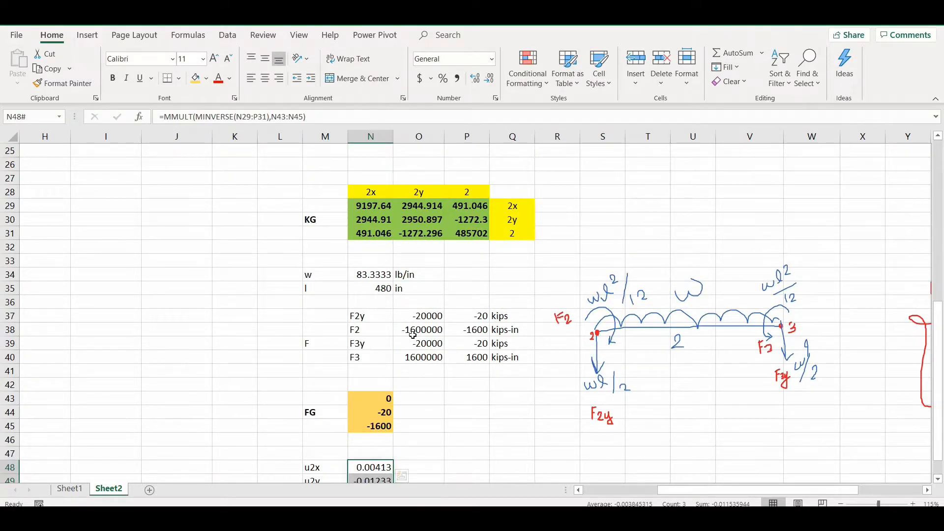
# Step: Check which KG1 and KG2 cells the KG formula in P30 adds, leaving the formula as it is
pyautogui.scroll(-1, 413, 335)
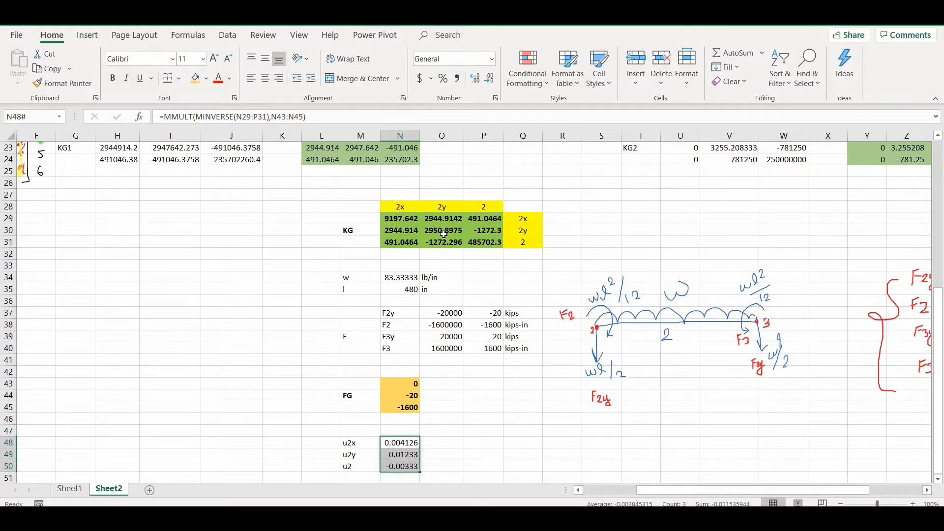
pyautogui.click(489, 233)
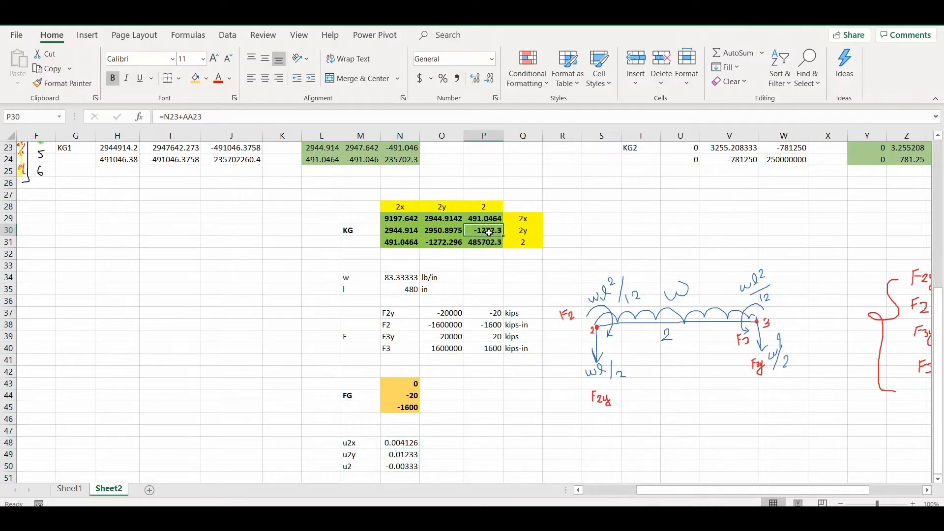
pyautogui.scroll(2, 553, 269)
pyautogui.doubleClick(494, 301)
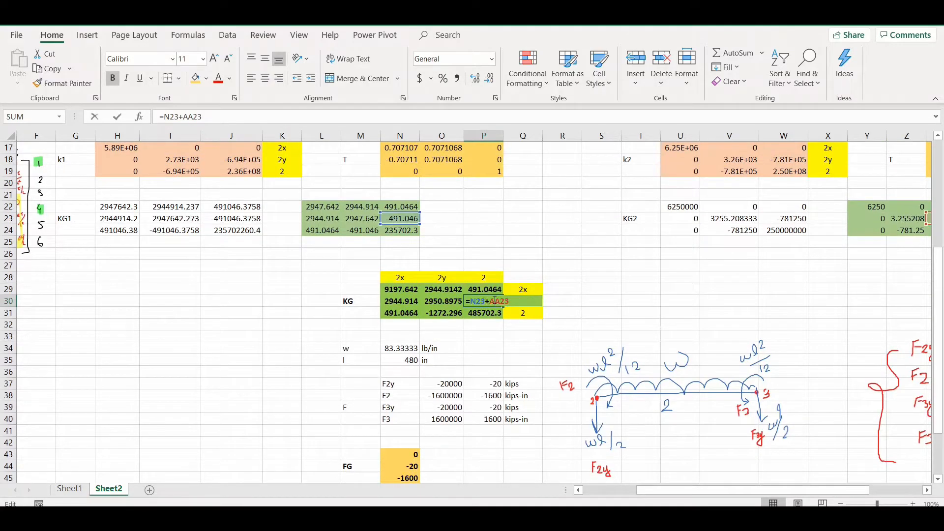
pyautogui.scroll(2, 596, 300)
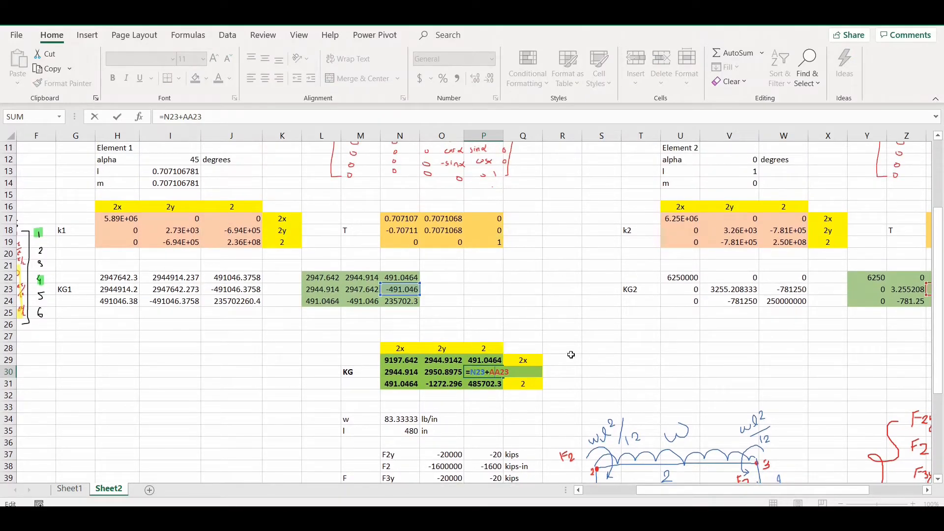
pyautogui.press('Escape')
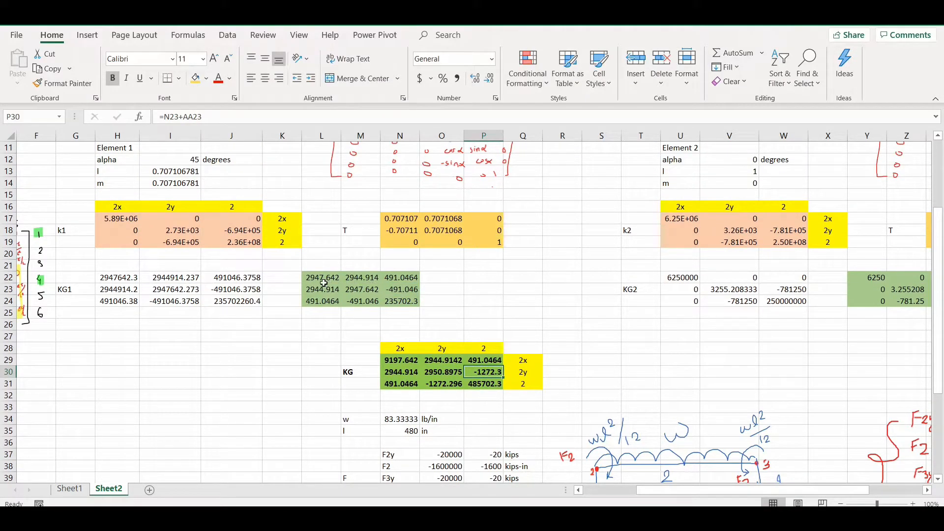
# Step: Make element 2's k2 coupling terms positive by setting W18 to =6*$I$4*$I$6/$V$7^2 and V19 to =W18
pyautogui.moveTo(771, 489); pyautogui.dragTo(694, 498)
pyautogui.scroll(4, 234, 306)
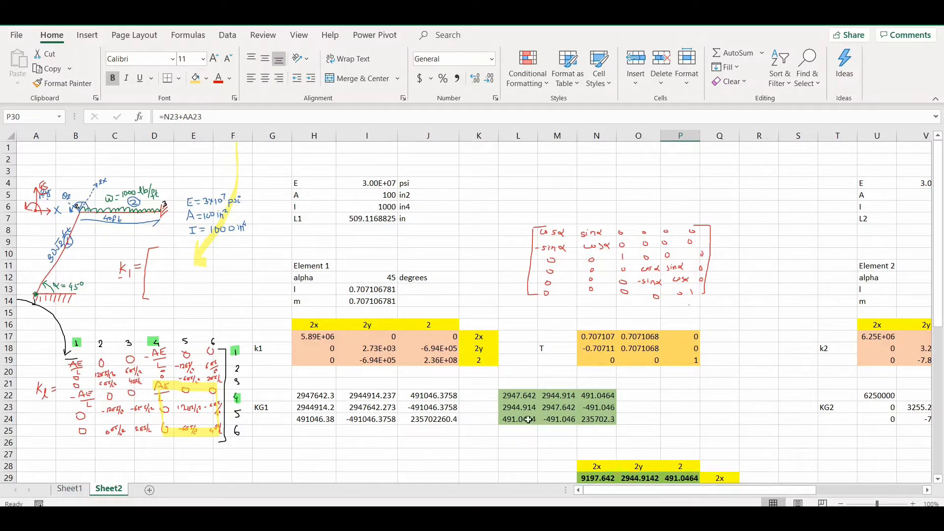
pyautogui.moveTo(700, 492); pyautogui.dragTo(808, 488)
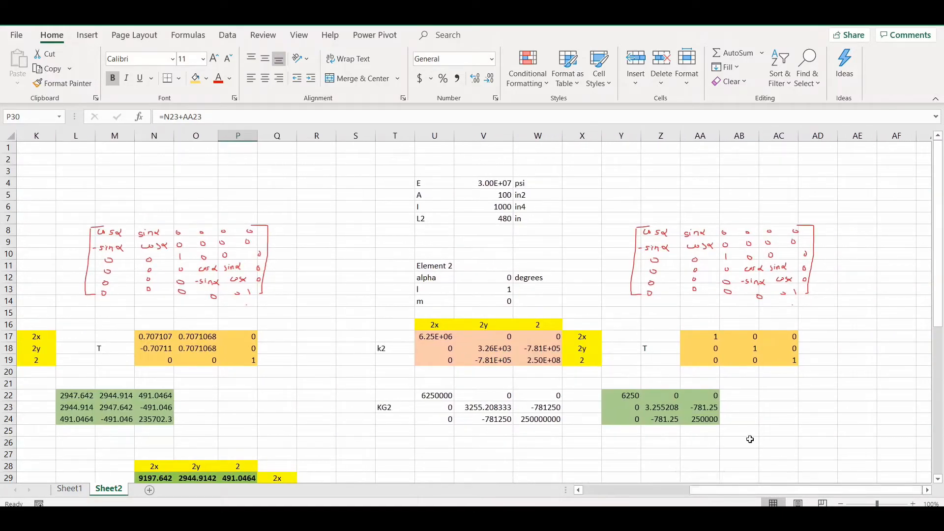
pyautogui.doubleClick(524, 348)
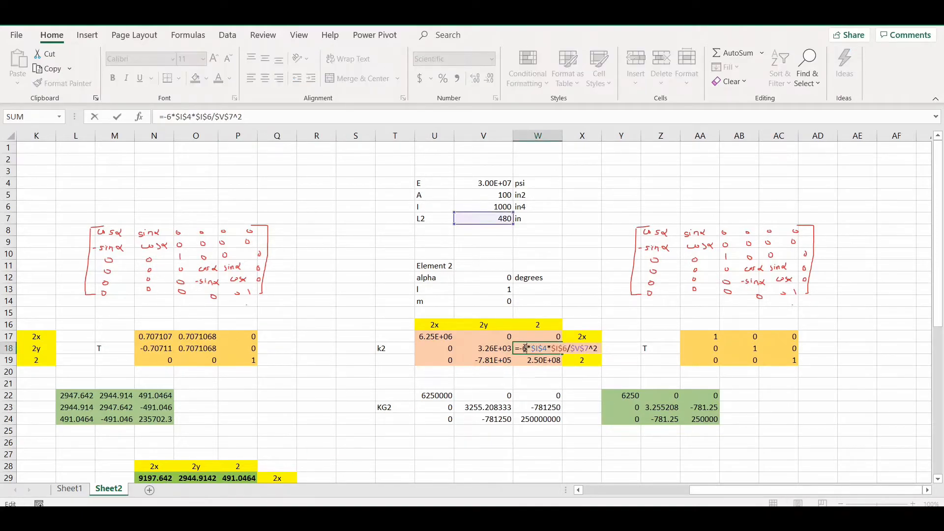
pyautogui.press('BackSpace')
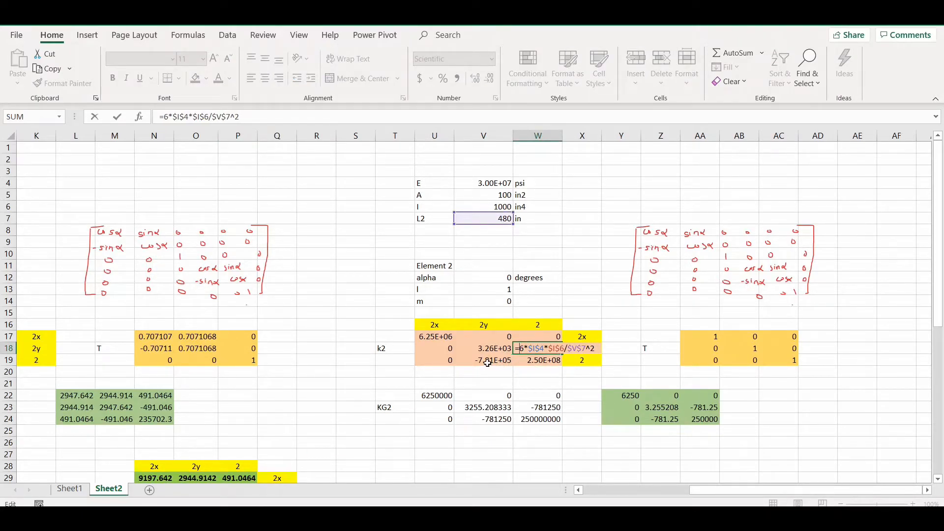
pyautogui.press('Return')
pyautogui.click(500, 361)
pyautogui.write('=W18')
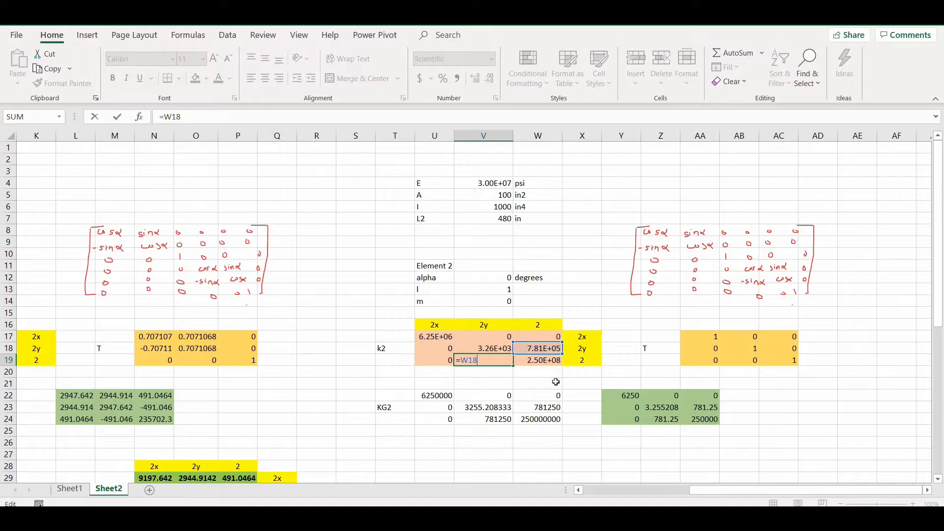
pyautogui.click(561, 397)
# Step: Add the units in, in and radians beside the u2x, u2y and u2 displacements in O48:O50
pyautogui.scroll(-10, 678, 398)
pyautogui.hscroll(-2, 546, 437)
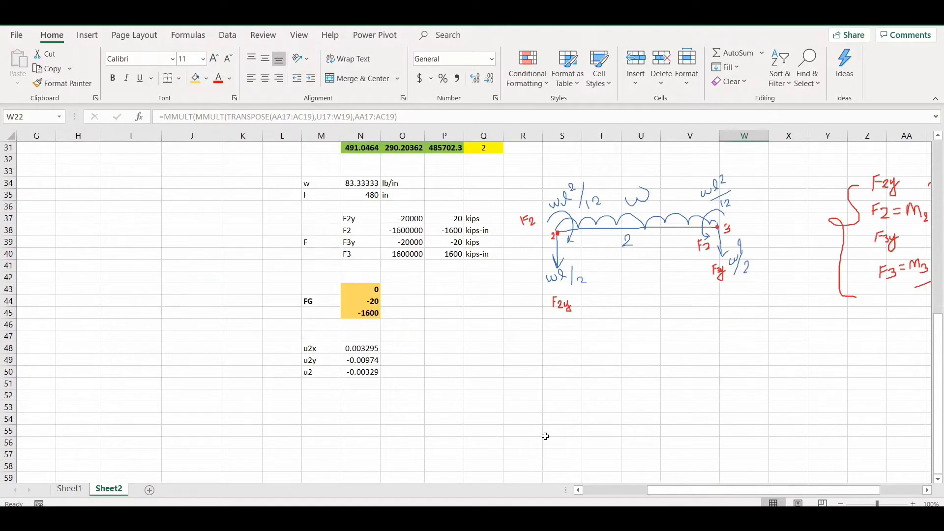
pyautogui.click(407, 350)
pyautogui.write('in')
pyautogui.press('Return')
pyautogui.write('in')
pyautogui.press('Return')
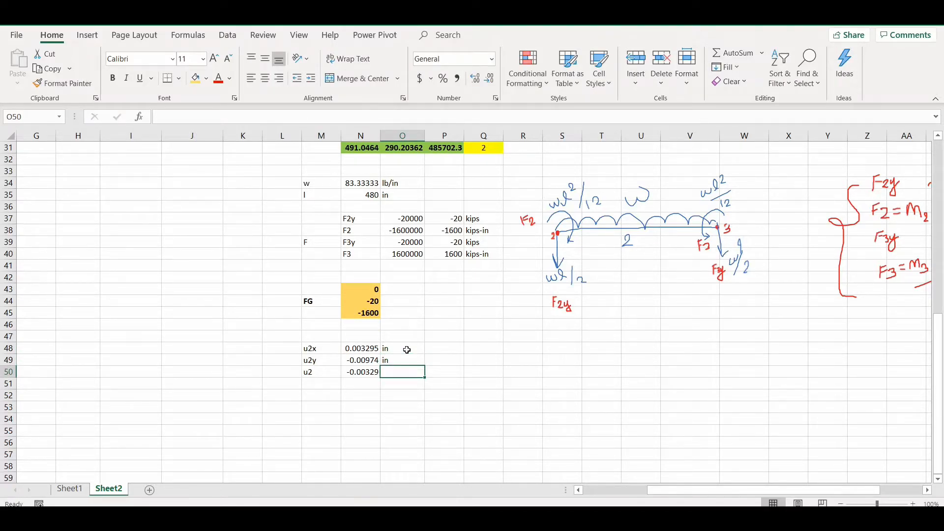
pyautogui.write('eadians')
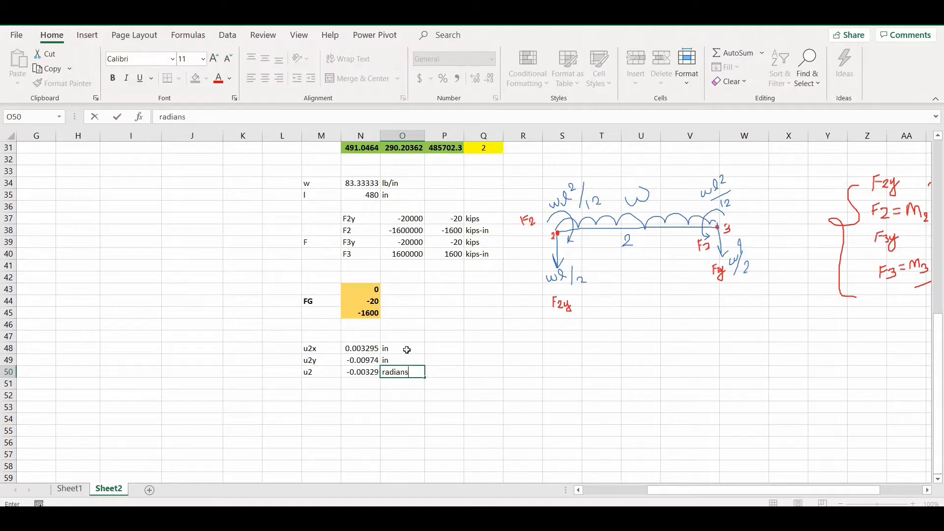
pyautogui.press('Return')
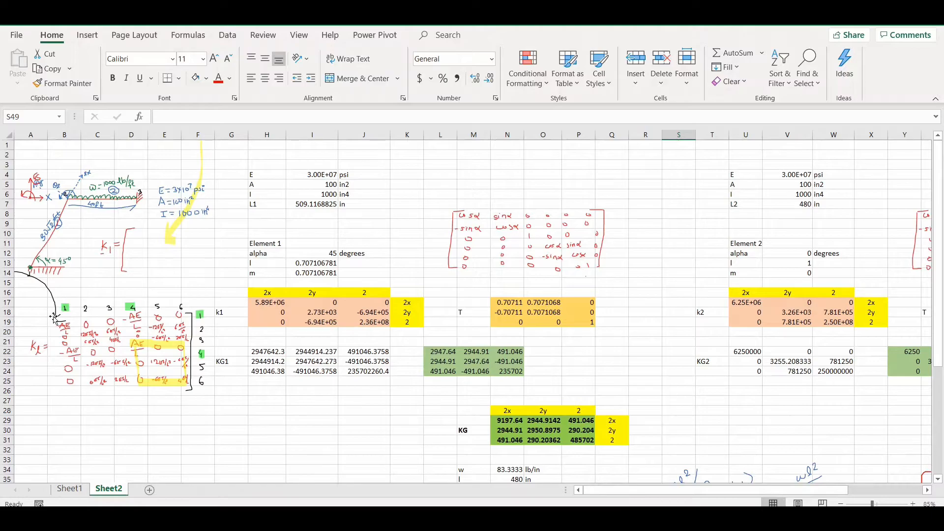
# Step: Copy element 1's k1 matrix with its 2x, 2y and 2 labels to I56:M59 below the displacements
pyautogui.click(104, 311)
pyautogui.click(311, 352)
pyautogui.moveTo(261, 304); pyautogui.dragTo(366, 314)
pyautogui.scroll(-2, 355, 314)
pyautogui.scroll(-1, 355, 313)
pyautogui.moveTo(232, 203); pyautogui.dragTo(410, 239)
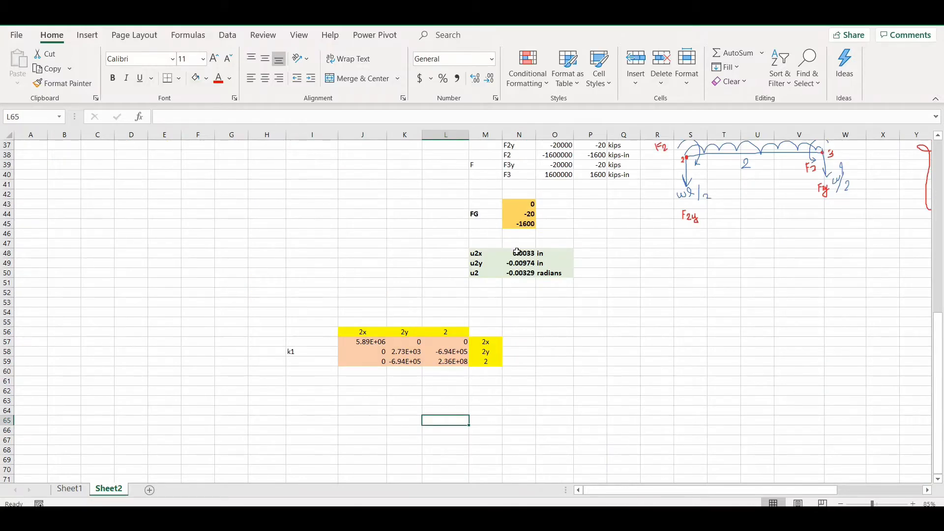
pyautogui.moveTo(520, 255); pyautogui.dragTo(522, 273)
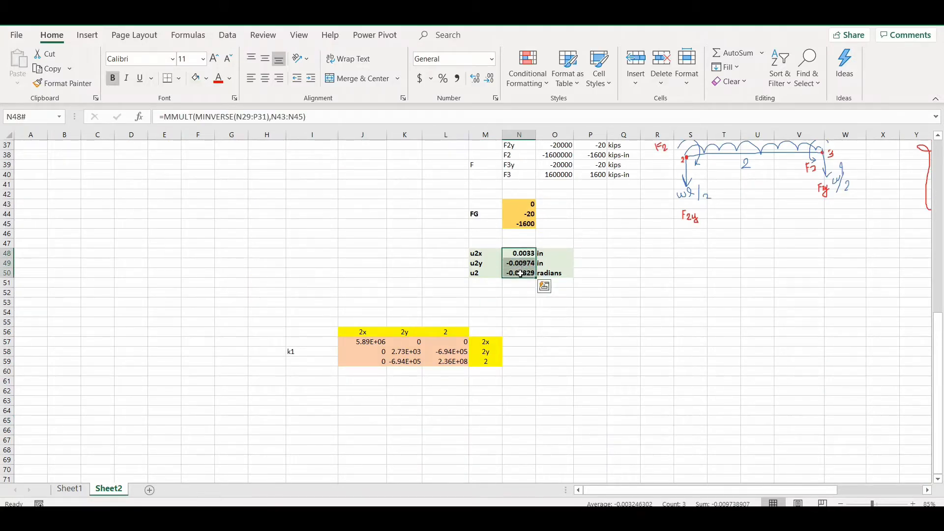
pyautogui.scroll(1, 738, 299)
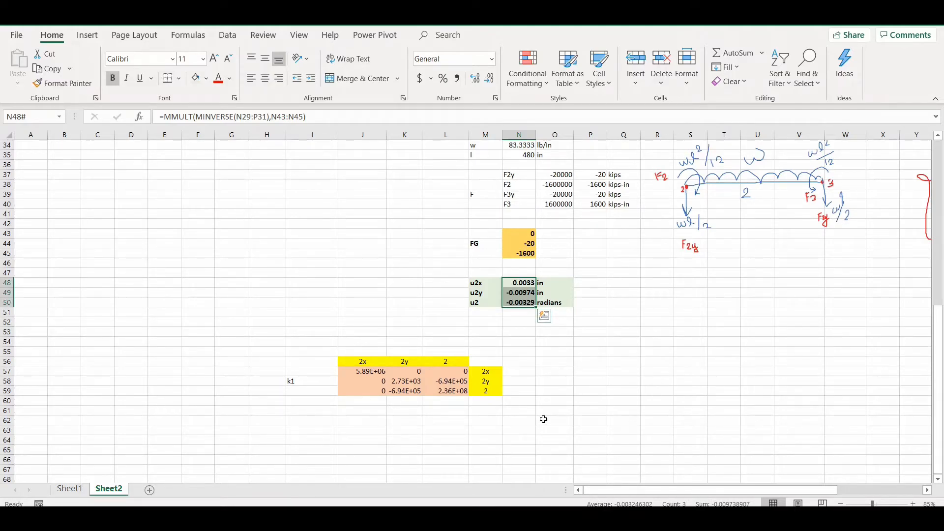
pyautogui.scroll(11, 544, 419)
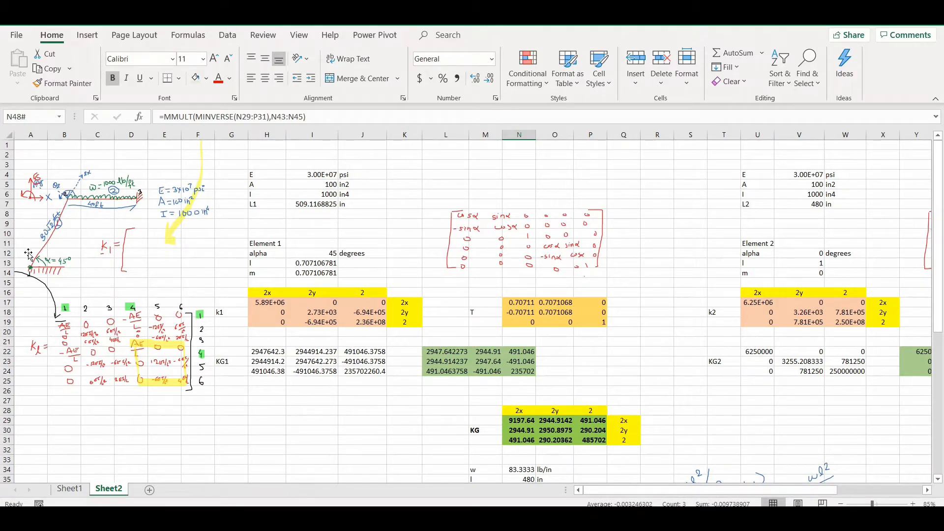
pyautogui.scroll(-14, 226, 312)
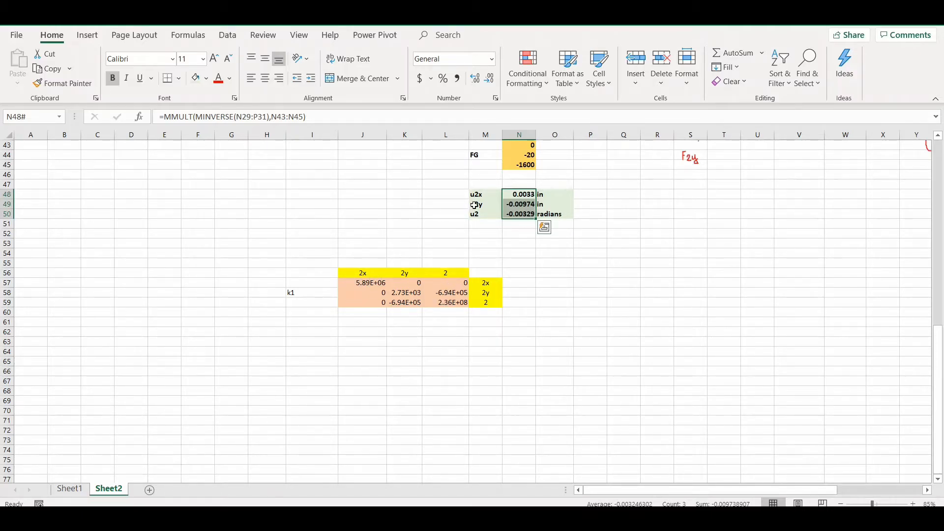
pyautogui.click(326, 352)
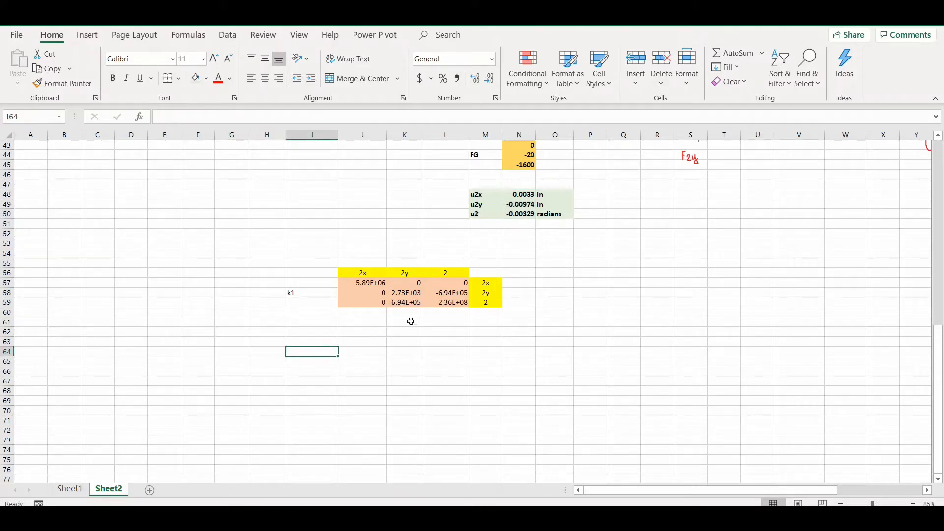
# Step: Add the note "Find the components in the local axis of element 1" in Q49 beside the displacements
pyautogui.click(619, 203)
pyautogui.write('Find the compon')
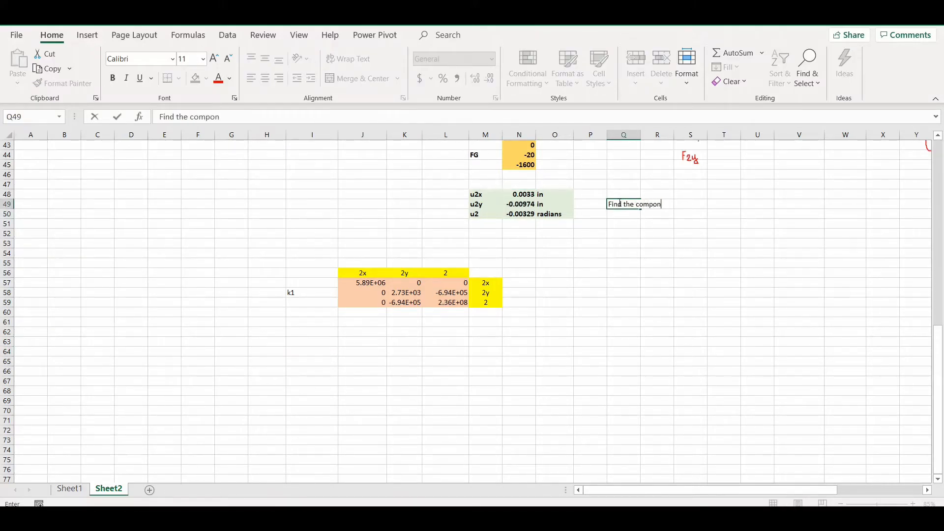
pyautogui.write('ents in the local axis of th')
pyautogui.write('leme')
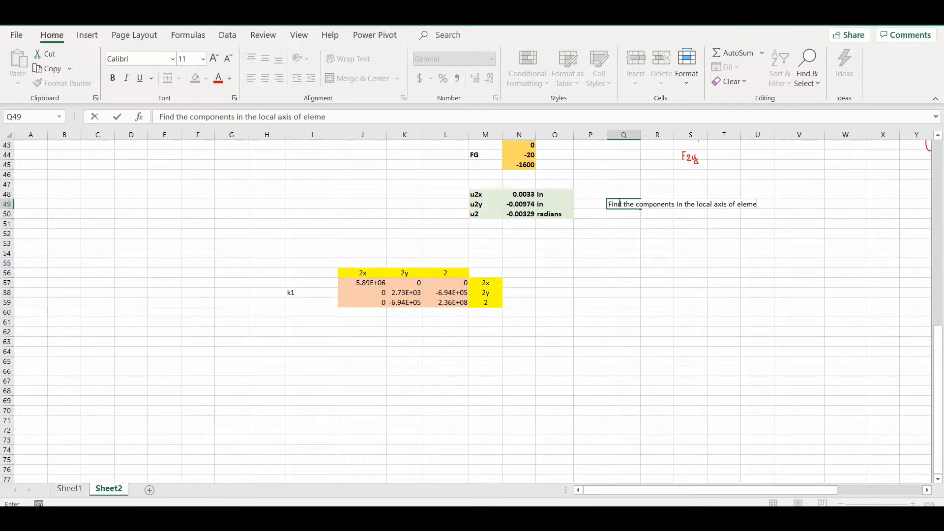
pyautogui.write('nt 1')
pyautogui.press('Return')
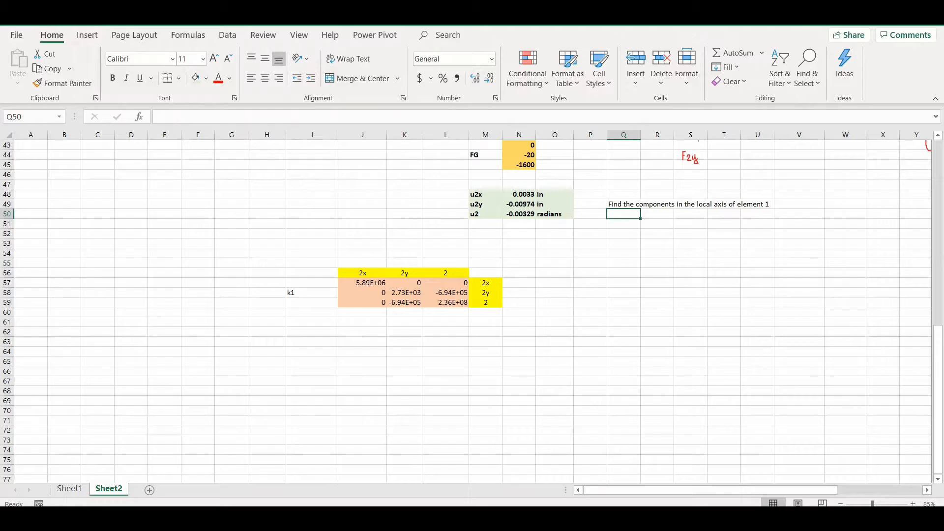
# Step: Enter "local displacement for element 1 at node 2" in I64 and the symbol u1 in L64
pyautogui.scroll(1, 325, 382)
pyautogui.doubleClick(324, 382)
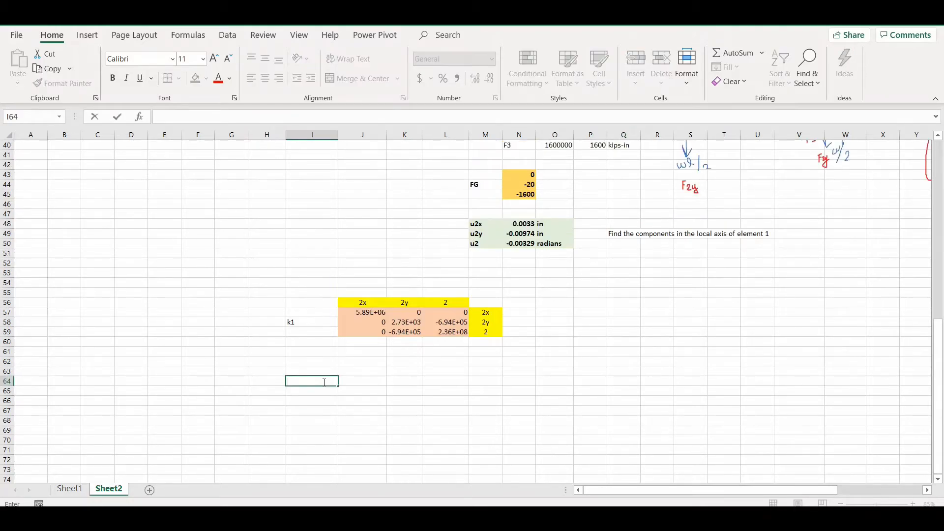
pyautogui.write('local displacement for elemen')
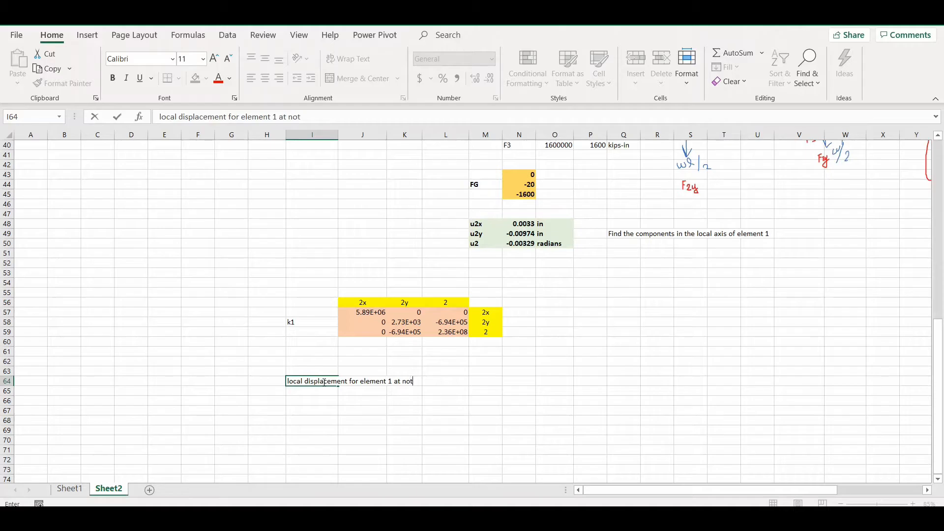
pyautogui.write('t 1 at node 2')
pyautogui.press('Right')
pyautogui.press('Right')
pyautogui.press('Right')
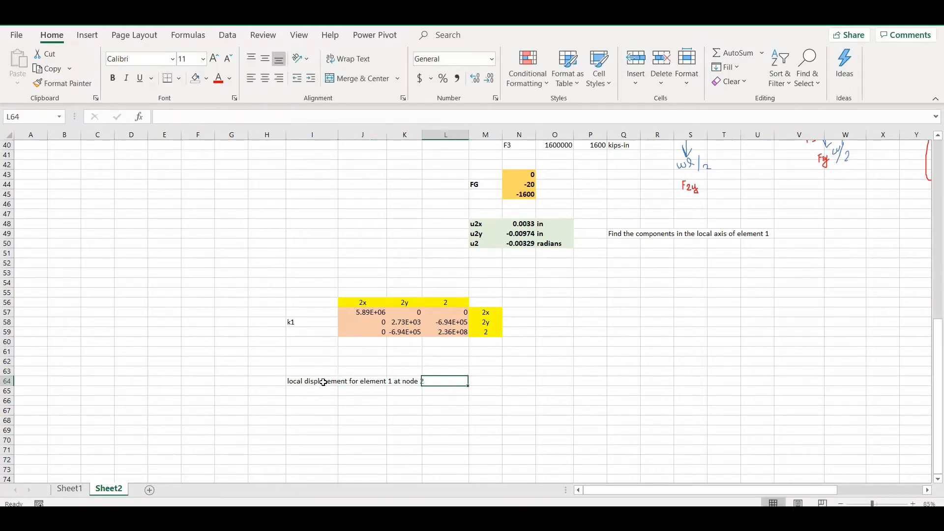
pyautogui.write('u1')
pyautogui.press('Right')
# Step: Compute the local displacements in M63:M65 with the array formula =MMULT(N17:P19,N48:N50)
pyautogui.write('=')
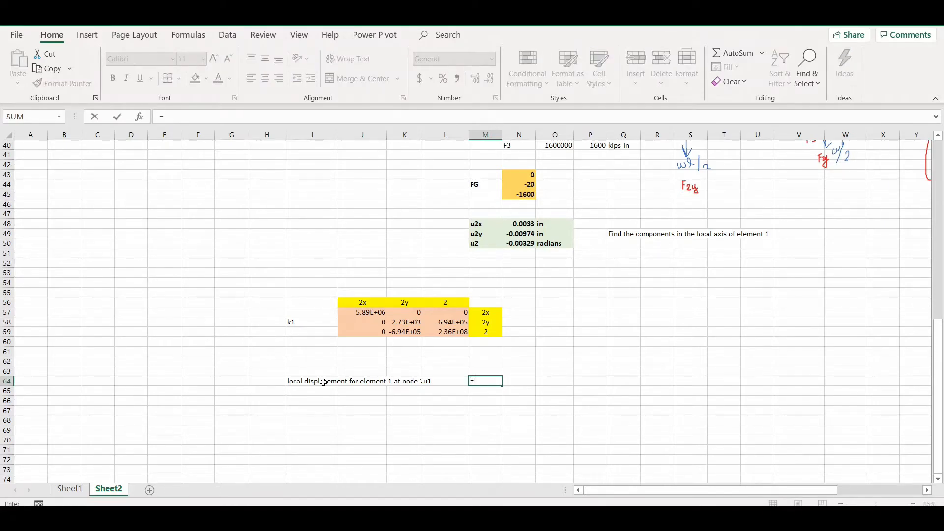
pyautogui.press('Escape')
pyautogui.moveTo(486, 371); pyautogui.dragTo(490, 400)
pyautogui.write('=mmult')
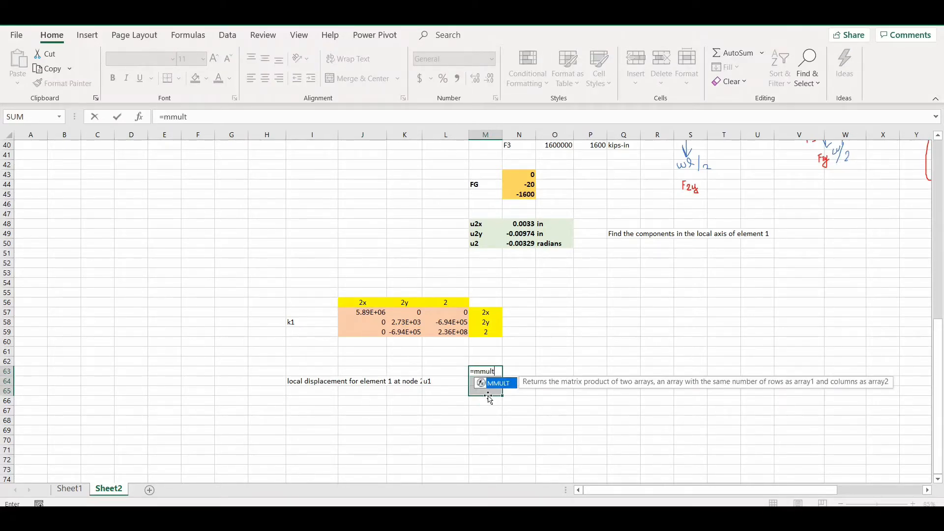
pyautogui.write('(')
pyautogui.scroll(12, 490, 399)
pyautogui.moveTo(519, 273); pyautogui.dragTo(591, 293)
pyautogui.write(',')
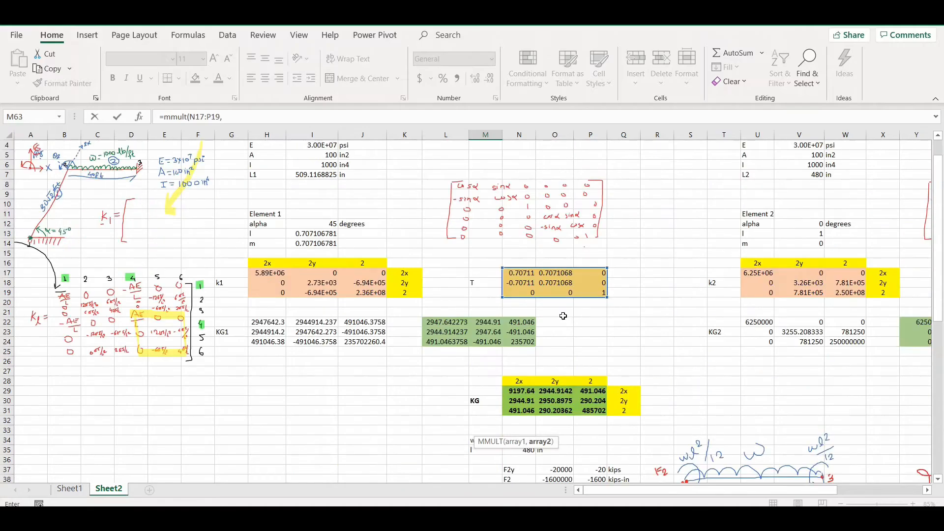
pyautogui.scroll(-8, 563, 316)
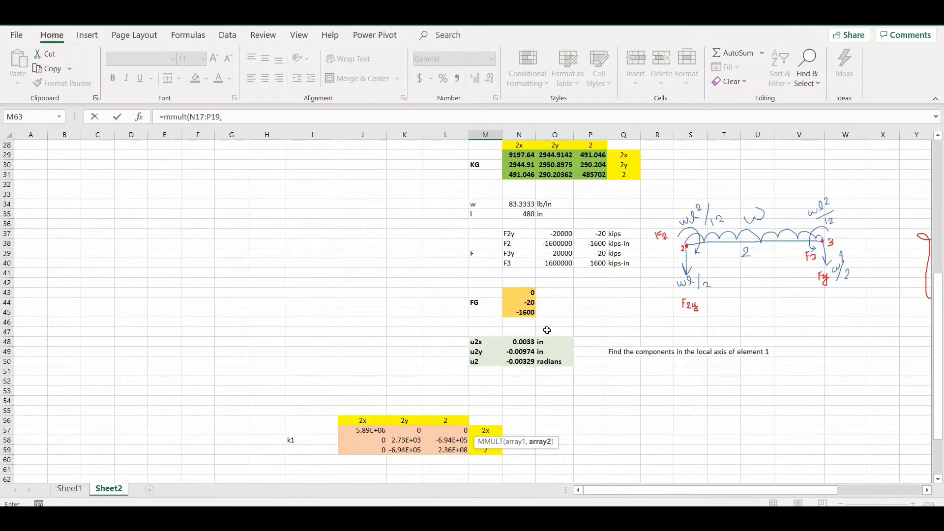
pyautogui.moveTo(531, 340); pyautogui.dragTo(527, 362)
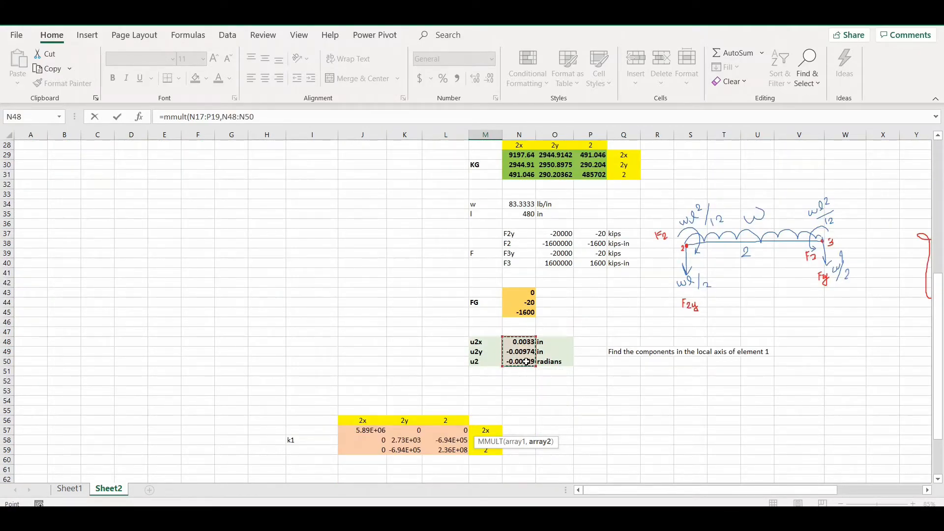
pyautogui.write(')')
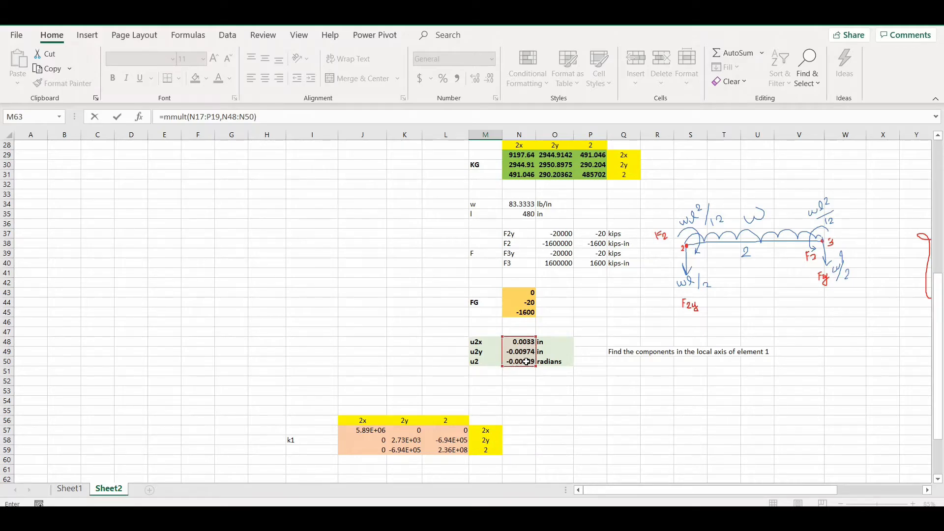
pyautogui.press('Return')
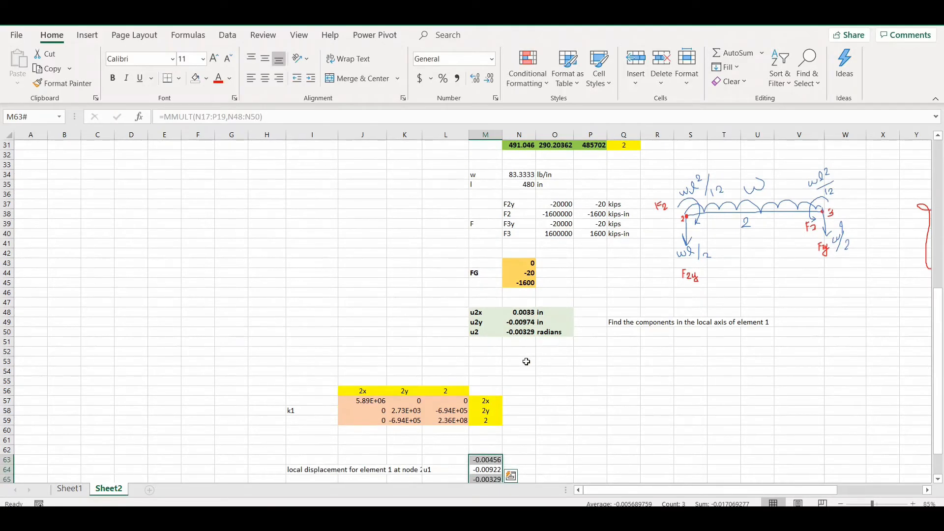
# Step: Add the units in, in and radians beside the local displacements in N63:N65
pyautogui.scroll(-3, 525, 360)
pyautogui.click(521, 373)
pyautogui.write('in')
pyautogui.press('Return')
pyautogui.write('in')
pyautogui.press('Return')
pyautogui.write('ra')
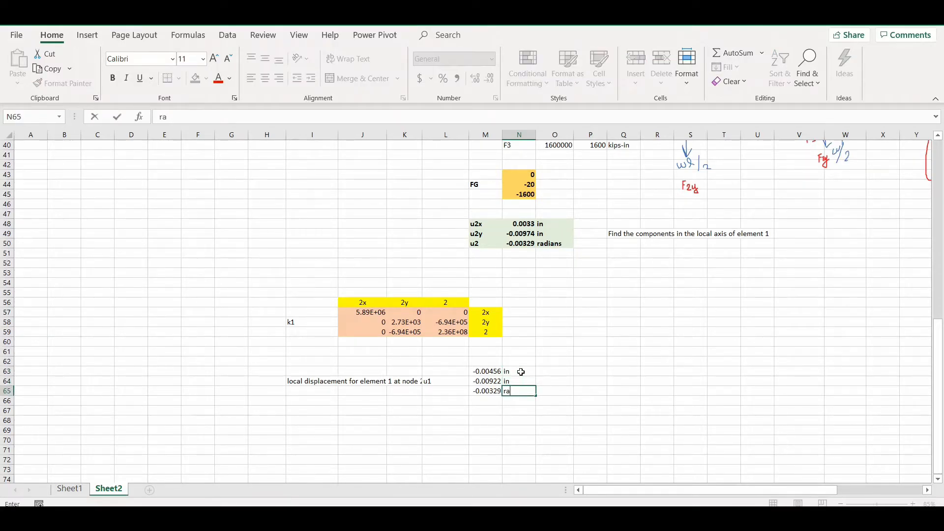
pyautogui.write('dians')
pyautogui.press('Tab')
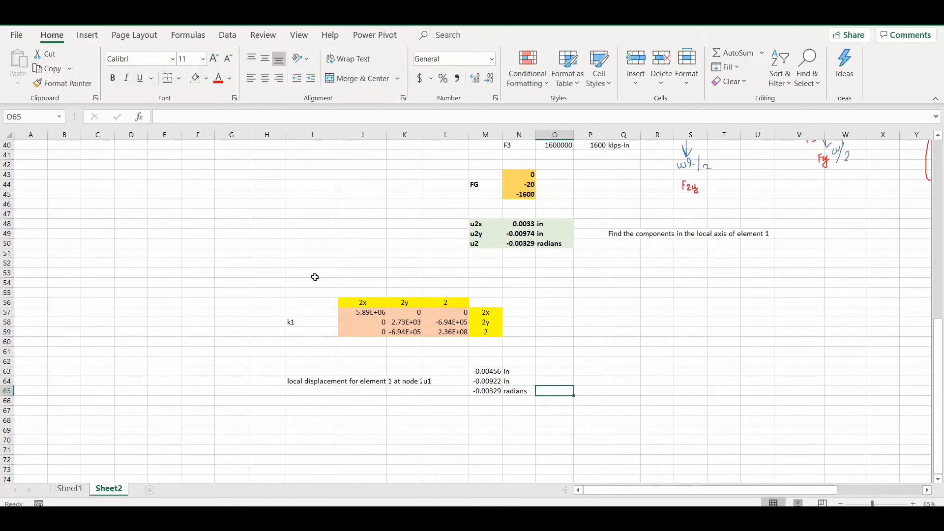
# Step: Switch to the OneNote notebook page with the handwritten frame and force sketches
pyautogui.hotkey('alt', 'Tab')
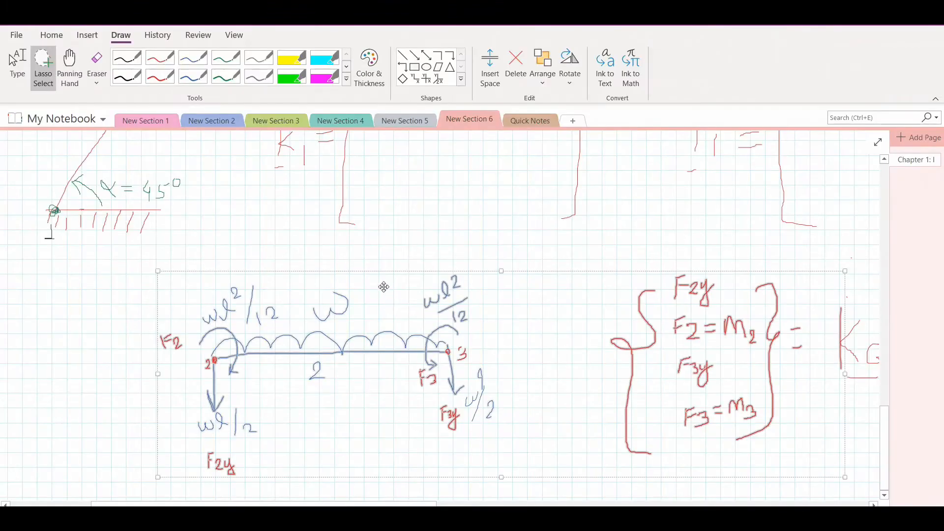
# Step: Switch to the Excel workbook and copy the k1 matrix with its labels from I56:M59 to I72:M75 on Sheet2
pyautogui.scroll(4, 518, 347)
pyautogui.scroll(3, 518, 347)
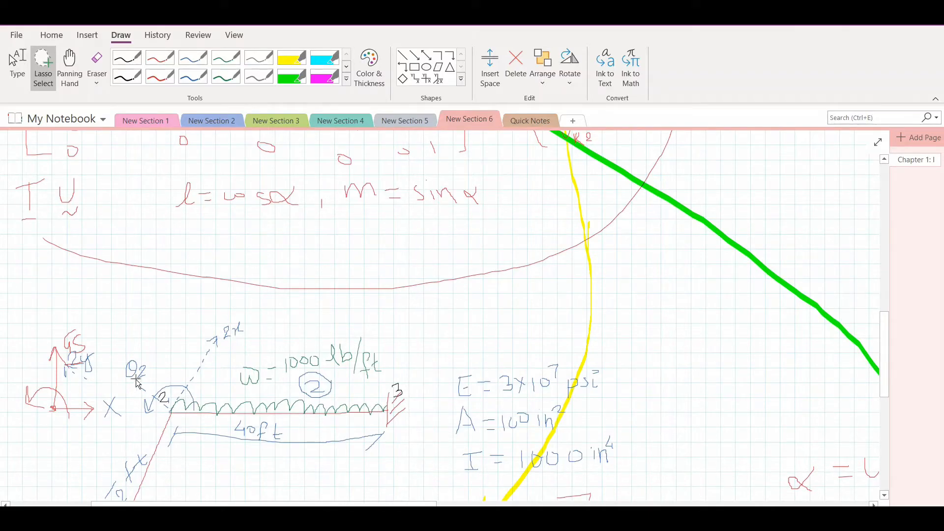
pyautogui.hotkey('alt', 'Tab')
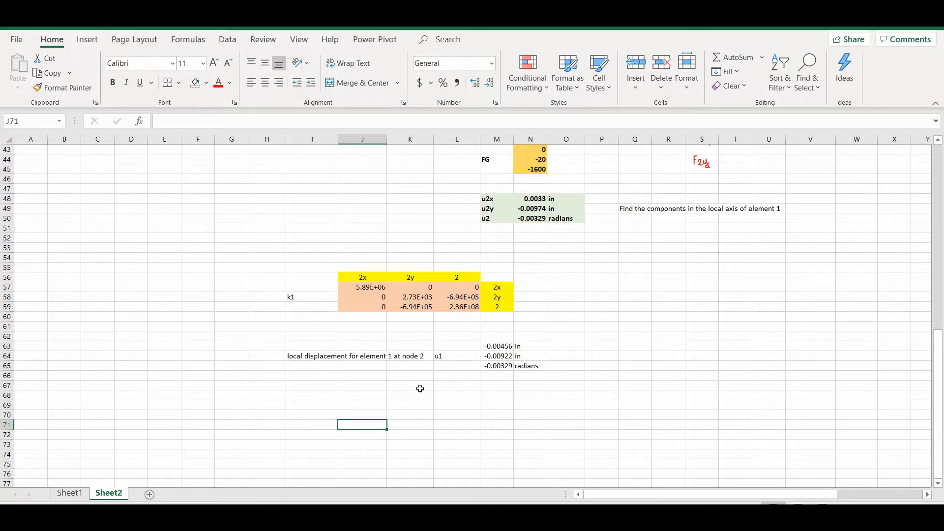
pyautogui.scroll(14, 420, 389)
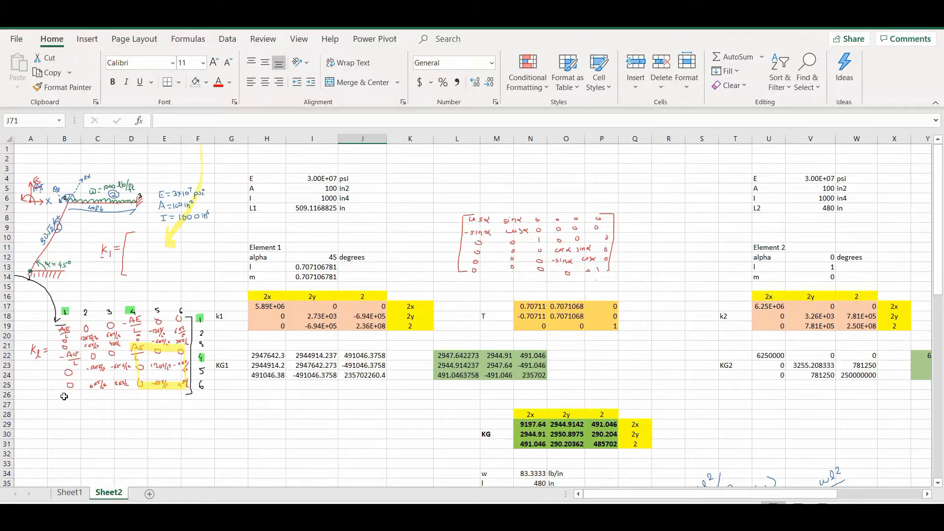
pyautogui.scroll(-14, 260, 312)
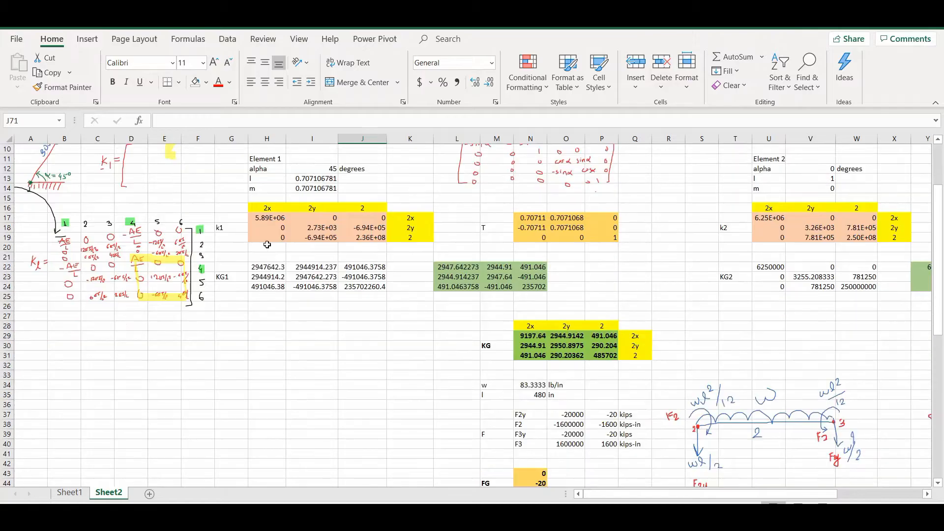
pyautogui.moveTo(306, 276); pyautogui.dragTo(491, 309)
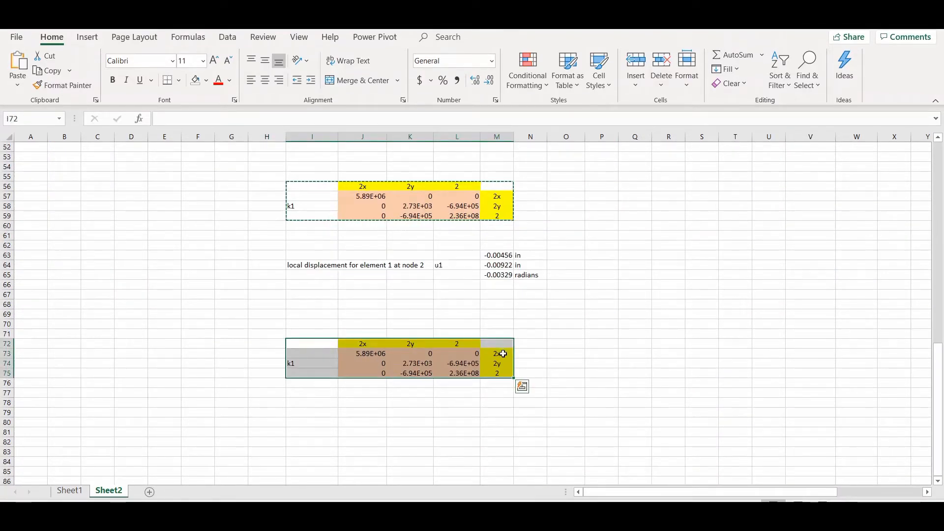
# Step: Move the copied block's values to M77:O79 and its headings to M72:O72, and head J72:L72 with 1x, 1y and 1
pyautogui.moveTo(502, 354); pyautogui.dragTo(498, 373)
pyautogui.moveTo(367, 354); pyautogui.dragTo(564, 349)
pyautogui.click(367, 344)
pyautogui.write('1x')
pyautogui.press('Tab')
pyautogui.write('1y')
pyautogui.press('Tab')
pyautogui.write('1')
pyautogui.press('Return')
# Step: Reference M77 in J73 and fill J73:L75 with matching references to the node 2 block
pyautogui.write('=')
pyautogui.click(497, 393)
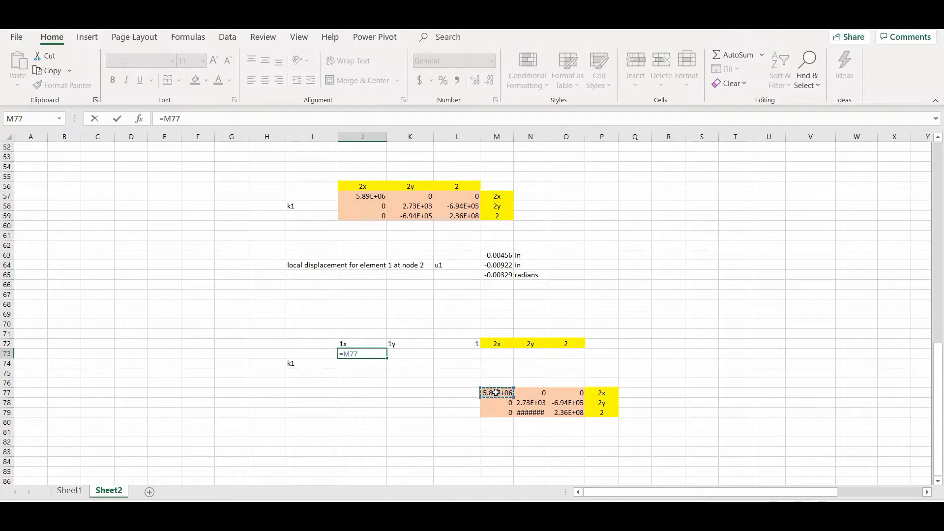
pyautogui.press('Return')
pyautogui.click(362, 354)
pyautogui.moveTo(387, 359); pyautogui.dragTo(603, 422)
# Step: Move the node 2 block with its row labels up one row to M76:P78
pyautogui.click(530, 402)
pyautogui.moveTo(498, 394); pyautogui.dragTo(602, 422)
pyautogui.moveTo(545, 388); pyautogui.dragTo(544, 379)
pyautogui.click(635, 373)
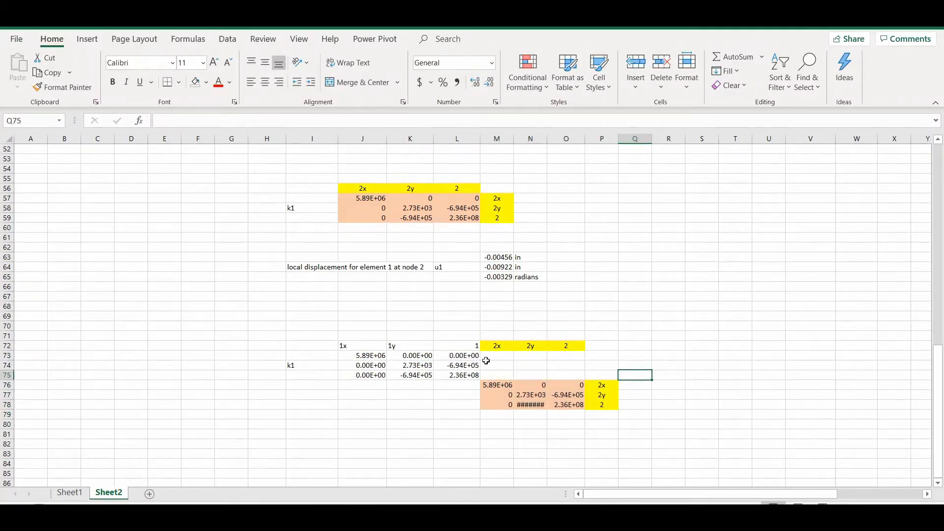
# Step: Check the handwritten element matrix and reverse the signs of L74 and K75 by negating their references to O77 and N78
pyautogui.scroll(3, 361, 356)
pyautogui.scroll(4, 362, 356)
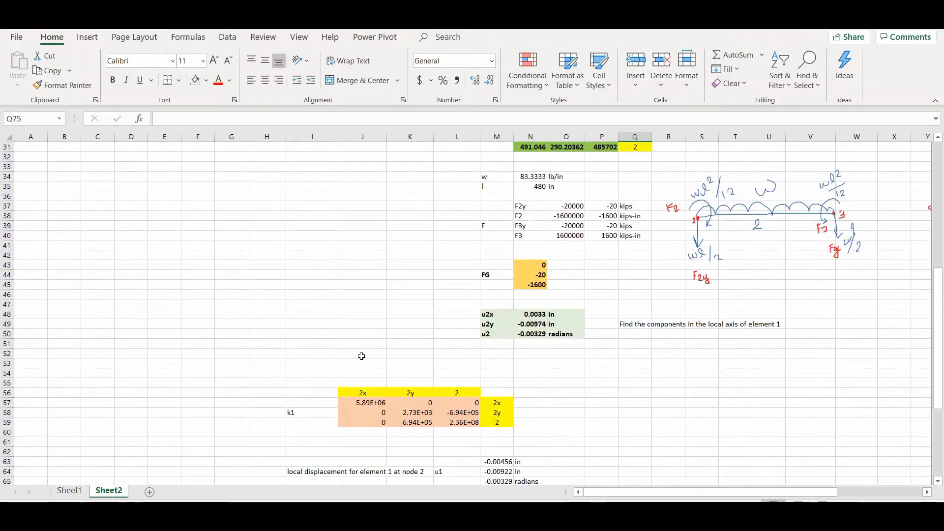
pyautogui.scroll(-7, 366, 361)
pyautogui.scroll(15, 363, 363)
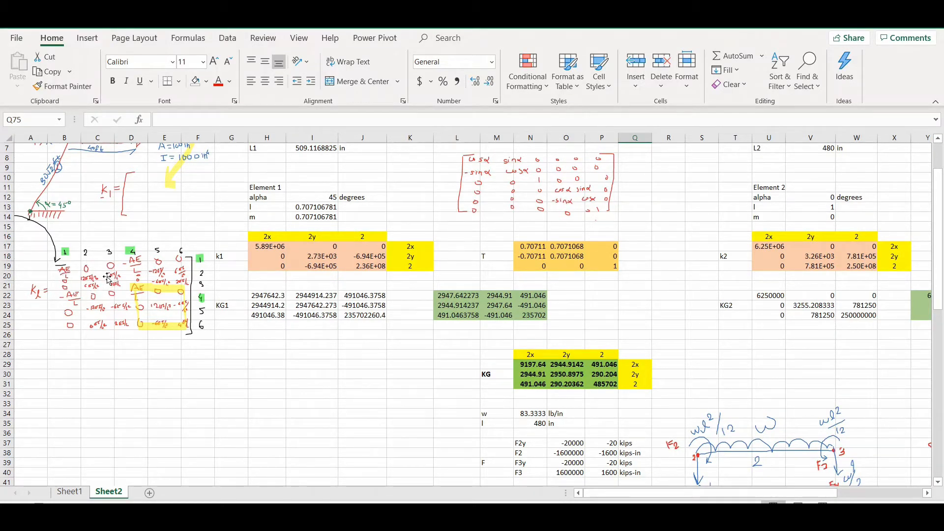
pyautogui.scroll(-15, 294, 351)
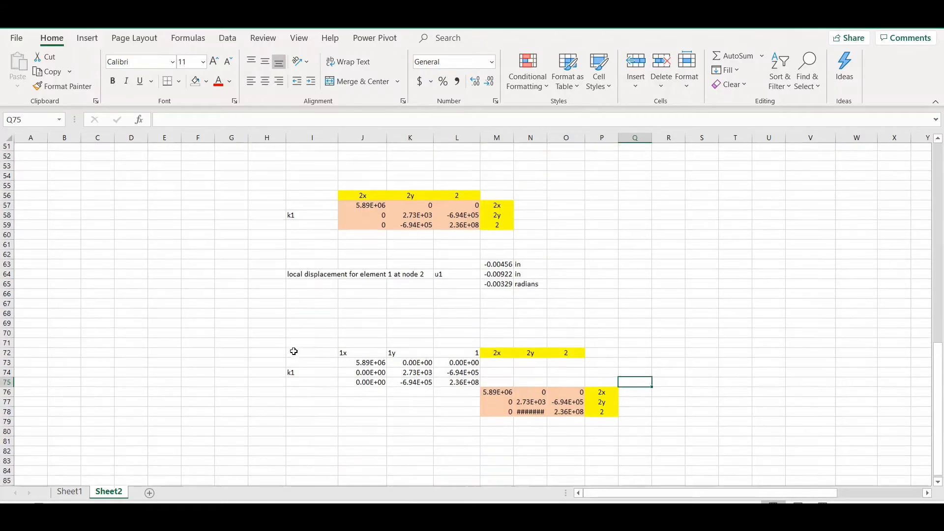
pyautogui.scroll(-1, 294, 351)
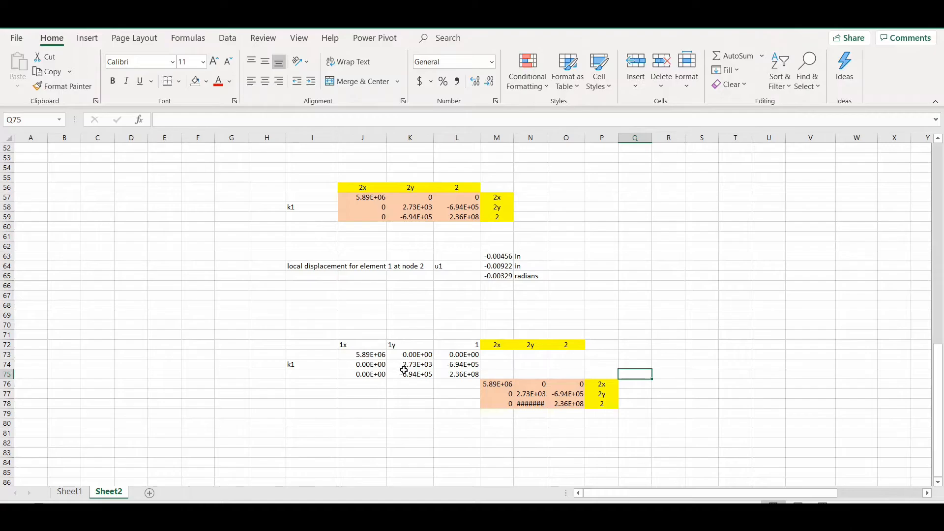
pyautogui.click(453, 364)
pyautogui.write('=O77')
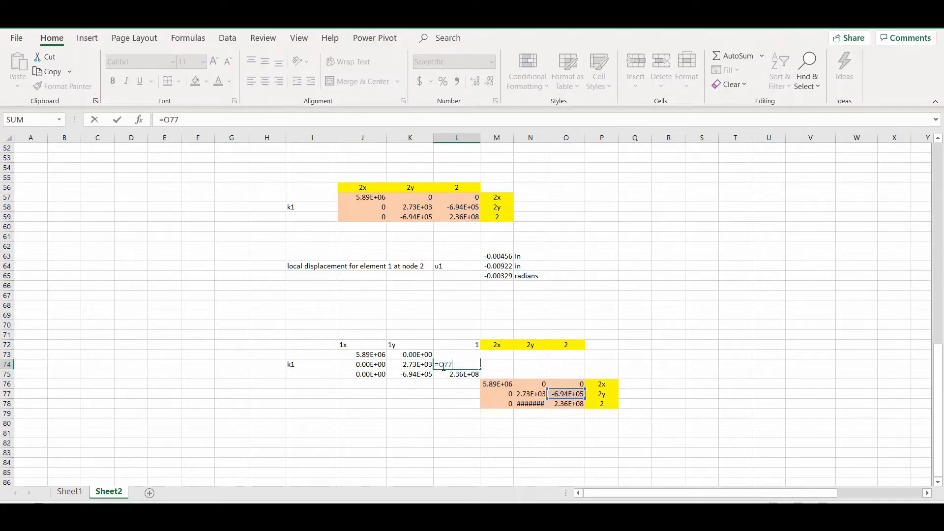
pyautogui.press('Return')
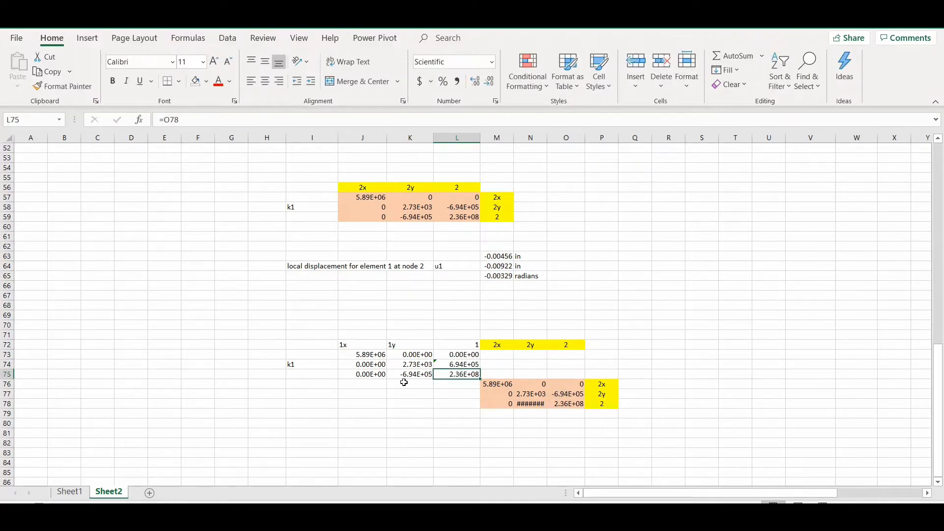
pyautogui.click(396, 376)
pyautogui.write('=N78')
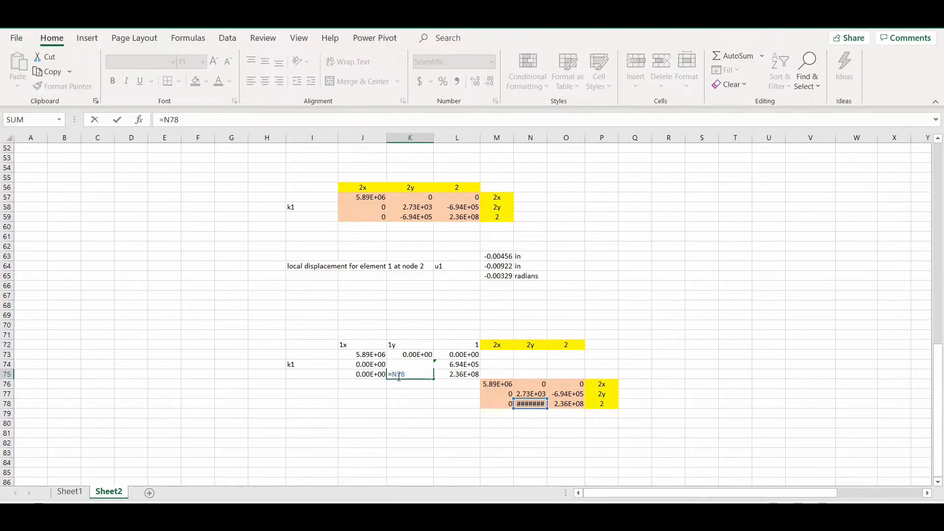
pyautogui.press('Return')
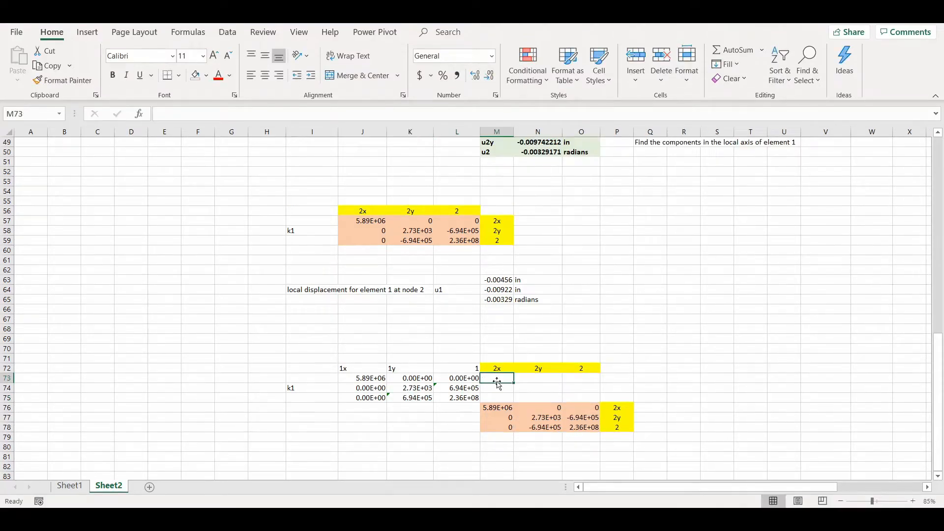
# Step: Enter =-J73 in M73 and zeros in N73:O73 and M74:M75, and fill the mirrored 2x, 2y and 2 entries in J76:J78
pyautogui.write('=-J73')
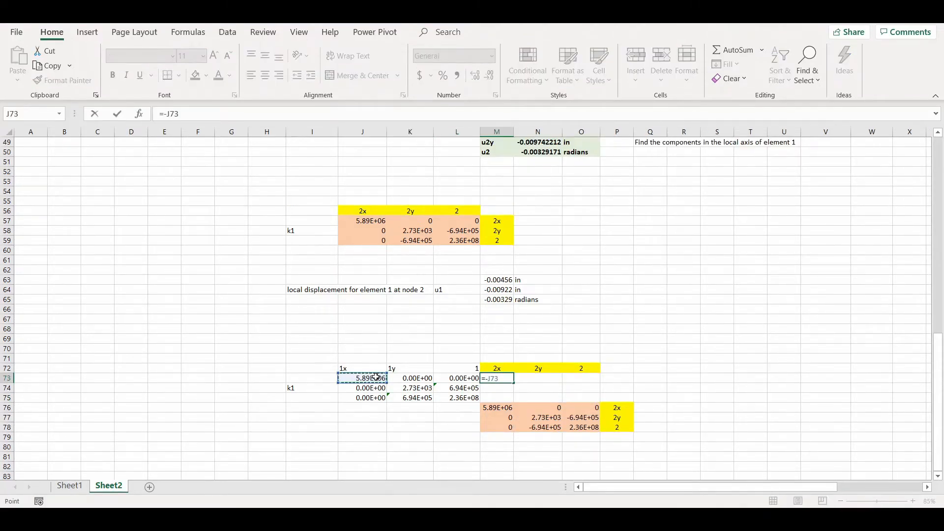
pyautogui.click(578, 377)
pyautogui.write('0')
pyautogui.click(499, 388)
pyautogui.write('0')
pyautogui.press('Return')
pyautogui.write('0')
pyautogui.click(371, 407)
pyautogui.write('0')
pyautogui.press('BackSpace')
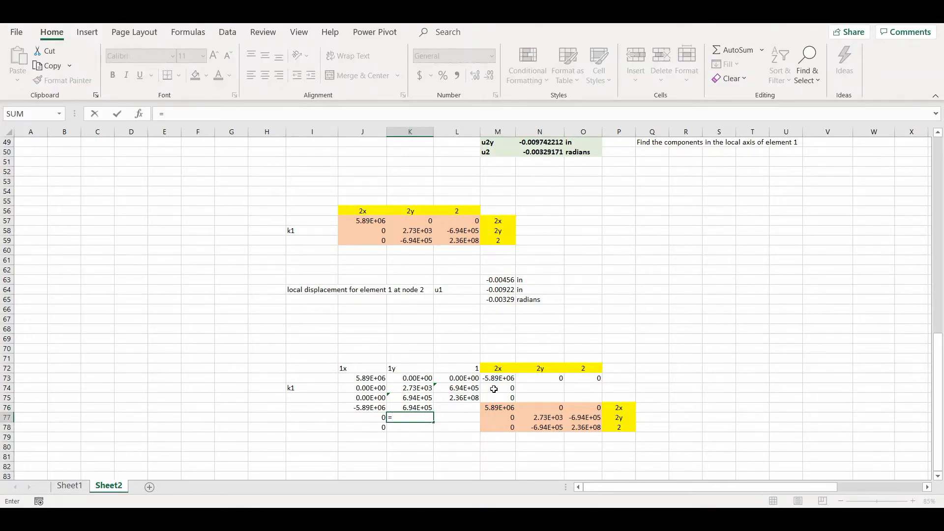
pyautogui.press('Escape')
# Step: Enter =-N77 in N74, following the handwritten stiffness matrix
pyautogui.click(540, 398)
pyautogui.scroll(4, 363, 363)
pyautogui.scroll(9, 363, 362)
pyautogui.scroll(-13, 242, 339)
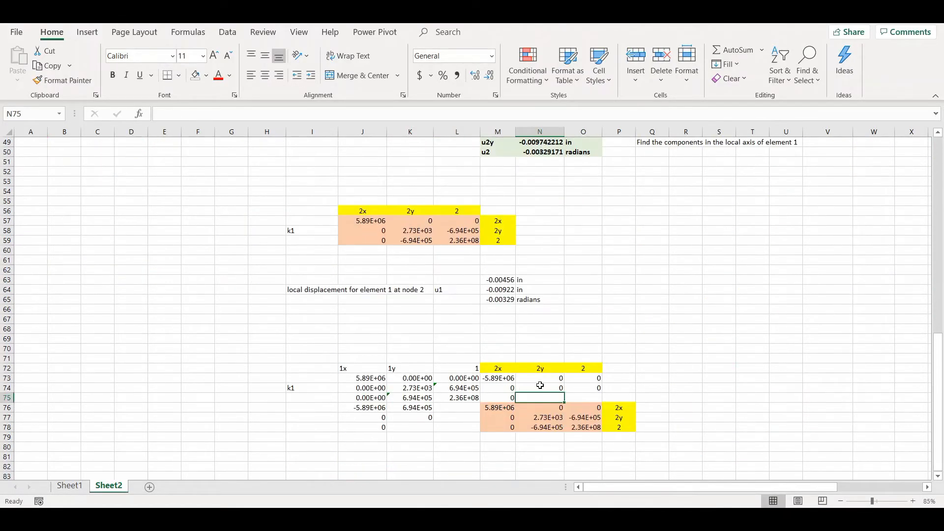
pyautogui.write('=-')
pyautogui.scroll(11, 222, 354)
pyautogui.scroll(-11, 222, 353)
pyautogui.click(537, 417)
pyautogui.press('Return')
# Step: Reference L74 in O74, following the handwritten stiffness matrix
pyautogui.click(584, 388)
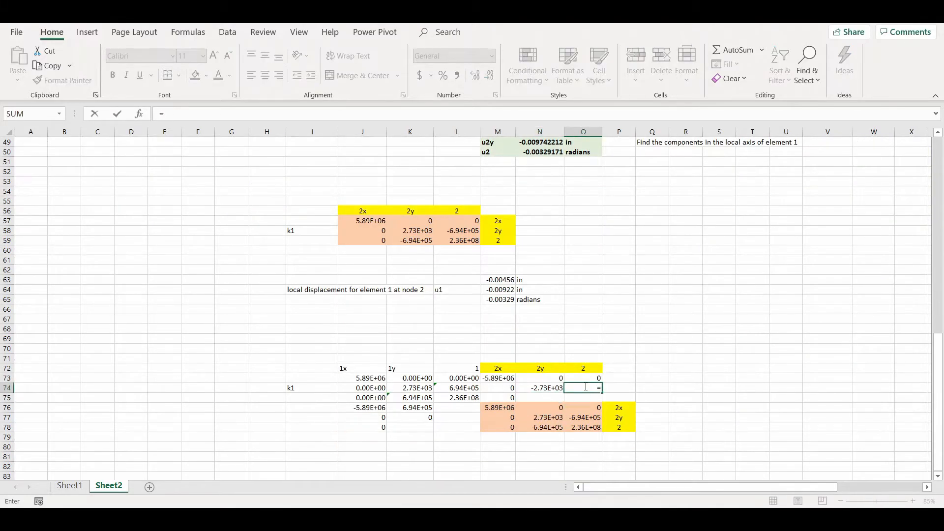
pyautogui.write('=')
pyautogui.scroll(13, 289, 304)
pyautogui.scroll(-12, 304, 321)
pyautogui.scroll(12, 287, 350)
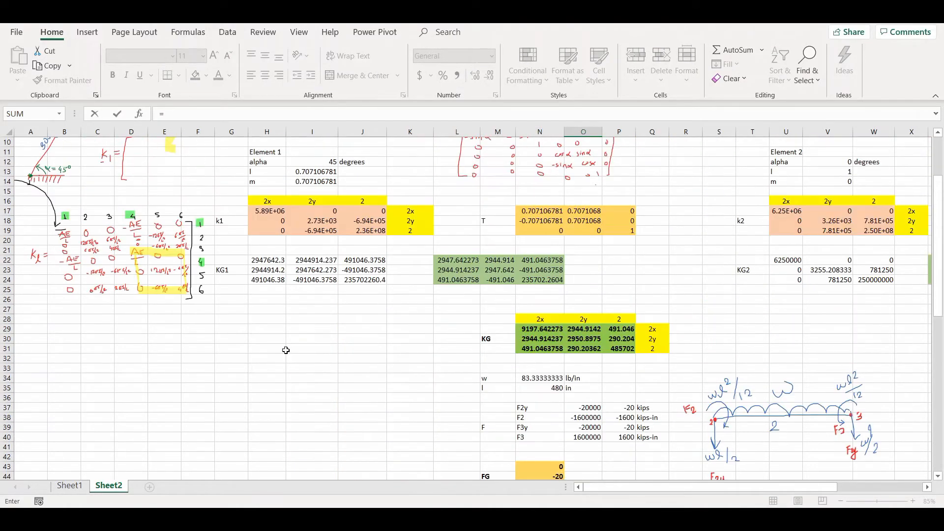
pyautogui.scroll(-14, 287, 349)
pyautogui.click(459, 359)
pyautogui.press('Return')
# Step: Mirror row 1y into column K by referencing M74, N74 and O74 in K76, K77 and K78
pyautogui.click(424, 397)
pyautogui.write('=')
pyautogui.press('Escape')
pyautogui.doubleClick(404, 379)
pyautogui.write('=')
pyautogui.click(492, 359)
pyautogui.press('Return')
pyautogui.write('=')
pyautogui.click(536, 360)
pyautogui.press('Return')
pyautogui.write('=')
pyautogui.click(583, 359)
pyautogui.press('Return')
pyautogui.click(462, 381)
# Step: Reference N78 in N75, following the handwritten stiffness matrix
pyautogui.click(539, 368)
pyautogui.write('=')
pyautogui.scroll(14, 296, 374)
pyautogui.scroll(-12, 332, 364)
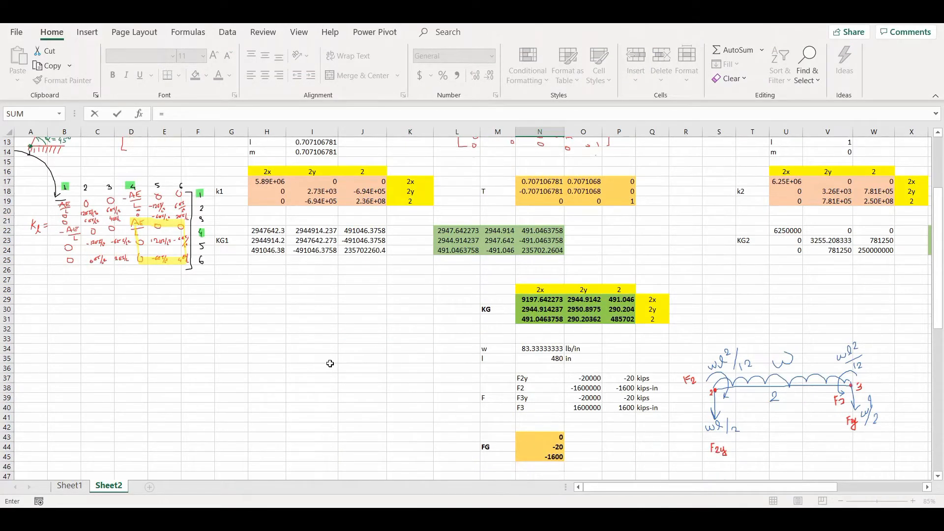
pyautogui.scroll(12, 525, 426)
pyautogui.scroll(-14, 525, 426)
pyautogui.click(541, 398)
pyautogui.press('Return')
# Step: Set O75 to half of O78 with the formula =O78/2
pyautogui.click(572, 368)
pyautogui.write('=')
pyautogui.click(589, 398)
pyautogui.write('/2')
pyautogui.press('Return')
# Step: Mirror row 1 into column L by referencing M75, N75 and O75 in L76, L77 and L78
pyautogui.click(458, 378)
pyautogui.write('=')
pyautogui.click(504, 368)
pyautogui.press('Return')
pyautogui.write('=')
pyautogui.click(546, 368)
pyautogui.press('Return')
pyautogui.write('=')
pyautogui.click(581, 369)
pyautogui.press('Return')
# Step: Apply yellow fill to the new matrix headings and label P73:P75 as 1x, 1y and 1
pyautogui.moveTo(361, 350); pyautogui.dragTo(571, 400)
pyautogui.click(206, 75)
pyautogui.click(225, 190)
pyautogui.click(632, 351)
pyautogui.write('1x')
pyautogui.press('Return')
pyautogui.write('1y')
pyautogui.press('Return')
pyautogui.write('1')
pyautogui.press('Return')
# Step: Fill the new row labels yellow and centre the labels in P73:P78
pyautogui.click(196, 75)
pyautogui.click(552, 230)
pyautogui.moveTo(621, 350); pyautogui.dragTo(621, 398)
pyautogui.click(265, 75)
# Step: Fill the matrix values J73:O78 with a blue theme colour and move the k1 label down to I76
pyautogui.moveTo(362, 350); pyautogui.dragTo(584, 398)
pyautogui.click(206, 75)
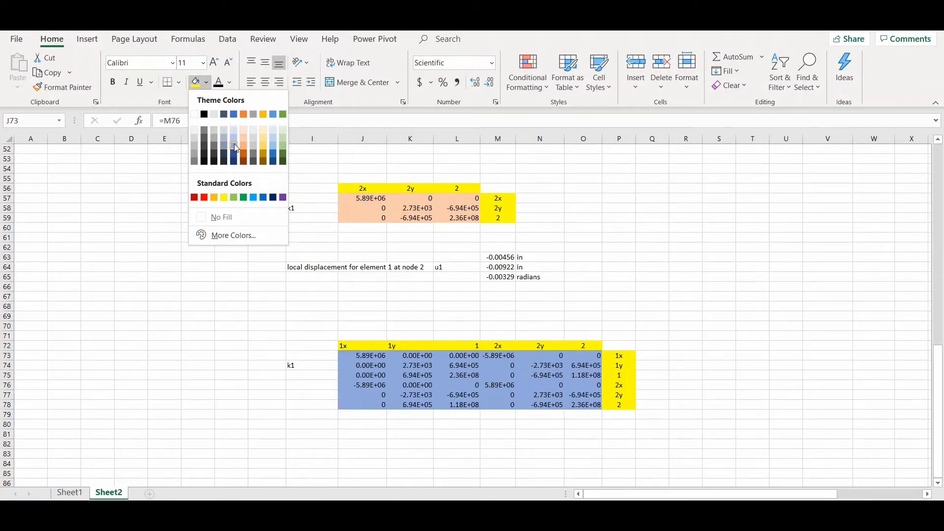
pyautogui.click(234, 146)
pyautogui.click(316, 361)
pyautogui.moveTo(310, 371); pyautogui.dragTo(313, 390)
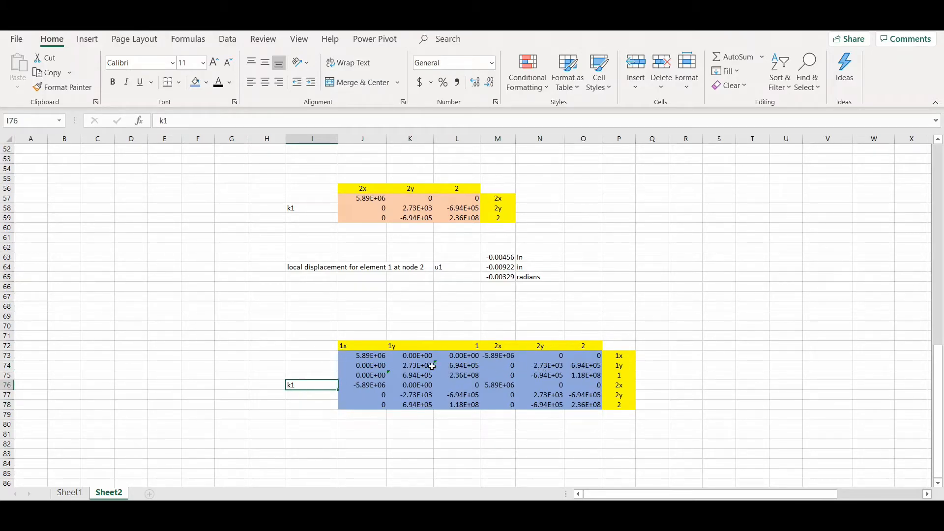
# Step: Copy the local displacements u1 in M63:M65 and paste them as values into R76:R78
pyautogui.scroll(4, 432, 366)
pyautogui.scroll(-6, 432, 366)
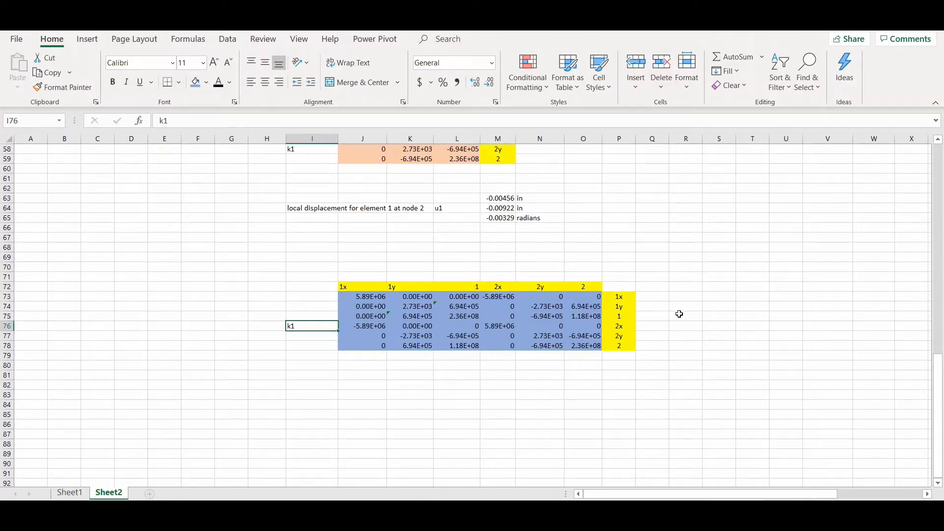
pyautogui.moveTo(499, 197); pyautogui.dragTo(502, 217)
pyautogui.hotkey('ctrl', 'c')
pyautogui.click(694, 346)
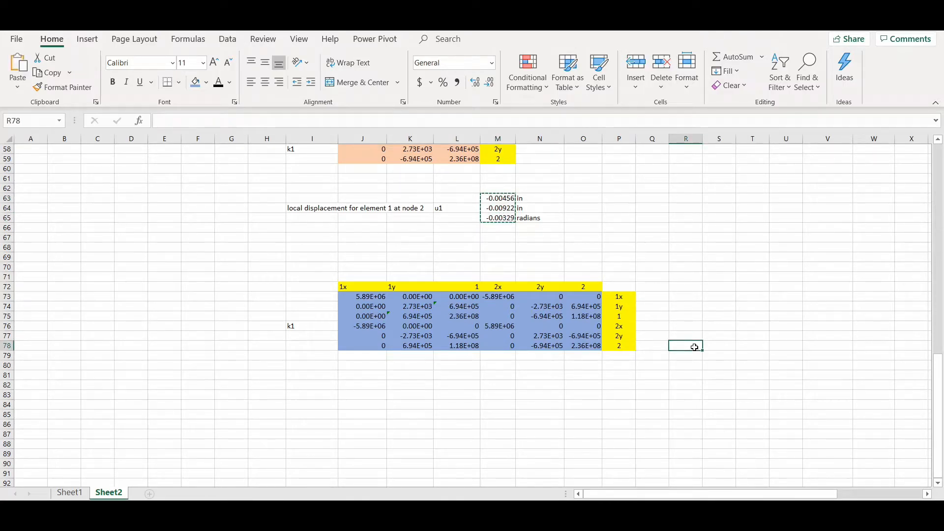
pyautogui.rightClick(688, 327)
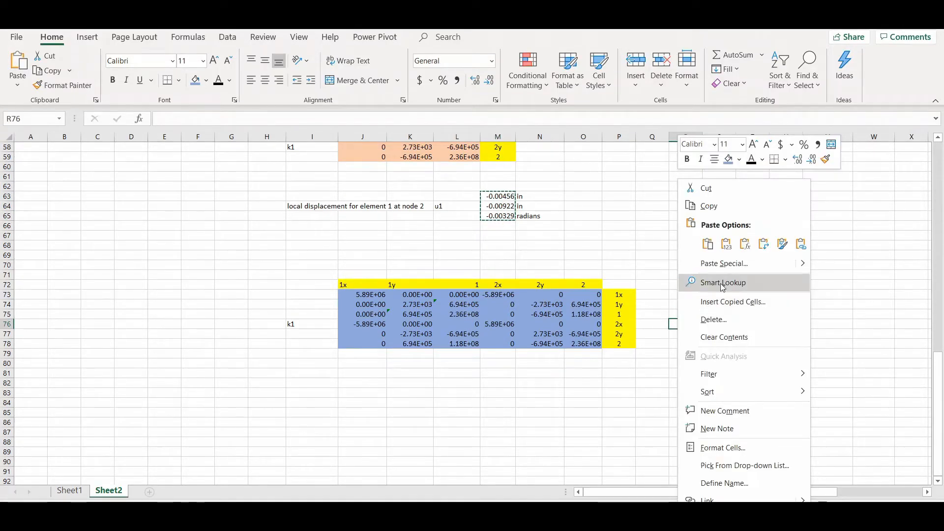
pyautogui.click(725, 246)
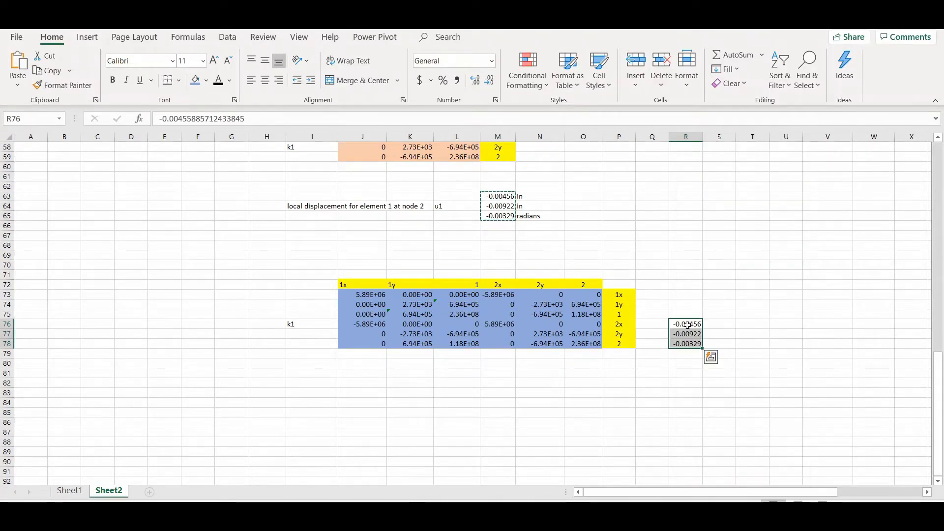
# Step: Enter 0 in R73, R74 and R75 for the node 1 displacements
pyautogui.click(682, 294)
pyautogui.write('0')
pyautogui.press('Return')
pyautogui.write('0')
pyautogui.press('Return')
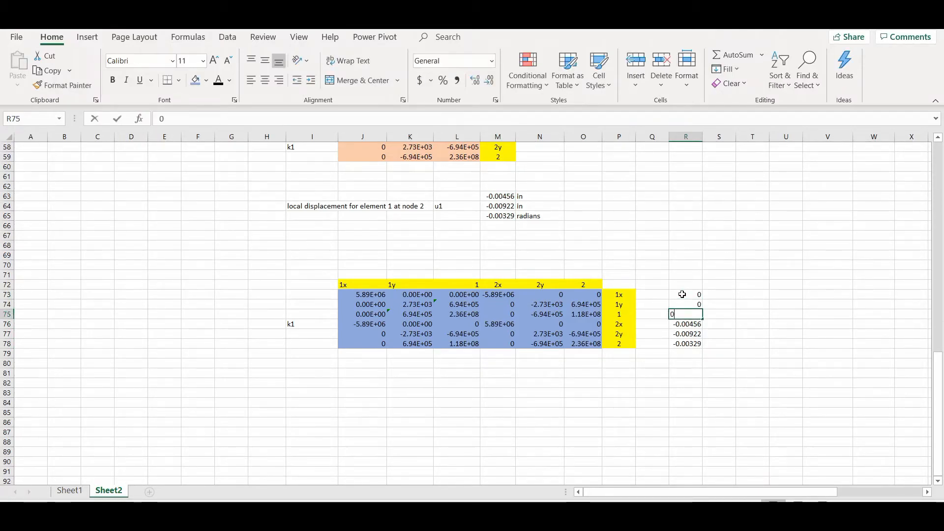
pyautogui.write('0')
pyautogui.press('Return')
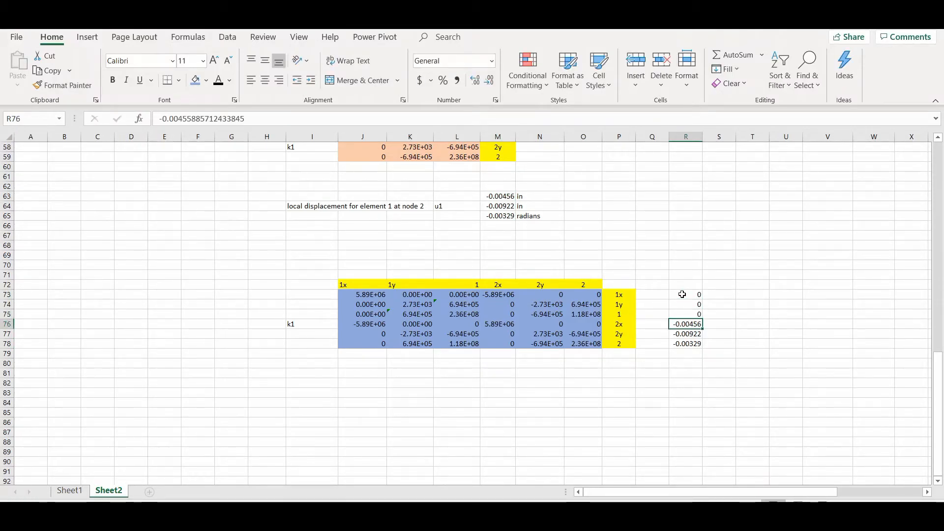
pyautogui.click(620, 298)
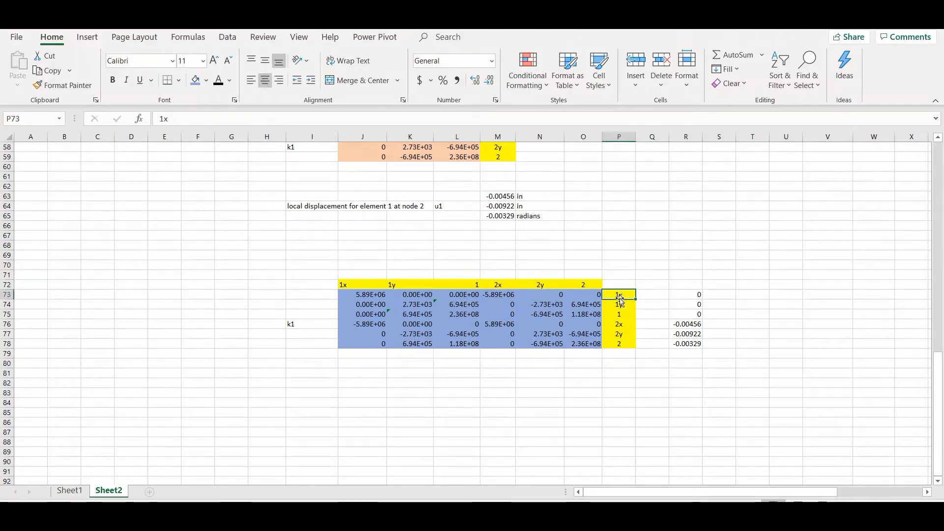
pyautogui.click(620, 305)
pyautogui.click(618, 316)
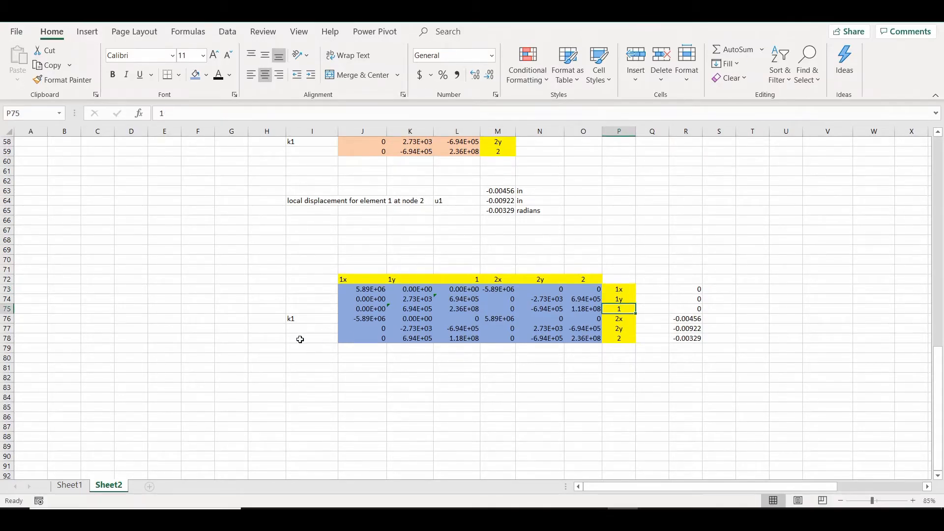
# Step: Multiply the 6x6 stiffness matrix J73:O78 by the displacements R73:R78 with an MMULT formula in T73
pyautogui.scroll(9, 302, 333)
pyautogui.scroll(-9, 302, 333)
pyautogui.click(762, 324)
pyautogui.write('=')
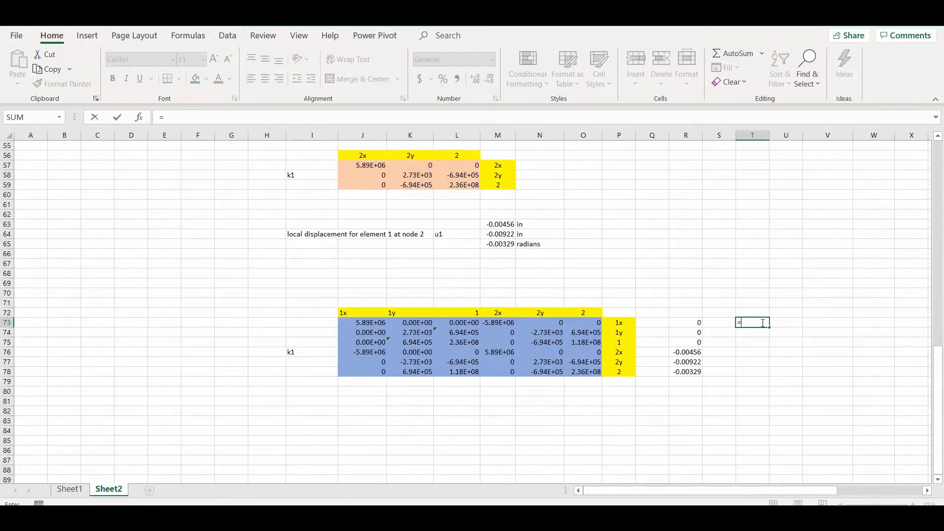
pyautogui.write('mmult')
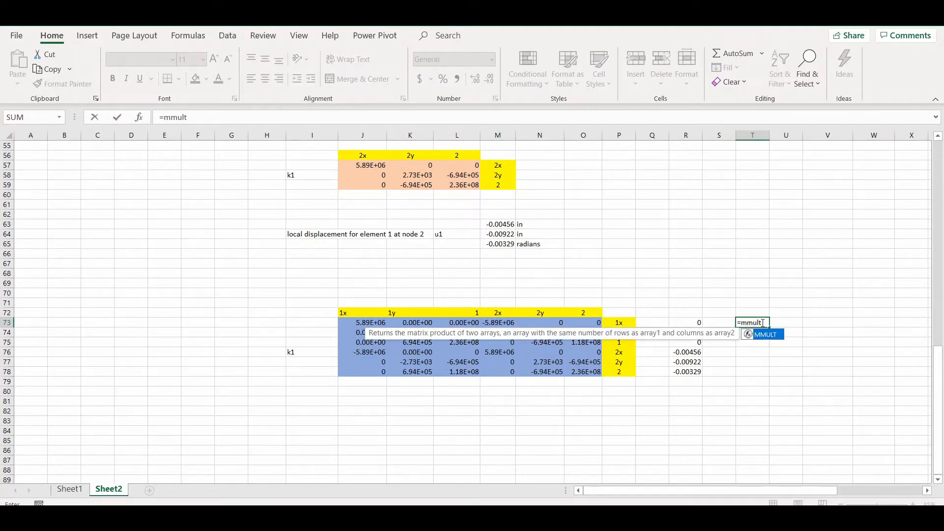
pyautogui.write('(')
pyautogui.moveTo(369, 324); pyautogui.dragTo(571, 372)
pyautogui.write(',')
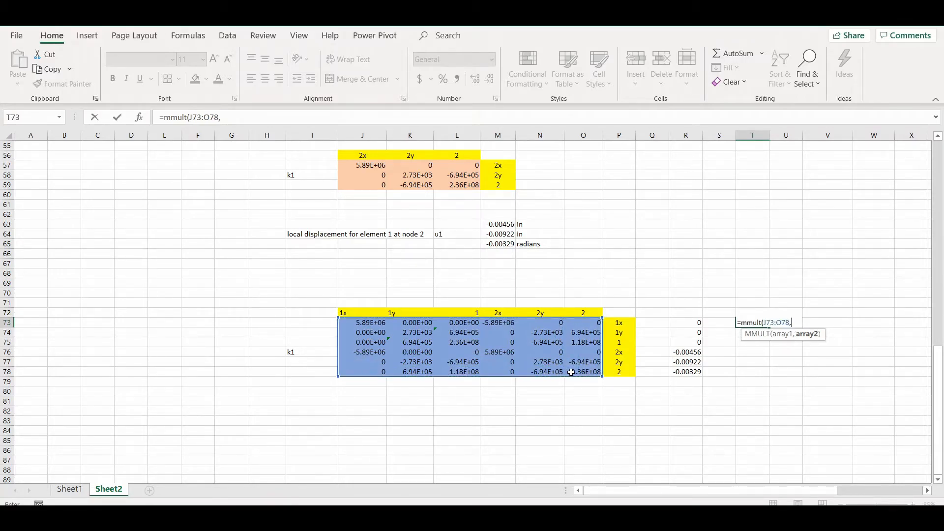
pyautogui.moveTo(693, 324); pyautogui.dragTo(693, 372)
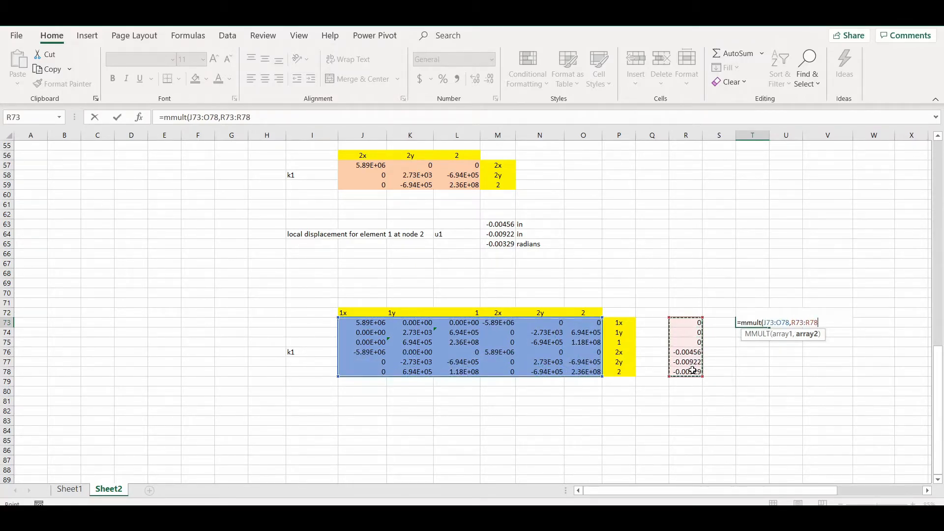
pyautogui.press('Return')
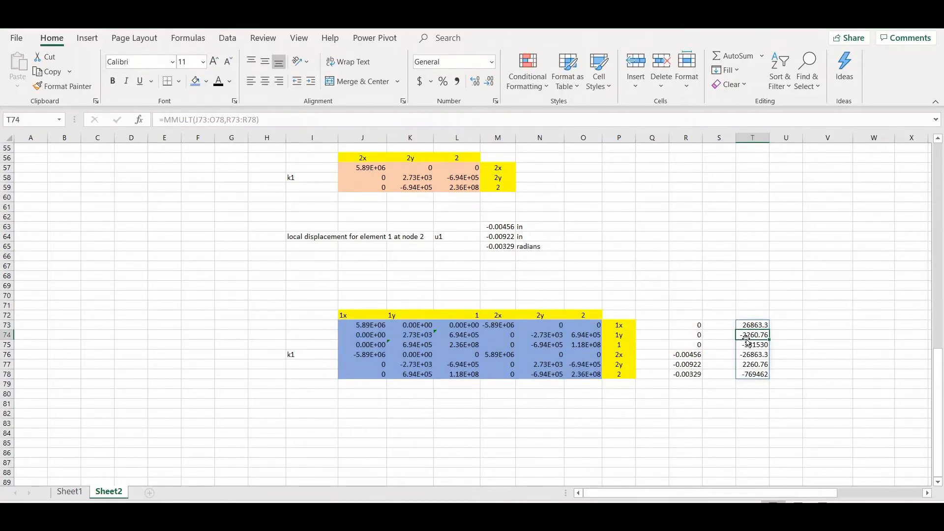
pyautogui.doubleClick(764, 325)
pyautogui.click(832, 325)
pyautogui.press('Escape')
# Step: Convert the forces to kips with =T73/1000 in U73 and fill the formula down to U78
pyautogui.click(796, 325)
pyautogui.write('=')
pyautogui.click(753, 325)
pyautogui.write('/1000')
pyautogui.press('Return')
pyautogui.click(793, 323)
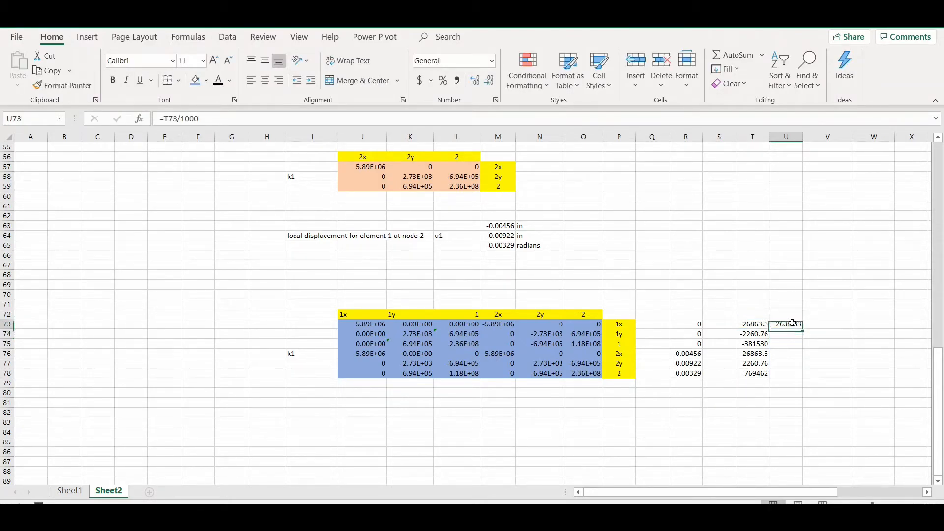
pyautogui.doubleClick(802, 334)
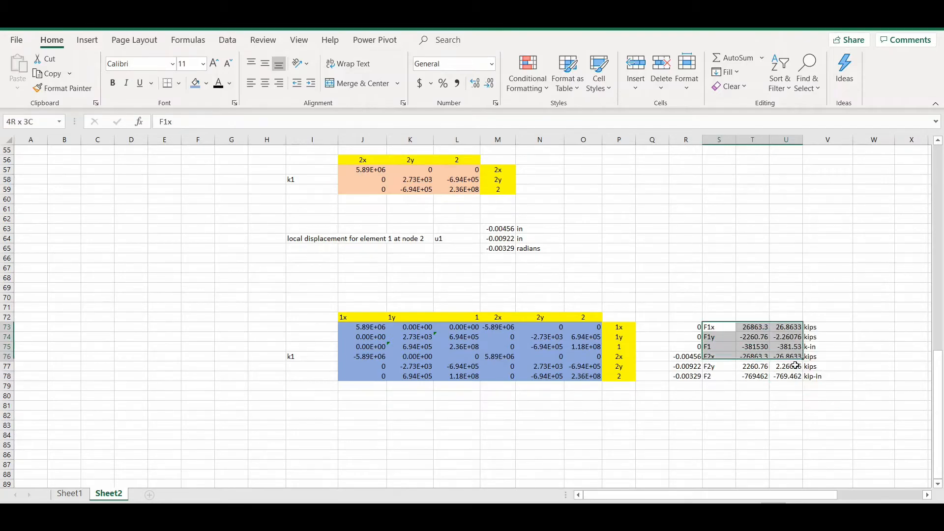
# Step: Make the force labels, values and units in S73:V78 bold and fill them yellow
pyautogui.moveTo(795, 364); pyautogui.dragTo(816, 374)
pyautogui.hotkey('ctrl', 'b')
pyautogui.click(789, 402)
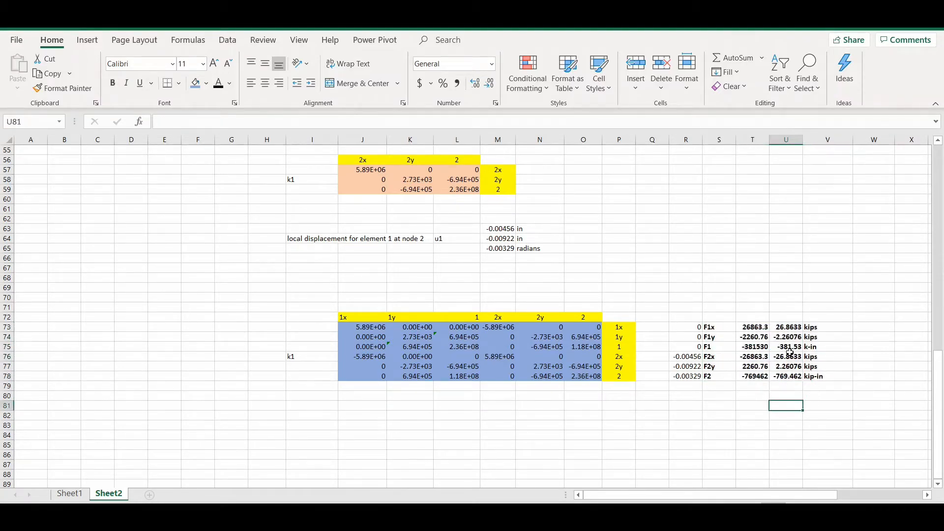
pyautogui.moveTo(733, 325); pyautogui.dragTo(838, 375)
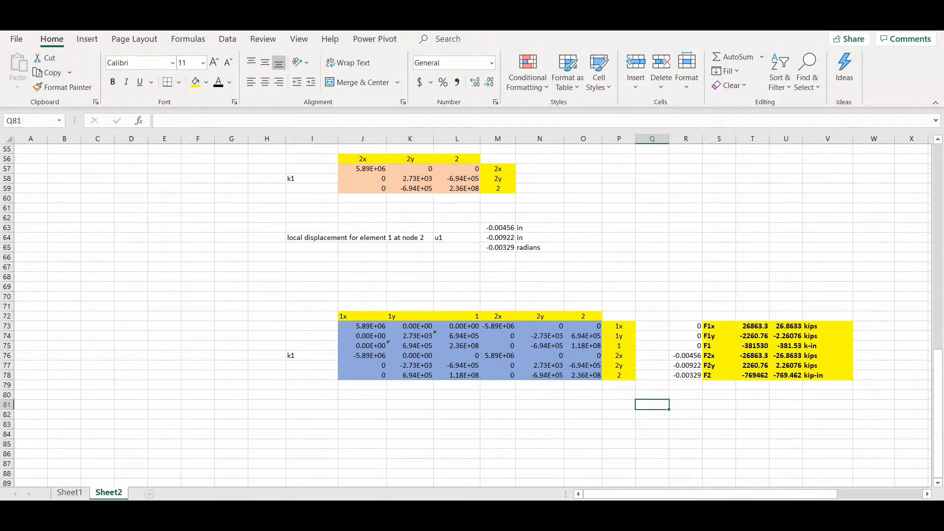
pyautogui.moveTo(718, 327); pyautogui.dragTo(723, 374)
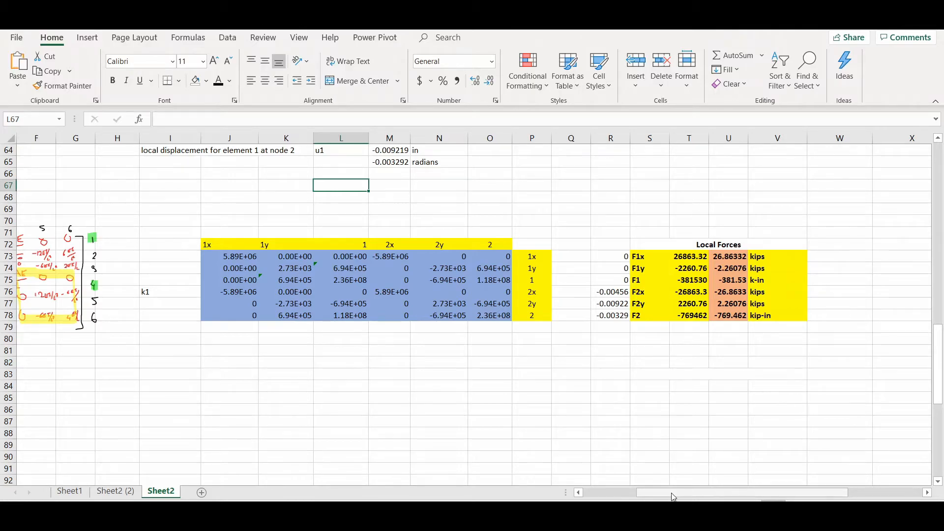
# Step: Copy the labelled k1 stiffness matrix block I72:P78 and paste it below, starting at I82
pyautogui.moveTo(672, 496)
pyautogui.mouseDown()
pyautogui.moveTo(627, 497)
pyautogui.moveTo(663, 496)
pyautogui.mouseUp()
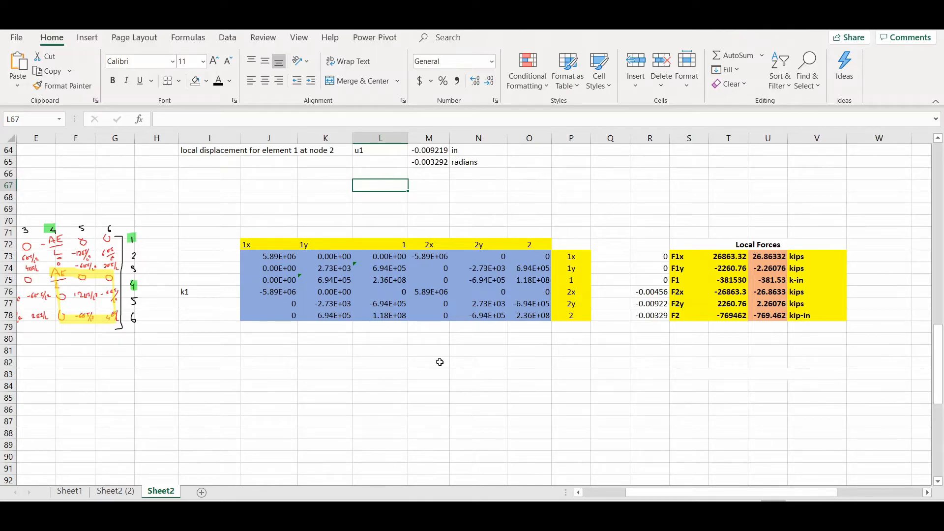
pyautogui.scroll(3, 440, 362)
pyautogui.scroll(-2, 438, 360)
pyautogui.scroll(-1, 351, 337)
pyautogui.moveTo(199, 245)
pyautogui.mouseDown()
pyautogui.moveTo(384, 249)
pyautogui.moveTo(573, 286)
pyautogui.moveTo(578, 318)
pyautogui.mouseUp()
pyautogui.hotkey('ctrl', 'c')
pyautogui.click(209, 362)
pyautogui.hotkey('ctrl', 'v')
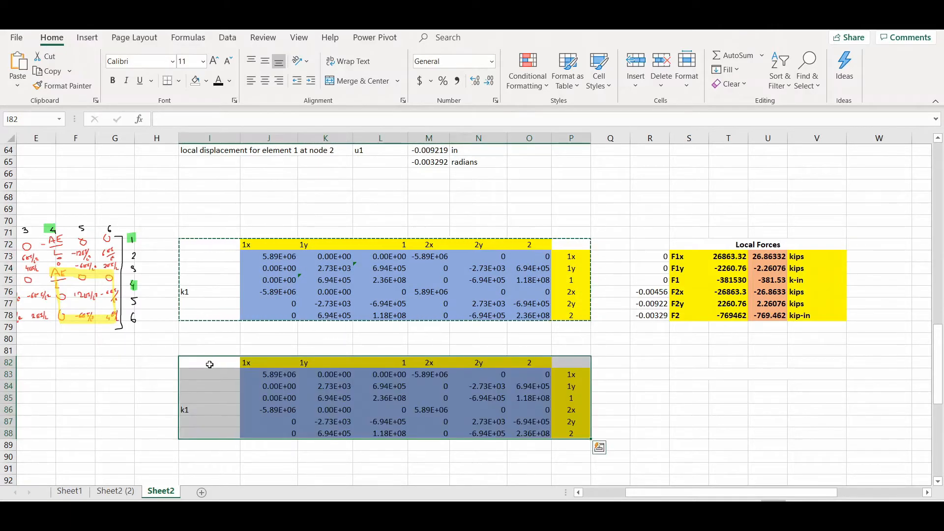
# Step: Relabel the copied matrix's columns and rows 2x, 2y, 2, 3x, 3y, 3 and change its name in I86 to k2
pyautogui.click(263, 365)
pyautogui.write('2x\t2y\t2\t3x\t3y\t3')
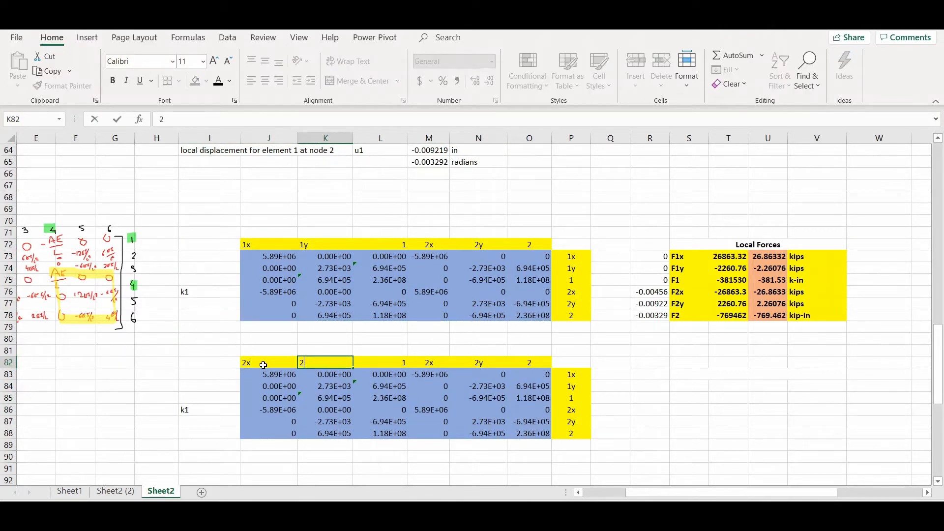
pyautogui.press('Down')
pyautogui.write('2x 2y 2 3x 3')
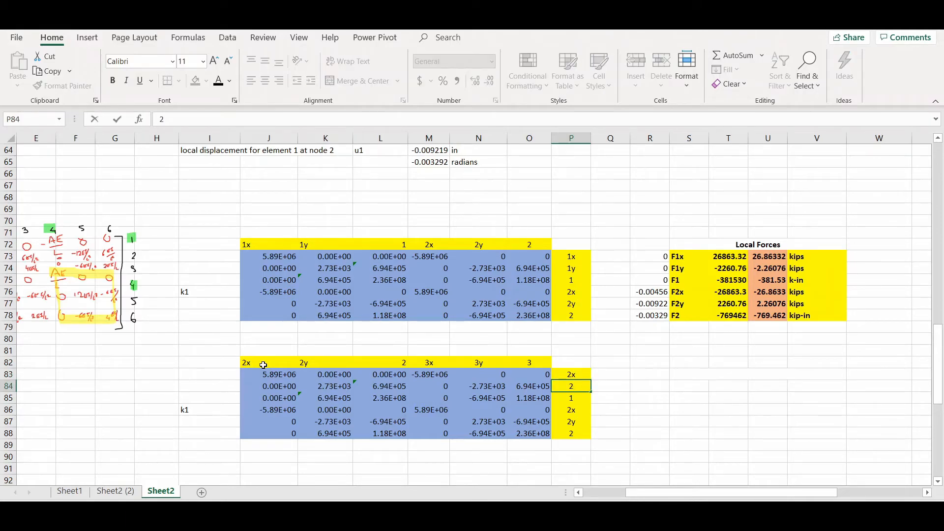
pyautogui.write('y')
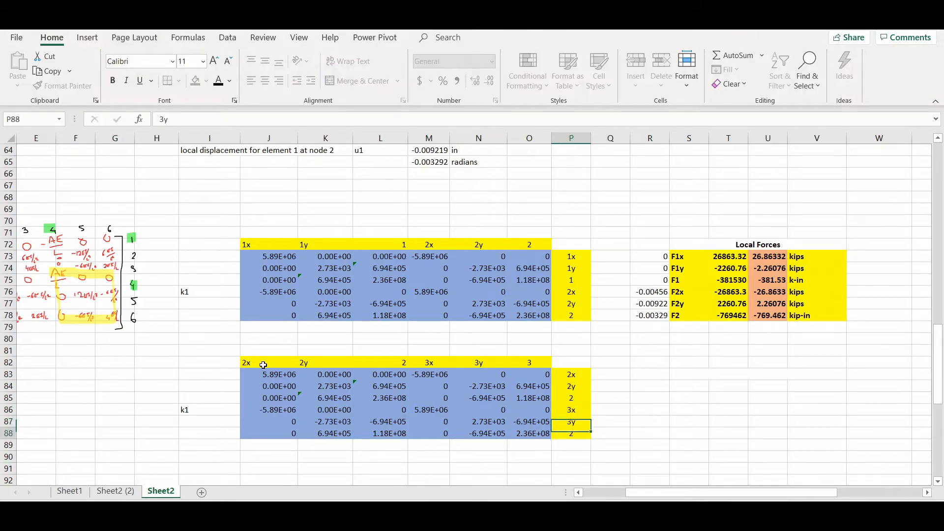
pyautogui.press('Return')
pyautogui.write('3')
pyautogui.press('Return')
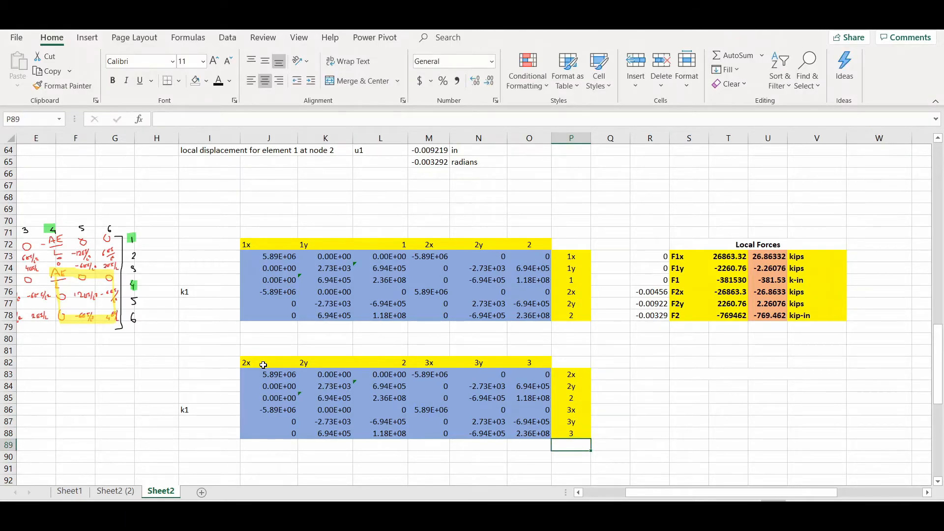
pyautogui.doubleClick(210, 409)
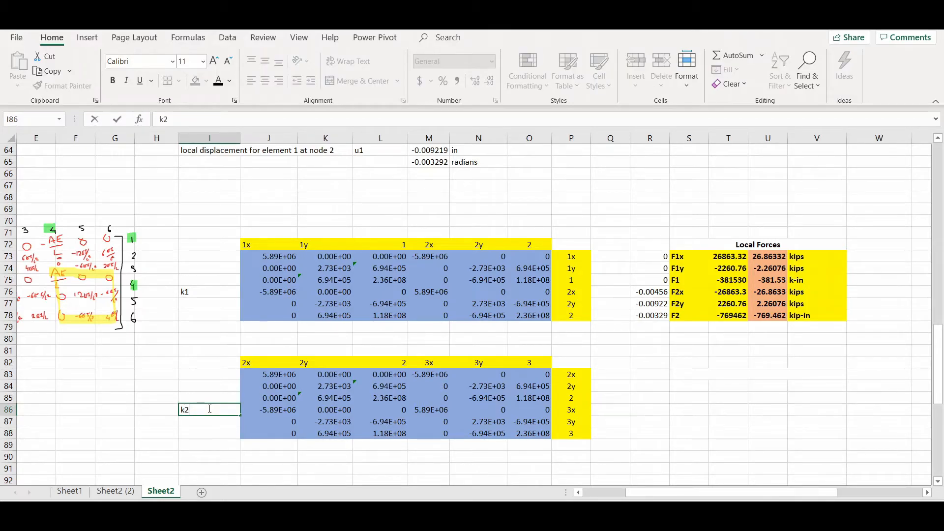
pyautogui.click(638, 436)
# Step: Copy the element 2 stiffness terms U17:W19 for reuse in the new k2 matrix, starting at J83
pyautogui.moveTo(704, 494); pyautogui.dragTo(657, 494)
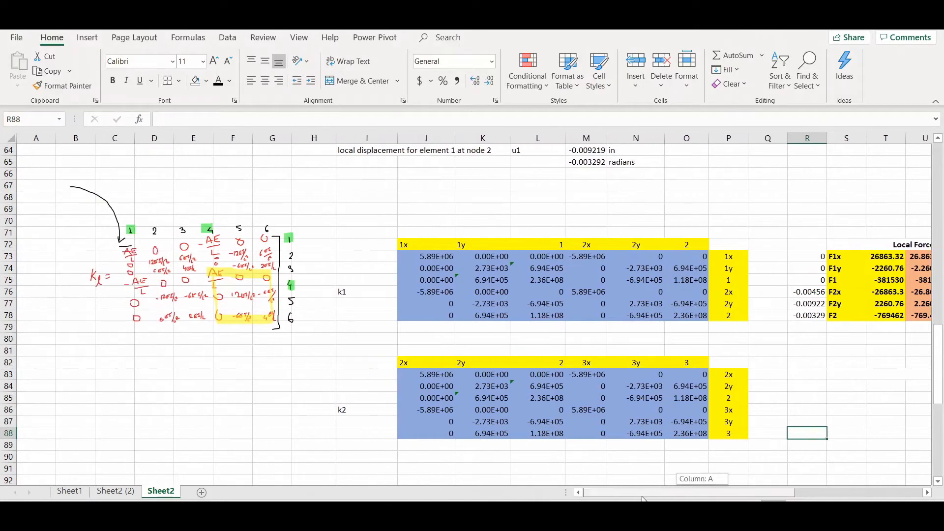
pyautogui.scroll(20, 290, 409)
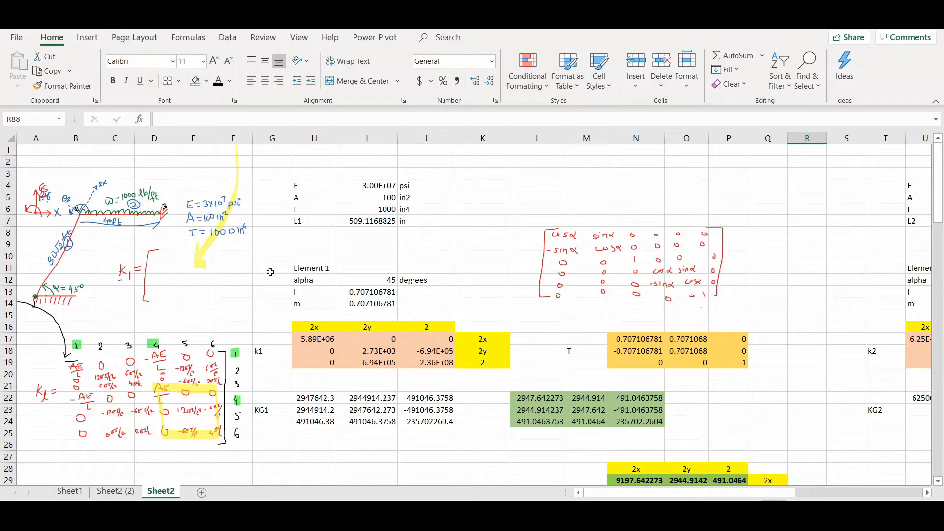
pyautogui.scroll(-20, 319, 307)
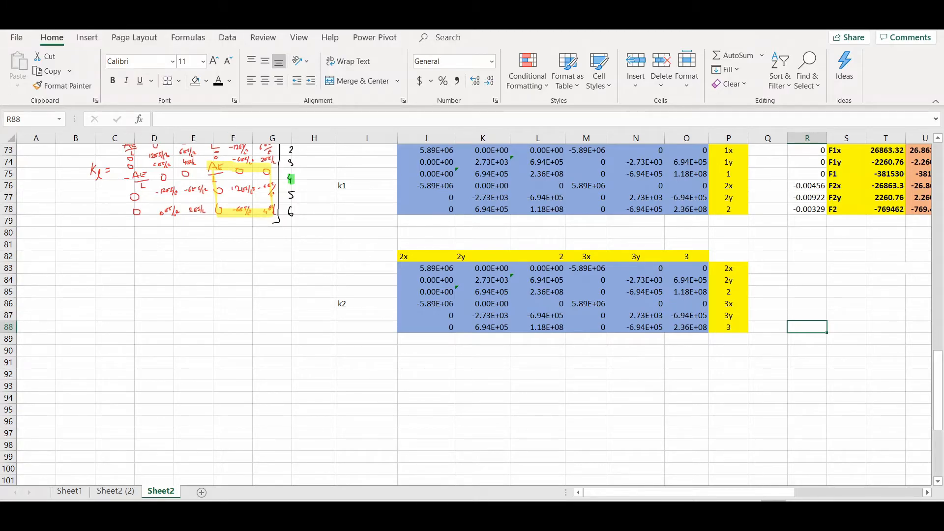
pyautogui.moveTo(686, 492); pyautogui.dragTo(718, 494)
pyautogui.scroll(3, 555, 446)
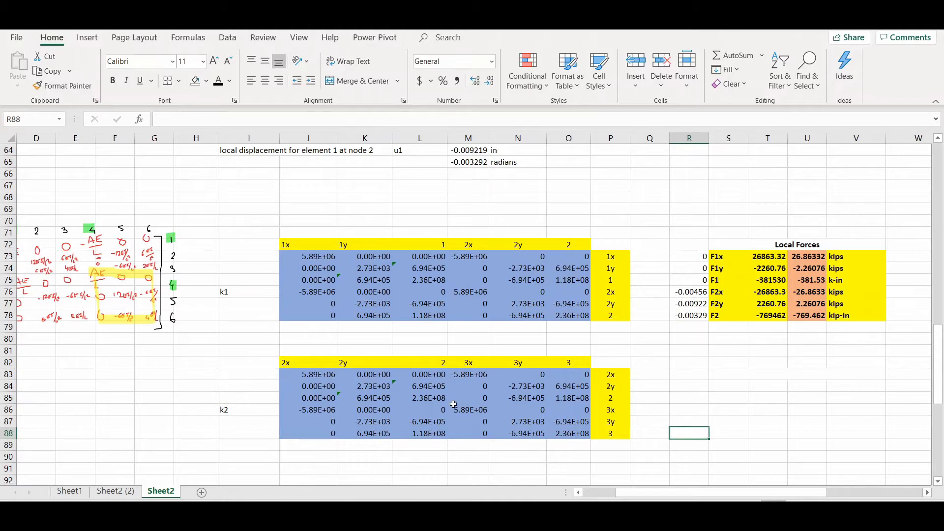
pyautogui.hscroll(-2, 596, 391)
pyautogui.scroll(17, 596, 391)
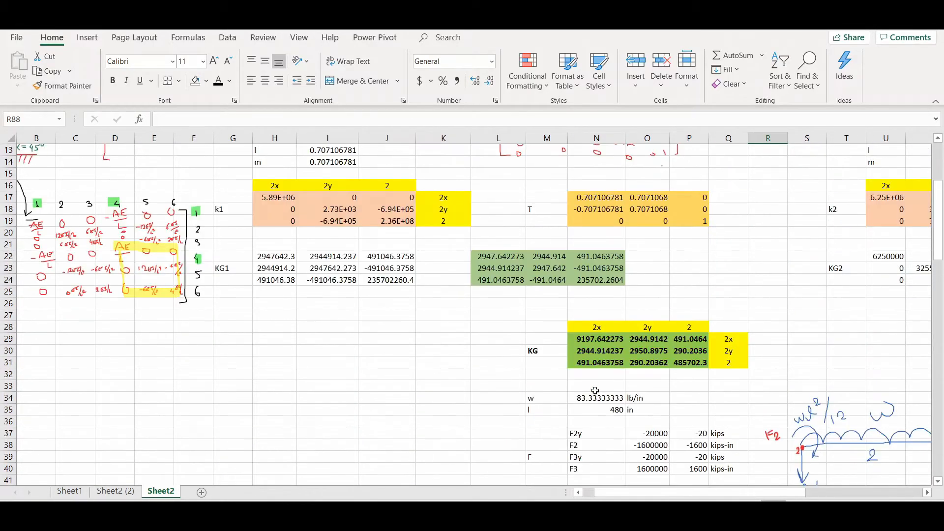
pyautogui.scroll(4, 595, 392)
pyautogui.moveTo(655, 493); pyautogui.dragTo(731, 493)
pyautogui.moveTo(610, 339); pyautogui.dragTo(716, 363)
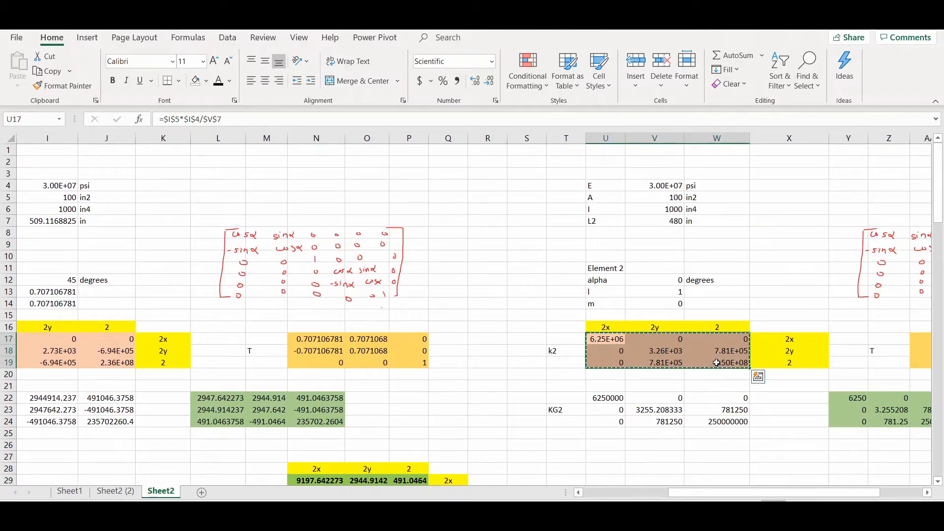
pyautogui.scroll(-8, 692, 403)
pyautogui.scroll(-14, 692, 403)
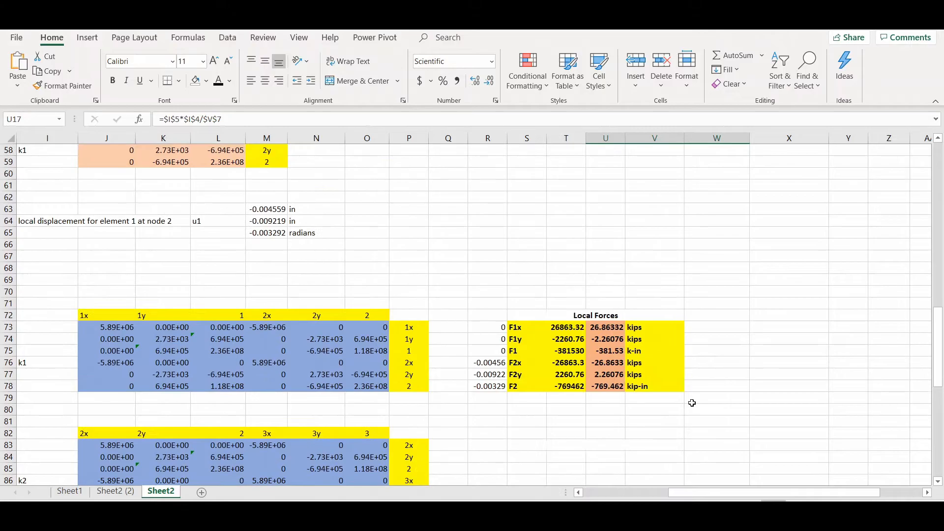
pyautogui.click(114, 342)
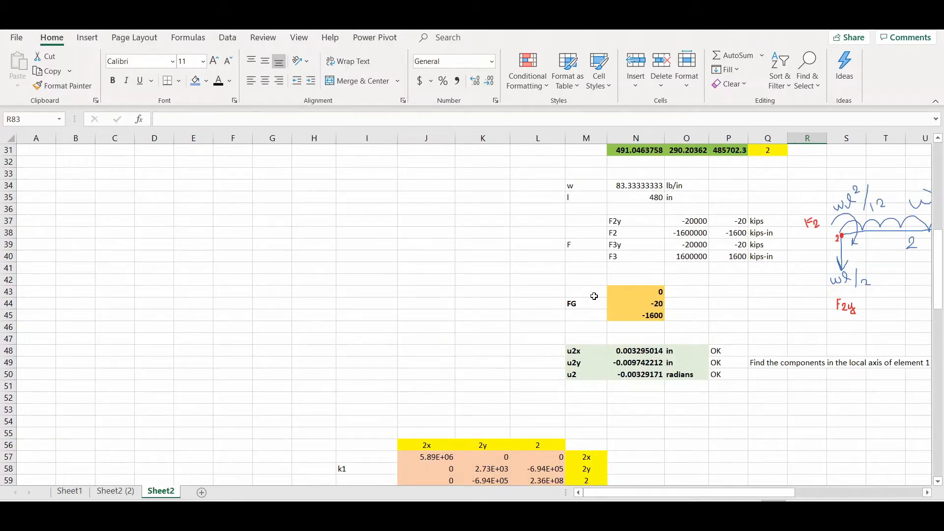
# Step: Link R83 to the global displacement u2x in N48 and fill the formula down to R85
pyautogui.scroll(-3, 594, 296)
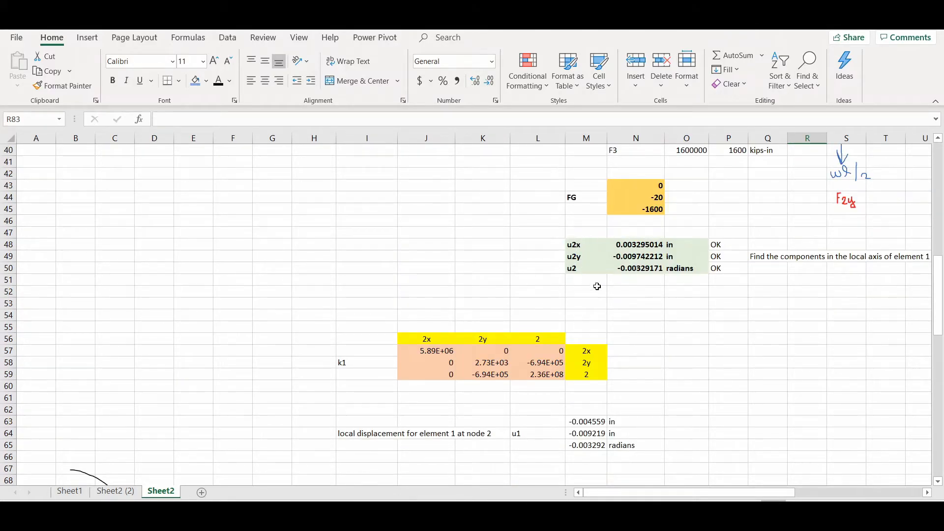
pyautogui.scroll(-10, 809, 303)
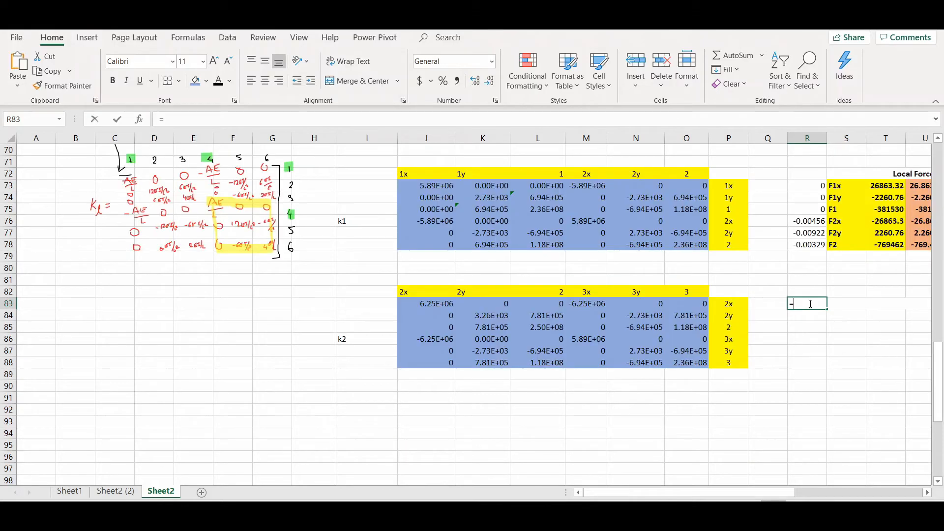
pyautogui.write('=')
pyautogui.scroll(13, 586, 333)
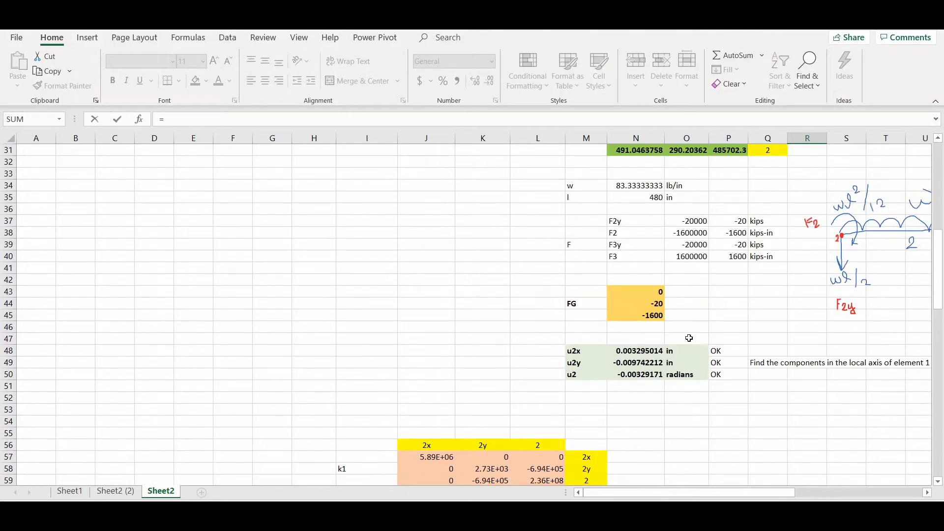
pyautogui.click(638, 352)
pyautogui.press('Return')
pyautogui.scroll(-4, 667, 380)
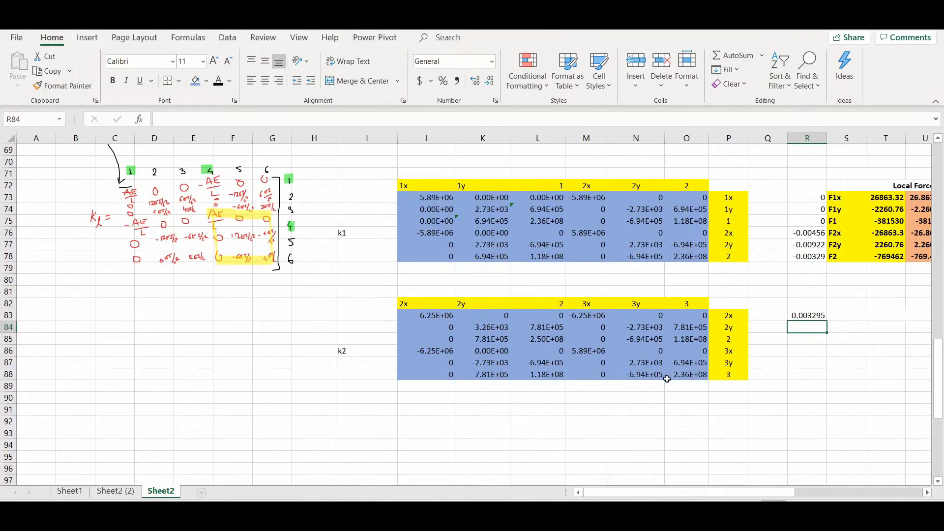
pyautogui.click(820, 315)
pyautogui.moveTo(827, 321); pyautogui.dragTo(815, 345)
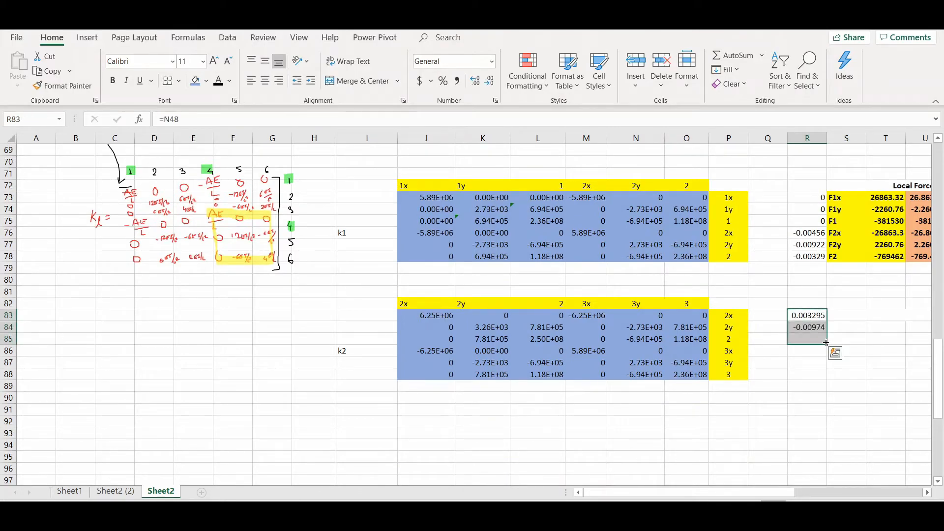
# Step: Enter 0 in R86, R87 and R88 for the node 3 displacements
pyautogui.click(814, 352)
pyautogui.write('0')
pyautogui.press('Return')
pyautogui.write('0')
pyautogui.press('Return')
pyautogui.write('0')
pyautogui.press('Return')
# Step: Copy the Local Forces table S72:V78 and paste it beside the k2 matrix, starting at S82
pyautogui.hscroll(5, 665, 248)
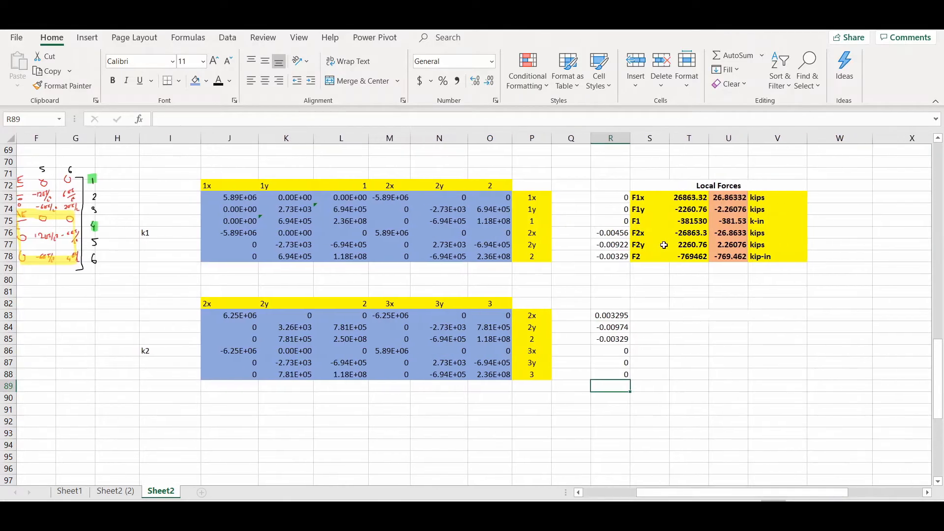
pyautogui.moveTo(649, 185); pyautogui.dragTo(777, 256)
pyautogui.hotkey('ctrl', 'c')
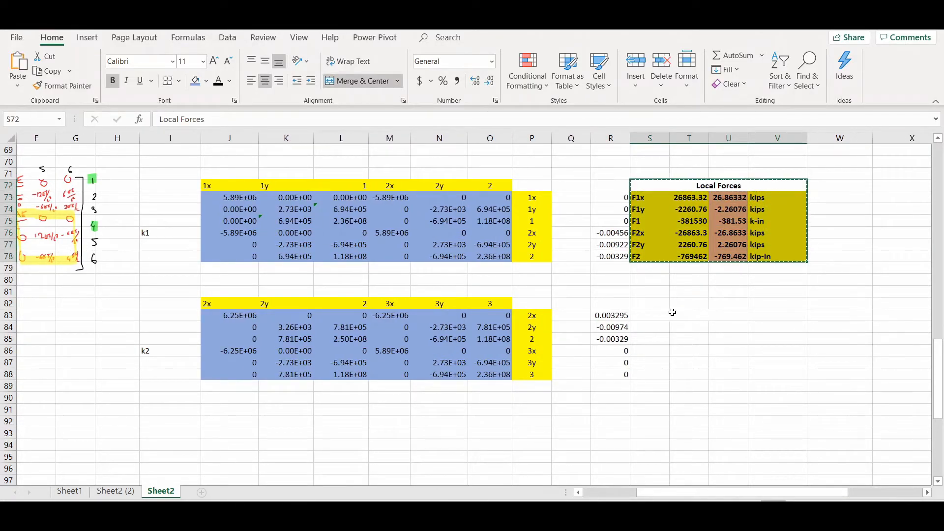
pyautogui.click(656, 306)
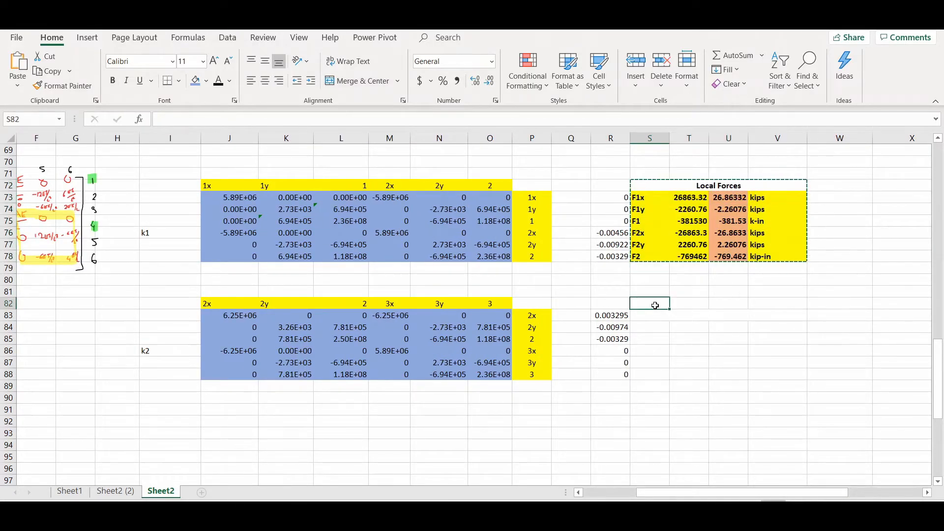
pyautogui.hotkey('ctrl', 'v')
pyautogui.click(696, 315)
pyautogui.moveTo(821, 493); pyautogui.dragTo(865, 498)
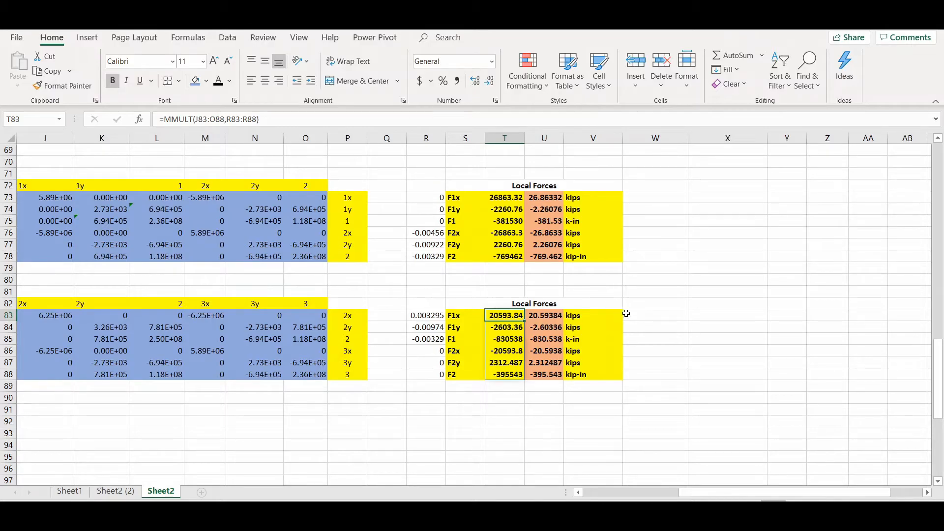
pyautogui.scroll(2, 625, 312)
pyautogui.scroll(1, 629, 317)
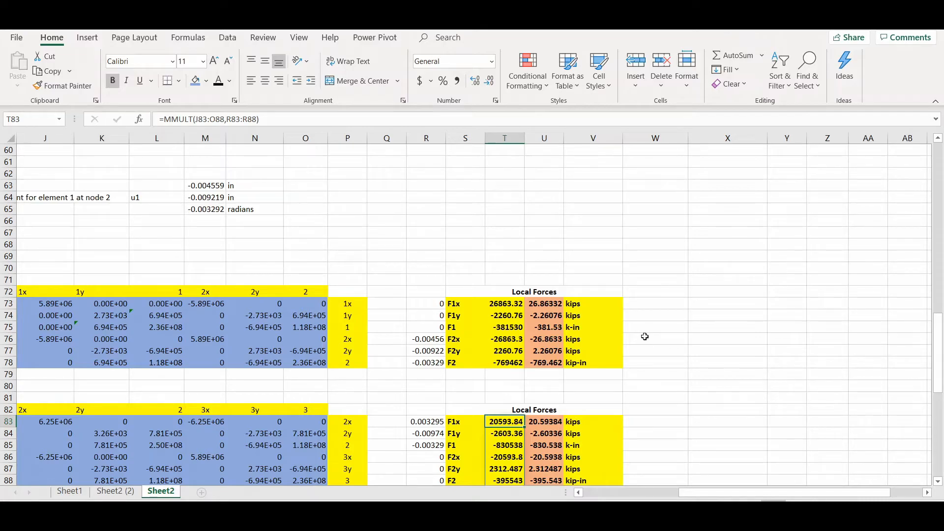
# Step: Enter the heading "Global forces" in W72, beside the element 1 Local Forces table
pyautogui.click(680, 291)
pyautogui.write('Global forces')
pyautogui.press('Return')
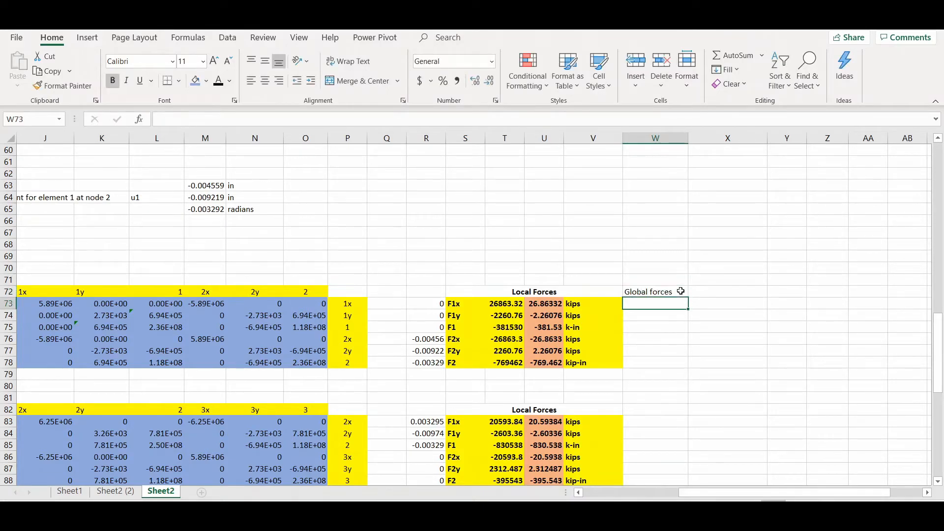
pyautogui.write('=')
pyautogui.scroll(3, 652, 322)
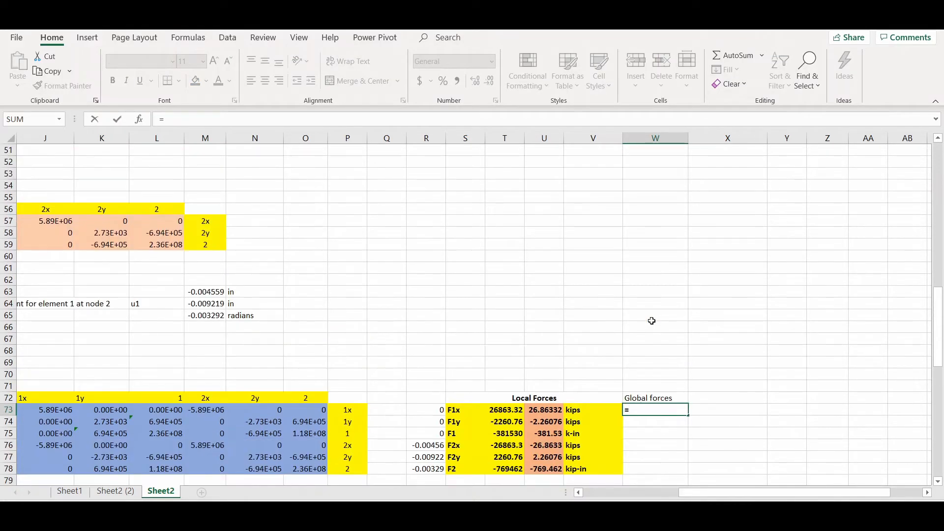
pyautogui.moveTo(719, 496); pyautogui.dragTo(714, 497)
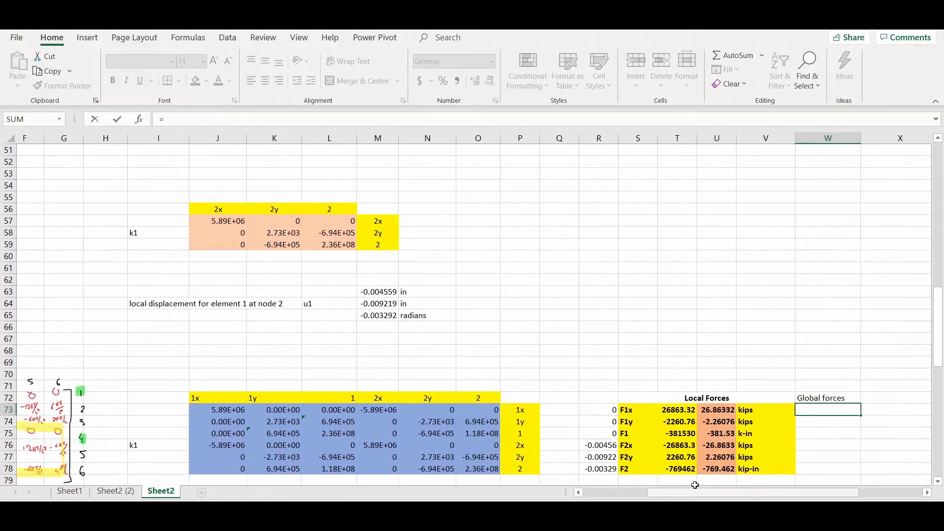
pyautogui.scroll(12, 459, 381)
pyautogui.scroll(4, 459, 381)
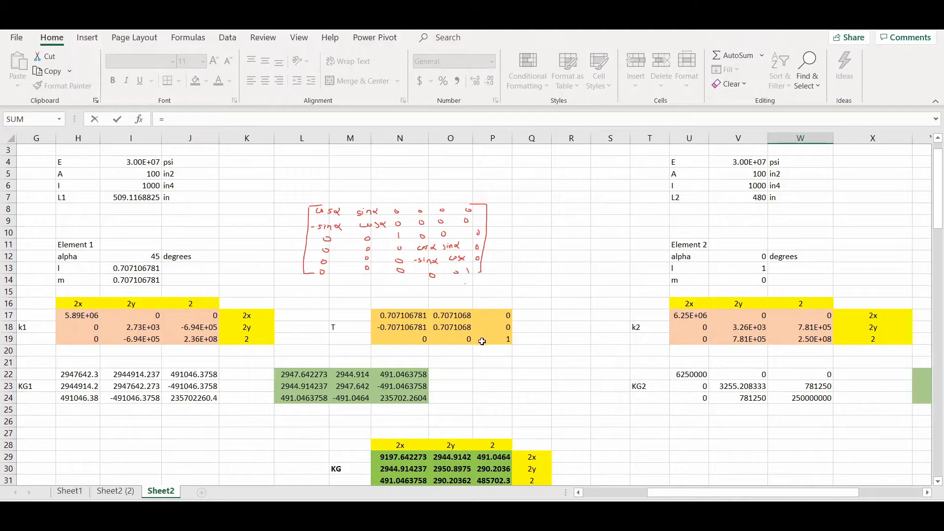
pyautogui.press('Escape')
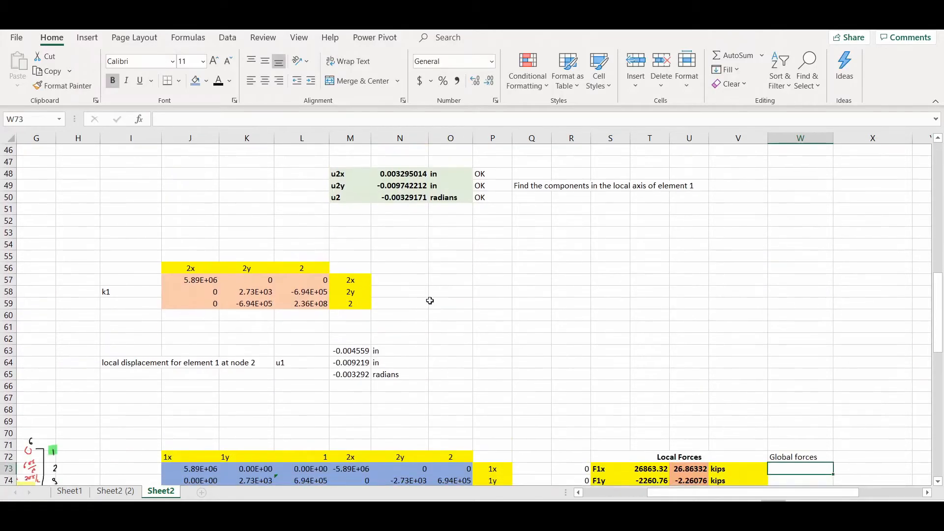
# Step: Copy the 3x3 transformation matrix T in N17:P19 and paste it as values only, starting at X64
pyautogui.scroll(11, 428, 302)
pyautogui.scroll(-16, 452, 303)
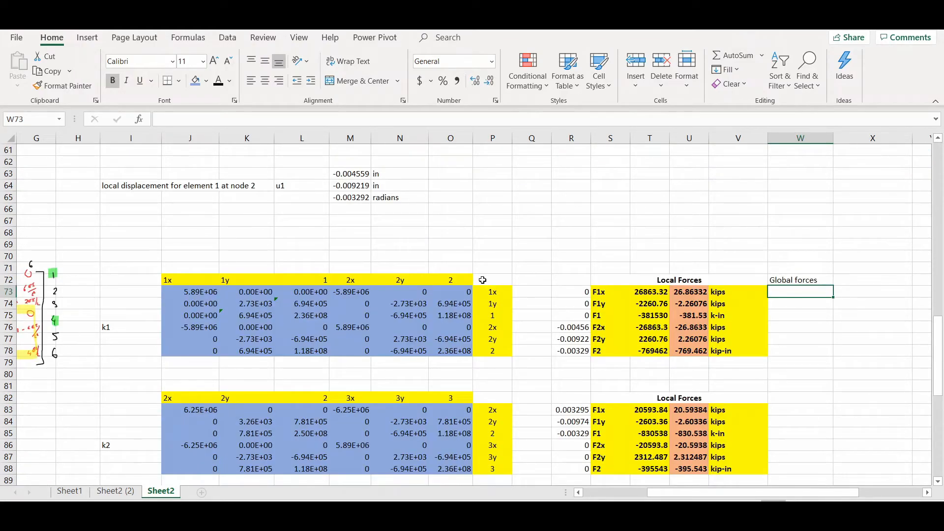
pyautogui.scroll(-4, 483, 280)
pyautogui.scroll(3, 481, 291)
pyautogui.scroll(20, 480, 296)
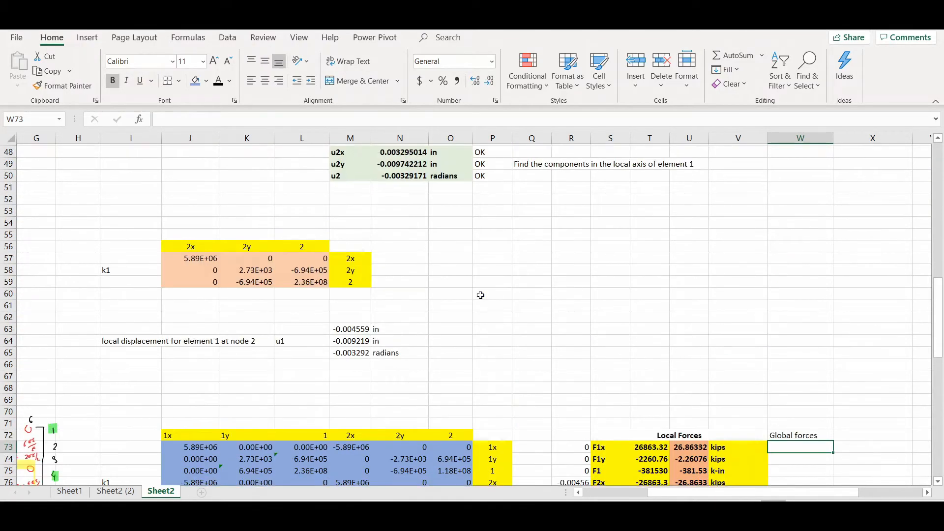
pyautogui.moveTo(400, 304); pyautogui.dragTo(479, 328)
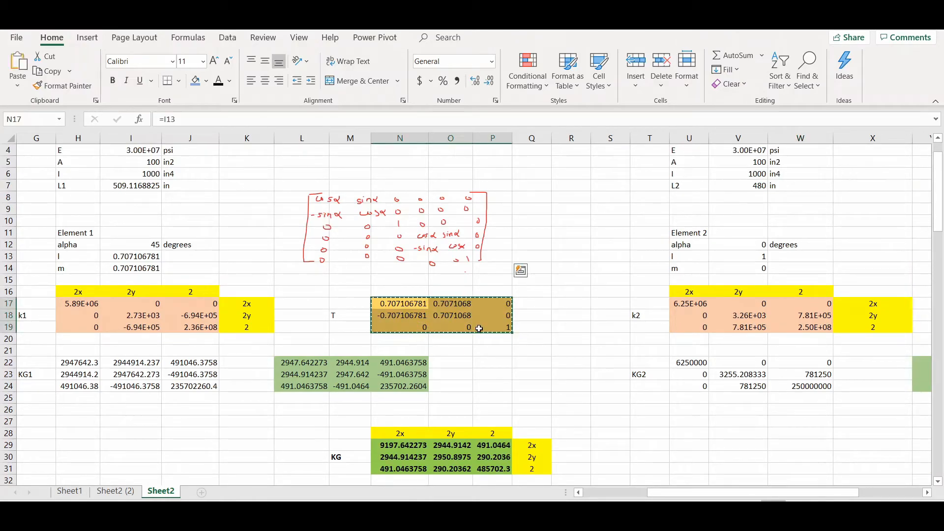
pyautogui.scroll(-17, 480, 328)
pyautogui.scroll(-1, 479, 328)
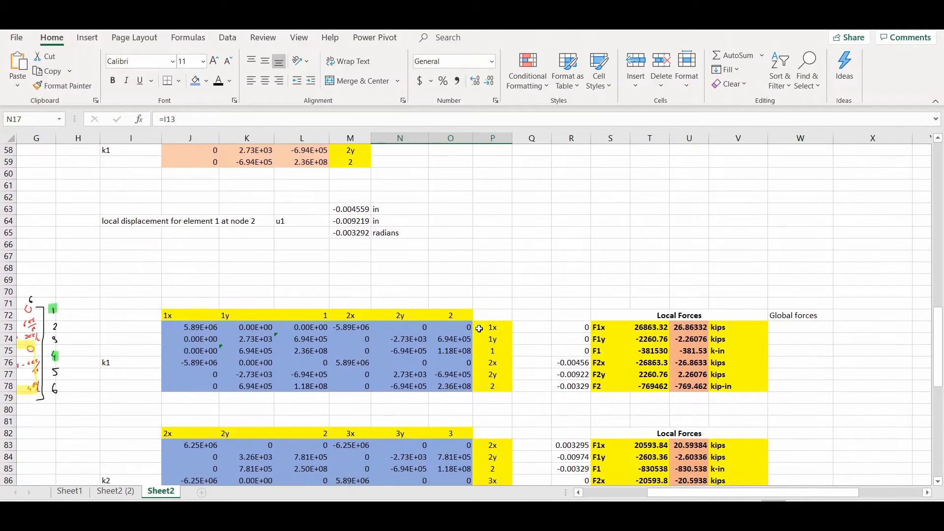
pyautogui.click(928, 493)
pyautogui.click(928, 493)
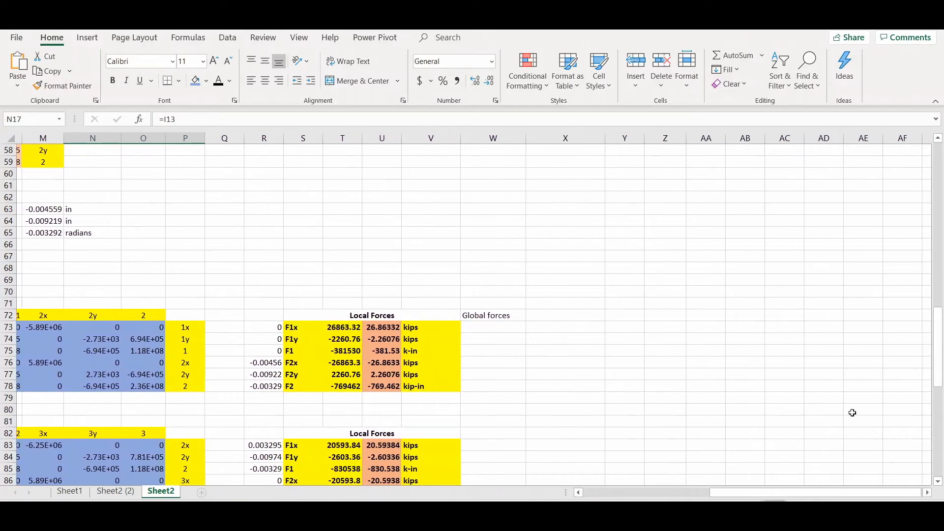
pyautogui.click(541, 222)
pyautogui.hotkey('ctrl', 'v')
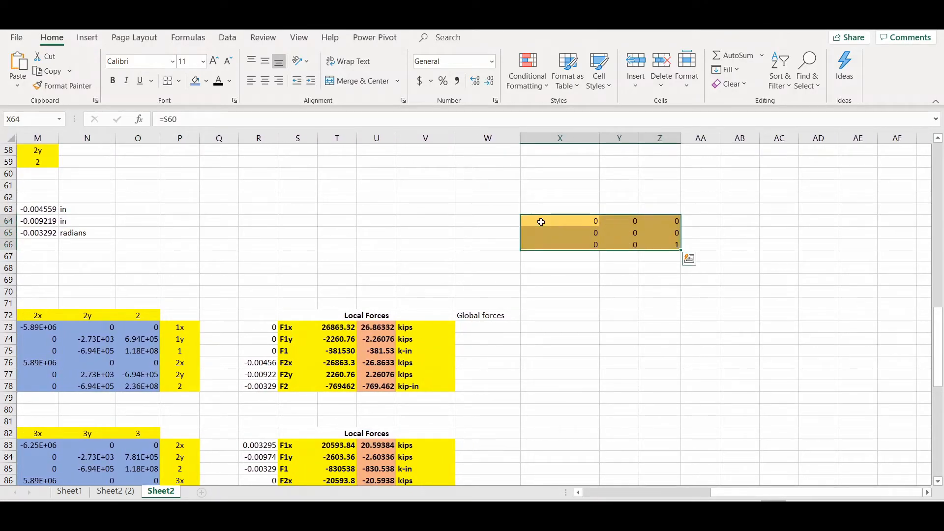
pyautogui.rightClick(590, 223)
pyautogui.click(638, 245)
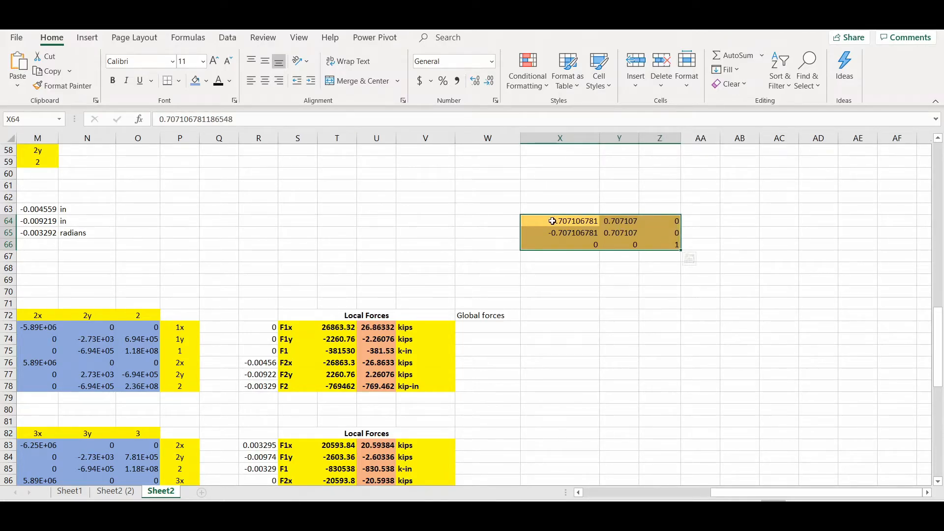
# Step: Duplicate the X64:Z66 block into U61:W63 as the first diagonal block of a 6x6 transformation matrix
pyautogui.hotkey('ctrl', 'c')
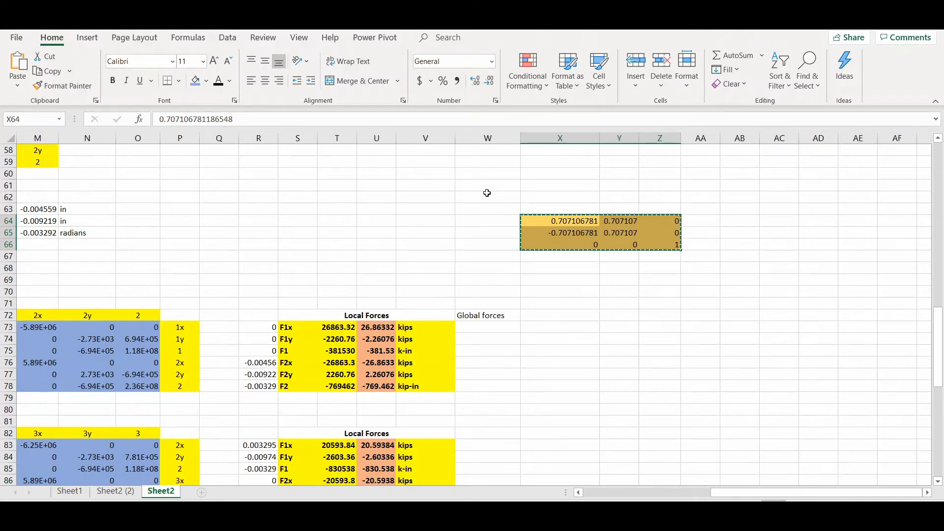
pyautogui.click(426, 183)
pyautogui.hotkey('ctrl', 'v')
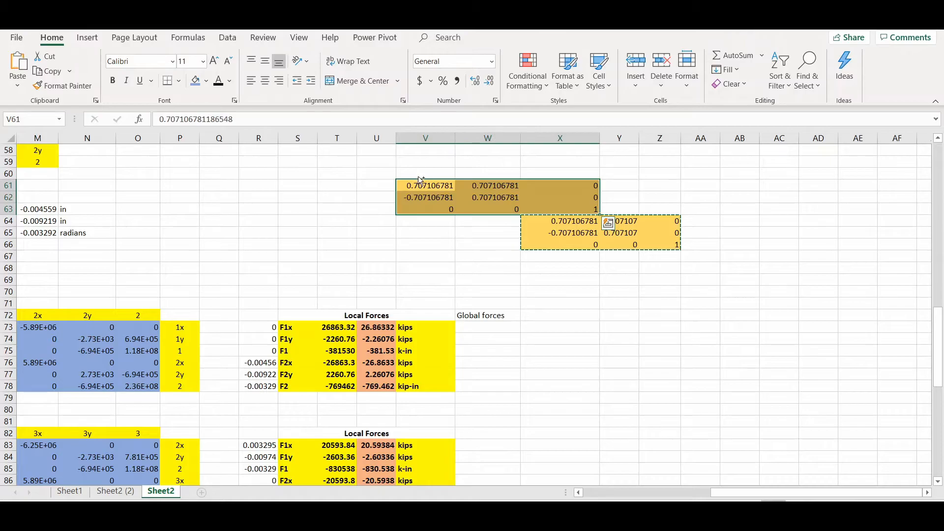
pyautogui.moveTo(531, 180); pyautogui.dragTo(477, 185)
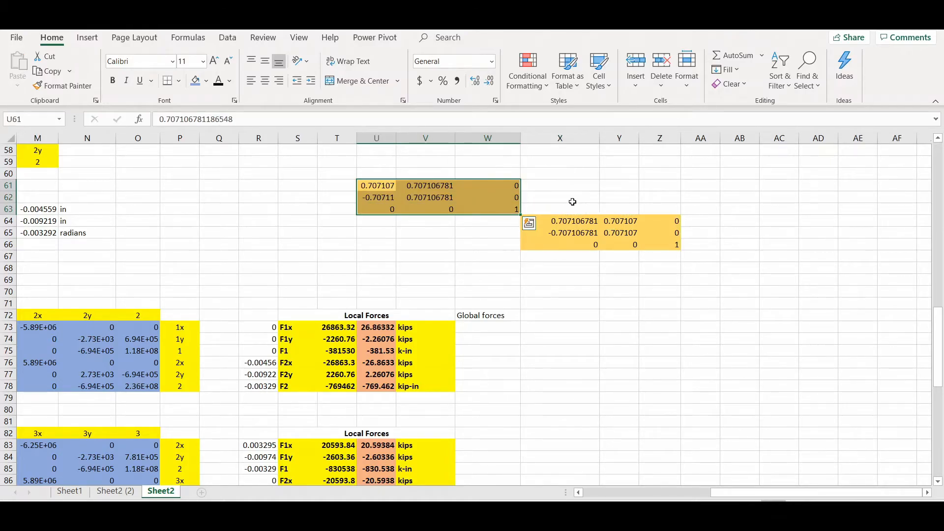
pyautogui.click(544, 190)
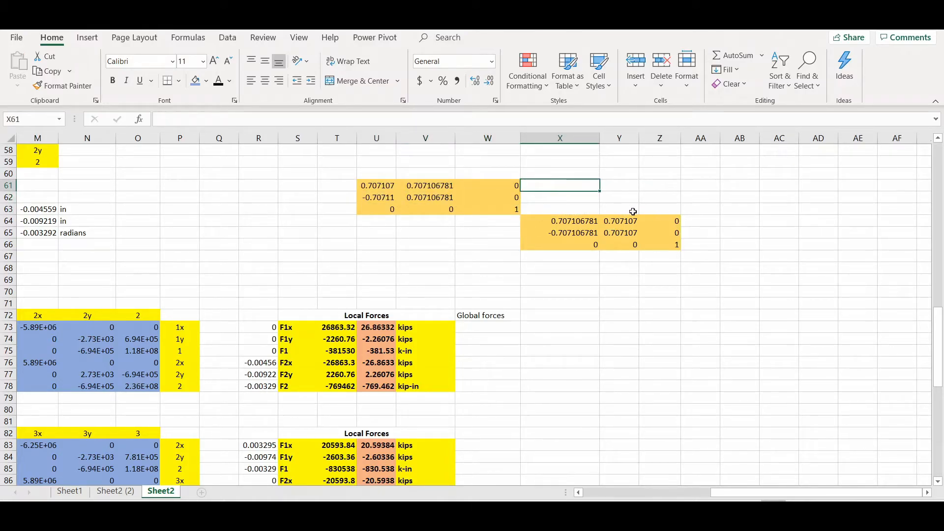
# Step: Fill all blank cells within U61:Z66 with 0 using Go To Special, and shade the whole matrix light orange
pyautogui.moveTo(380, 187); pyautogui.dragTo(662, 246)
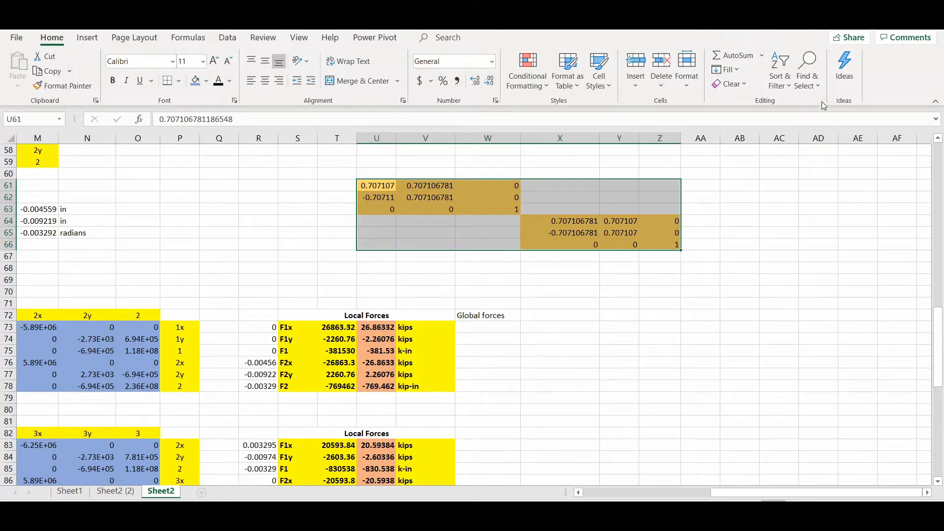
pyautogui.click(808, 73)
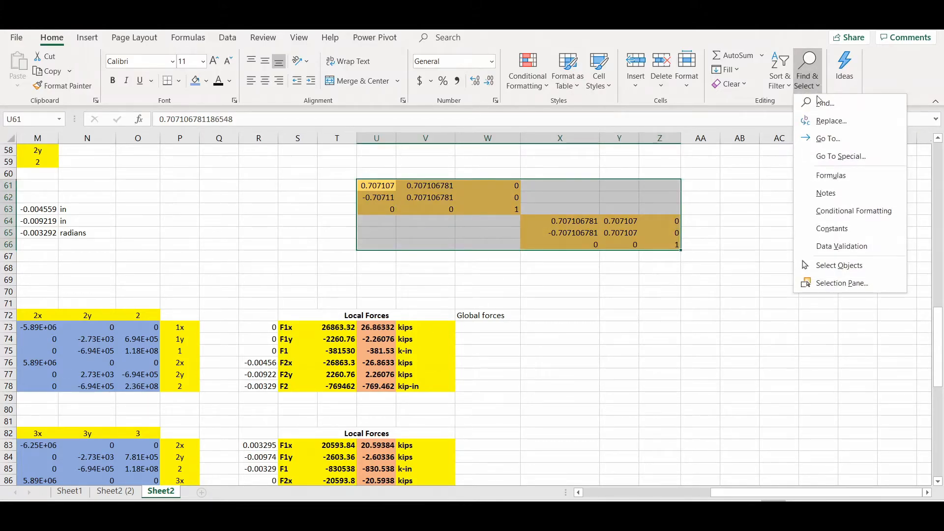
pyautogui.click(829, 158)
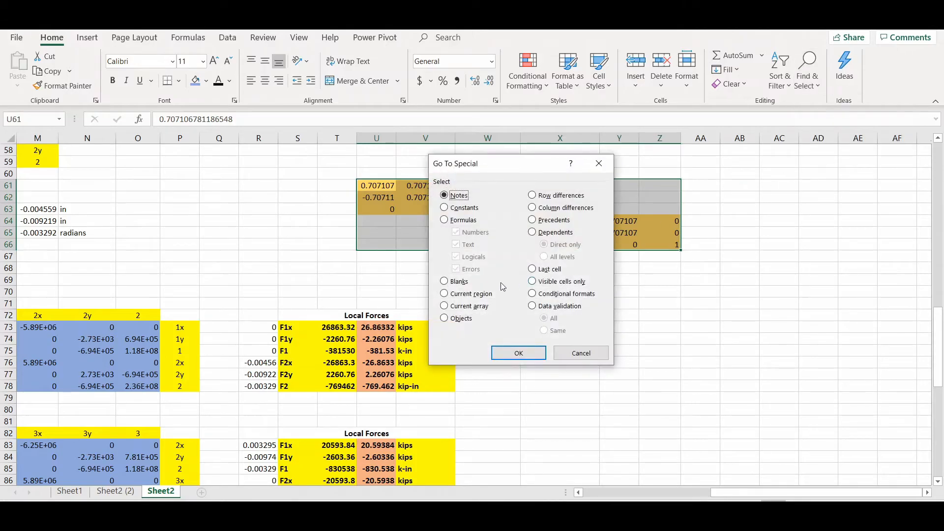
pyautogui.click(452, 283)
pyautogui.click(518, 353)
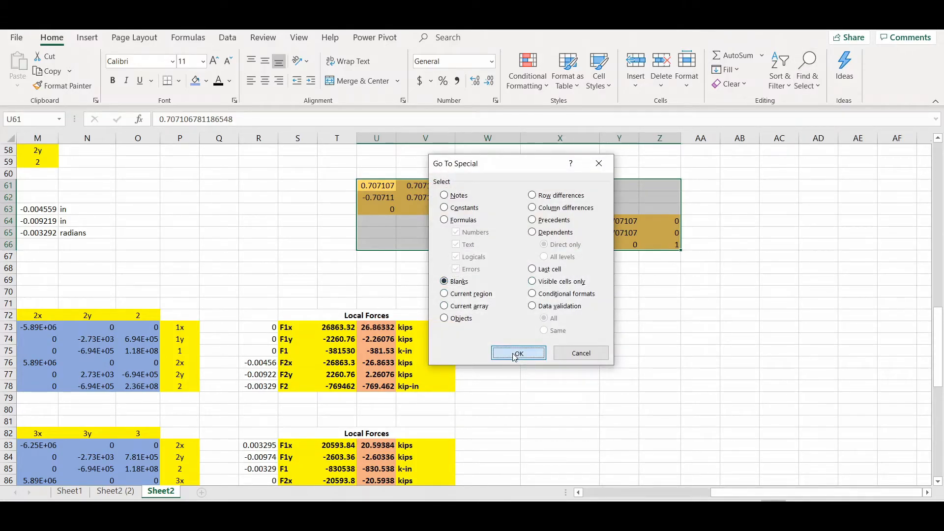
pyautogui.write('0')
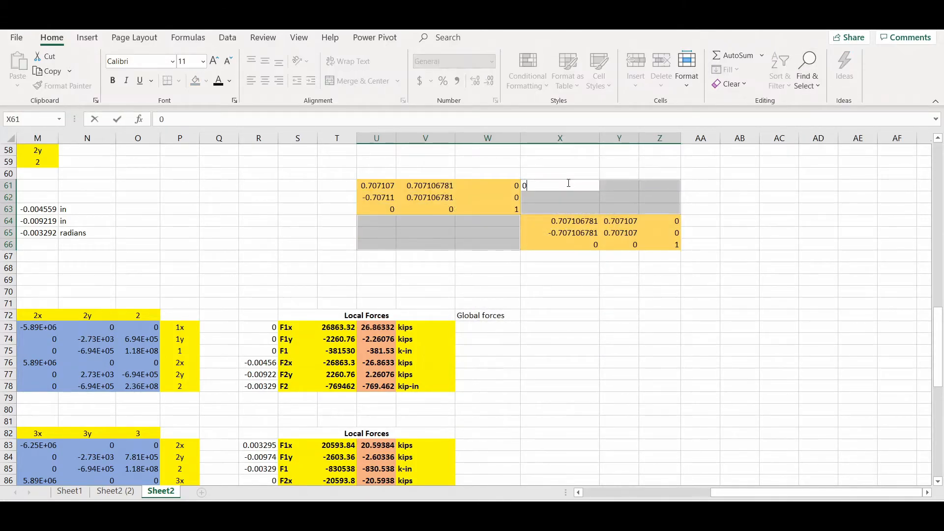
pyautogui.hotkey('ctrl', 'Return')
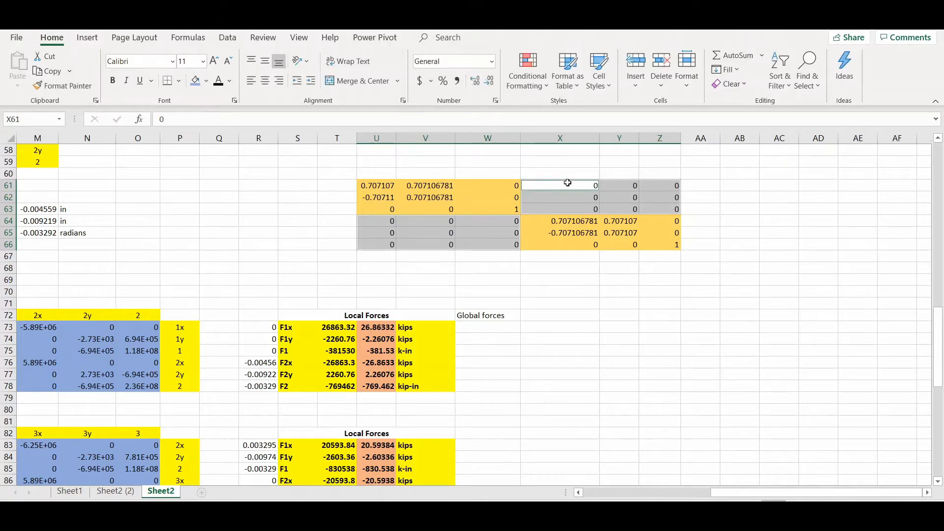
pyautogui.click(627, 277)
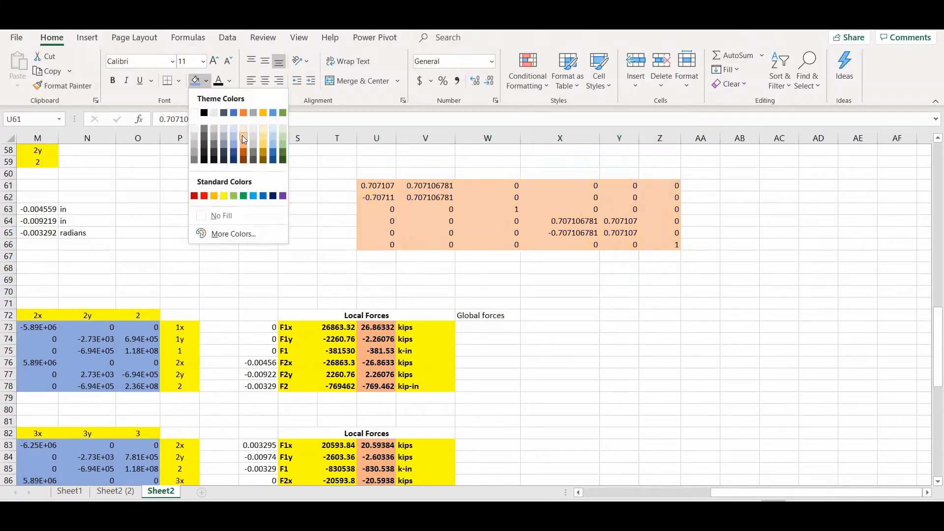
pyautogui.click(244, 139)
# Step: Calculate the element 1 global forces in W73 with =MMULT(MINVERSE(U61:Z66),U73:U78)
pyautogui.click(489, 326)
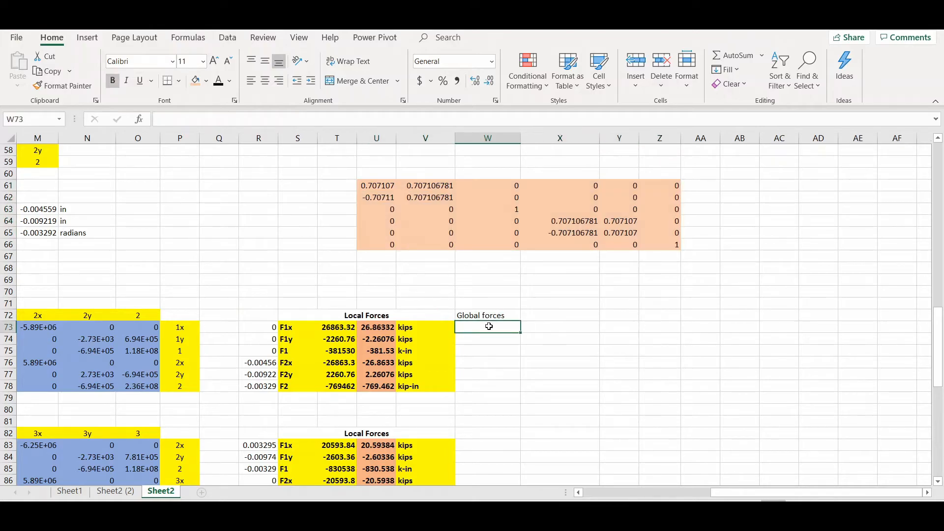
pyautogui.write('=mmuly')
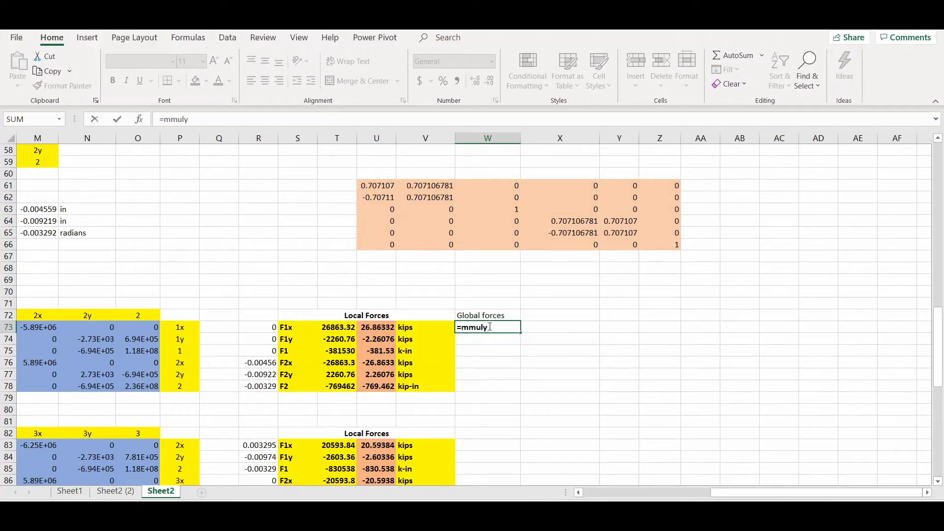
pyautogui.press('BackSpace')
pyautogui.write('t')
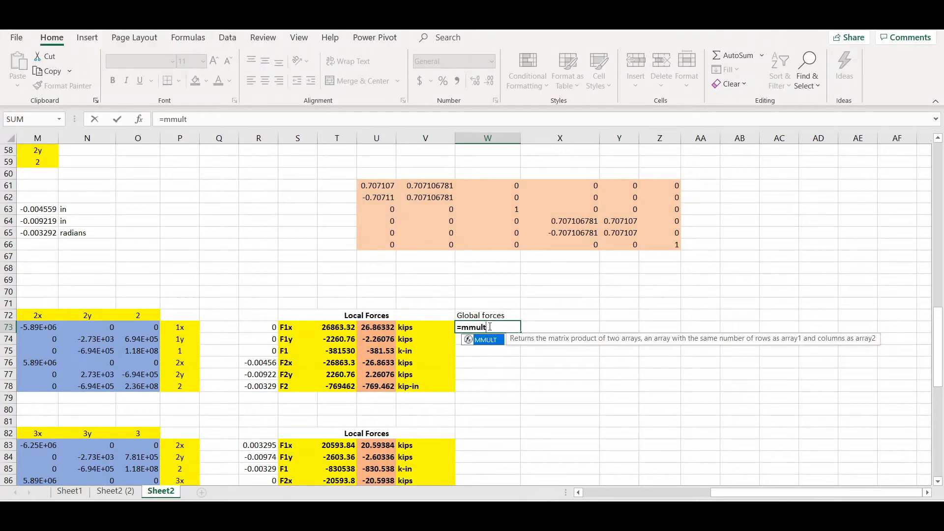
pyautogui.write('(minverse(')
pyautogui.moveTo(364, 185); pyautogui.dragTo(667, 241)
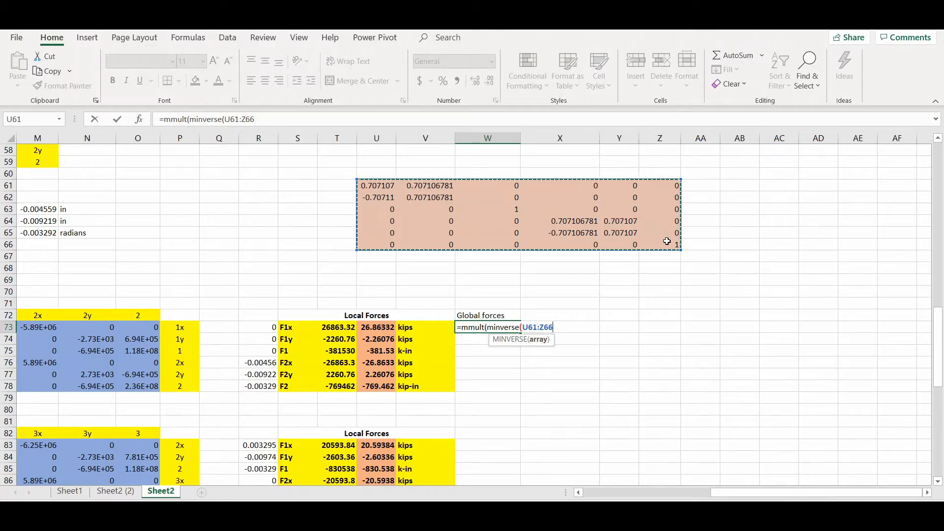
pyautogui.write('),')
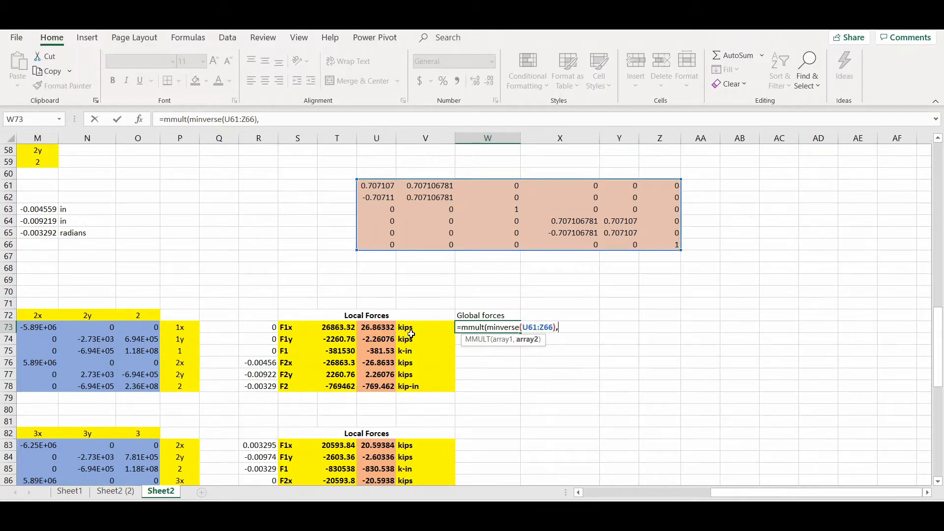
pyautogui.moveTo(379, 328); pyautogui.dragTo(379, 386)
pyautogui.write(')')
pyautogui.press('Return')
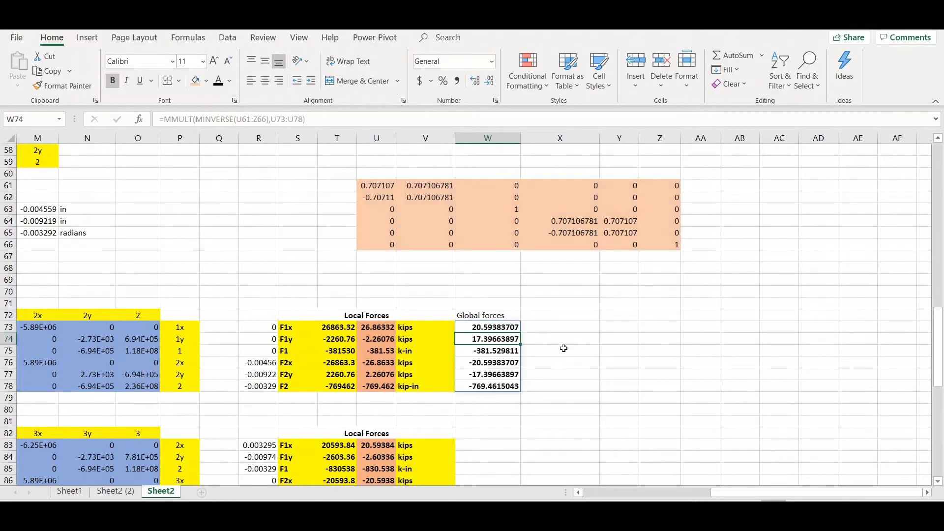
# Step: Format the element 1 global forces in W73:W78 to two decimal places
pyautogui.moveTo(504, 326); pyautogui.dragTo(502, 388)
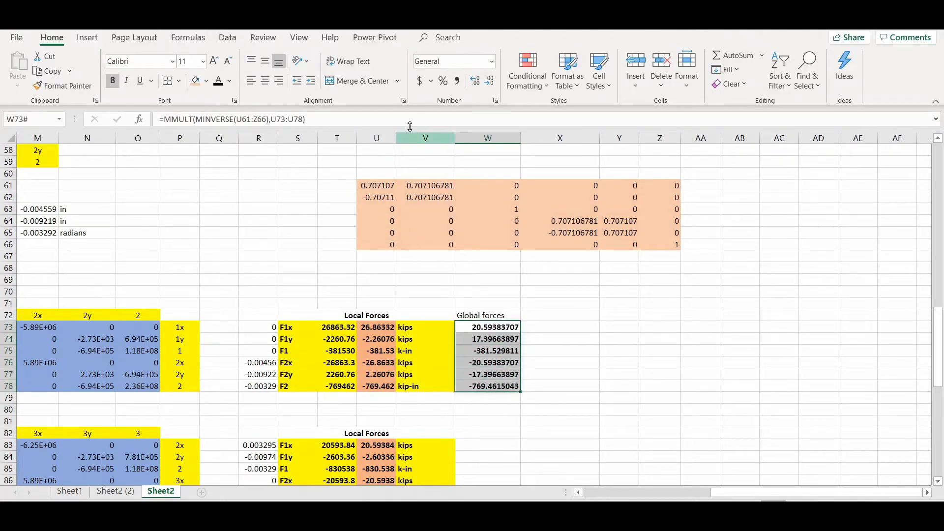
pyautogui.click(488, 82)
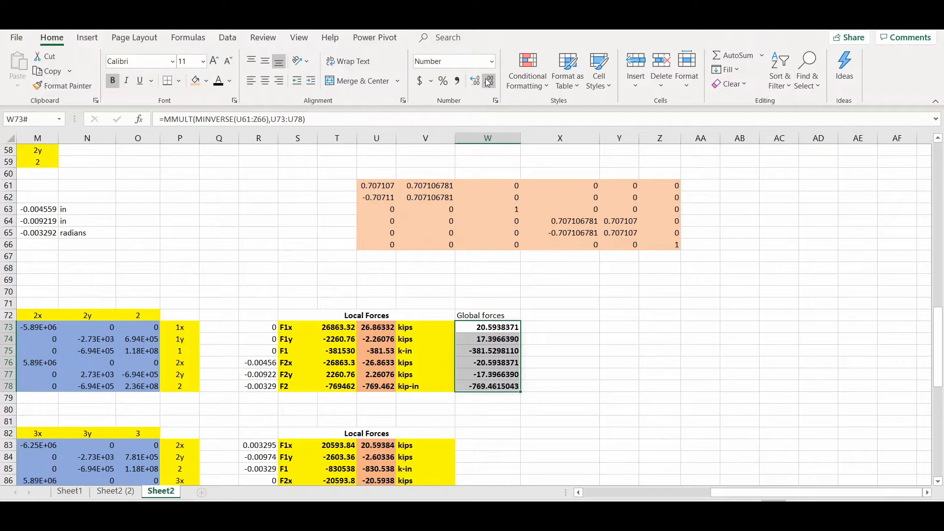
pyautogui.click(486, 81)
pyautogui.click(485, 80)
pyautogui.click(486, 80)
pyautogui.click(486, 80)
pyautogui.click(485, 80)
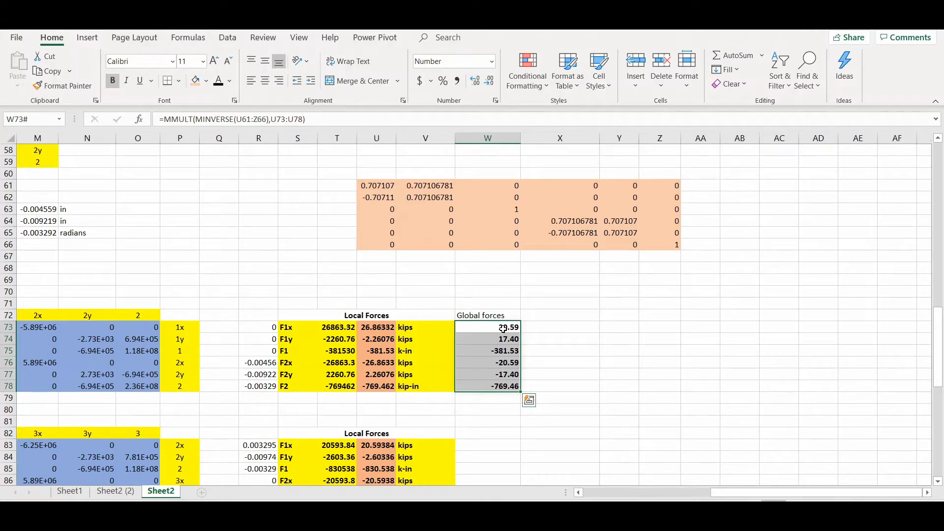
# Step: Enter the heading "Global forces" in W82, beside the element 2 Local Forces table
pyautogui.scroll(-4, 502, 329)
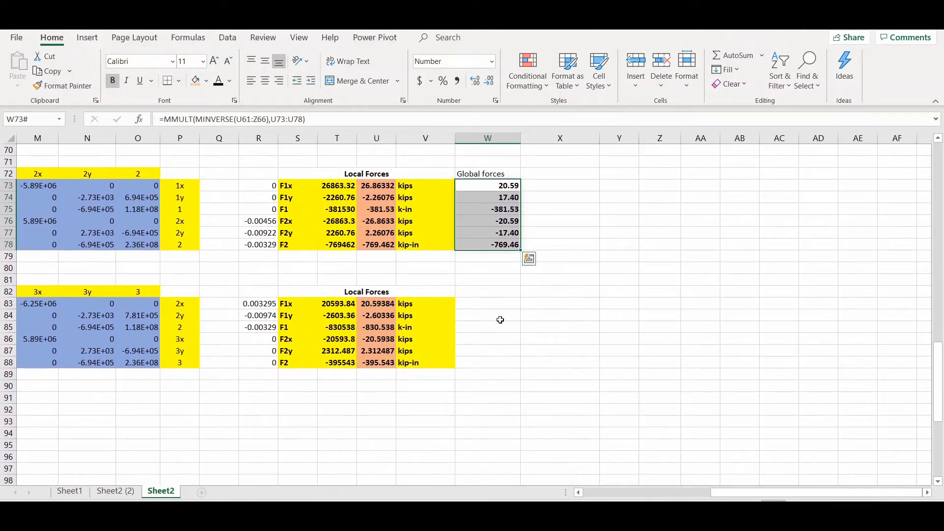
pyautogui.click(492, 295)
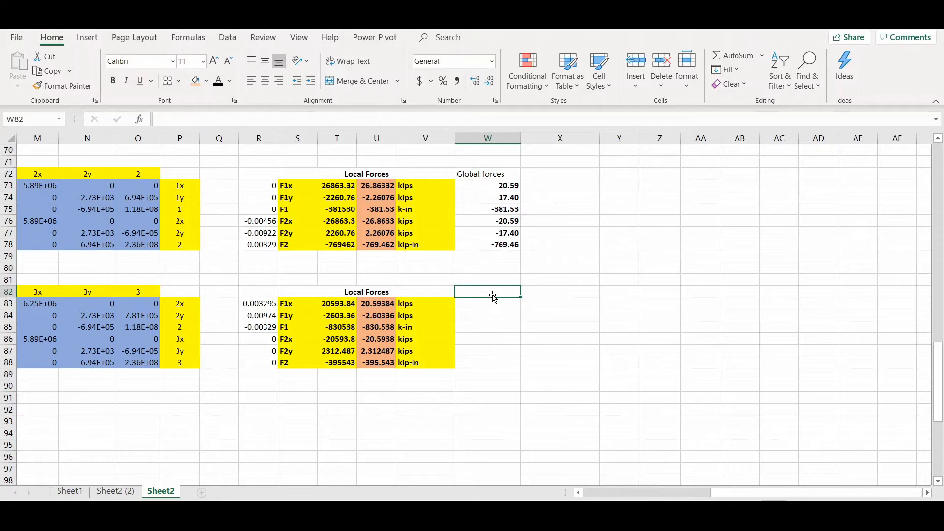
pyautogui.write('Global forces')
pyautogui.press('Return')
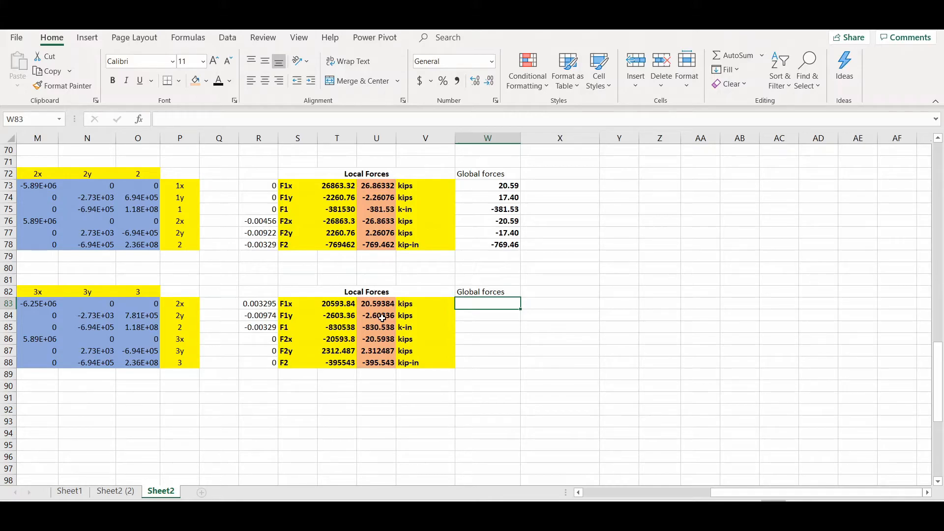
# Step: Link the element 2 global forces in W83 to its local forces with =U83 and fill the formula down to W88
pyautogui.write('=')
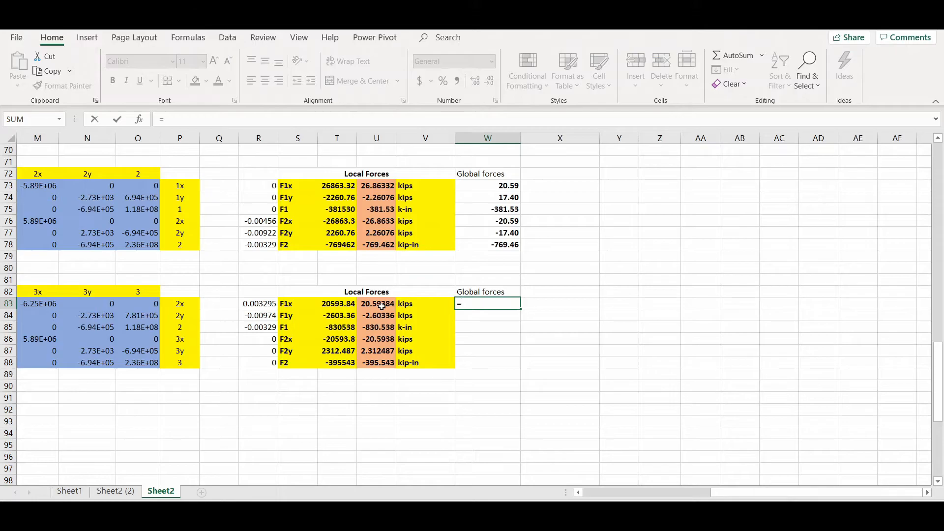
pyautogui.click(381, 306)
pyautogui.hotkey('ctrl', 'Return')
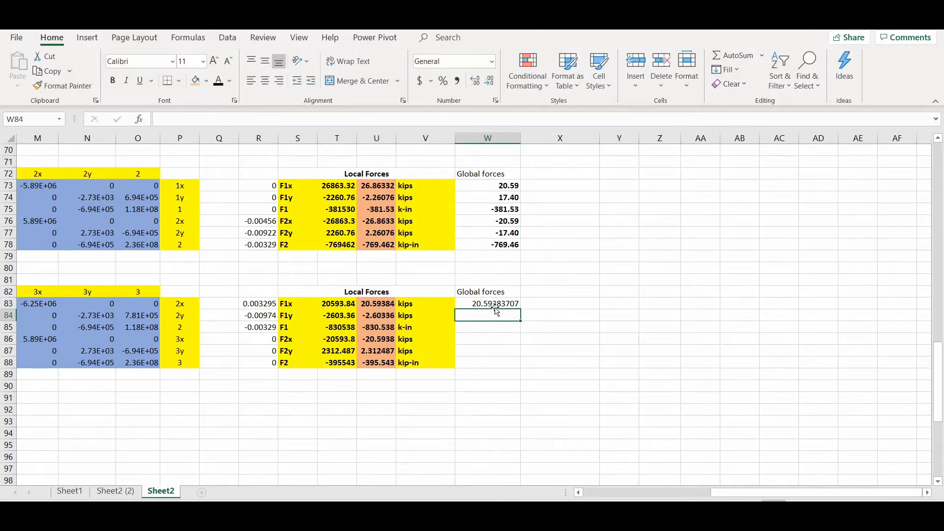
pyautogui.doubleClick(520, 309)
pyautogui.click(579, 291)
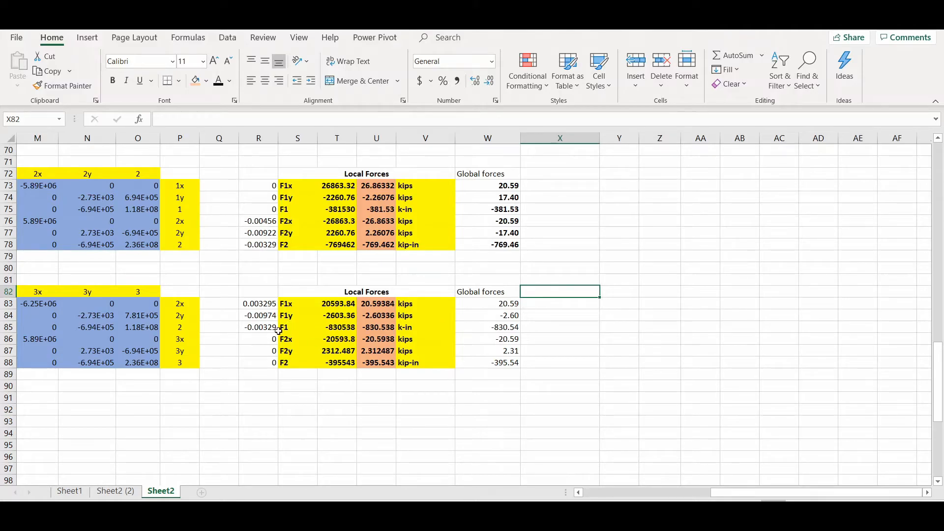
# Step: Relabel the element 2 local forces in S83:S88 as F2x, F2y, F2, F3x, F3y and F3
pyautogui.click(286, 304)
pyautogui.doubleClick(286, 304)
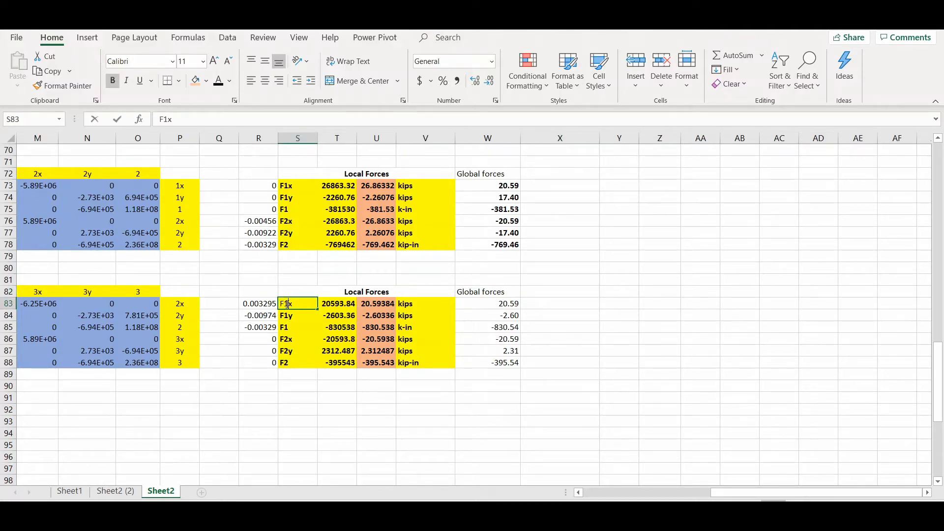
pyautogui.press('BackSpace')
pyautogui.write('1')
pyautogui.press('Return')
pyautogui.doubleClick(289, 316)
pyautogui.press('BackSpace')
pyautogui.write('2')
pyautogui.press('Return')
pyautogui.doubleClick(290, 328)
pyautogui.press('BackSpace')
pyautogui.write('2')
pyautogui.press('Return')
pyautogui.press('BackSpace')
pyautogui.write('3')
pyautogui.press('Return')
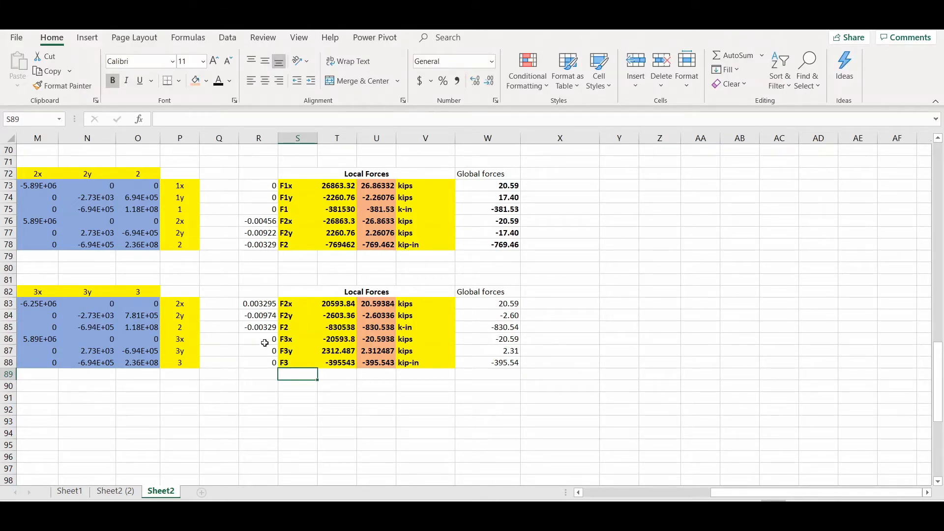
# Step: Copy the FG vector from N43:N45 and paste it as values with its formatting into Z79:Z81
pyautogui.moveTo(771, 494); pyautogui.dragTo(599, 473)
pyautogui.scroll(19, 177, 369)
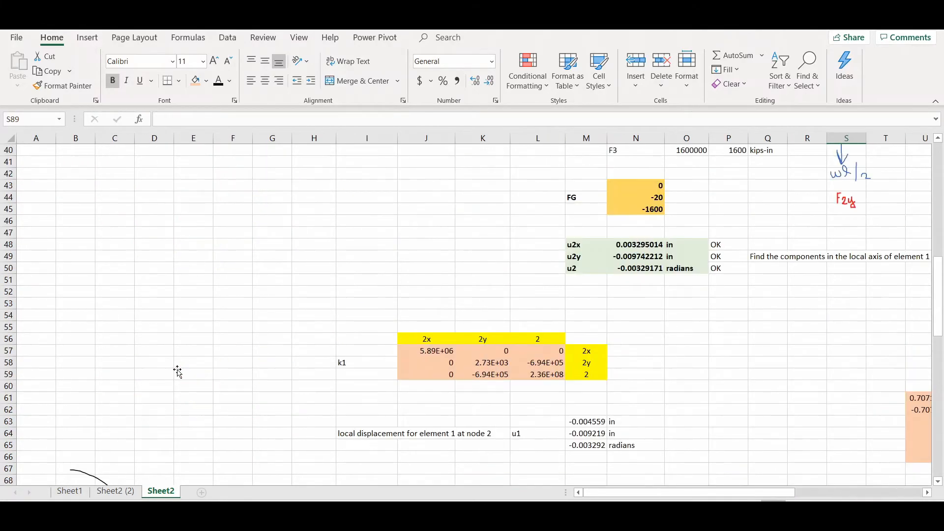
pyautogui.scroll(4, 178, 372)
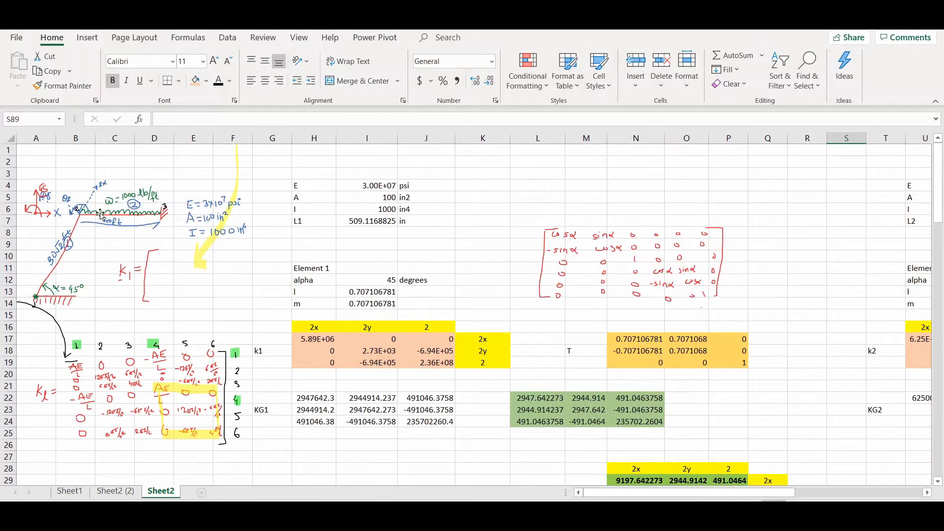
pyautogui.scroll(-18, 348, 369)
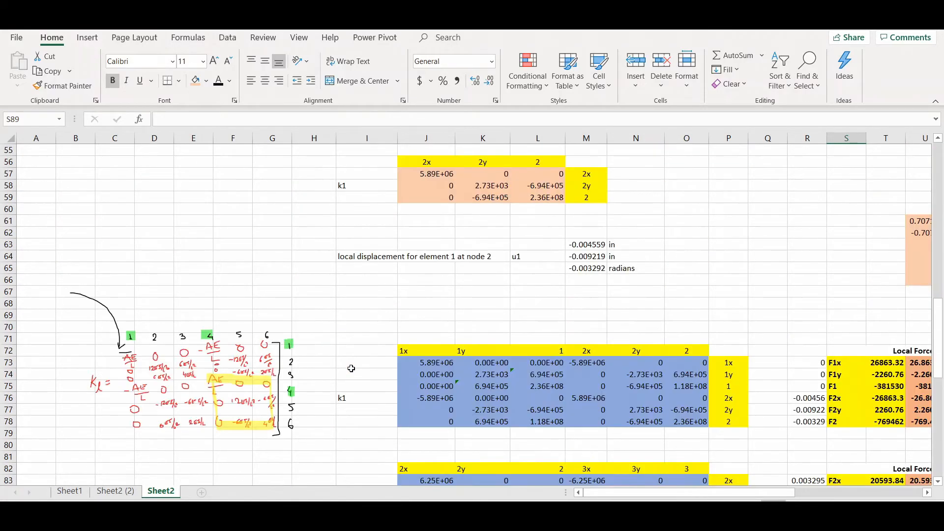
pyautogui.scroll(5, 351, 368)
pyautogui.scroll(4, 351, 369)
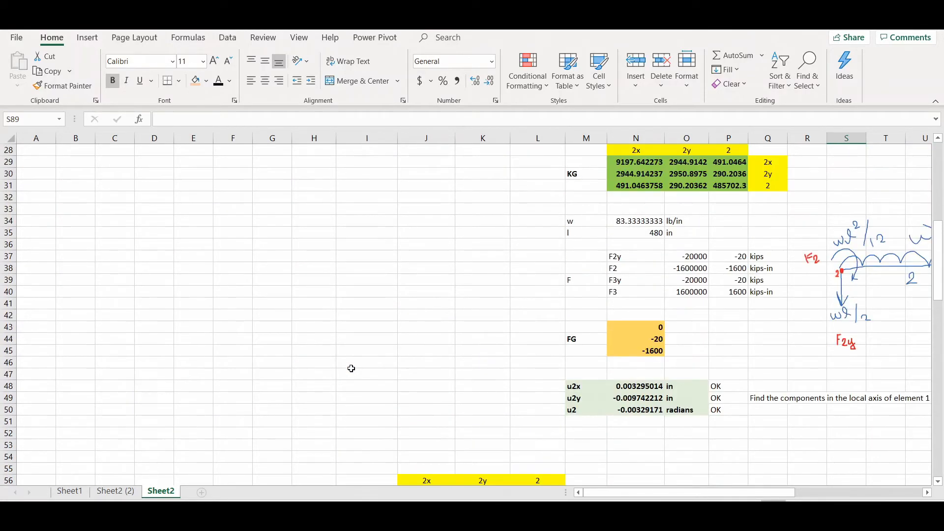
pyautogui.scroll(-3, 350, 369)
pyautogui.moveTo(636, 221); pyautogui.dragTo(636, 245)
pyautogui.hotkey('ctrl', 'c')
pyautogui.hscroll(6, 747, 476)
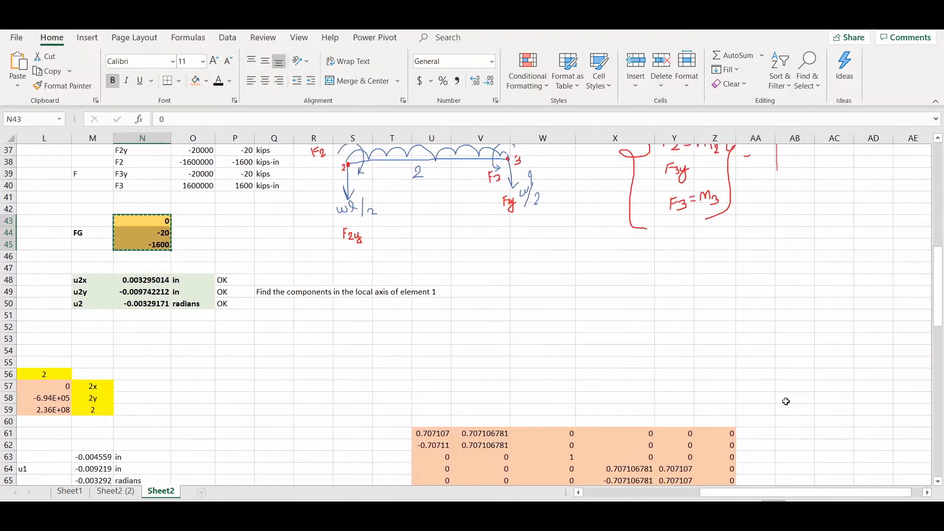
pyautogui.scroll(-12, 782, 394)
pyautogui.scroll(2, 777, 390)
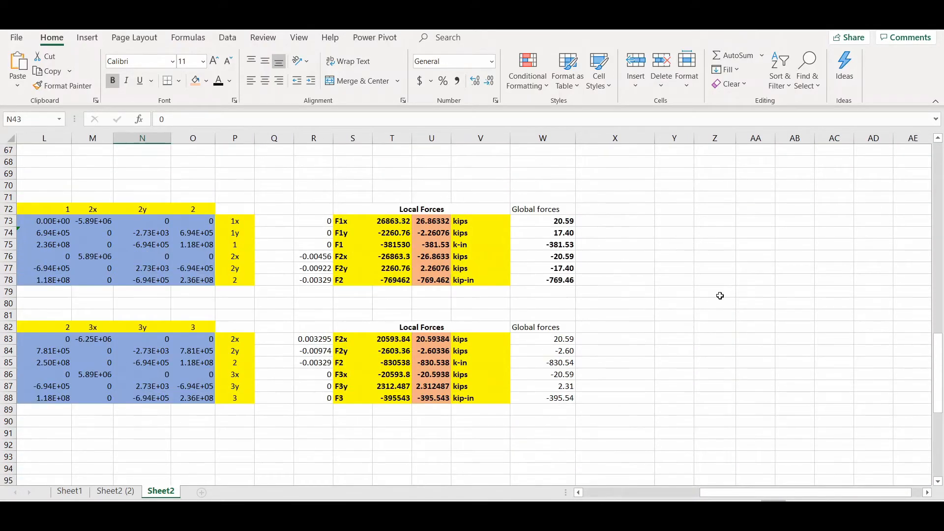
pyautogui.click(718, 297)
pyautogui.hotkey('ctrl', 'v')
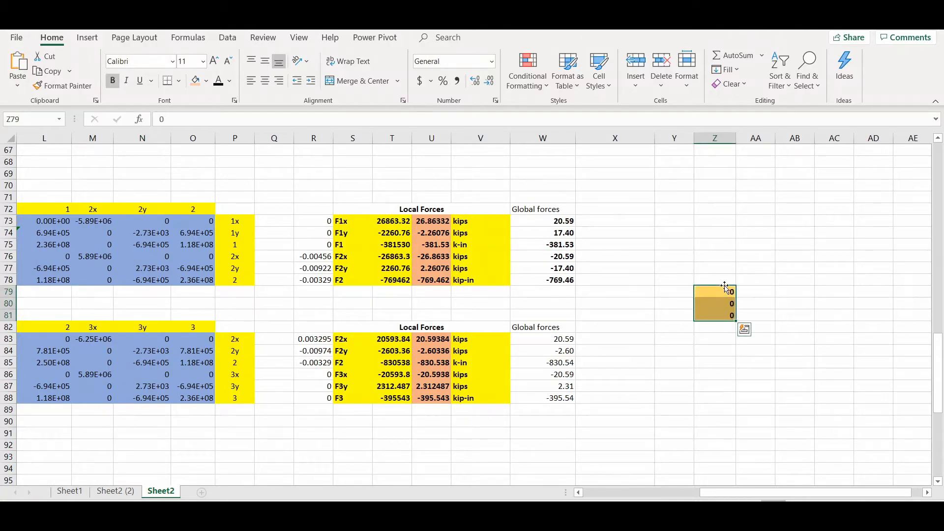
pyautogui.rightClick(724, 293)
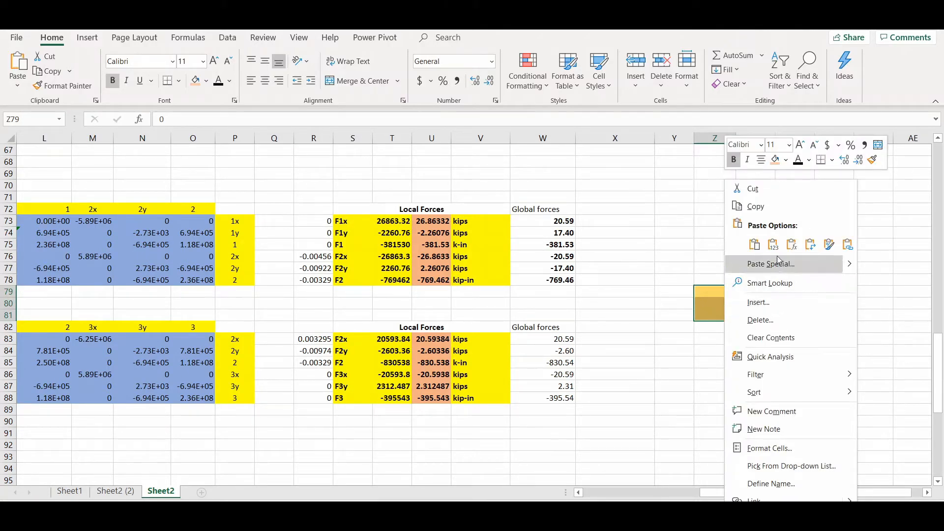
pyautogui.click(752, 233)
# Step: Enter the heading "Reactions" in X82 and the node 2 values 0, 20 and 1600 in X83:X85
pyautogui.click(616, 330)
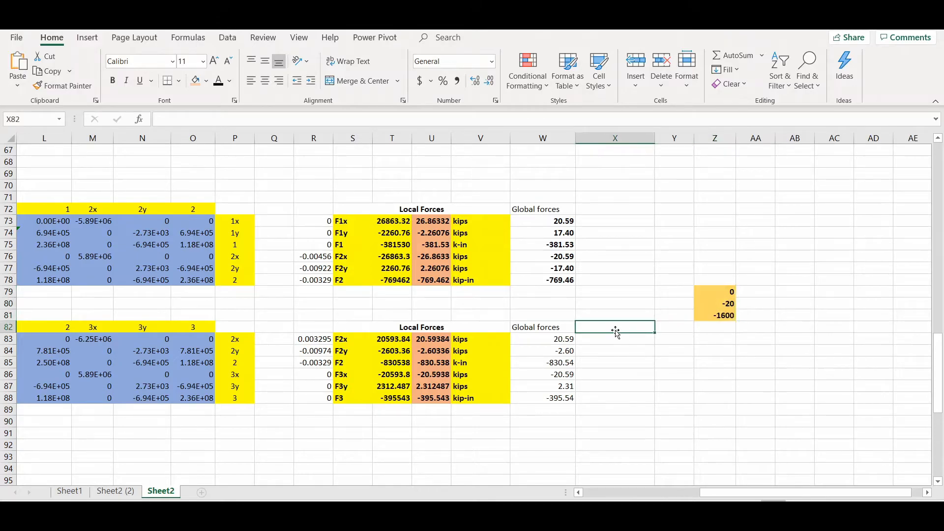
pyautogui.write('Reaction')
pyautogui.press('Return')
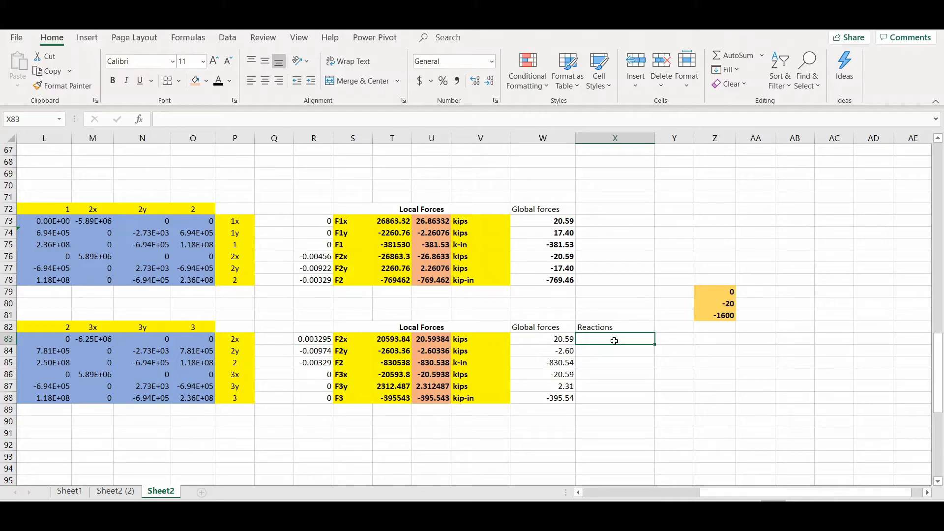
pyautogui.write('0')
pyautogui.press('Return')
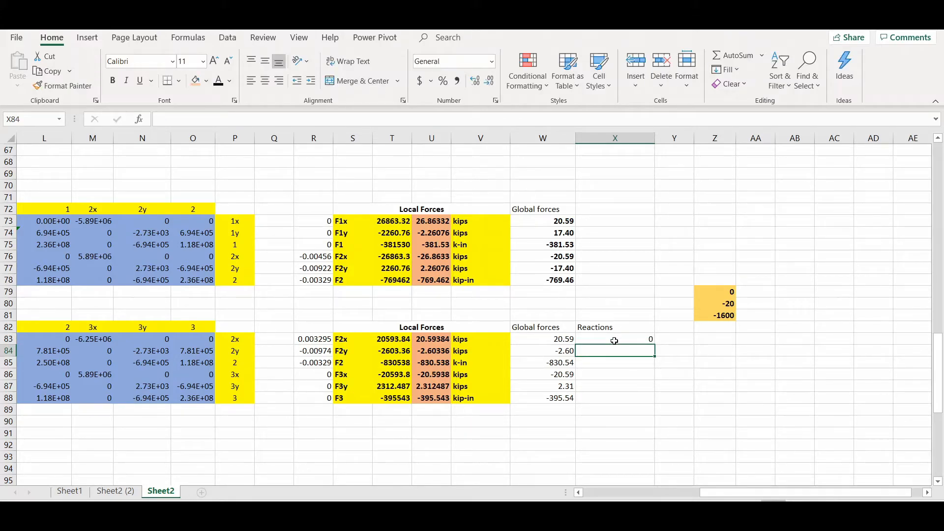
pyautogui.write('20')
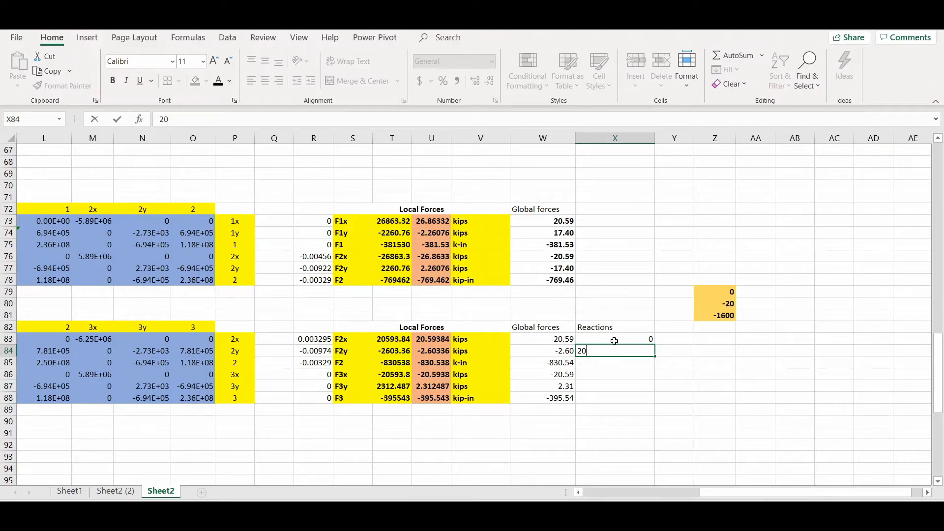
pyautogui.press('Return')
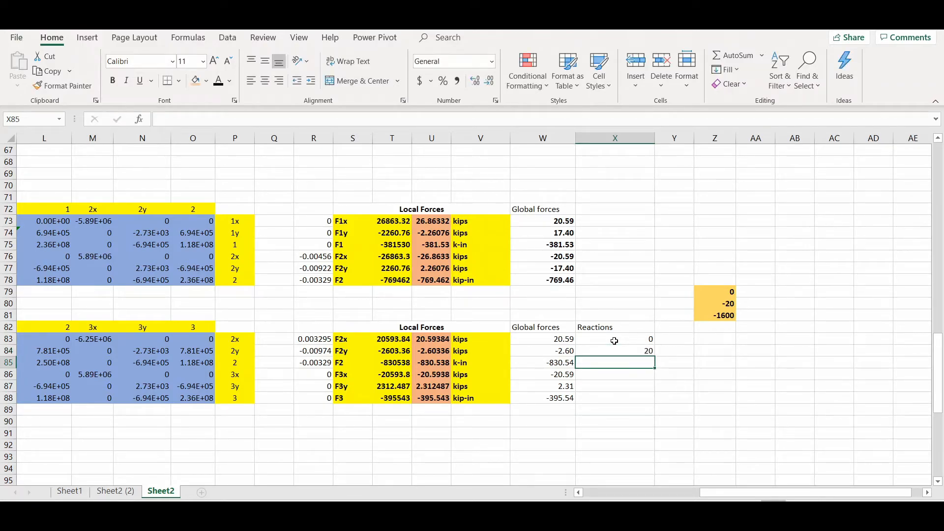
pyautogui.write('1')
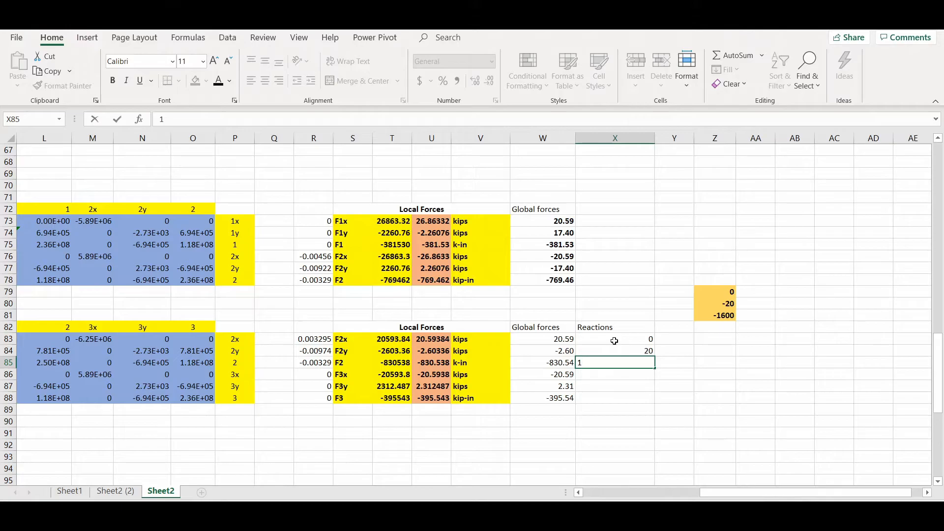
pyautogui.write('600')
pyautogui.press('Return')
# Step: Enter the node 3 reactions 0, 20 and -1600 in X86:X88
pyautogui.write('0')
pyautogui.press('Return')
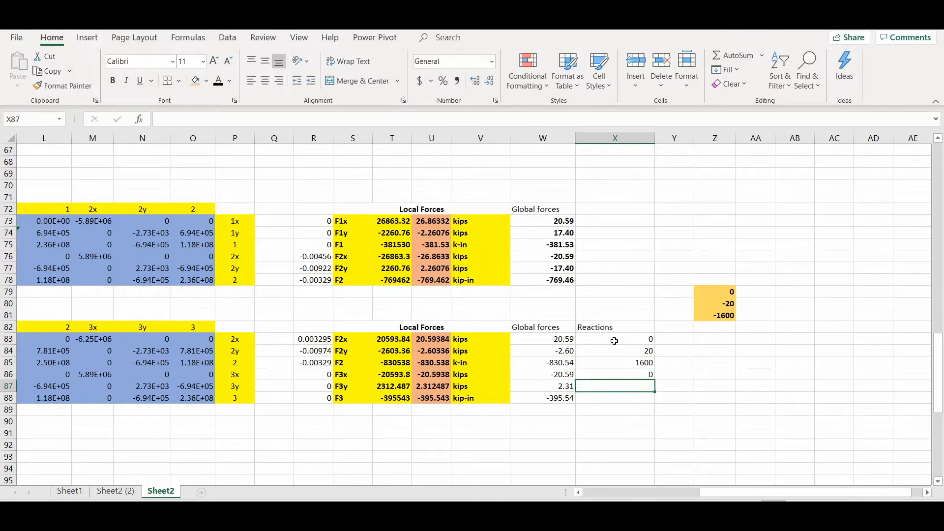
pyautogui.write('20')
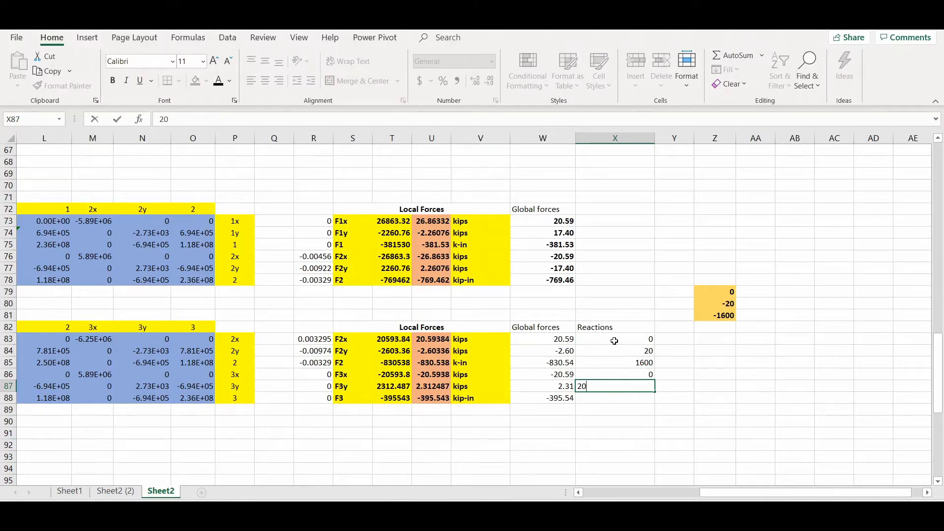
pyautogui.press('Return')
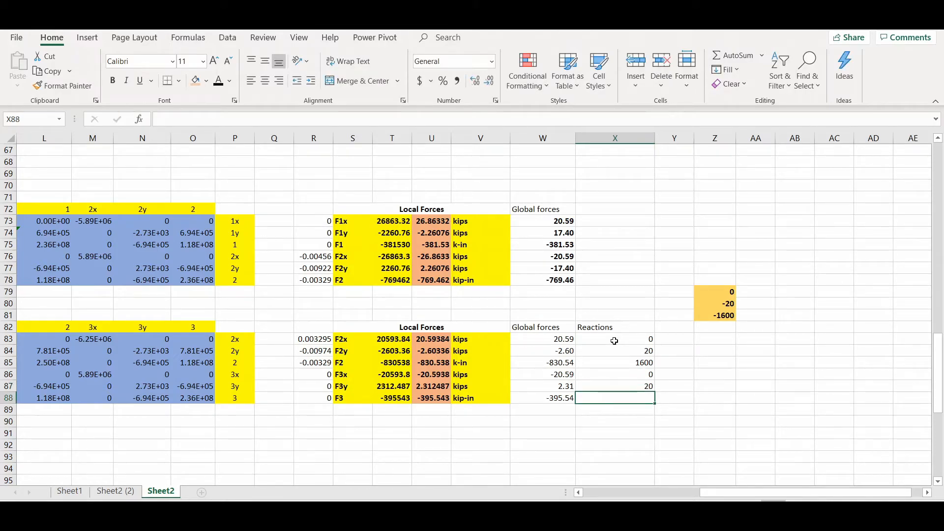
pyautogui.write('-1600')
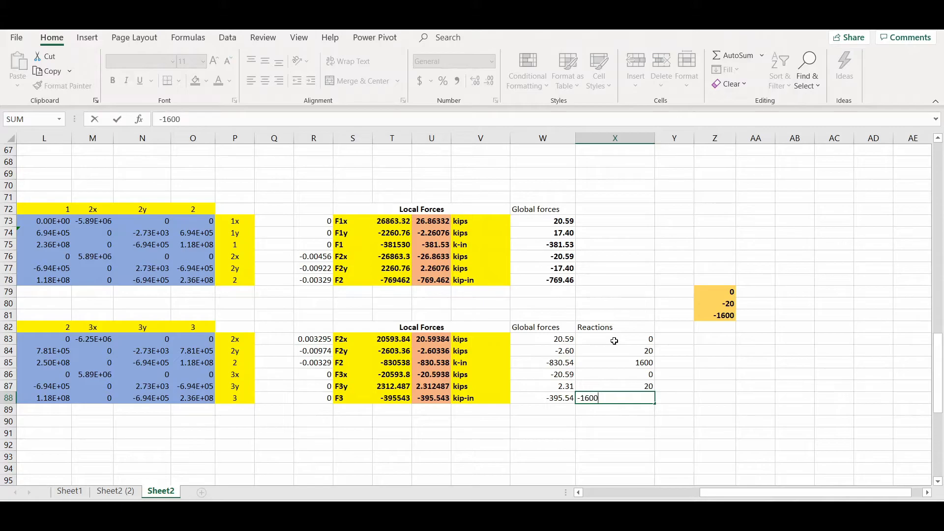
pyautogui.press('Return')
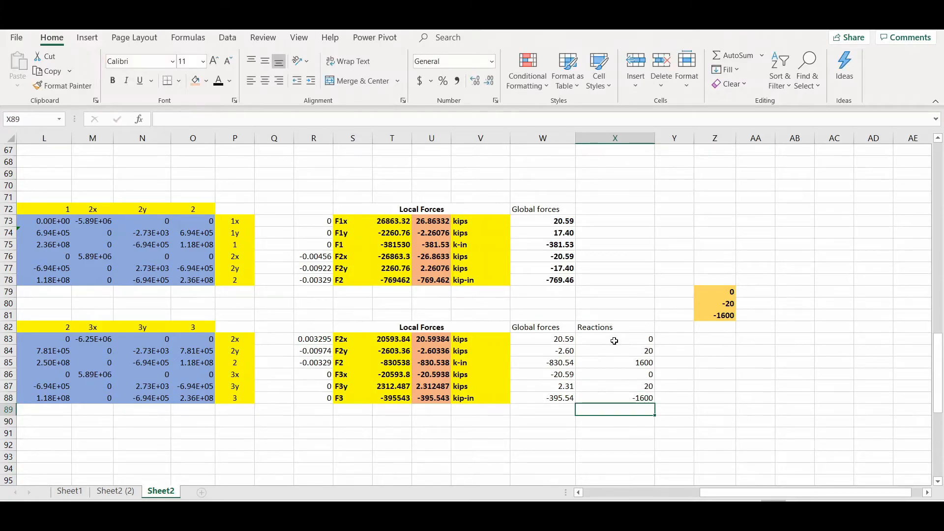
# Step: Enter the heading "Total Global forces" in Y82, beside the Reactions column
pyautogui.click(658, 329)
pyautogui.write('Total Global fores')
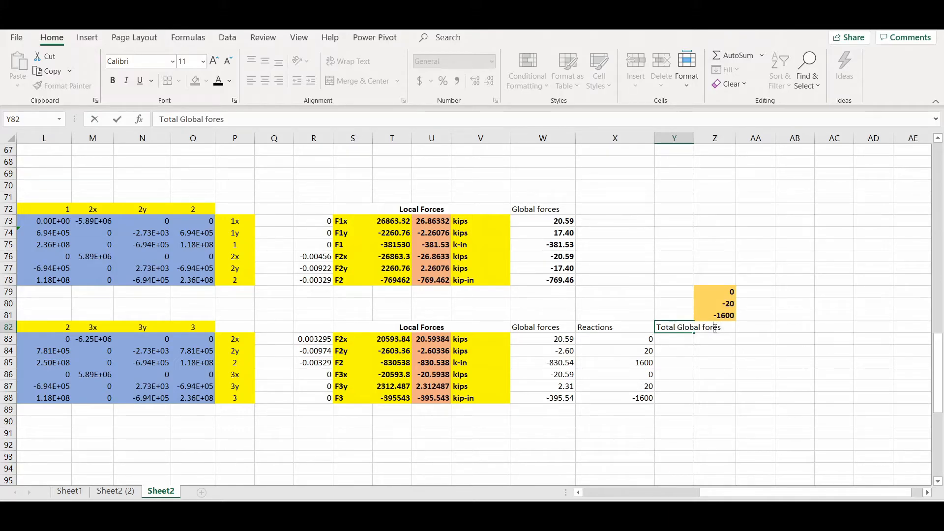
pyautogui.click(714, 329)
pyautogui.write('ces')
pyautogui.press('Return')
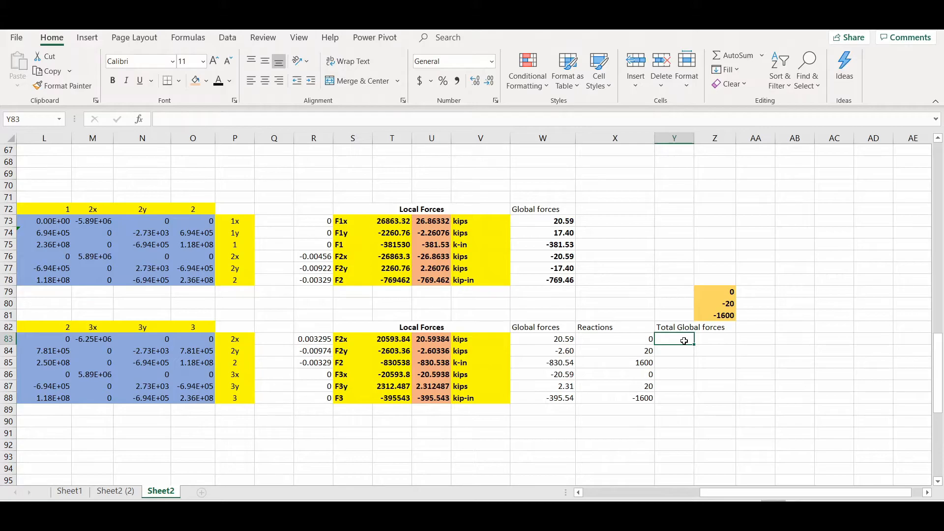
# Step: Calculate the element 2 total global forces in Y83 with =W83+X83 and fill the formula down to Y88
pyautogui.write('=')
pyautogui.click(558, 339)
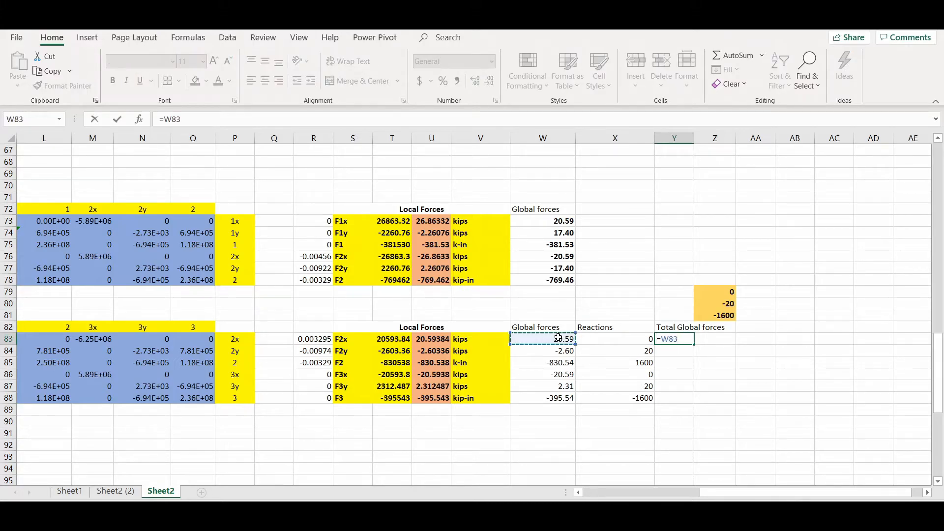
pyautogui.write('+')
pyautogui.click(613, 339)
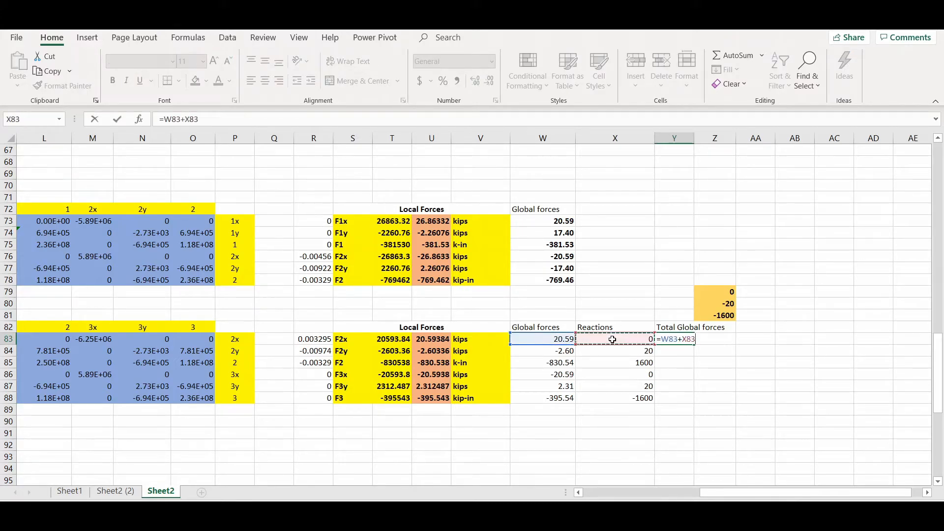
pyautogui.press('Return')
pyautogui.click(677, 340)
pyautogui.doubleClick(694, 345)
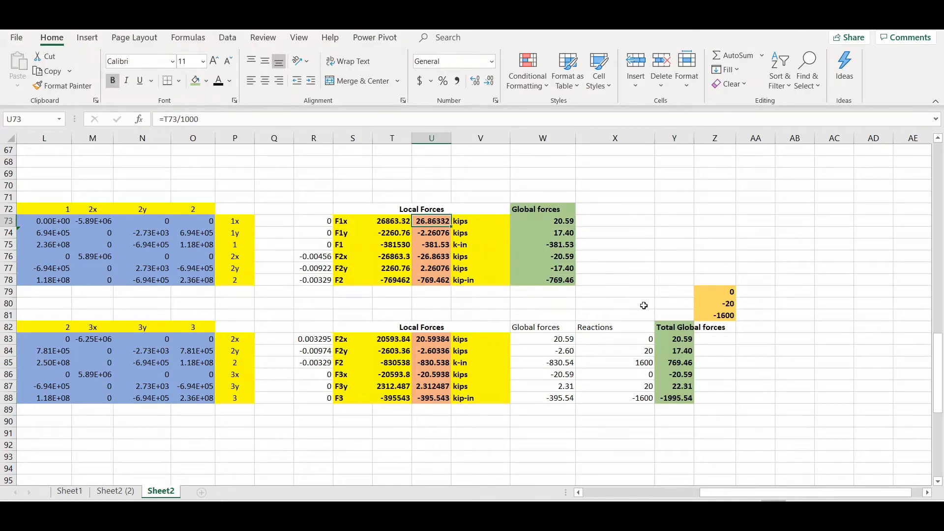
# Step: Review the element 1 global forces in W72:W78 alongside the element 2 total global forces in Y82:Y88
pyautogui.scroll(-4, 644, 306)
pyautogui.scroll(2, 644, 306)
pyautogui.scroll(1, 536, 381)
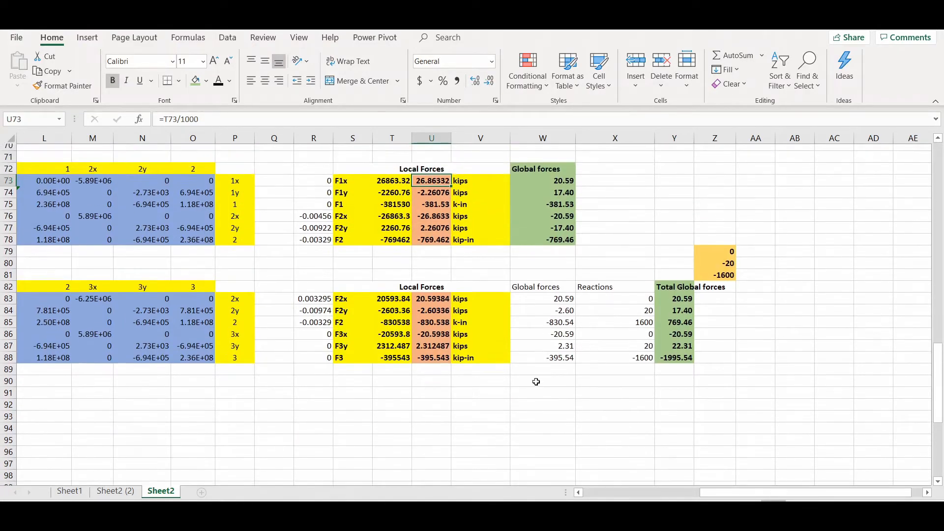
pyautogui.moveTo(355, 189); pyautogui.dragTo(353, 245)
pyautogui.moveTo(668, 290); pyautogui.dragTo(673, 363)
pyautogui.moveTo(541, 174); pyautogui.dragTo(552, 245)
pyautogui.scroll(-2, 556, 372)
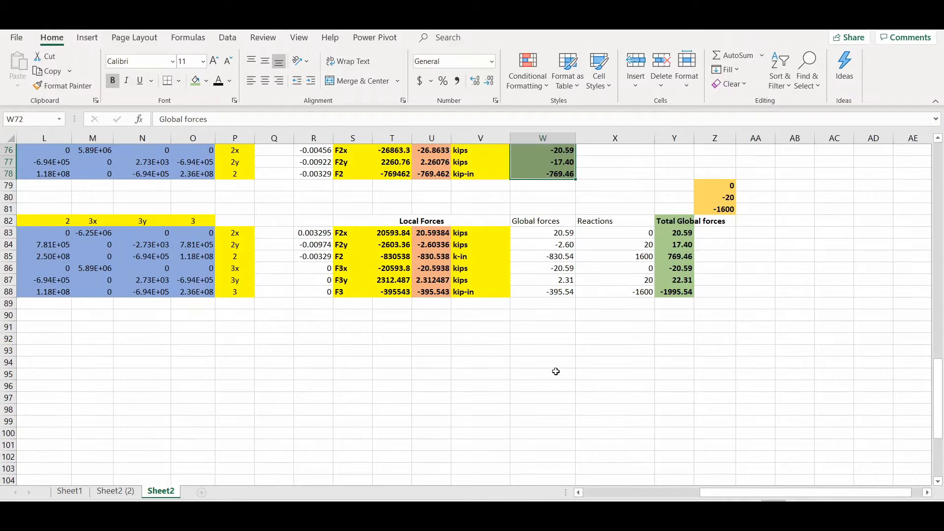
# Step: Enter the heading "Final Net forces" in S92, below the element 2 table
pyautogui.click(356, 344)
pyautogui.write('Final N')
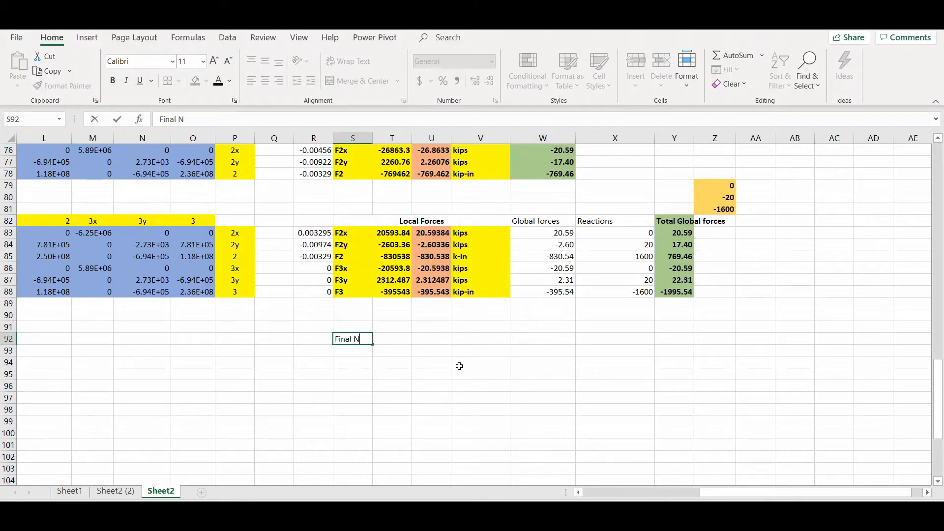
pyautogui.write('et focr')
pyautogui.press('Return')
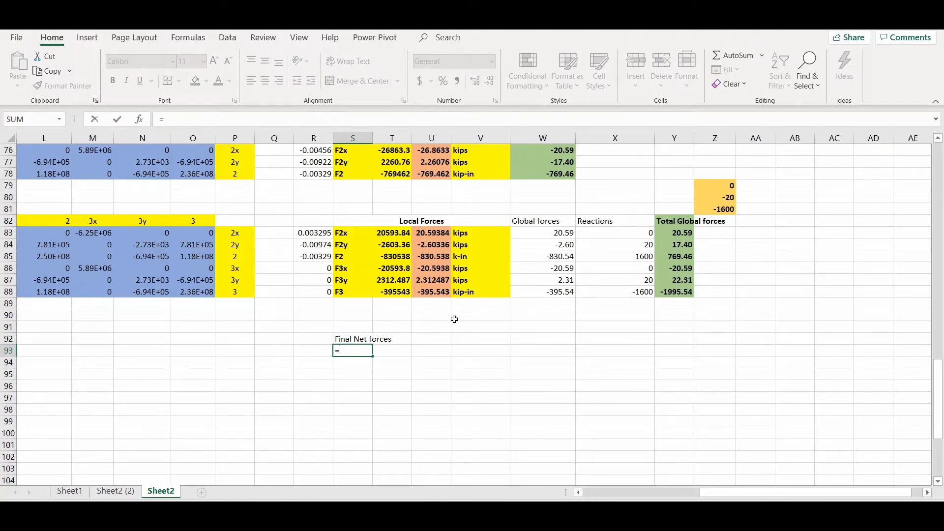
pyautogui.press('Escape')
# Step: Copy the element 1 force labels F1x through F2 from S73:S78 into S93:S98 under the Final Net forces heading
pyautogui.scroll(2, 359, 236)
pyautogui.moveTo(351, 187); pyautogui.dragTo(351, 245)
pyautogui.hotkey('ctrl', 'c')
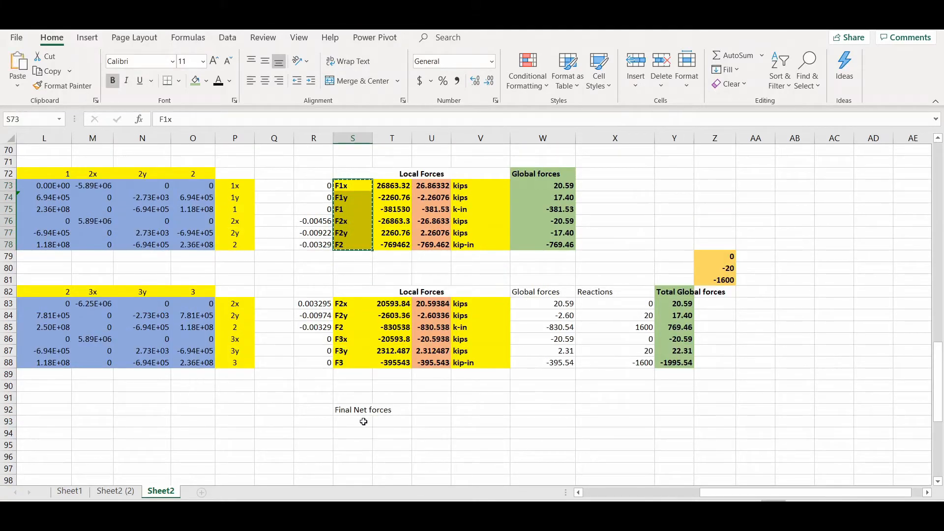
pyautogui.click(361, 422)
pyautogui.hotkey('ctrl', 'v')
pyautogui.scroll(-3, 357, 282)
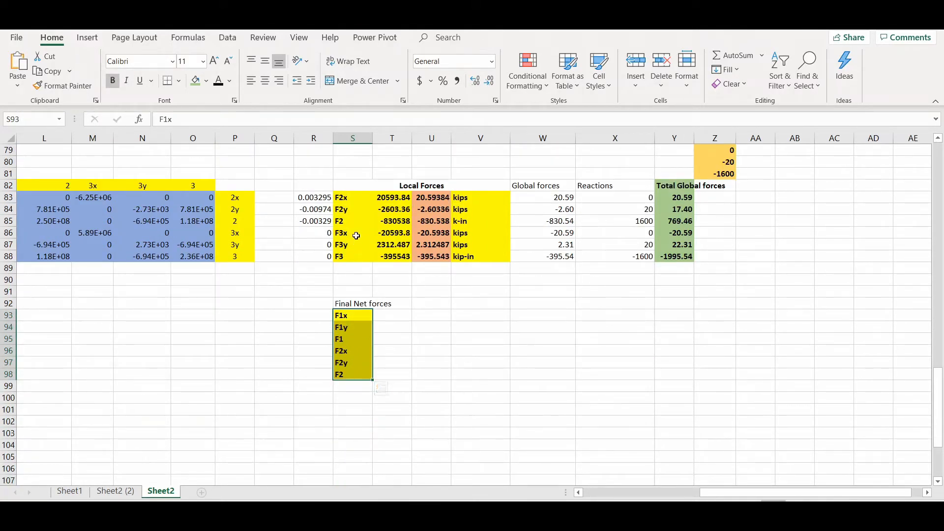
# Step: Copy the labels F3x, F3y and F3 from S86:S88 into S99:S101 to complete the Final Net forces list
pyautogui.moveTo(353, 233); pyautogui.dragTo(353, 256)
pyautogui.hotkey('ctrl', 'c')
pyautogui.click(357, 386)
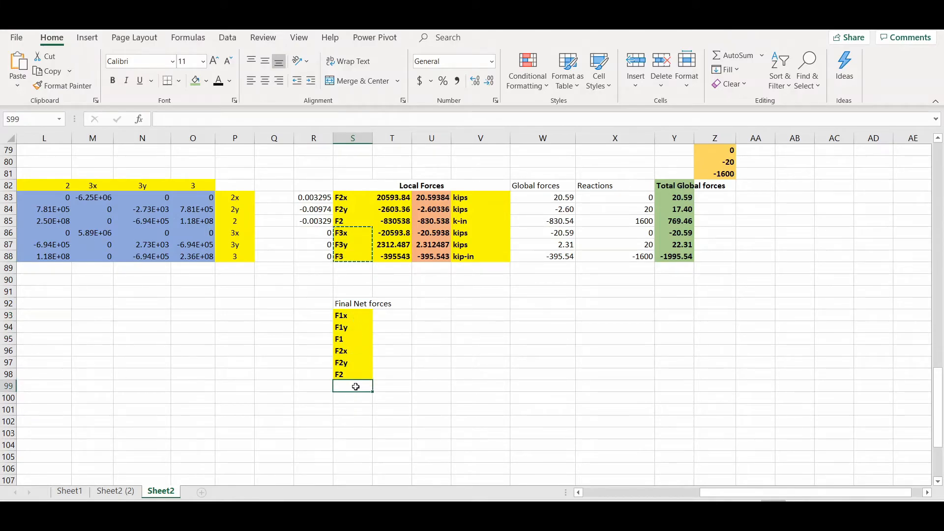
pyautogui.hotkey('ctrl', 'v')
# Step: Link T93 to the element 1 global force with =W73 and fill the formula down to T95
pyautogui.click(402, 317)
pyautogui.write('=')
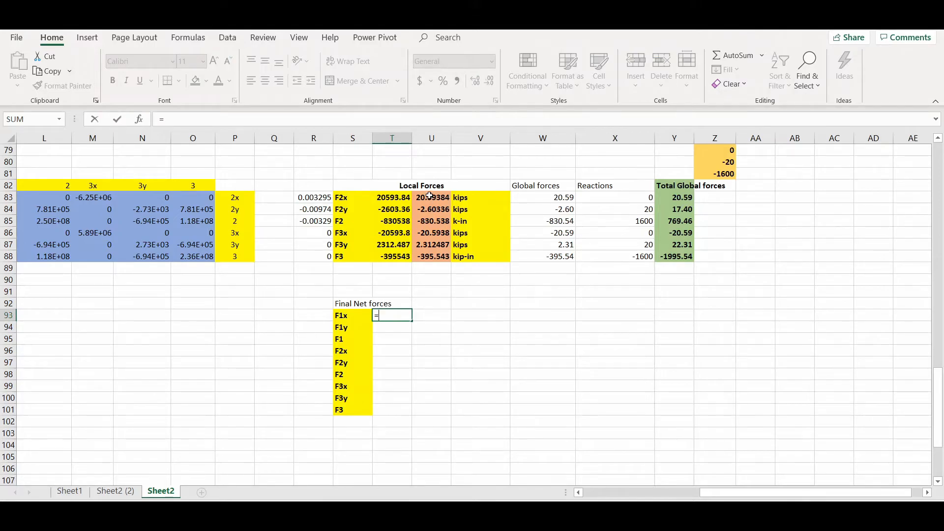
pyautogui.scroll(3, 454, 235)
pyautogui.click(562, 186)
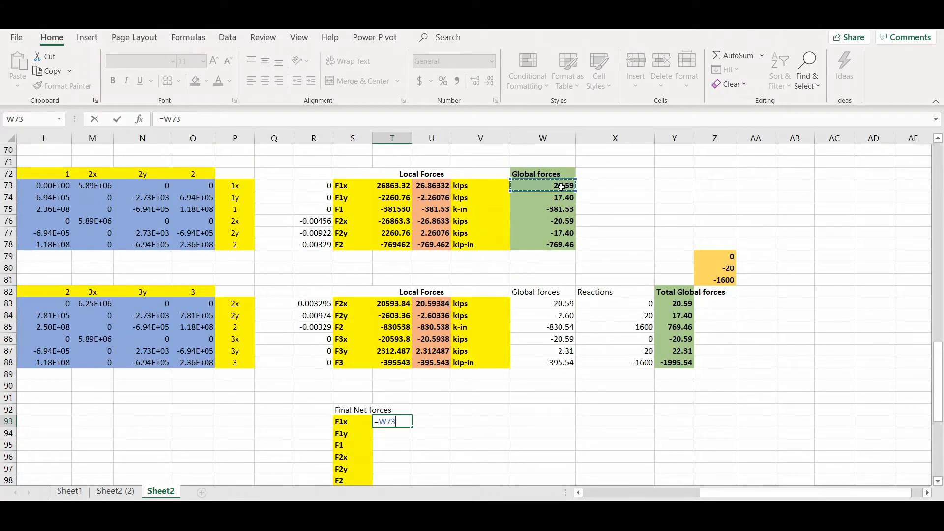
pyautogui.press('Return')
pyautogui.scroll(-2, 514, 363)
pyautogui.click(408, 351)
pyautogui.moveTo(412, 356); pyautogui.dragTo(410, 377)
# Step: Compute the net node 2 forces in T96 with =Y83+W76 and fill the formula down to T98
pyautogui.click(399, 388)
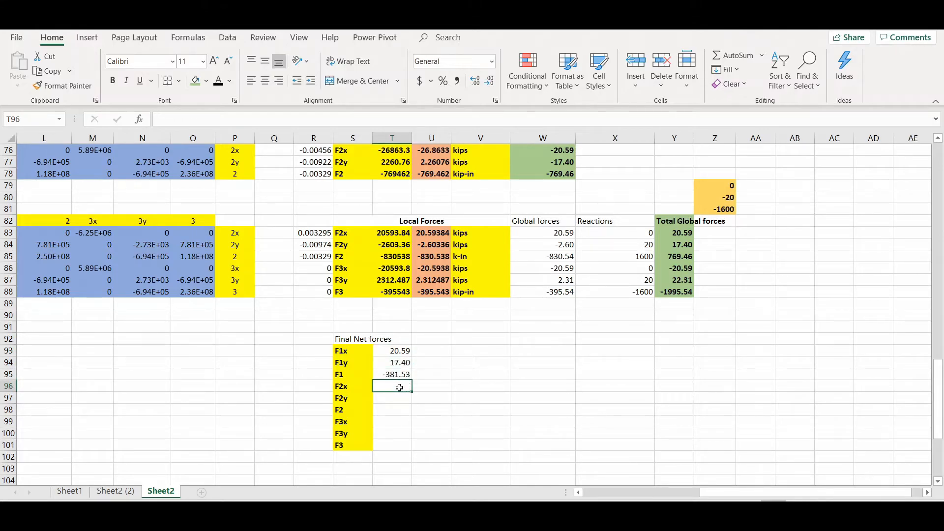
pyautogui.write('=')
pyautogui.scroll(2, 394, 242)
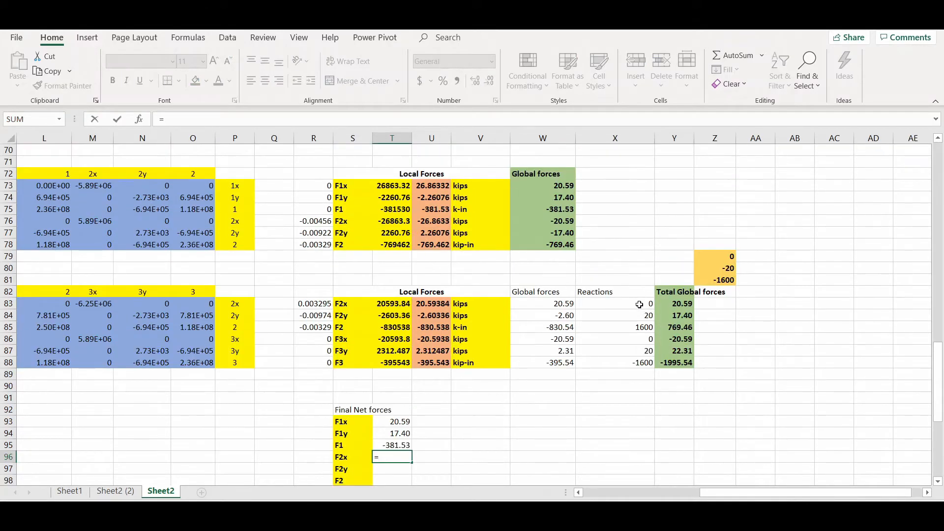
pyautogui.click(673, 305)
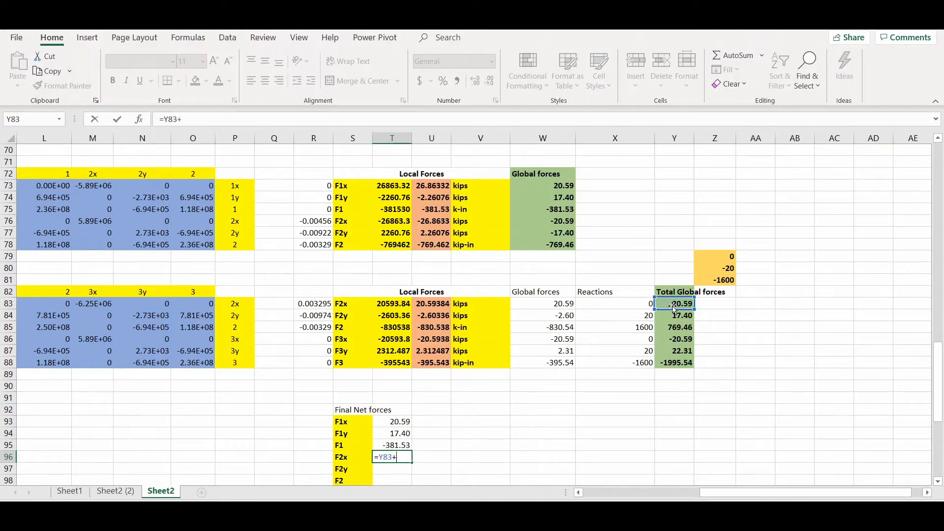
pyautogui.write('+')
pyautogui.click(571, 221)
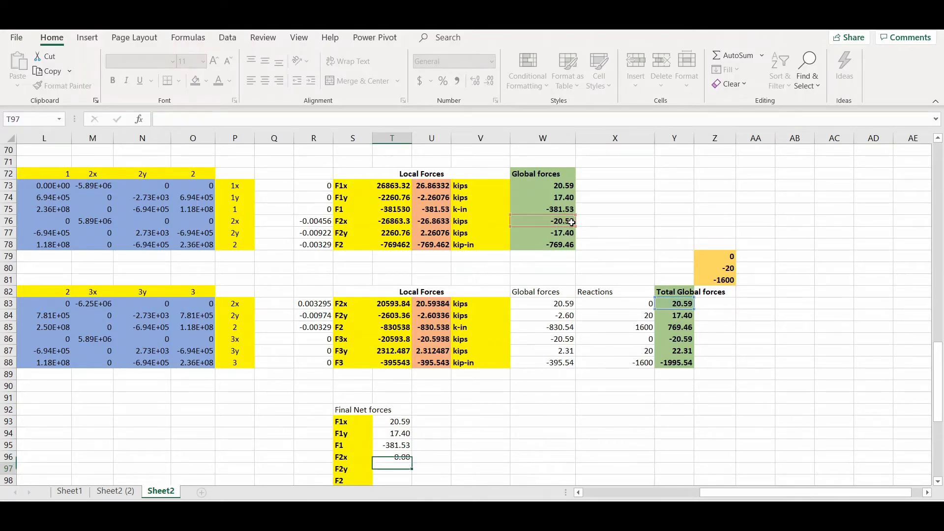
pyautogui.press('Return')
pyautogui.scroll(-2, 414, 403)
pyautogui.click(407, 388)
pyautogui.moveTo(412, 398); pyautogui.dragTo(412, 416)
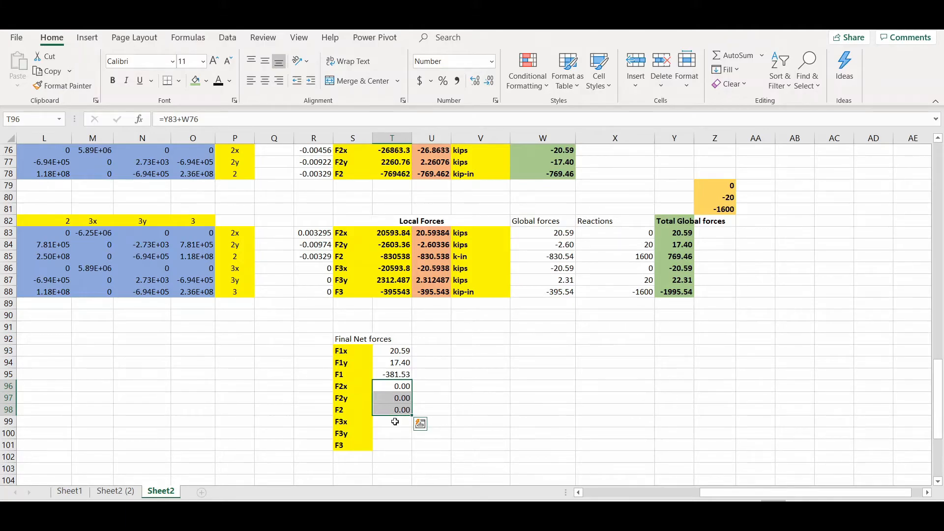
# Step: Link T99 to the element 2 total global force with =Y86 and fill the formula down to T101
pyautogui.click(395, 423)
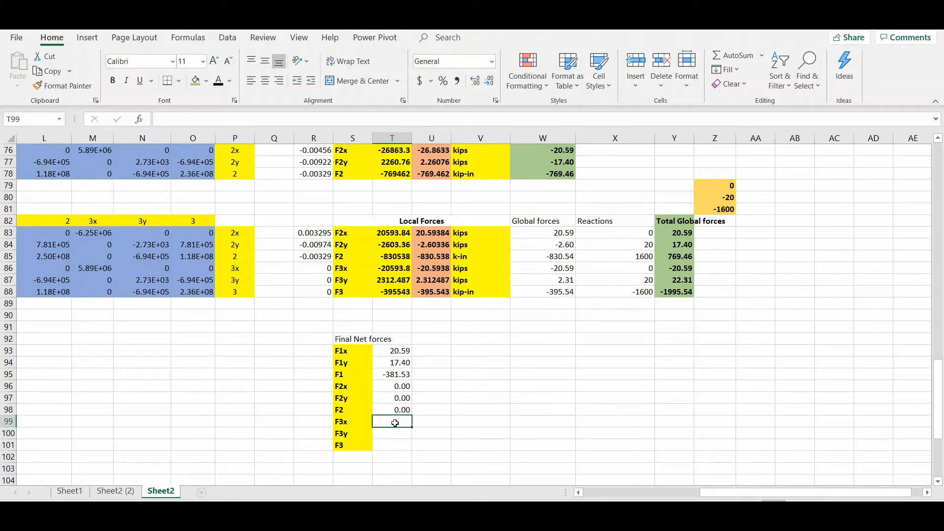
pyautogui.write('=')
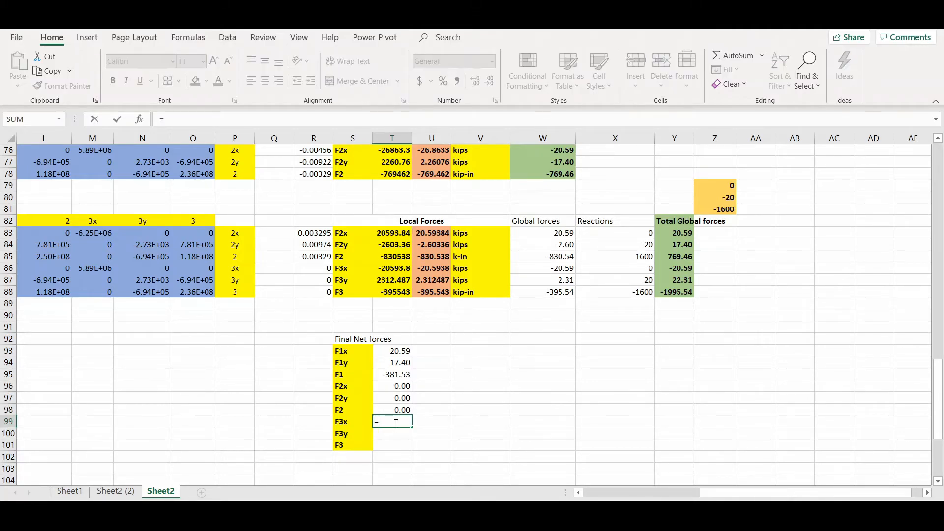
pyautogui.click(673, 266)
pyautogui.press('Return')
pyautogui.click(399, 421)
pyautogui.moveTo(412, 427); pyautogui.dragTo(412, 449)
pyautogui.click(433, 421)
pyautogui.scroll(-1, 431, 416)
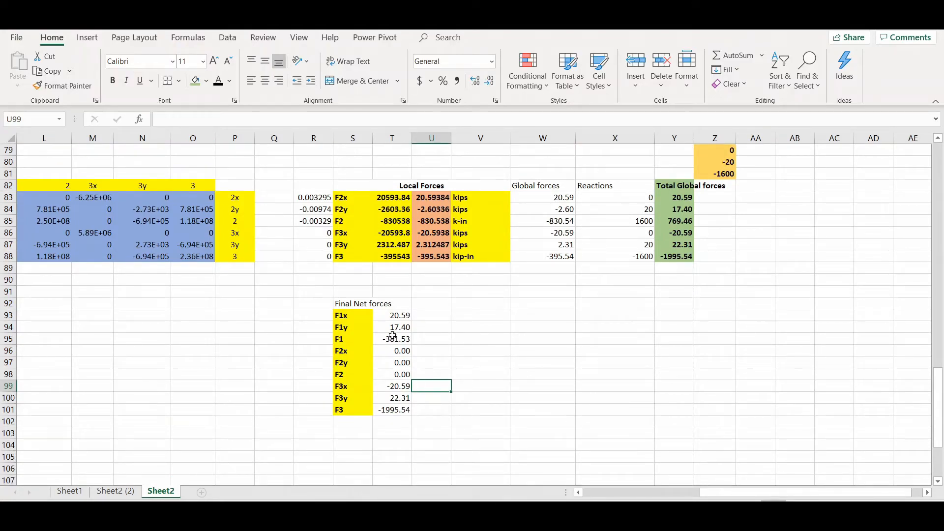
# Step: Switch to OneNote and move the u2x, u2y and u2 displacement table beside the Final Net forces table
pyautogui.click(401, 315)
pyautogui.moveTo(336, 241); pyautogui.dragTo(286, 281)
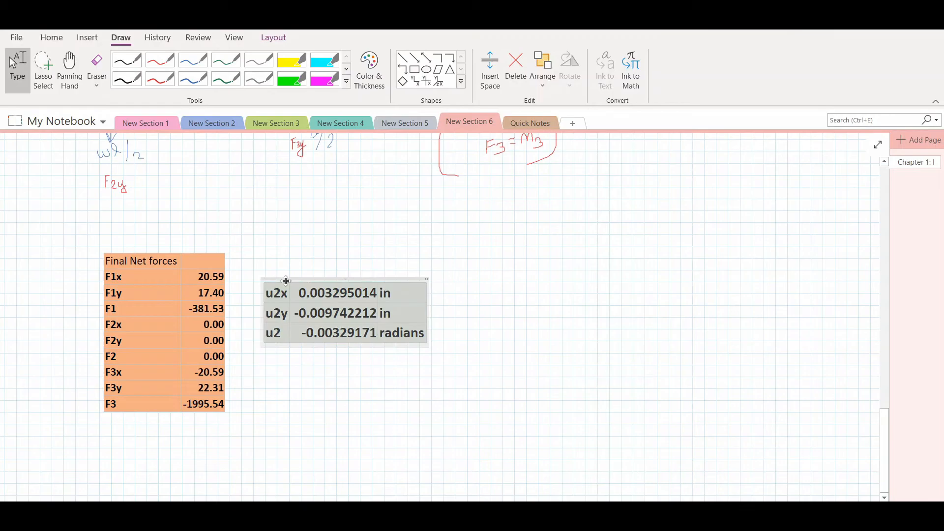
pyautogui.click(509, 296)
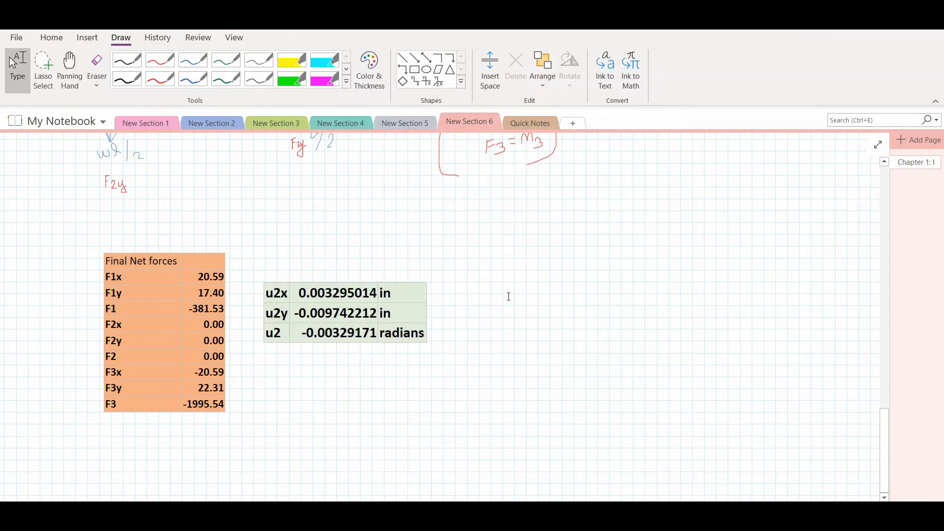
# Step: Sketch the undeformed two-member frame in green with fixed supports at both ends, and add red X, Y and θ reference axes
pyautogui.click(160, 60)
pyautogui.click(225, 60)
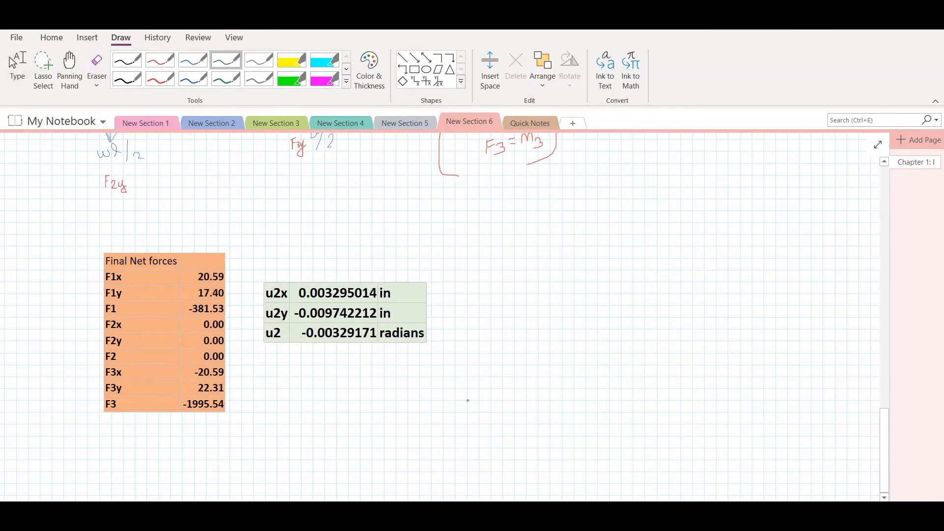
pyautogui.moveTo(473, 422); pyautogui.dragTo(564, 278)
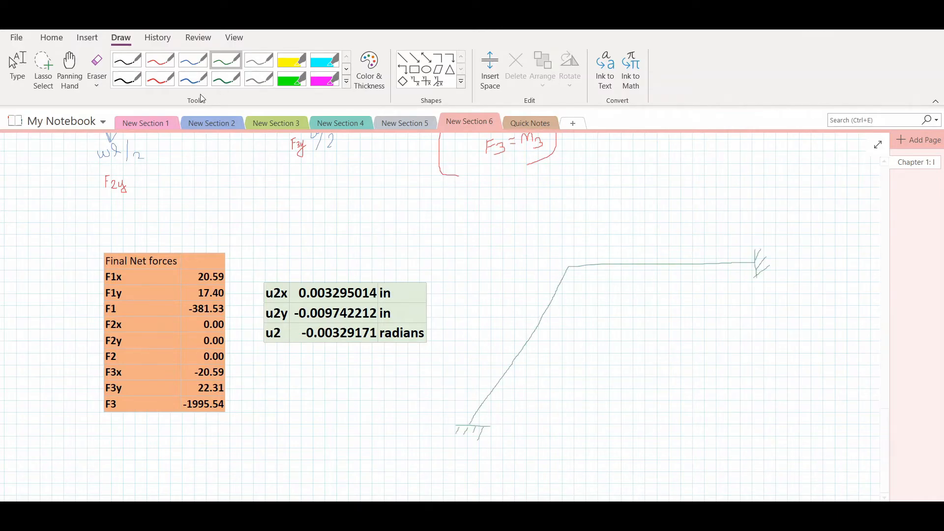
pyautogui.click(160, 60)
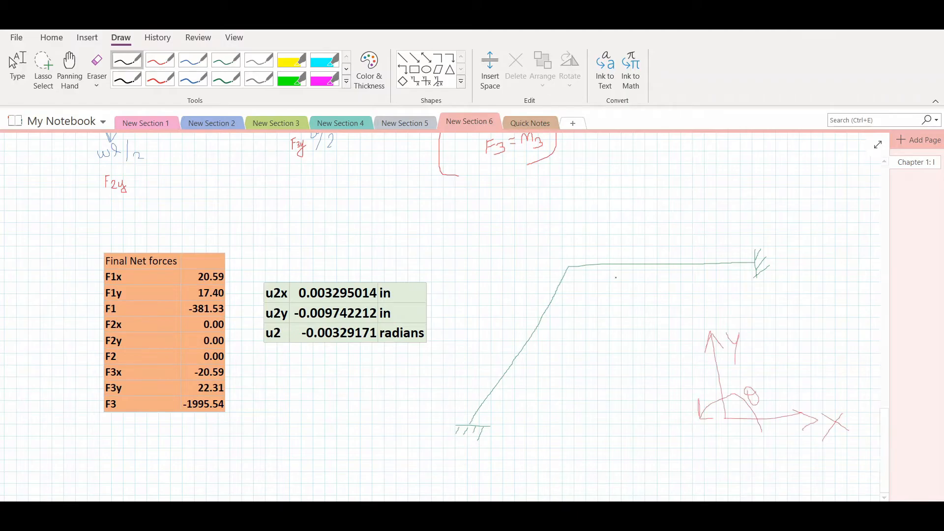
# Step: Mark the frame's middle joint in black and draw its displacement arrows, one along positive X and one downward
pyautogui.moveTo(570, 265); pyautogui.dragTo(570, 266)
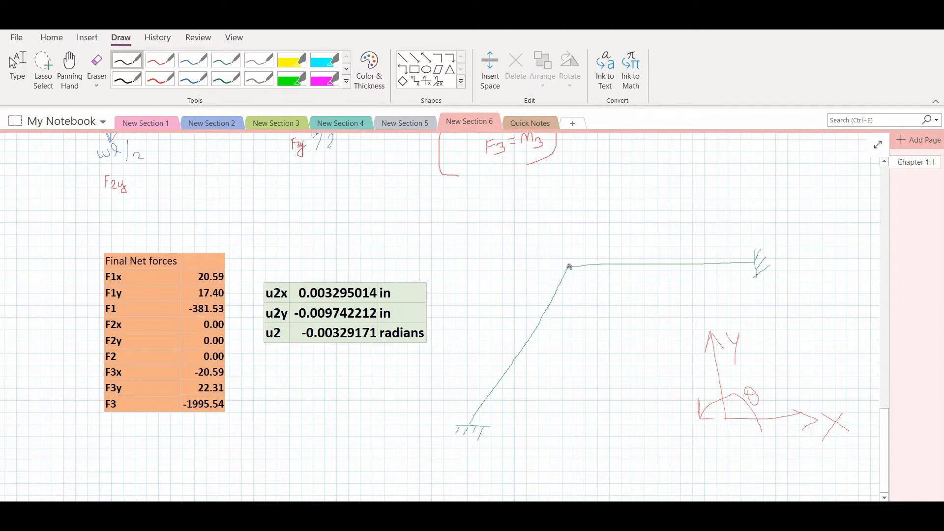
pyautogui.moveTo(570, 266); pyautogui.dragTo(600, 268)
pyautogui.moveTo(609, 271); pyautogui.dragTo(609, 288)
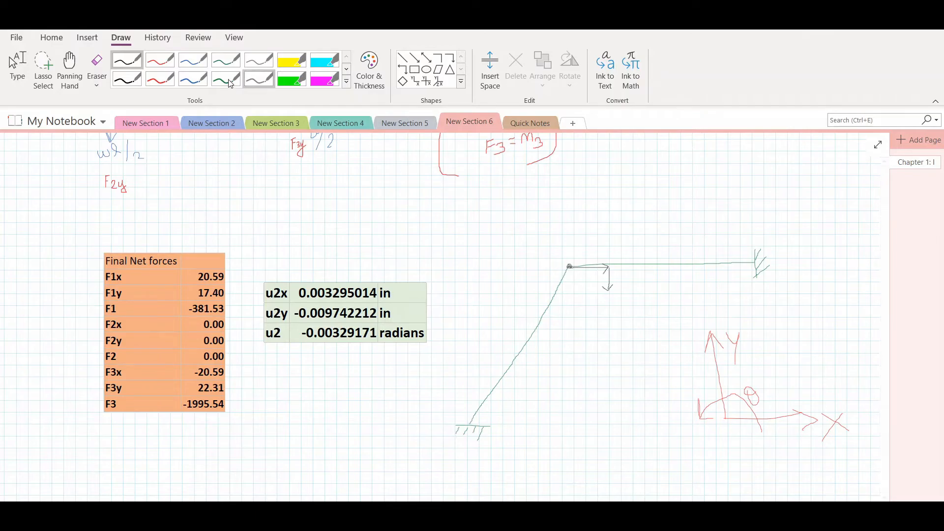
# Step: Draw the deflected frame in red through the displaced joint, labelling 2, 2', u2x and u2y, with a horizontal reference line from 2'
pyautogui.click(159, 60)
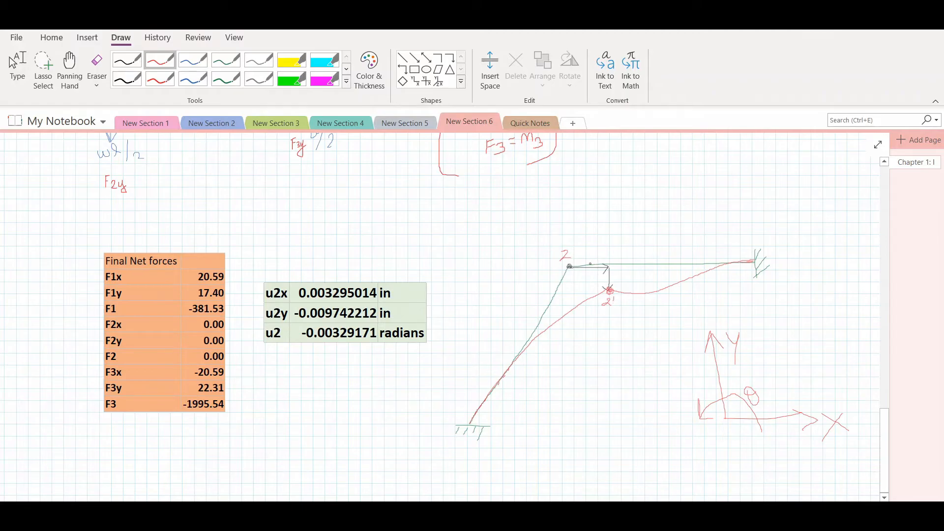
pyautogui.moveTo(585, 265)
pyautogui.mouseDown()
pyautogui.moveTo(591, 250)
pyautogui.moveTo(624, 243)
pyautogui.mouseUp()
pyautogui.moveTo(629, 284)
pyautogui.mouseDown()
pyautogui.moveTo(636, 288)
pyautogui.moveTo(619, 286)
pyautogui.moveTo(705, 286)
pyautogui.mouseUp()
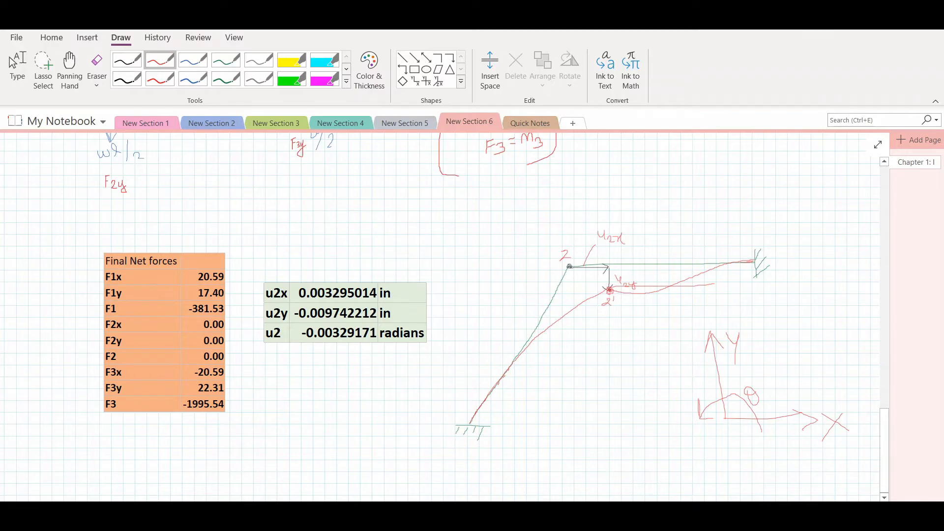
# Step: Draw the tangent at 2' with the rotation label u2, and trace the whole deflected shape with the green highlighter
pyautogui.moveTo(611, 291); pyautogui.dragTo(696, 325)
pyautogui.moveTo(641, 297)
pyautogui.mouseDown()
pyautogui.moveTo(617, 296)
pyautogui.moveTo(755, 268)
pyautogui.mouseUp()
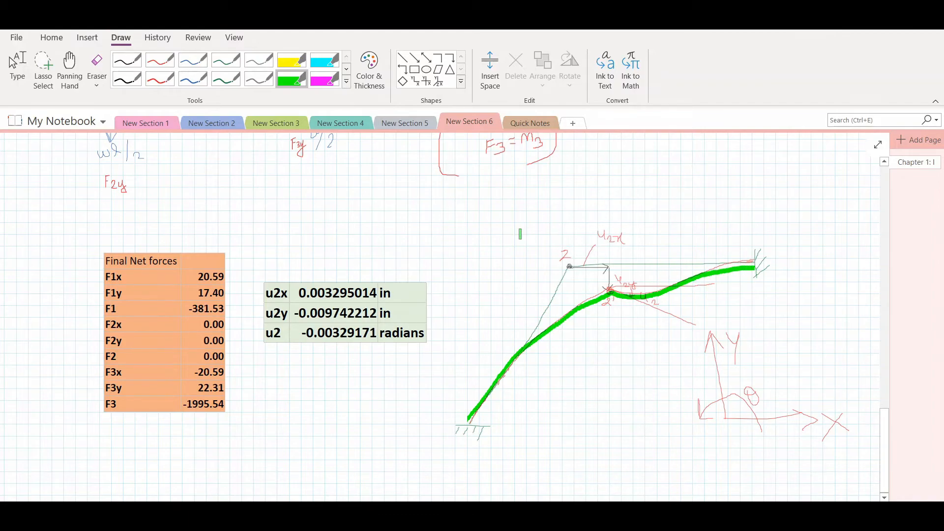
pyautogui.click(161, 60)
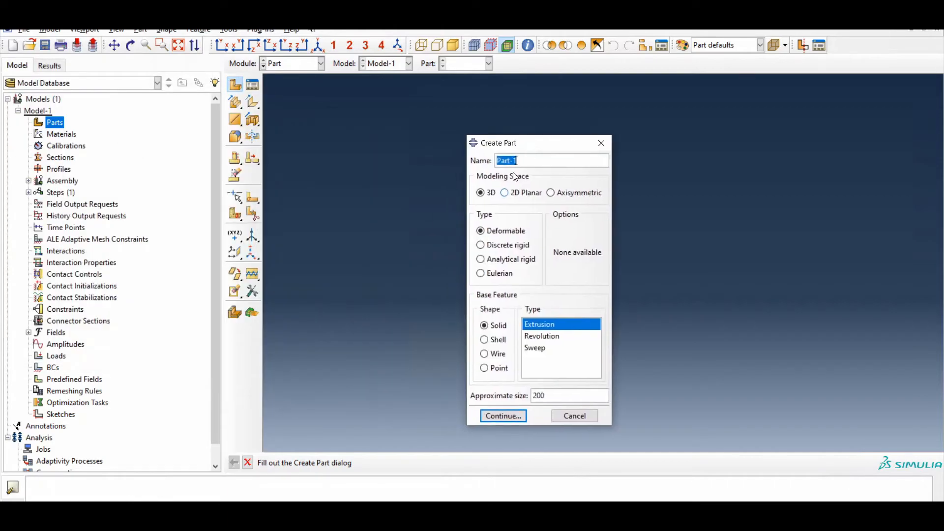
# Step: Switch to Abaqus and create Part-1 as a 2D Planar deformable wire with an approximate size of 2000
pyautogui.click(514, 194)
pyautogui.click(492, 326)
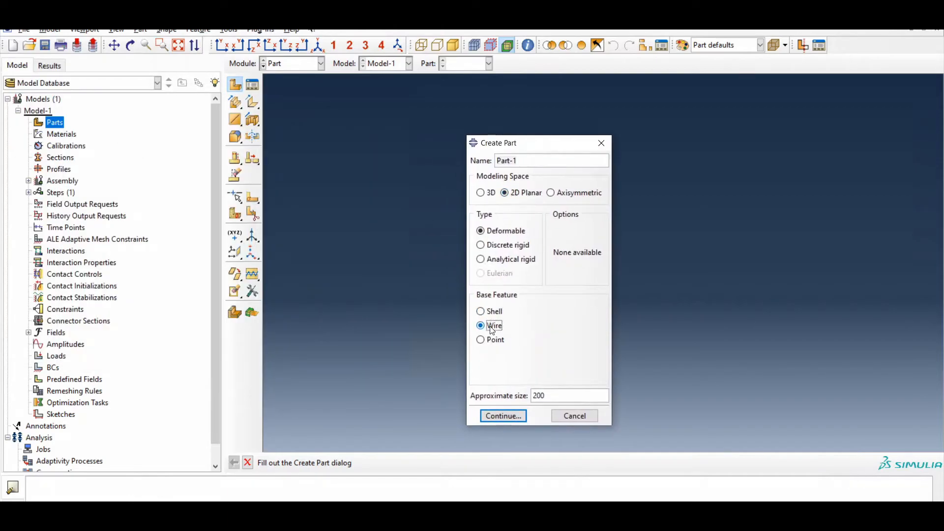
pyautogui.doubleClick(541, 396)
pyautogui.write('2000')
pyautogui.press('Return')
# Step: Sketch a horizontal line and a vertical line rising from its right end to form two perpendicular legs
pyautogui.click(368, 301)
pyautogui.click(472, 300)
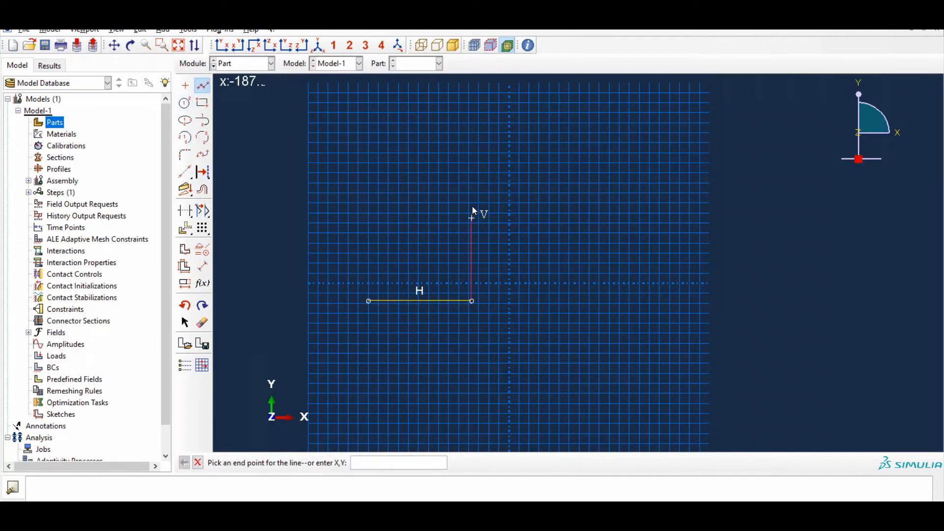
pyautogui.click(472, 191)
pyautogui.press('Escape')
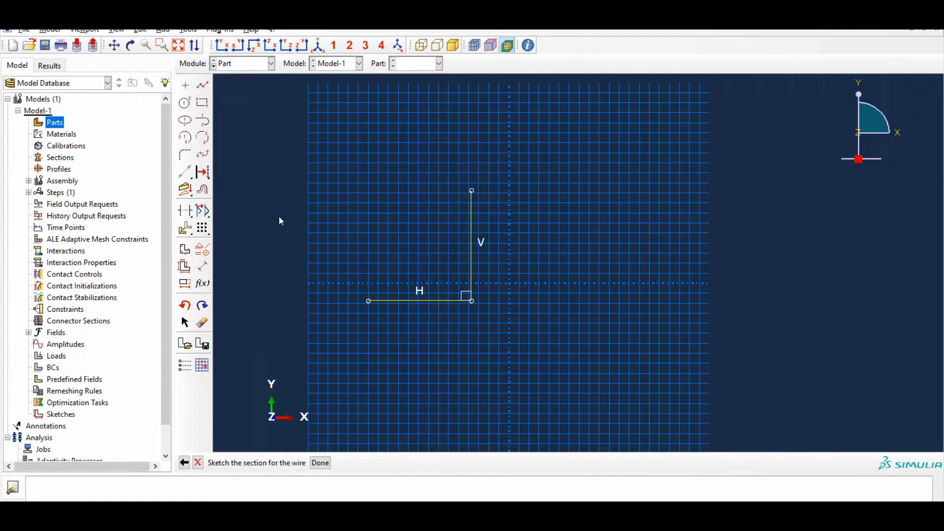
# Step: Apply an Equal length constraint to the vertical and horizontal lines
pyautogui.click(202, 252)
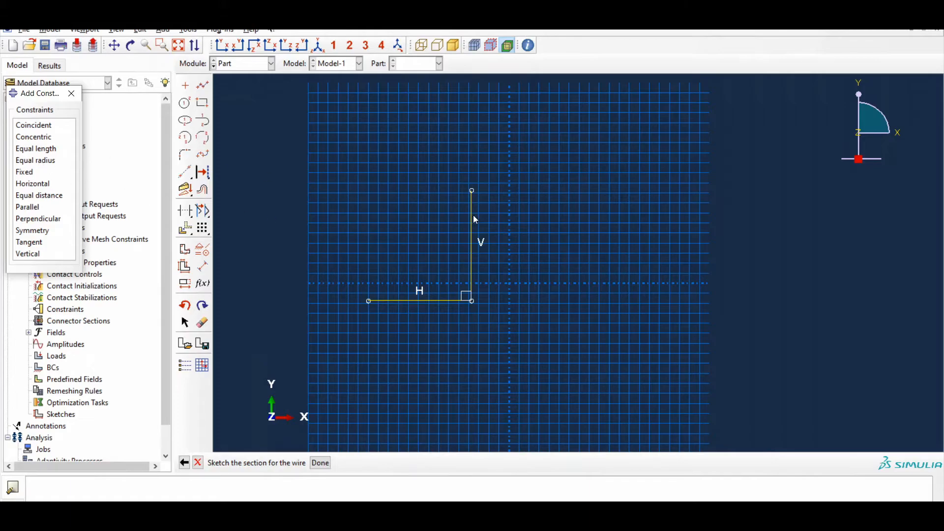
pyautogui.click(54, 152)
pyautogui.moveTo(482, 220); pyautogui.dragTo(427, 244)
pyautogui.moveTo(436, 315); pyautogui.dragTo(422, 270)
pyautogui.click(371, 463)
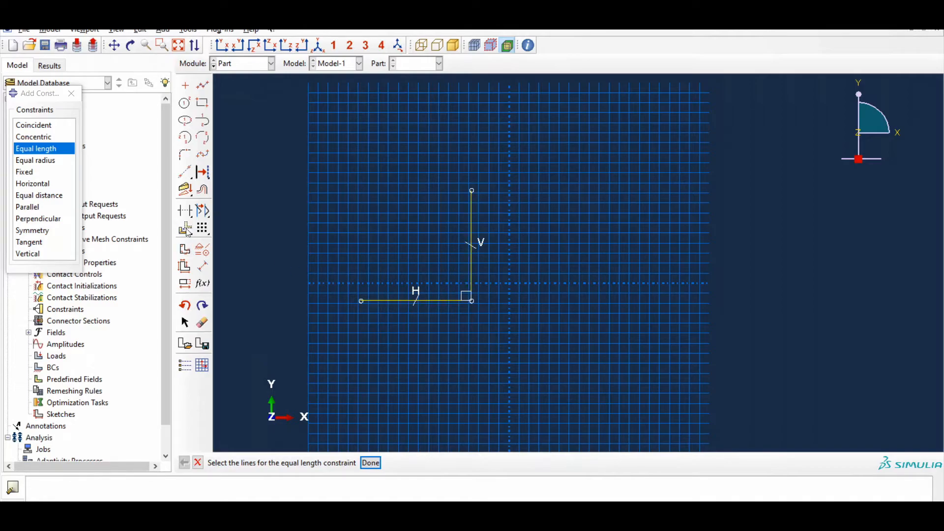
# Step: Dimension the horizontal line's length and set it to 360
pyautogui.click(203, 267)
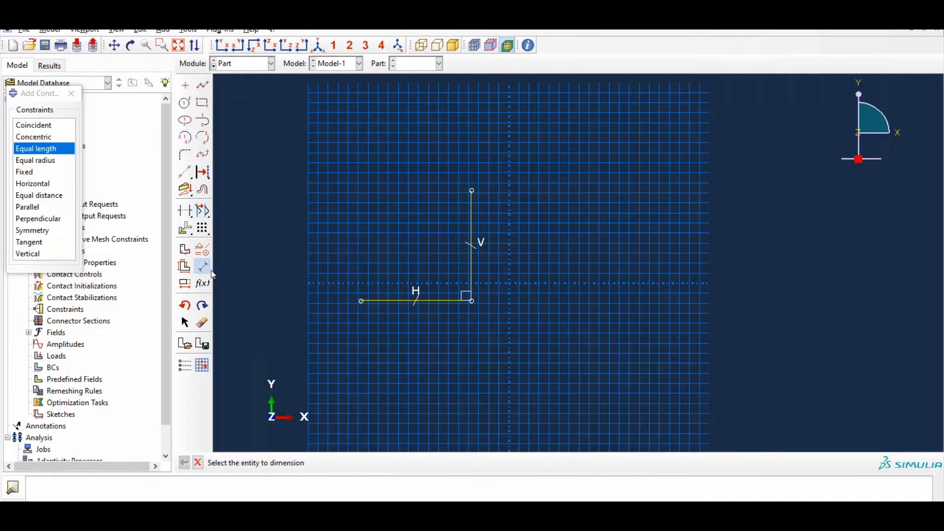
pyautogui.click(389, 300)
pyautogui.click(382, 337)
pyautogui.write('360')
pyautogui.press('Return')
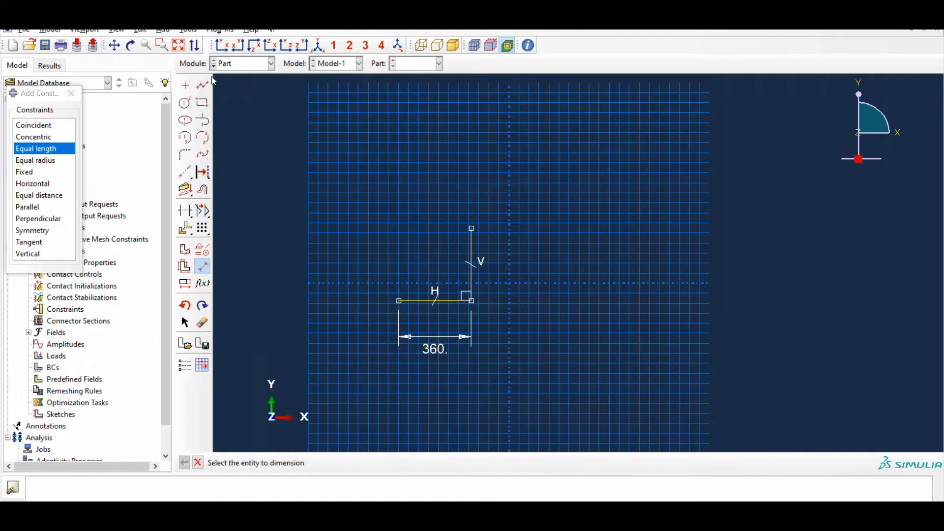
# Step: Connect the free ends of the two legs with a diagonal line and dimension the diagonal's length
pyautogui.click(202, 85)
pyautogui.click(399, 300)
pyautogui.click(472, 229)
pyautogui.press('Escape')
pyautogui.click(202, 266)
pyautogui.click(425, 275)
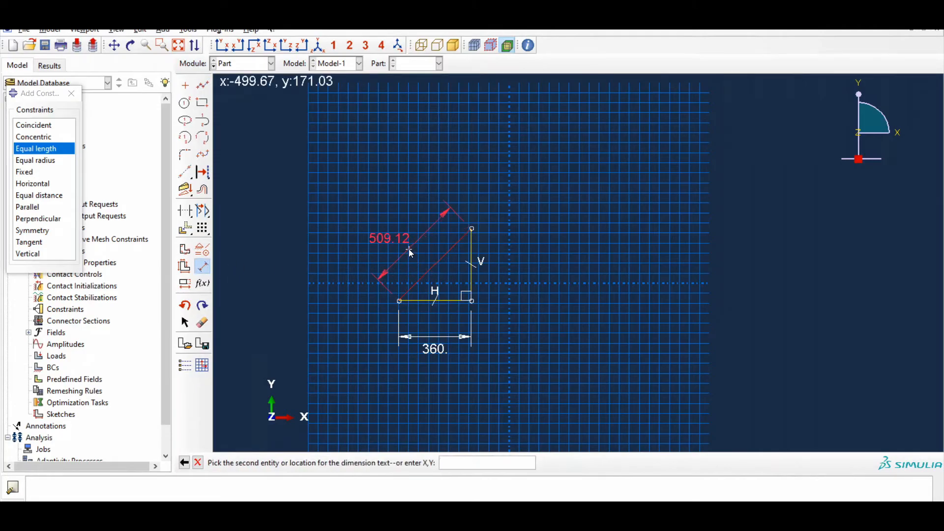
pyautogui.click(409, 249)
pyautogui.press('Return')
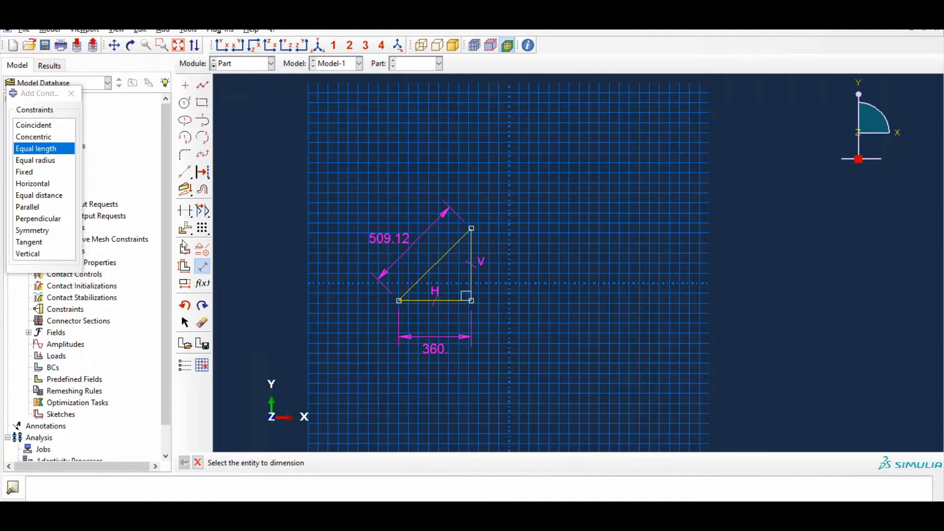
# Step: Delete the horizontal and vertical construction legs, keeping the dimensioned diagonal line
pyautogui.click(203, 323)
pyautogui.moveTo(492, 273); pyautogui.dragTo(452, 321)
pyautogui.middleClick(452, 322)
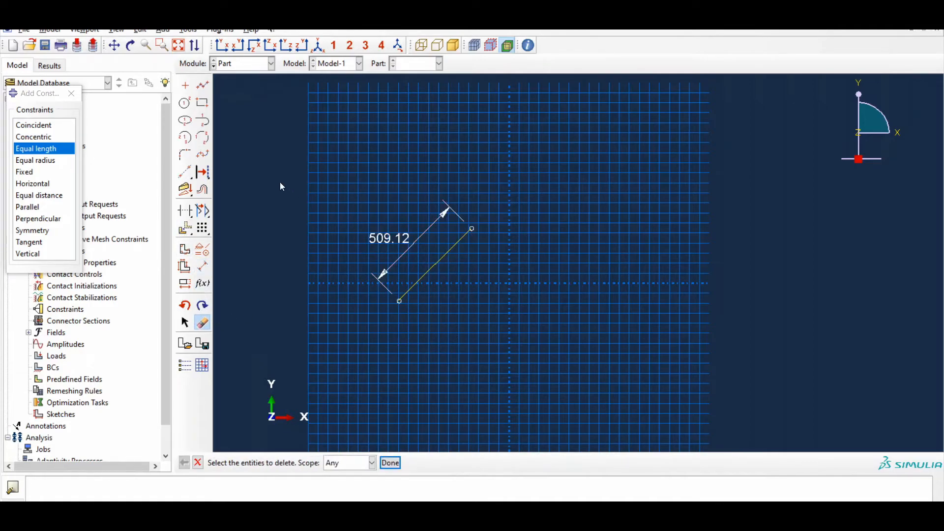
# Step: Draw a horizontal line about 650 long to the right from the diagonal's upper end
pyautogui.click(203, 86)
pyautogui.click(473, 235)
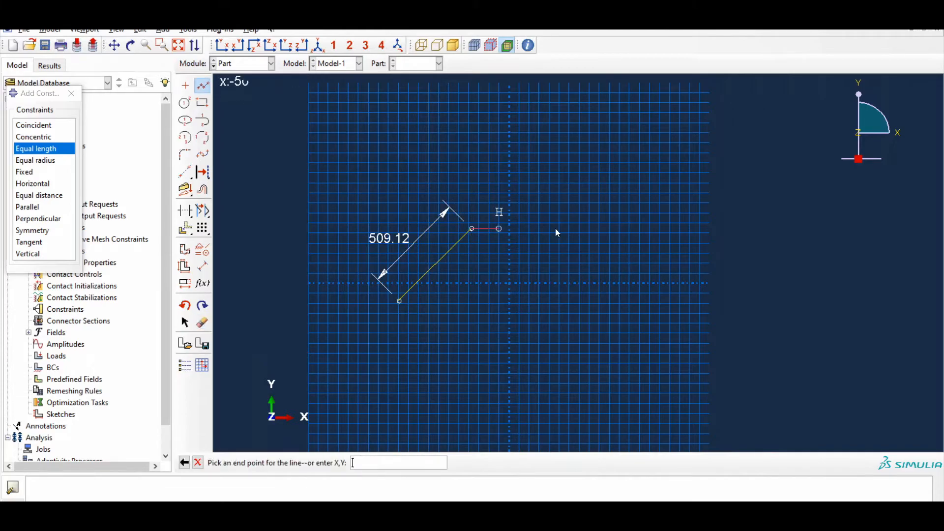
pyautogui.click(601, 225)
pyautogui.press('Escape')
# Step: Dimension the horizontal line's length, set it to 480, and finish the sketch to create the wire part
pyautogui.click(202, 266)
pyautogui.click(527, 226)
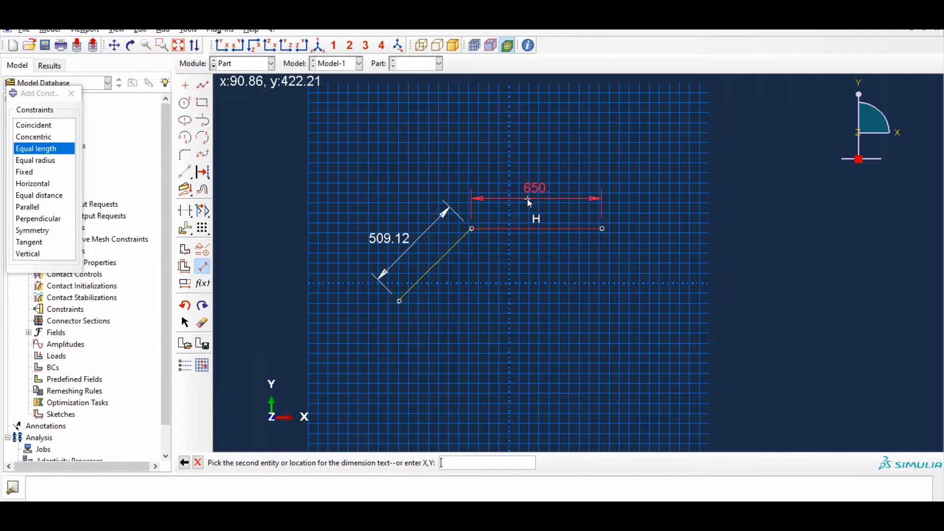
pyautogui.click(528, 200)
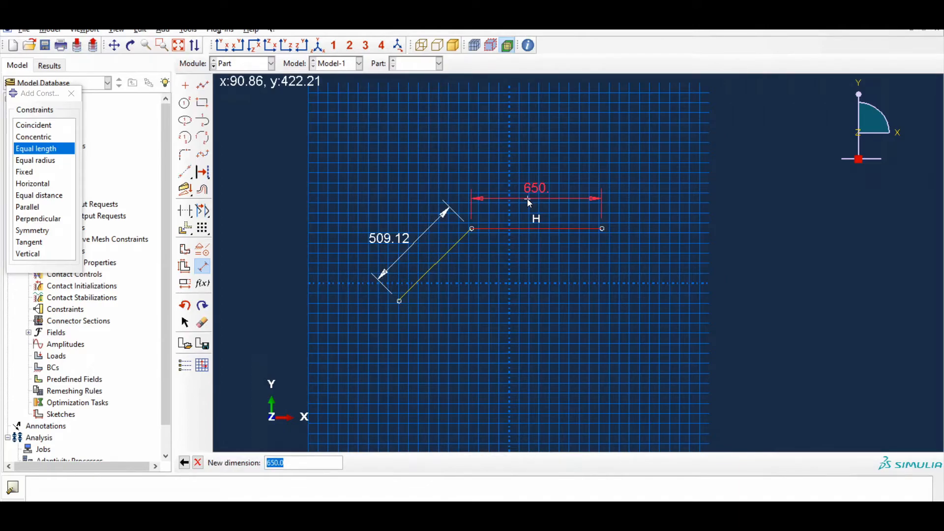
pyautogui.write('480')
pyautogui.press('Return')
pyautogui.press('Escape')
pyautogui.click(319, 464)
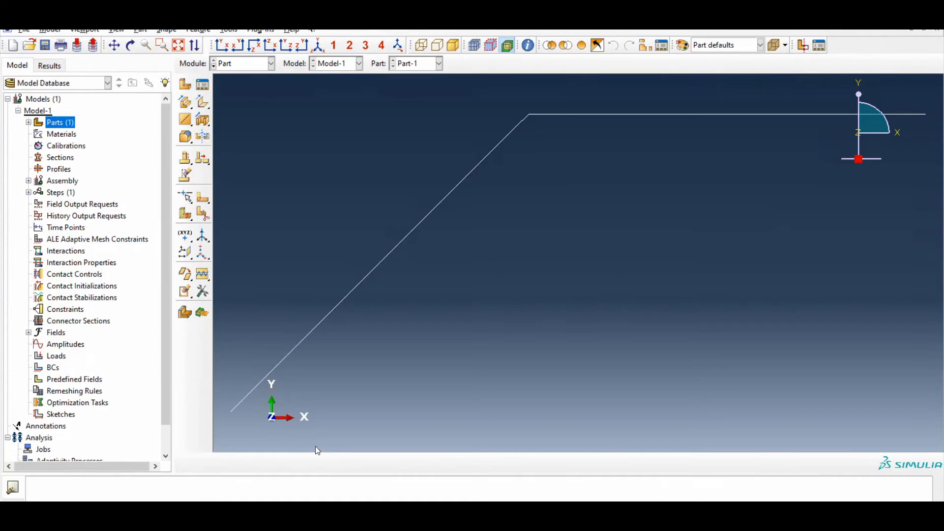
# Step: Create a material named Steel and add an elastic behavior to it
pyautogui.doubleClick(74, 134)
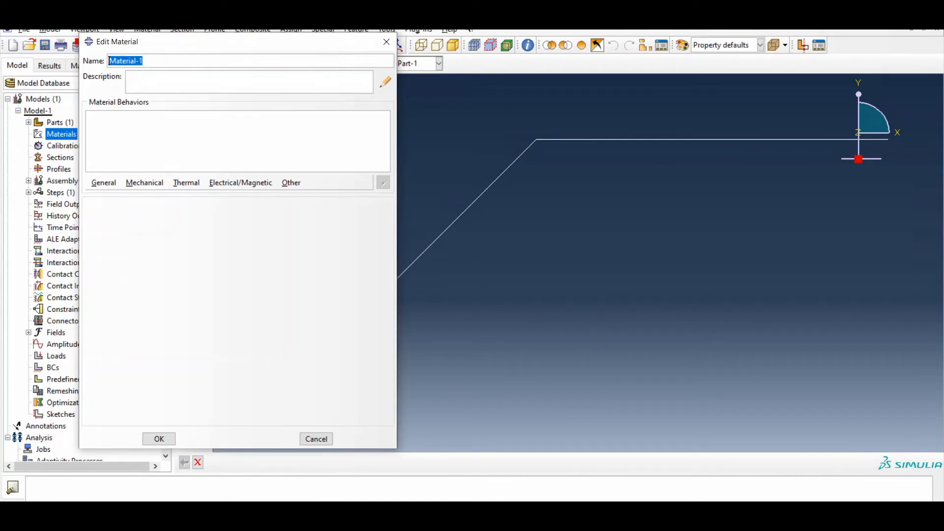
pyautogui.write('Steel')
pyautogui.click(156, 183)
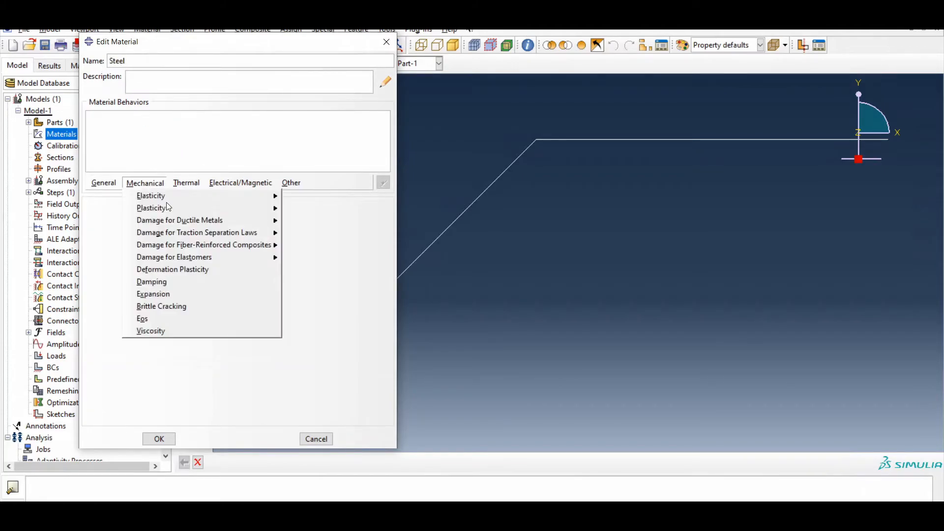
pyautogui.moveTo(175, 201)
pyautogui.click(300, 197)
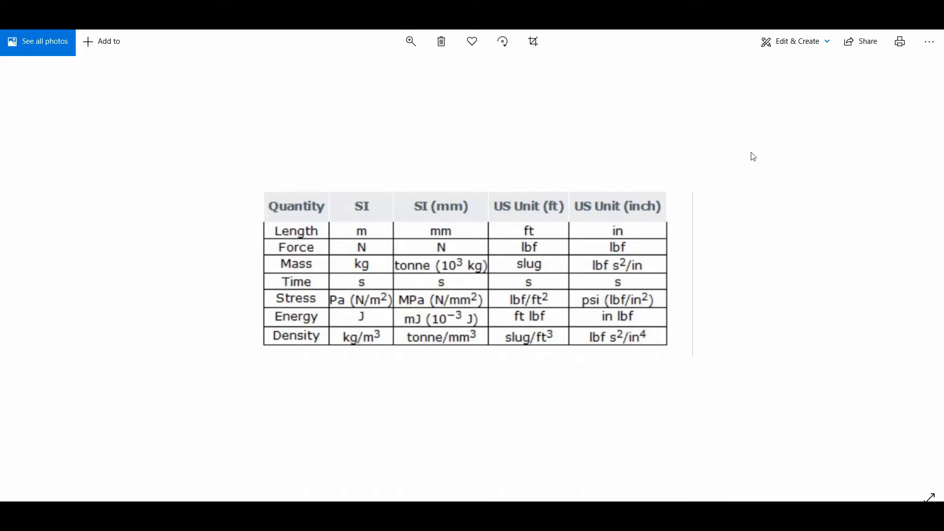
# Step: Return from the unit table image and set Steel's Young's modulus to 30E06 and Poisson's ratio to 0.3
pyautogui.click(868, 15)
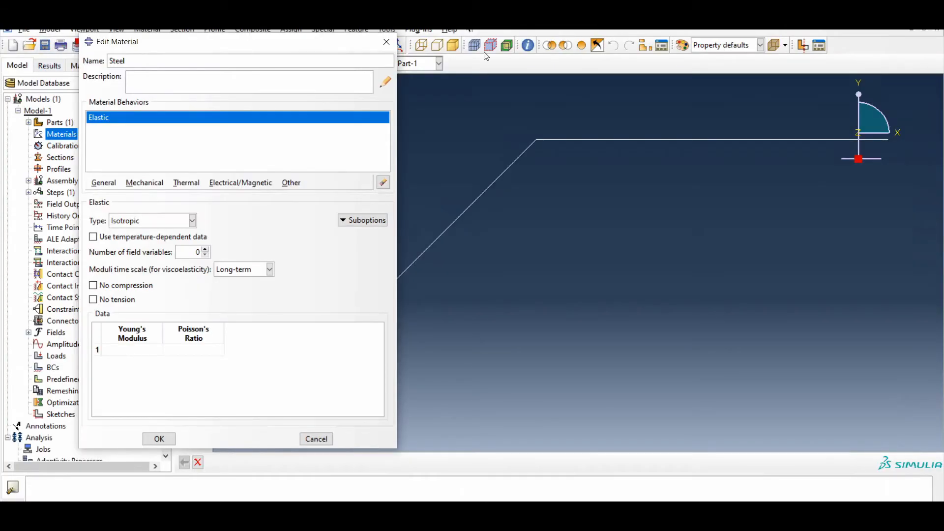
pyautogui.click(103, 349)
pyautogui.write('30E06')
pyautogui.press('Tab')
pyautogui.write('0.3')
pyautogui.press('Return')
pyautogui.click(165, 443)
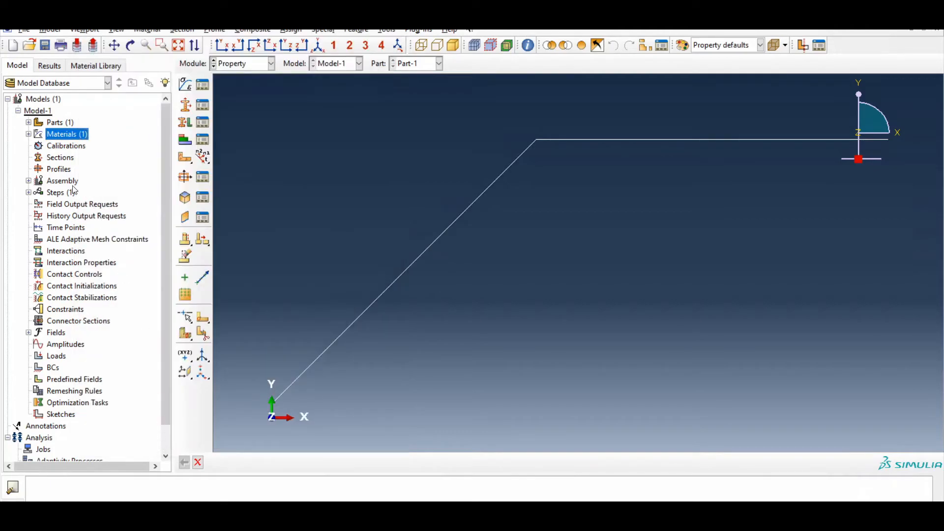
# Step: Start a new beam profile with a rectangular shape and open its dimensions for entry
pyautogui.doubleClick(66, 172)
pyautogui.moveTo(66, 93); pyautogui.dragTo(488, 127)
pyautogui.click(453, 210)
pyautogui.click(455, 315)
pyautogui.moveTo(150, 115); pyautogui.dragTo(453, 105)
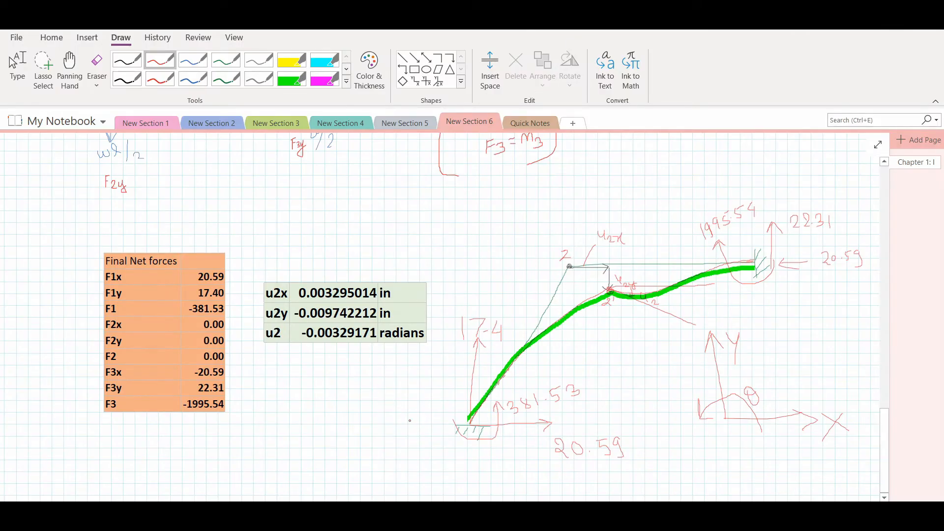
# Step: In the OneNote problem notes, put red check marks beside the area A and the moment of inertia I
pyautogui.scroll(10, 361, 397)
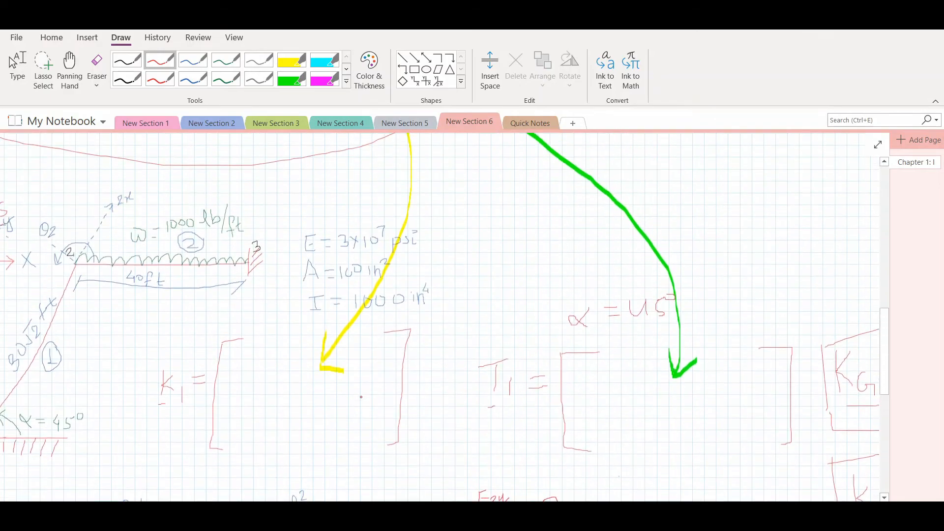
pyautogui.moveTo(401, 274); pyautogui.dragTo(424, 261)
pyautogui.moveTo(450, 298); pyautogui.dragTo(472, 285)
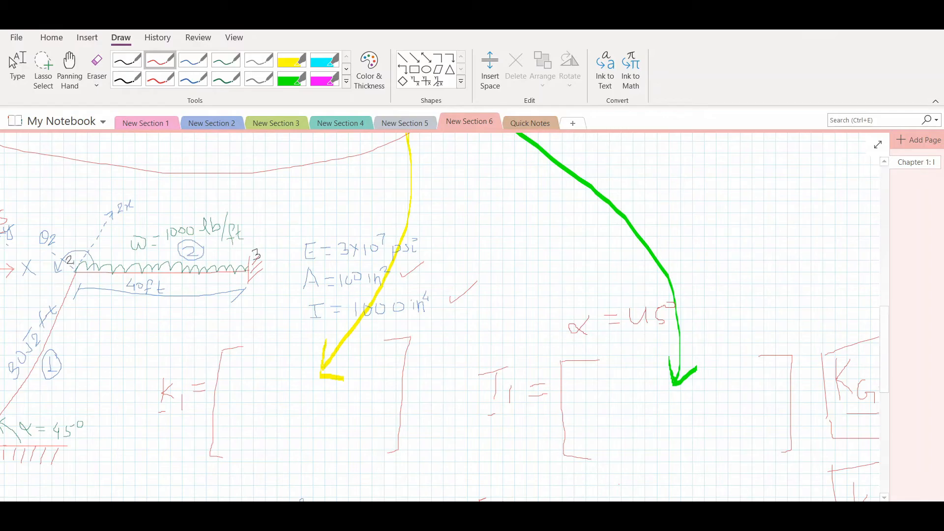
# Step: Switch to Excel and, below the k2 matrix, enter Rectangular in I99 with labels a in J99 and b in J100
pyautogui.hotkey('alt', 'Tab')
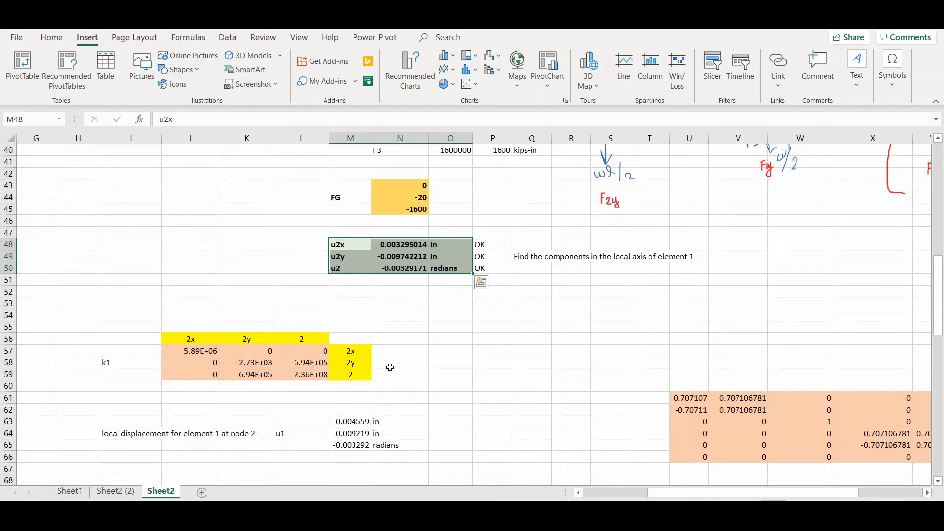
pyautogui.scroll(-9, 392, 362)
pyautogui.scroll(-9, 392, 361)
pyautogui.scroll(4, 392, 362)
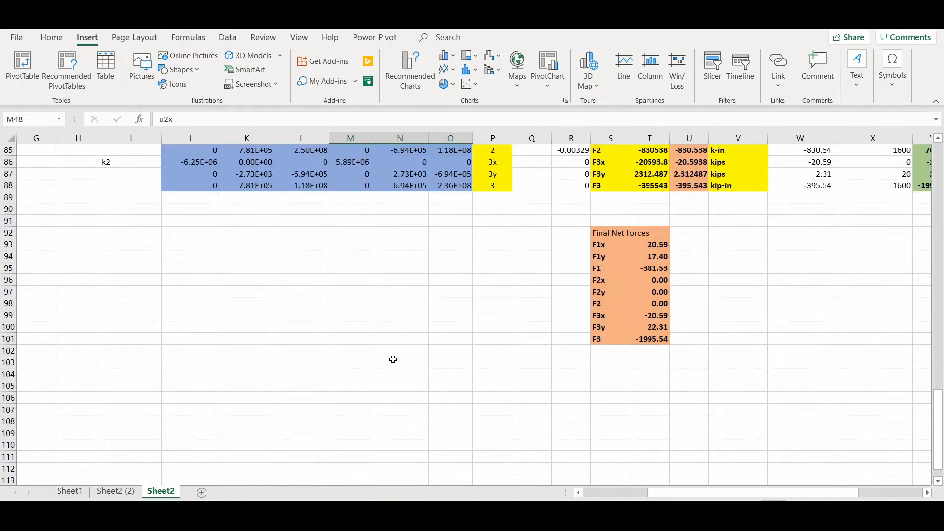
pyautogui.click(120, 320)
pyautogui.write('Rectangular')
pyautogui.press('Tab')
pyautogui.write('a')
pyautogui.press('Return')
pyautogui.press('Tab')
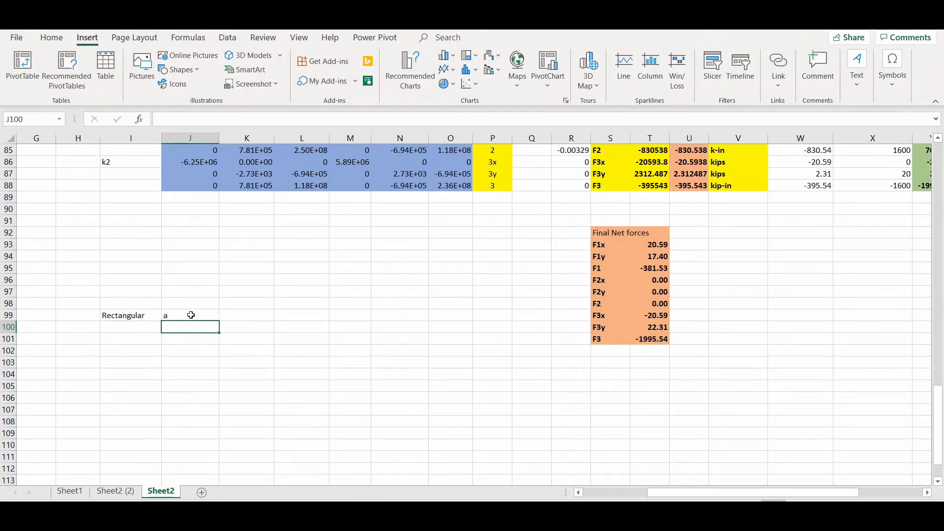
pyautogui.write('b')
pyautogui.press('Return')
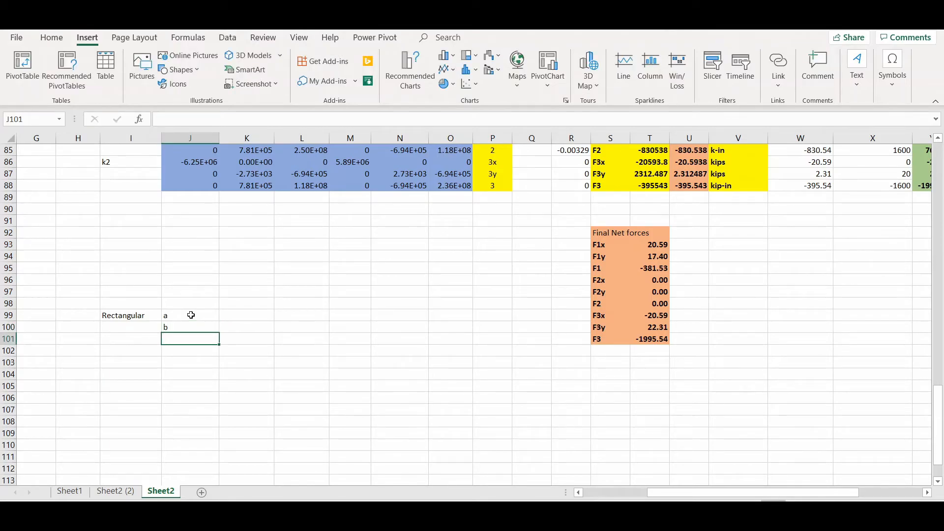
# Step: Enter 10 for both a and b in K99:K100 and add the unit in beside each value
pyautogui.click(241, 315)
pyautogui.write('10')
pyautogui.press('Return')
pyautogui.write('10')
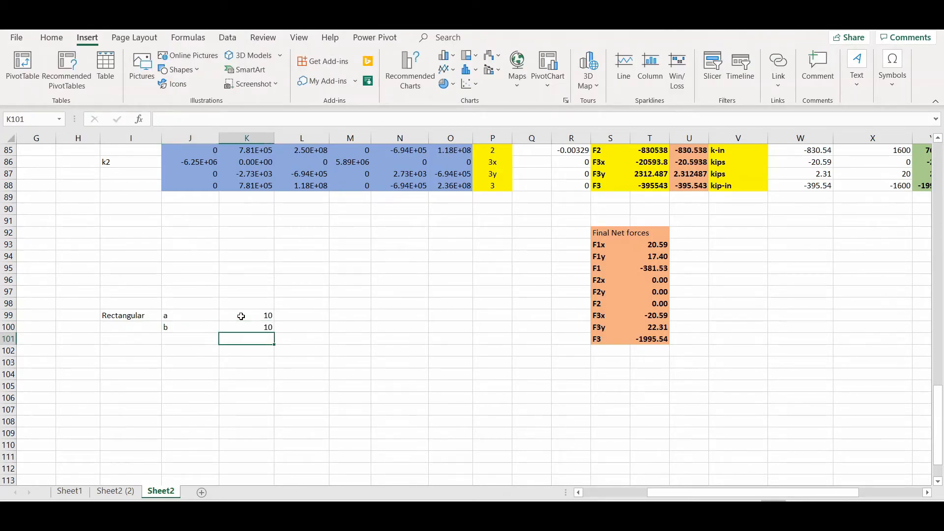
pyautogui.press('Tab')
pyautogui.click(289, 312)
pyautogui.write('in')
pyautogui.press('Return')
pyautogui.write('in')
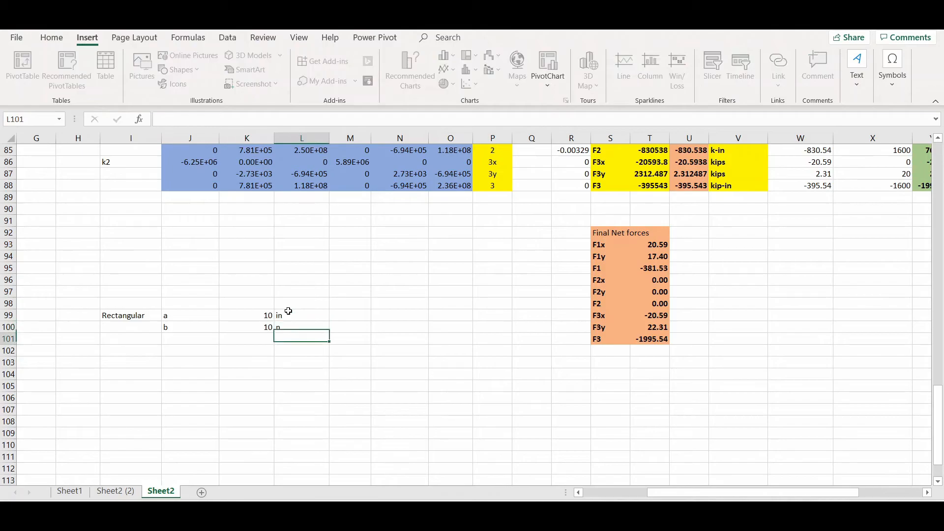
pyautogui.press('Return')
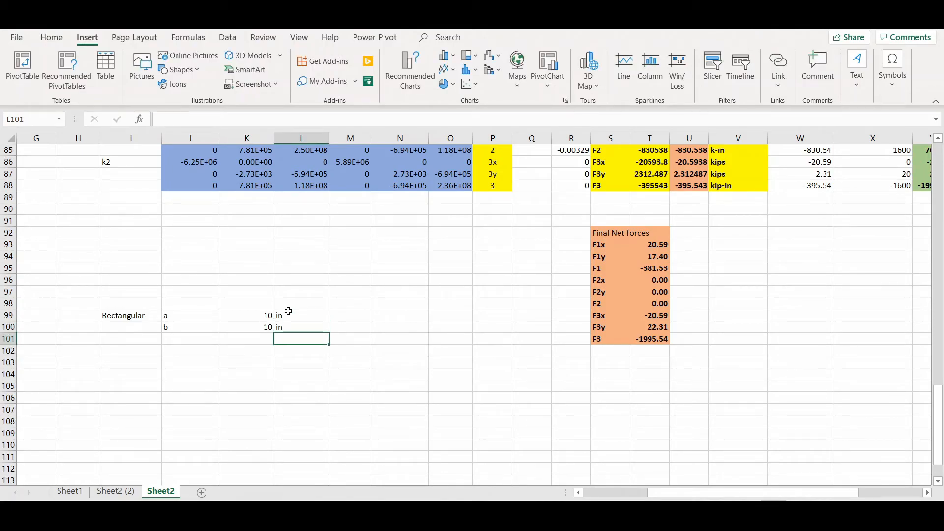
# Step: Label J101 as A and calculate the area in K101 with =K99*K100
pyautogui.press('Left')
pyautogui.press('Left')
pyautogui.write('A')
pyautogui.press('Tab')
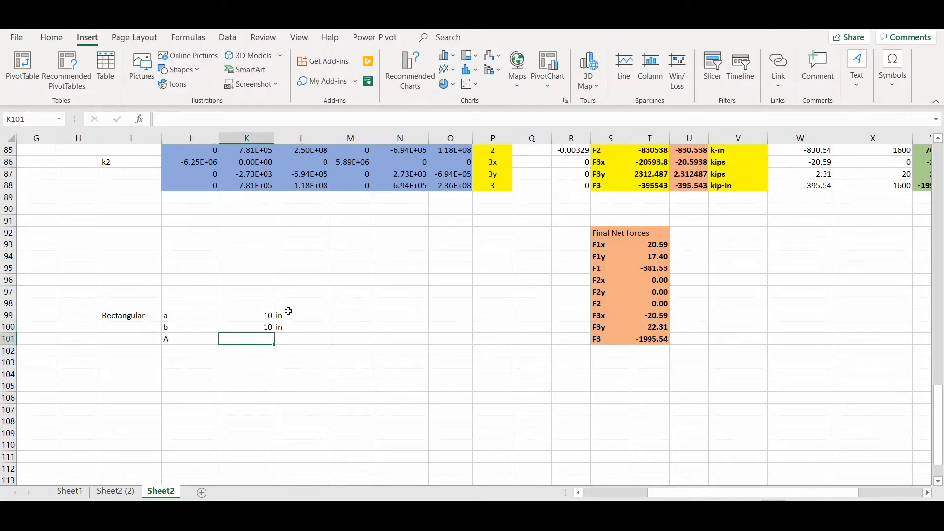
pyautogui.click(265, 315)
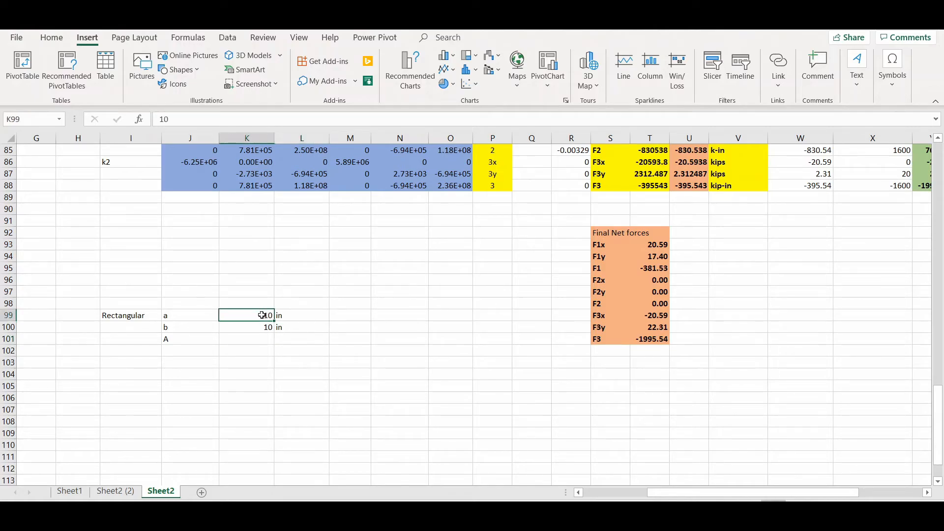
pyautogui.click(256, 339)
pyautogui.write('=')
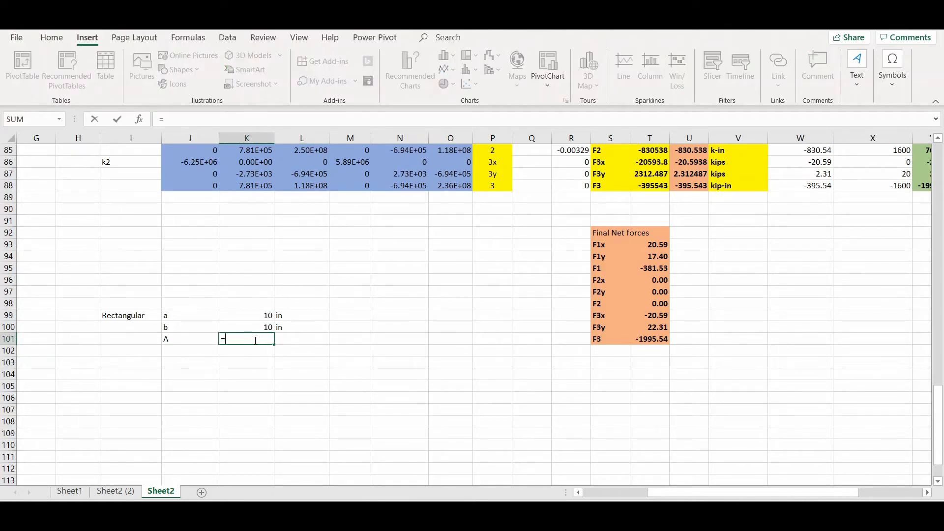
pyautogui.click(258, 314)
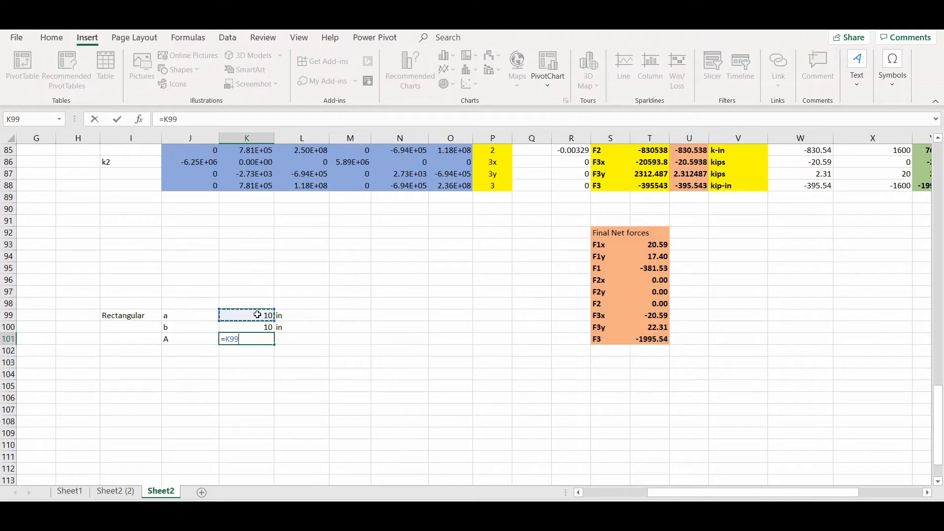
pyautogui.write('*')
pyautogui.click(261, 327)
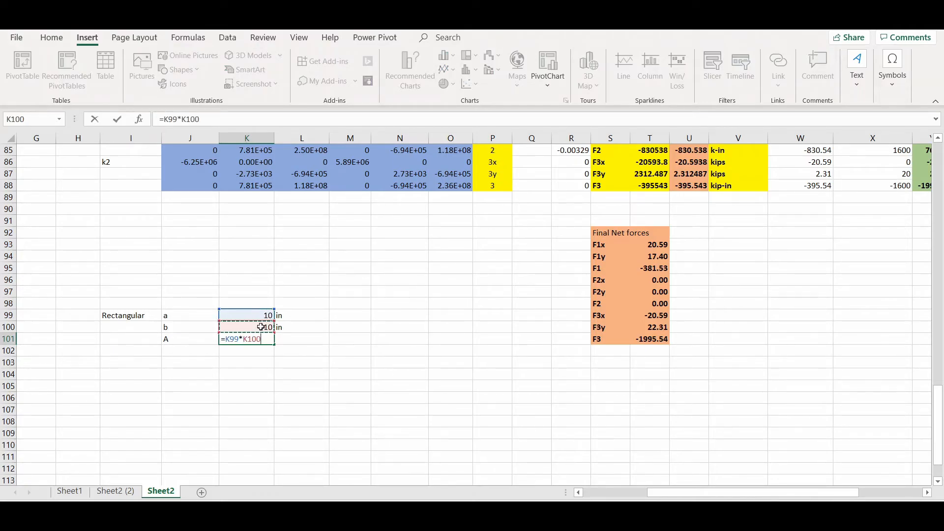
pyautogui.press('Return')
# Step: Label J102 as I and calculate the moment of inertia in K102 with =K101*K100^2/12
pyautogui.click(193, 350)
pyautogui.write('I')
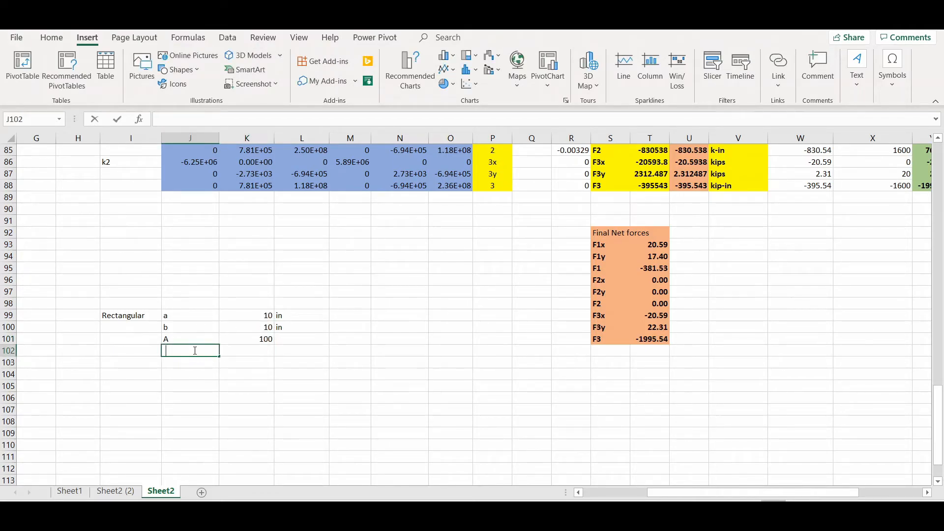
pyautogui.press('Tab')
pyautogui.write('=')
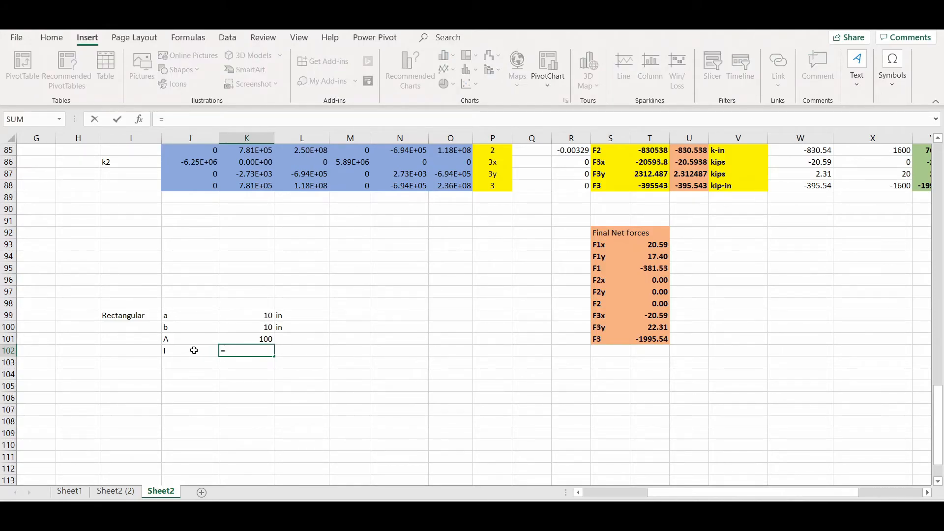
pyautogui.write('A*')
pyautogui.click(264, 328)
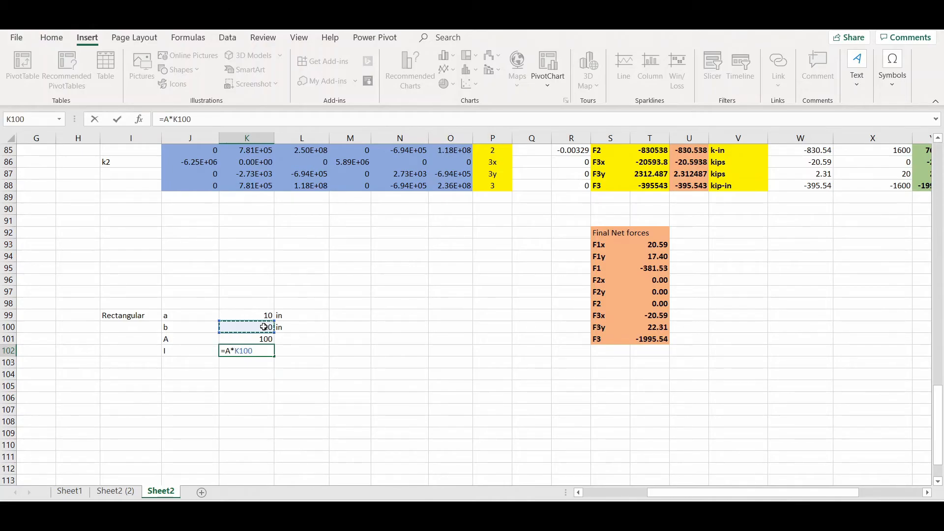
pyautogui.write('^2/12')
pyautogui.press('Return')
pyautogui.doubleClick(257, 350)
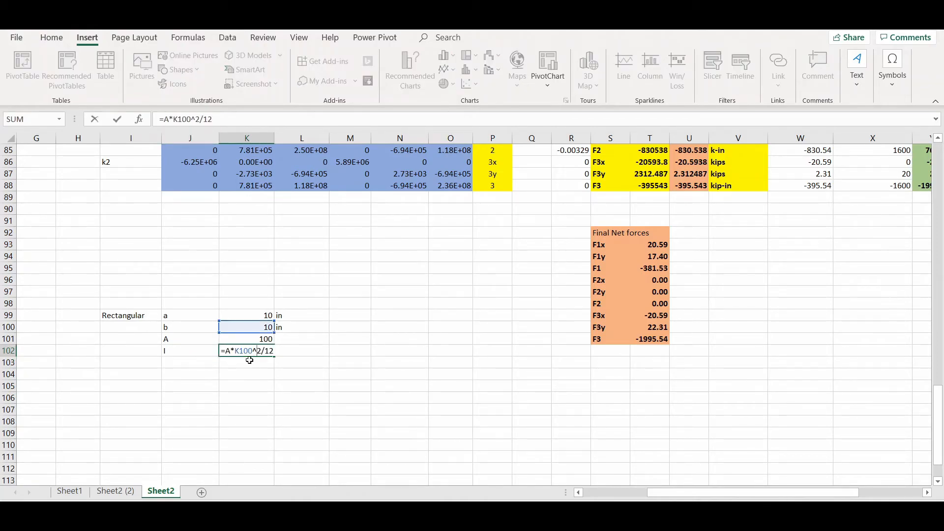
pyautogui.doubleClick(229, 351)
pyautogui.click(253, 339)
pyautogui.press('Return')
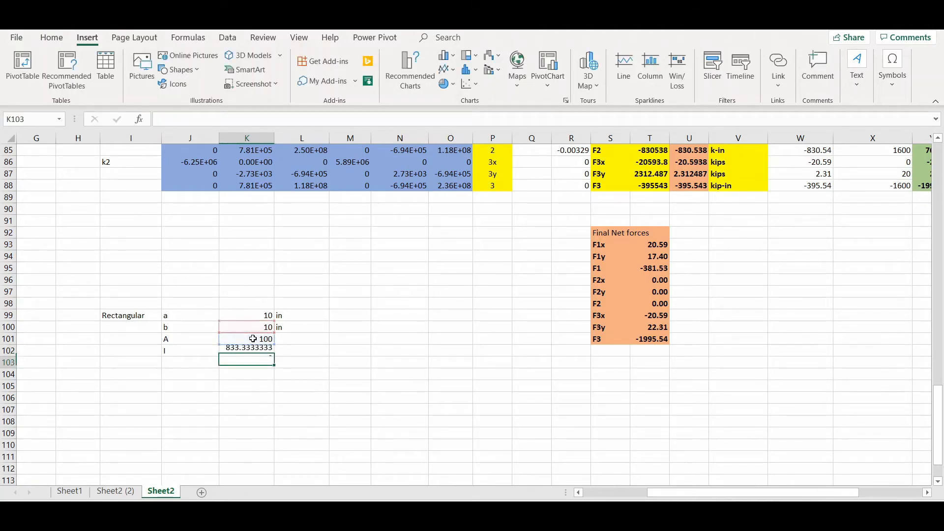
# Step: Add the unit in4 beside the moment of inertia and in2 beside the area
pyautogui.click(282, 353)
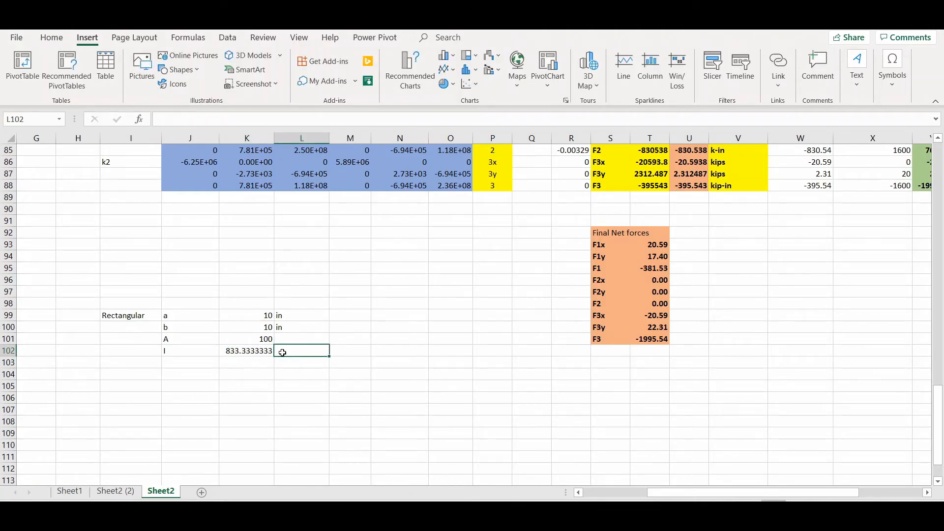
pyautogui.write('in4')
pyautogui.press('Return')
pyautogui.press('Up')
pyautogui.press('Up')
pyautogui.write('in2')
pyautogui.press('Return')
# Step: Open Solver and set the moment of inertia cell K102 as the objective
pyautogui.click(244, 351)
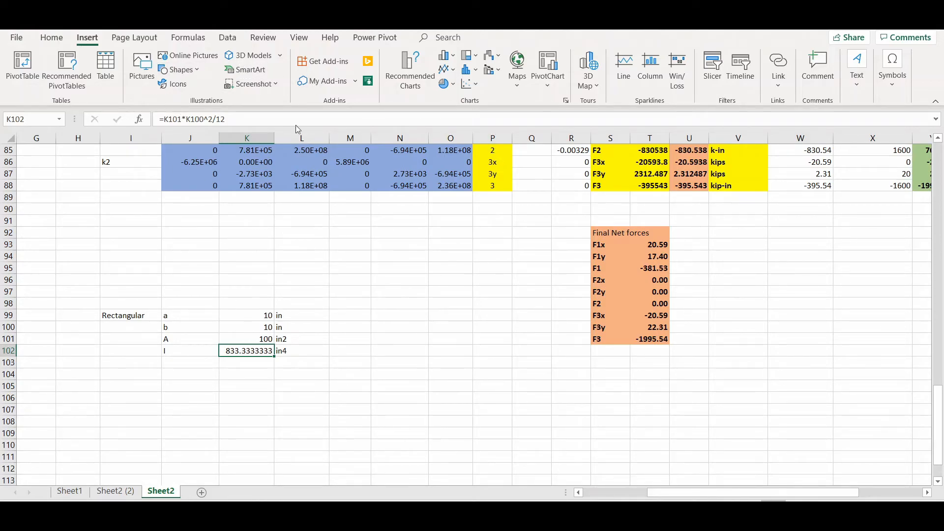
pyautogui.click(228, 37)
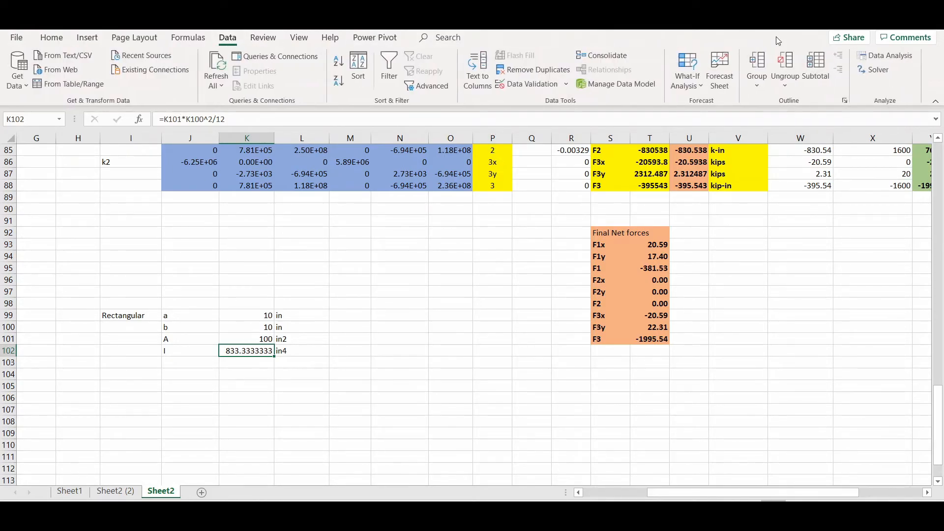
pyautogui.click(870, 71)
pyautogui.moveTo(418, 106); pyautogui.dragTo(522, 96)
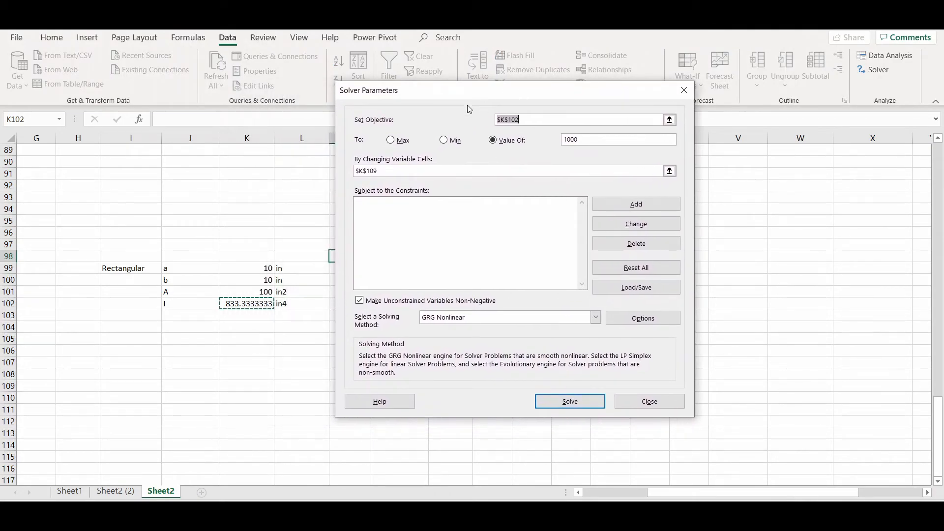
pyautogui.click(252, 304)
pyautogui.moveTo(532, 120); pyautogui.dragTo(455, 130)
pyautogui.click(248, 305)
# Step: Solve for an objective value of 1000 by changing b in K100, keep the solution, and check the dimensions a and b
pyautogui.click(514, 141)
pyautogui.moveTo(591, 139); pyautogui.dragTo(557, 142)
pyautogui.write('1000')
pyautogui.click(496, 169)
pyautogui.click(259, 282)
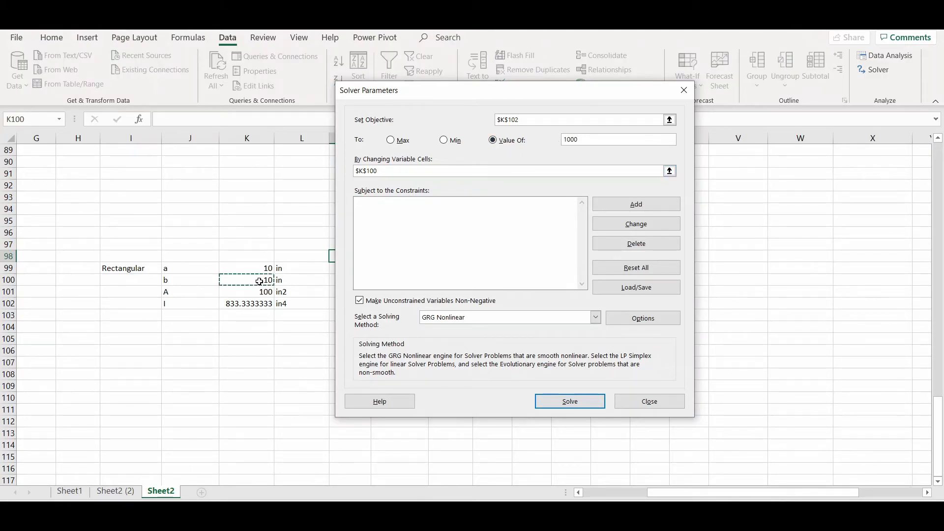
pyautogui.click(566, 401)
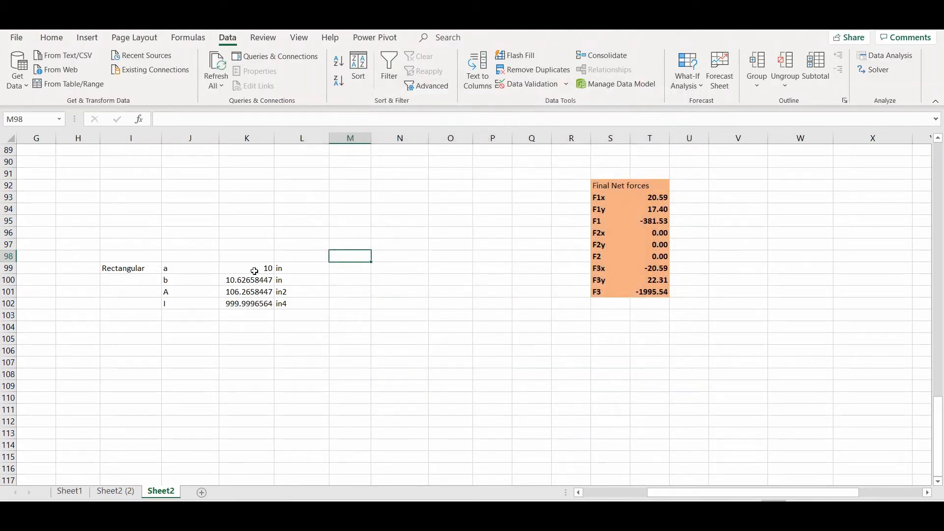
pyautogui.click(259, 270)
pyautogui.click(258, 280)
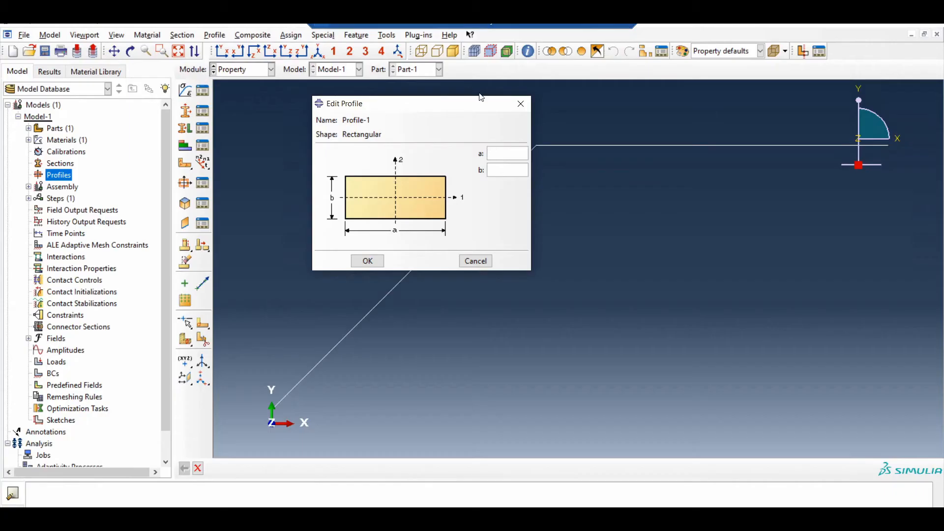
# Step: Complete the rectangular Profile-1 with the solved cross-section dimensions, entering 10.62
pyautogui.write('10.62')
pyautogui.click(369, 263)
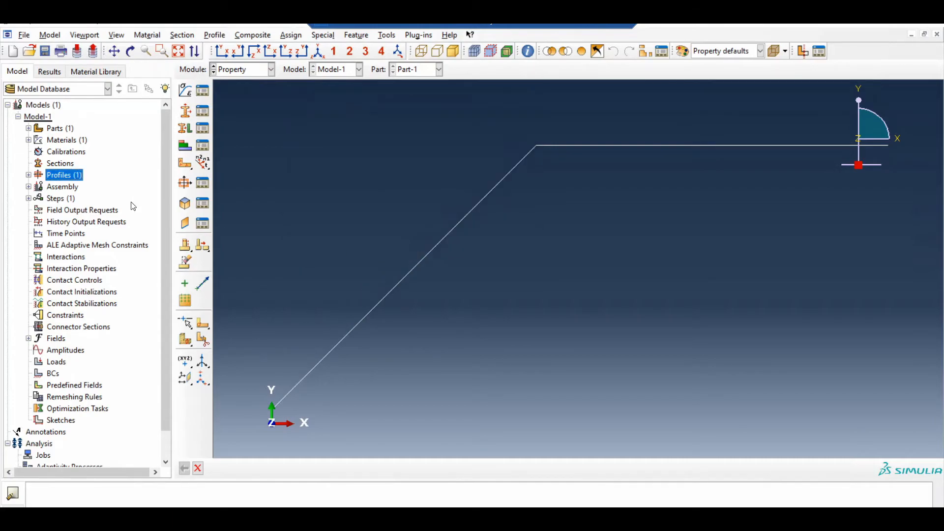
# Step: Create a beam section using Profile-1 and the Steel material, with a section Poisson's ratio of 0.3
pyautogui.doubleClick(55, 163)
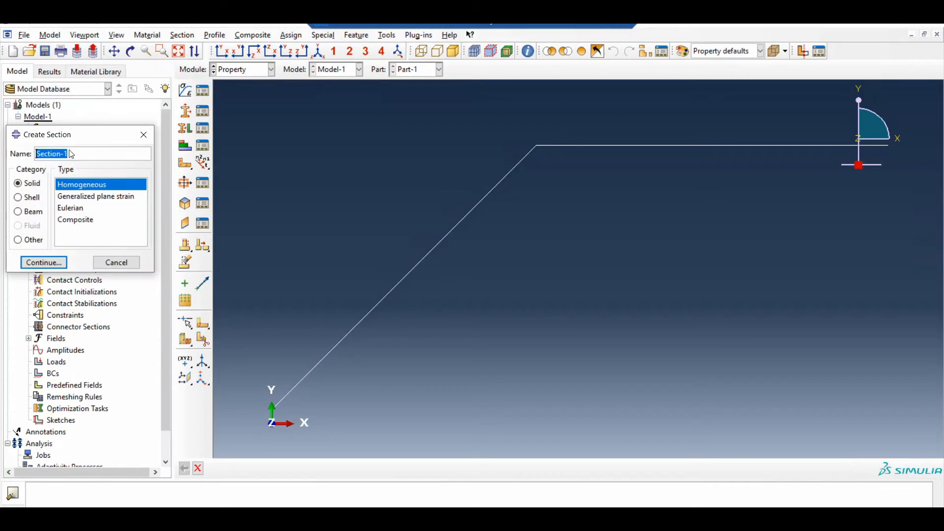
pyautogui.moveTo(77, 135); pyautogui.dragTo(299, 128)
pyautogui.click(252, 204)
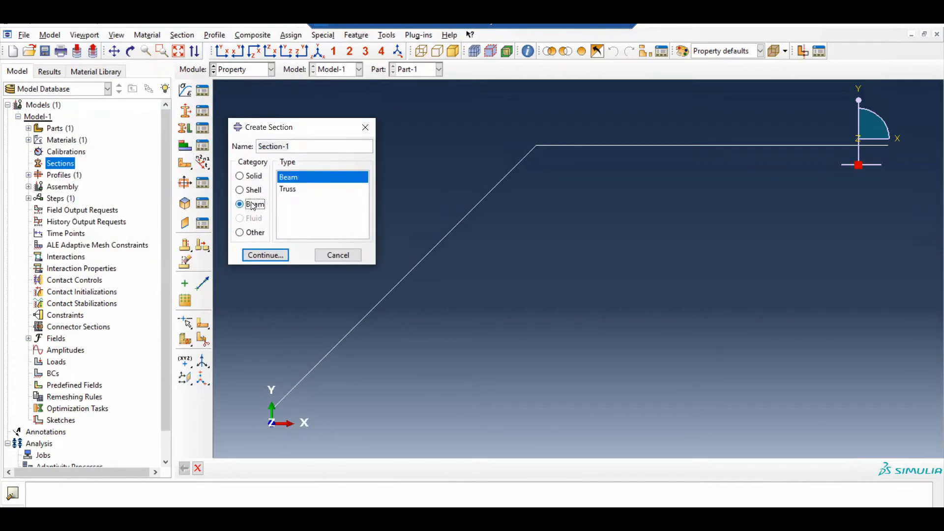
pyautogui.click(265, 255)
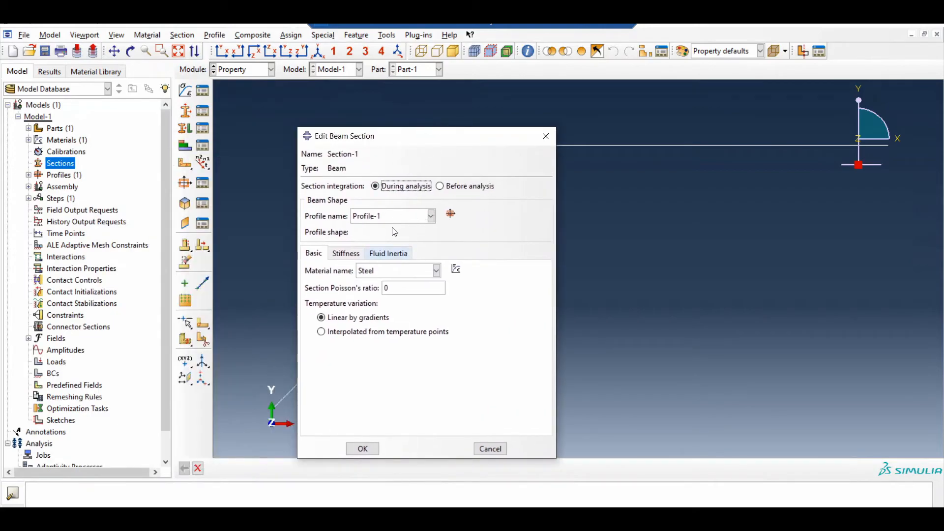
pyautogui.moveTo(399, 290); pyautogui.dragTo(378, 292)
pyautogui.write('.3')
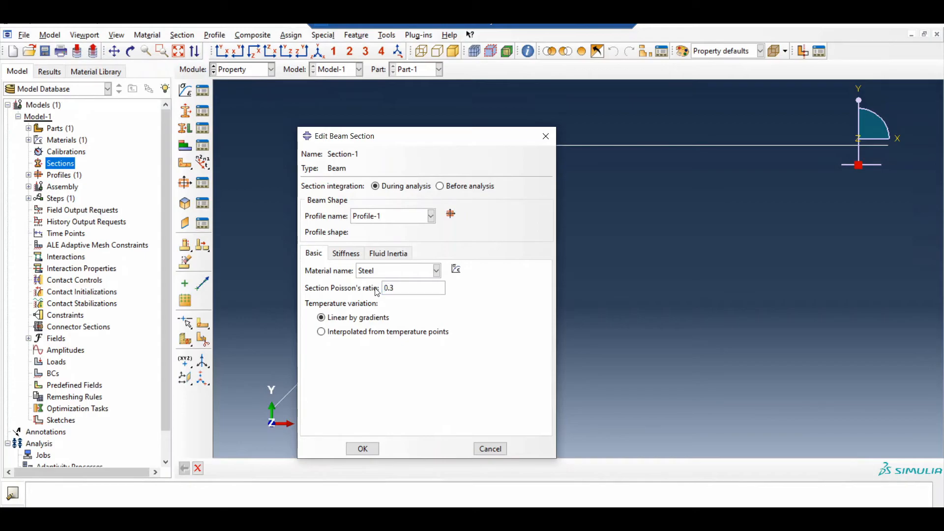
pyautogui.click(363, 449)
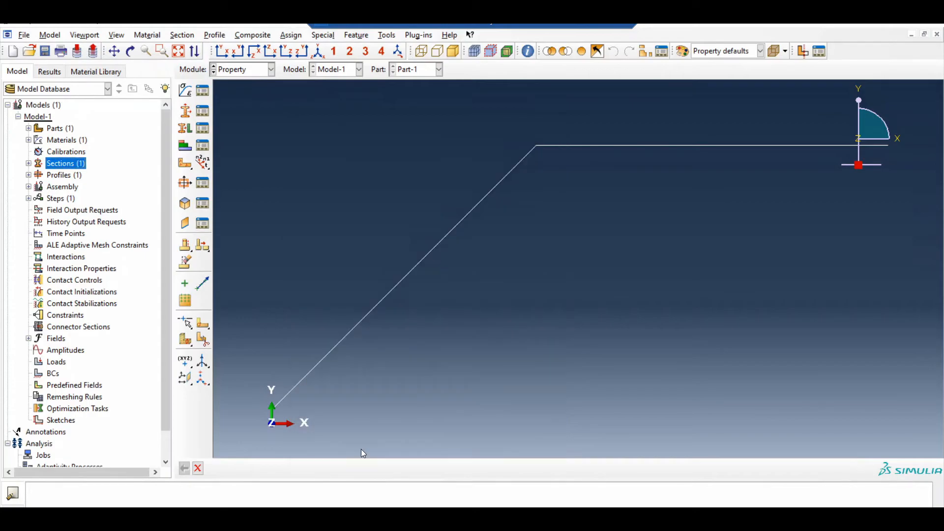
# Step: Assign the beam section Section-1 to both members of Part-1 through a new set
pyautogui.click(29, 129)
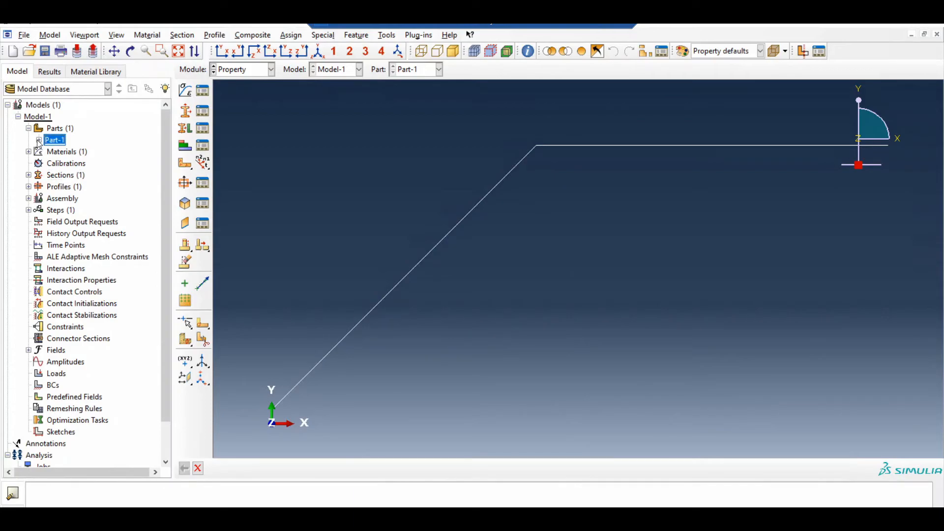
pyautogui.click(39, 141)
pyautogui.doubleClick(101, 211)
pyautogui.scroll(-1, 553, 349)
pyautogui.moveTo(900, 121); pyautogui.dragTo(293, 440)
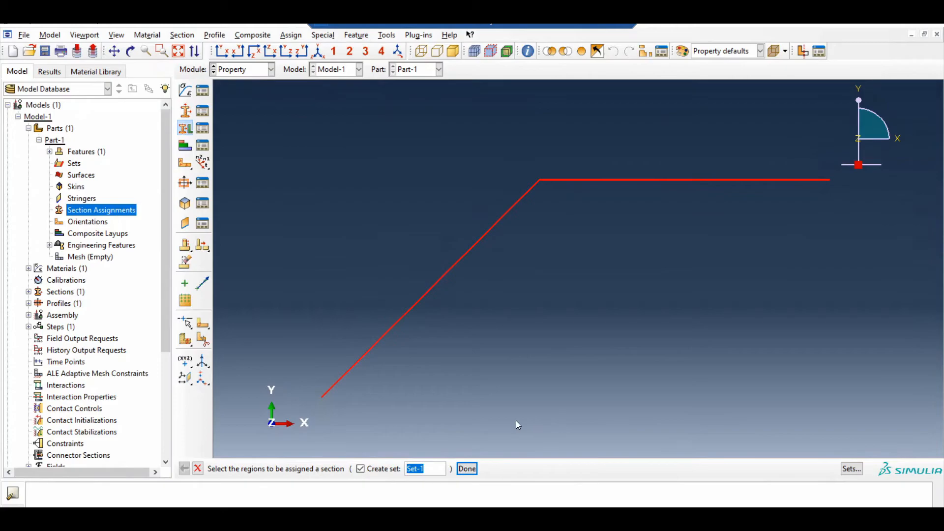
pyautogui.click(467, 469)
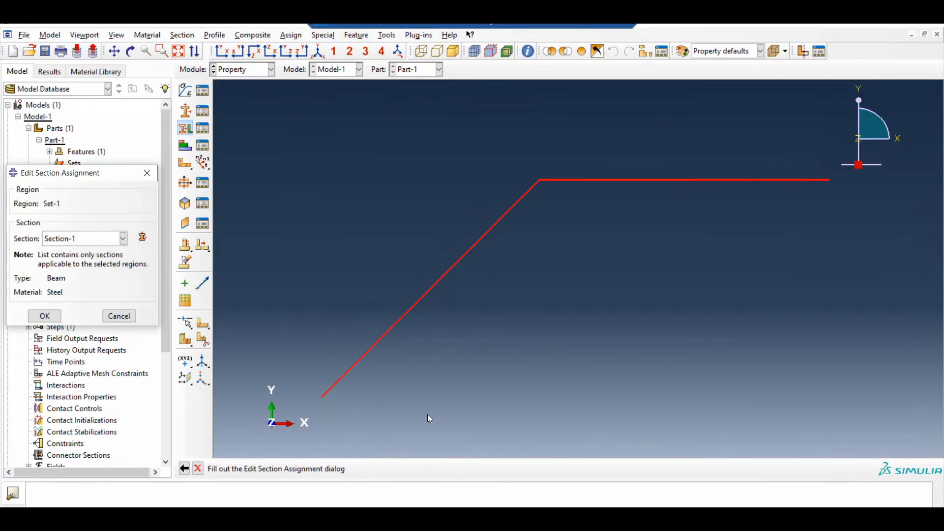
pyautogui.click(44, 316)
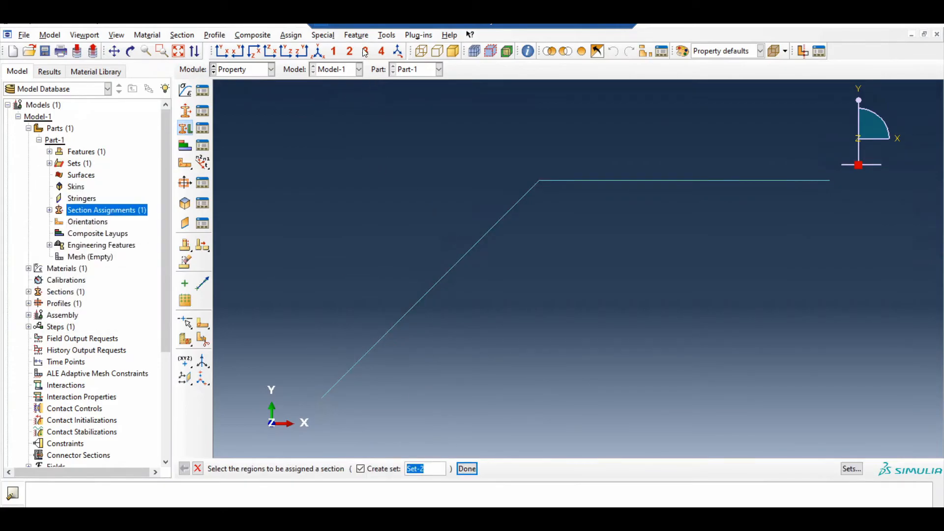
# Step: Assign a beam section orientation to both frame members with the n1 direction 0.0,0.0,-1.0
pyautogui.click(291, 35)
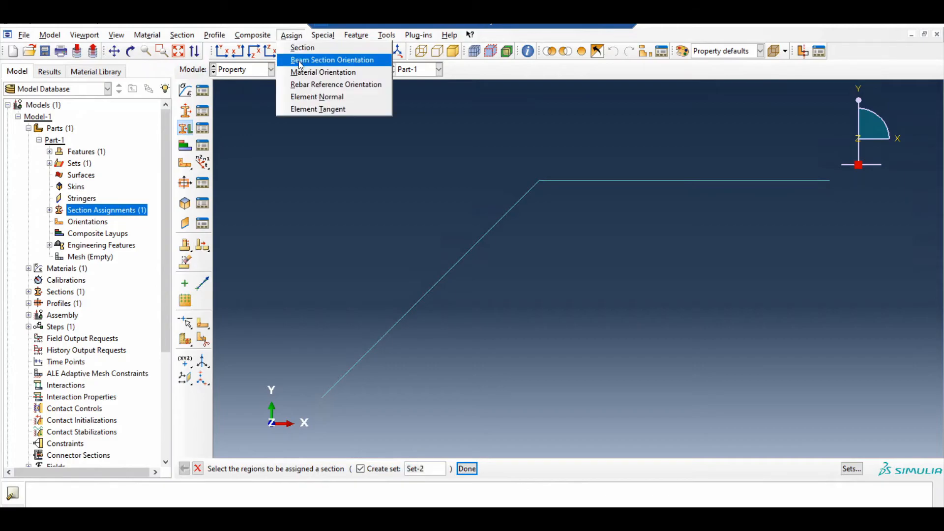
pyautogui.click(300, 60)
pyautogui.moveTo(270, 133); pyautogui.dragTo(874, 434)
pyautogui.click(525, 471)
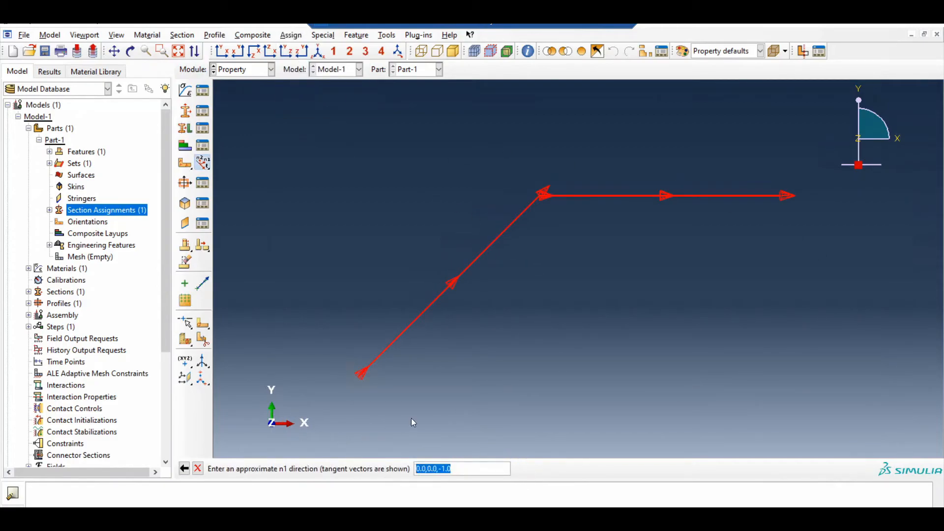
pyautogui.press('Return')
pyautogui.click(302, 469)
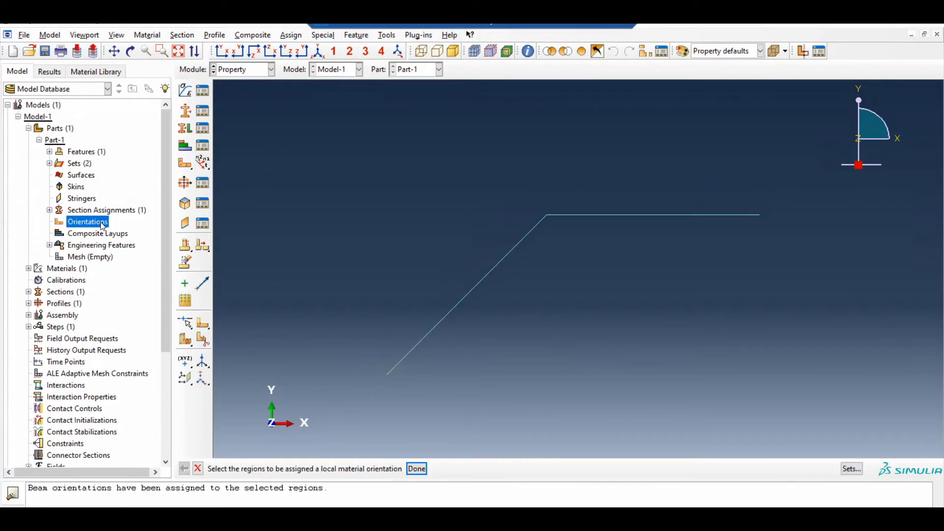
# Step: Assign a global material orientation to both frame members, keeping Axis 3 and element isoparametric direction 3 for stacking
pyautogui.moveTo(341, 154); pyautogui.dragTo(738, 421)
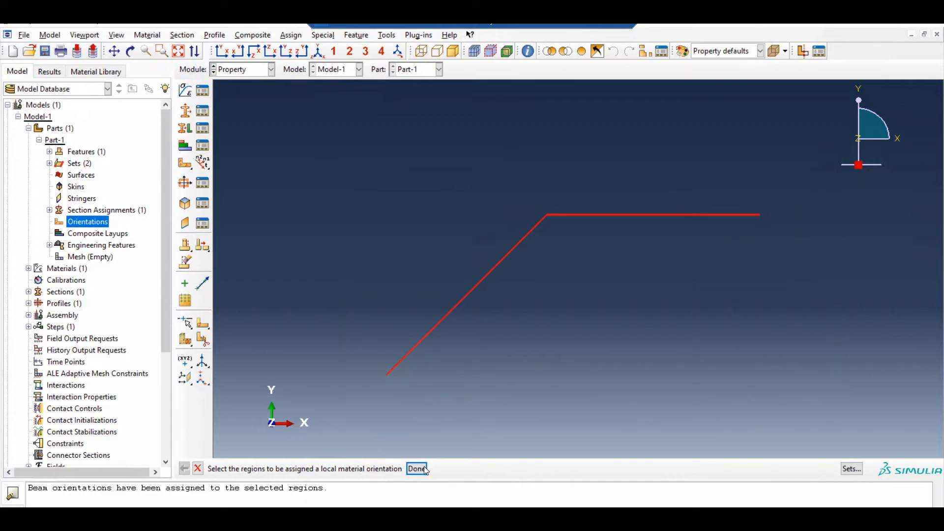
pyautogui.middleClick(248, 423)
pyautogui.click(294, 473)
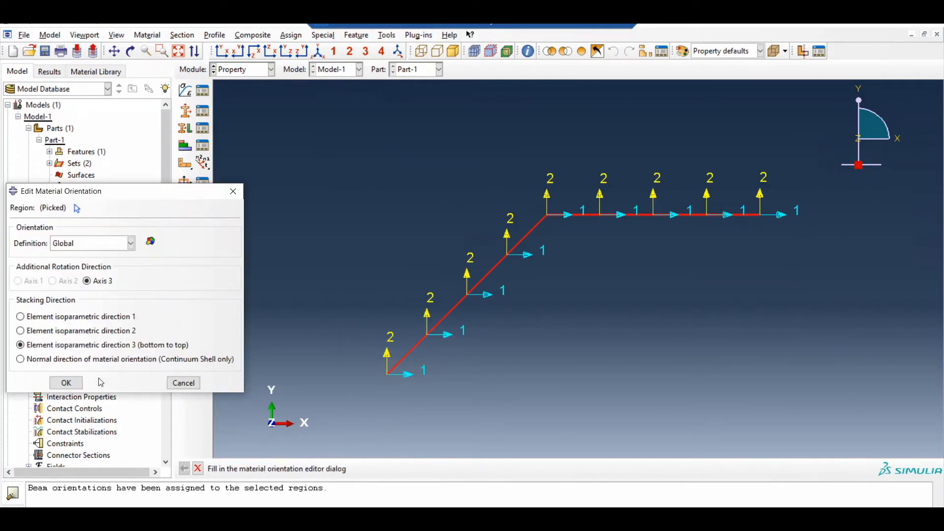
pyautogui.click(79, 384)
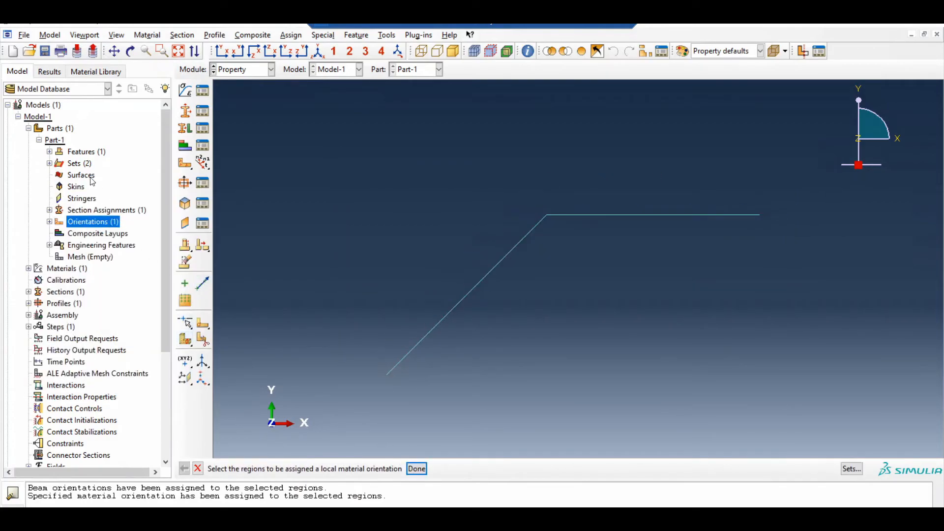
pyautogui.click(29, 128)
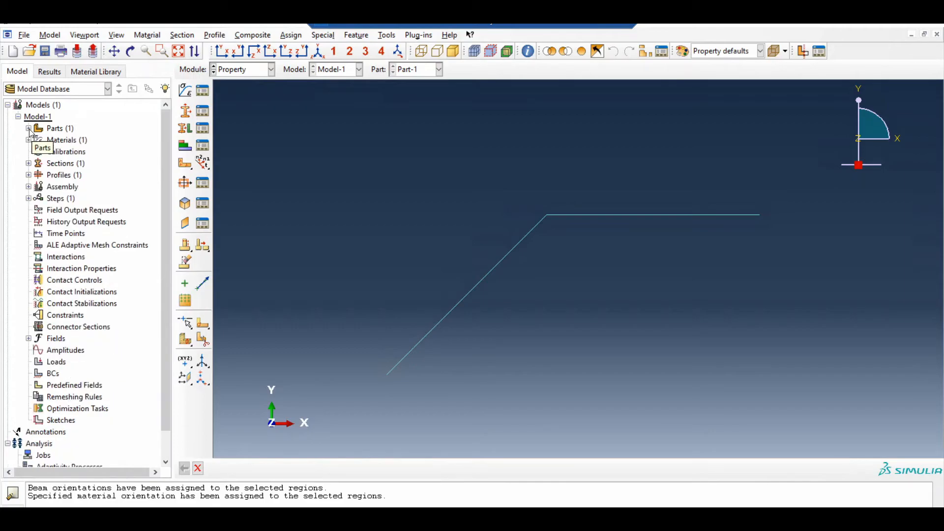
# Step: Switch to the Assembly module and create an instance of Part-1
pyautogui.click(252, 70)
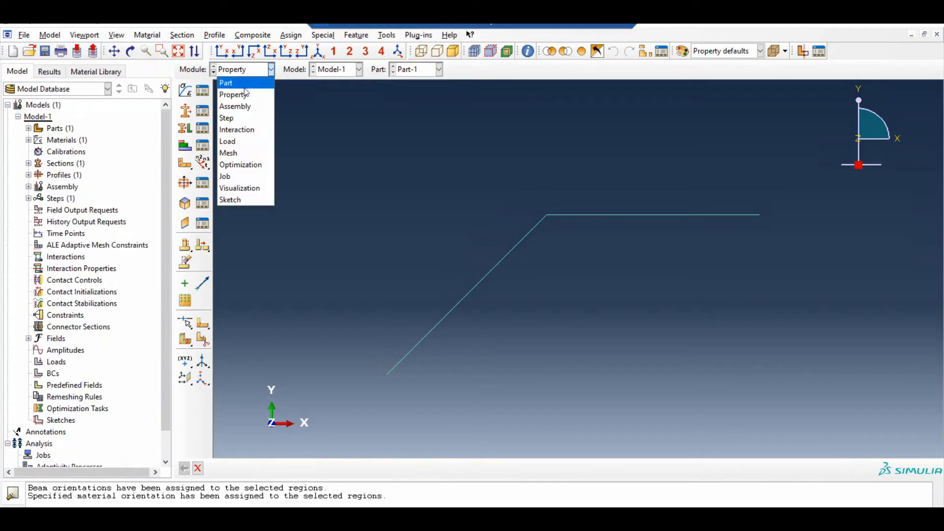
pyautogui.click(243, 108)
pyautogui.click(187, 94)
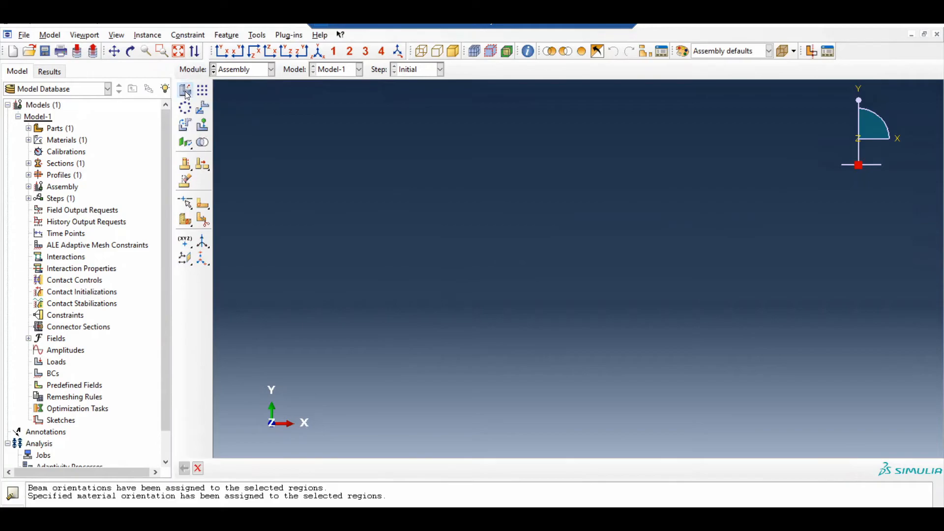
pyautogui.click(32, 430)
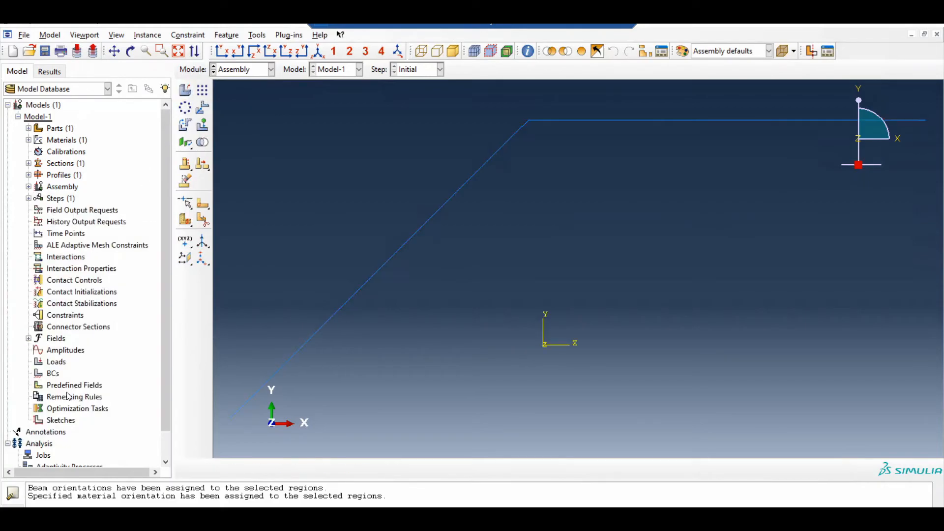
# Step: Translate the frame instance so the free lower end of the inclined member lies at the origin
pyautogui.click(202, 107)
pyautogui.moveTo(390, 310); pyautogui.dragTo(297, 245)
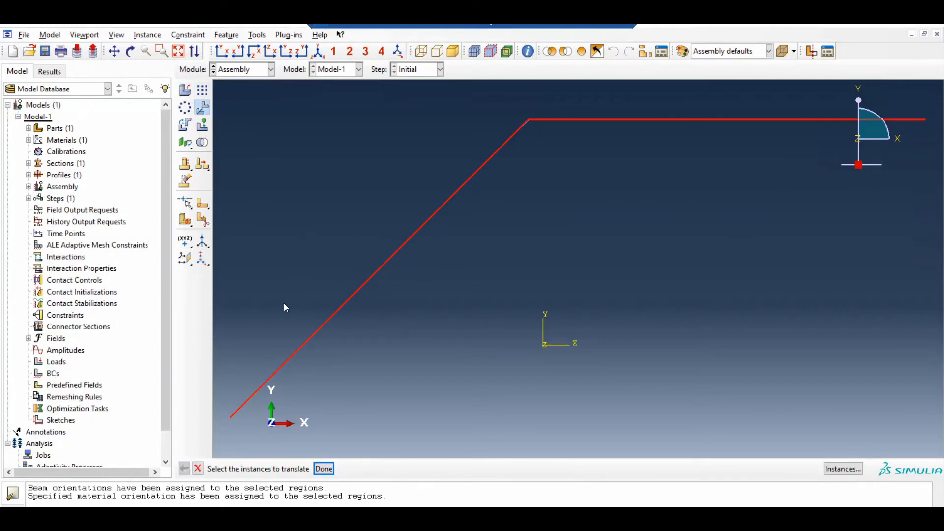
pyautogui.middleClick(230, 418)
pyautogui.click(230, 418)
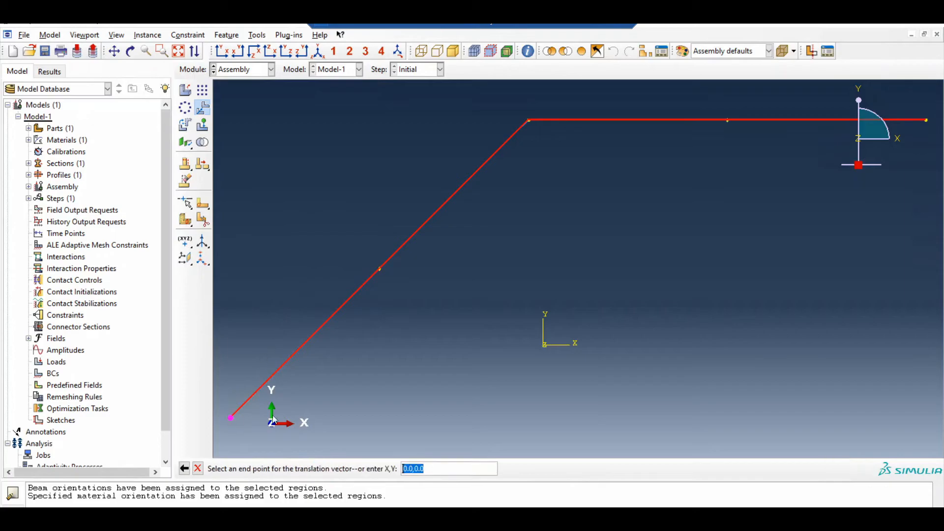
pyautogui.click(536, 368)
pyautogui.middleClick(536, 368)
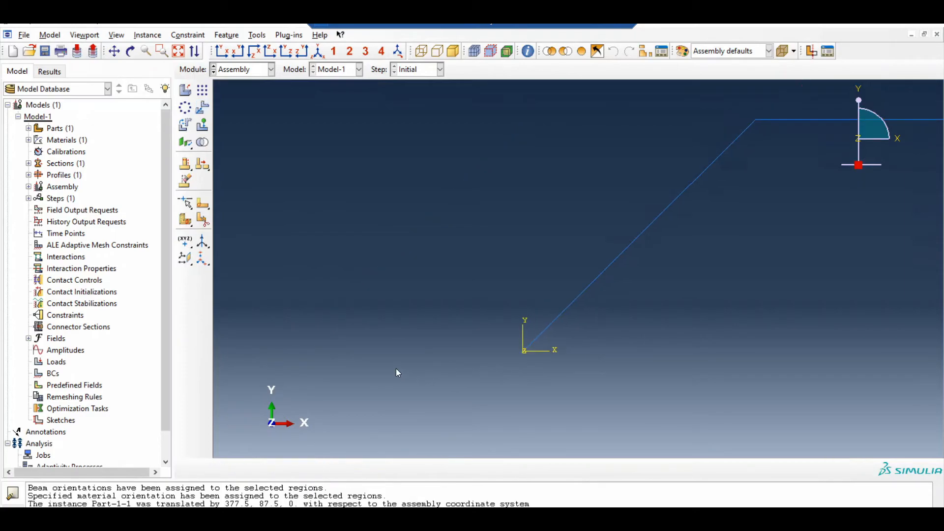
# Step: Create a Static, General step with a maximum of 100000 increments and a smaller initial increment size
pyautogui.doubleClick(66, 199)
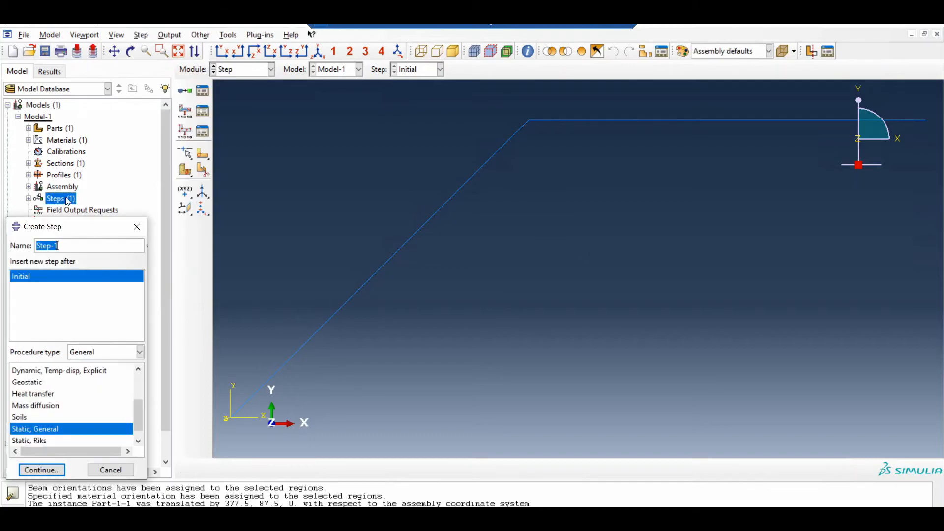
pyautogui.moveTo(69, 224); pyautogui.dragTo(387, 143)
pyautogui.click(361, 389)
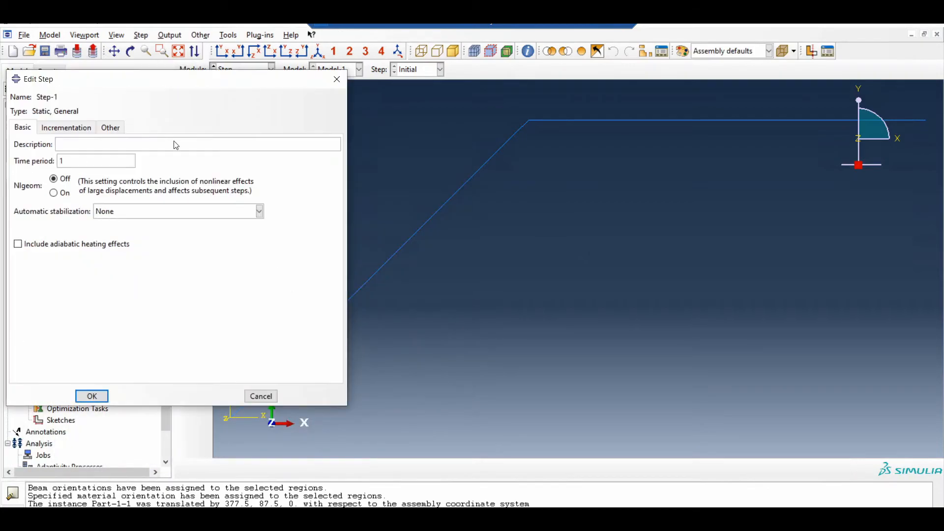
pyautogui.click(66, 130)
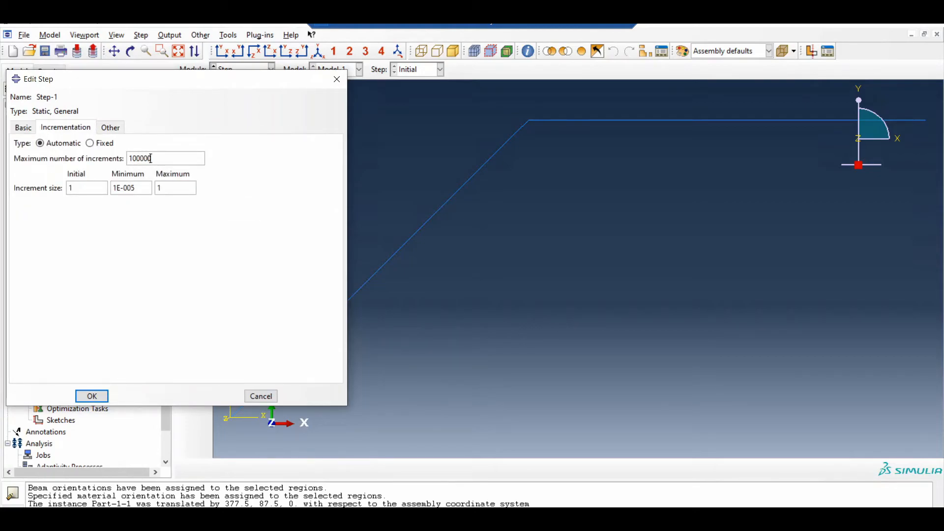
pyautogui.click(71, 187)
pyautogui.write('0.00')
pyautogui.click(91, 396)
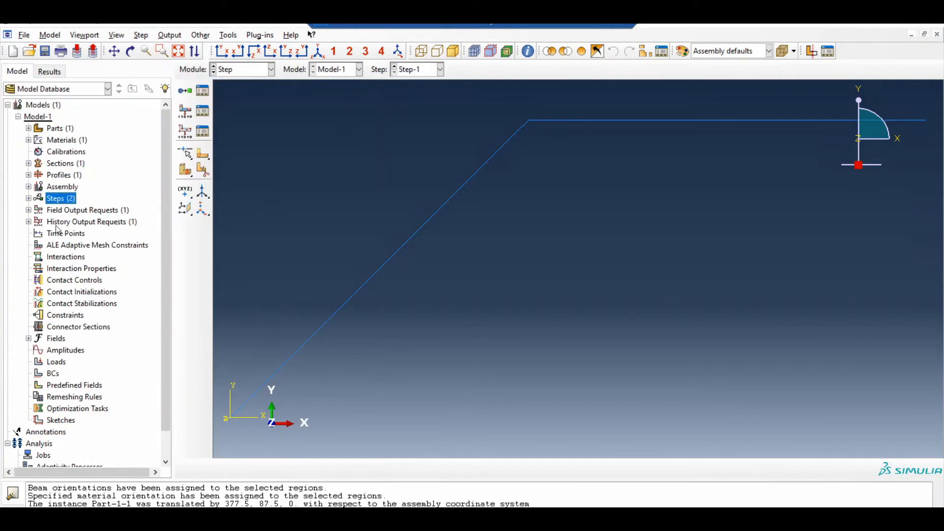
# Step: Check the preselected output variables of the field output request F-Output-1 and keep its settings
pyautogui.click(29, 210)
pyautogui.click(58, 223)
pyautogui.doubleClick(58, 223)
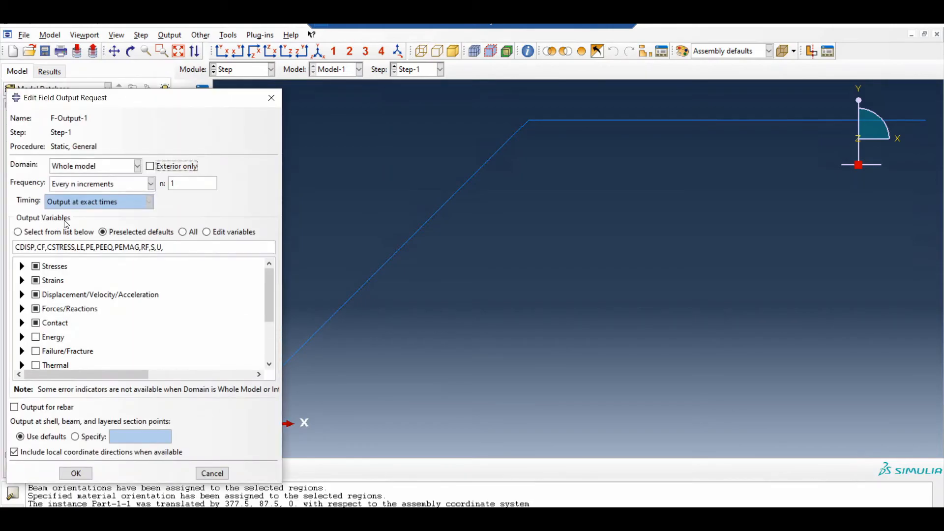
pyautogui.click(76, 474)
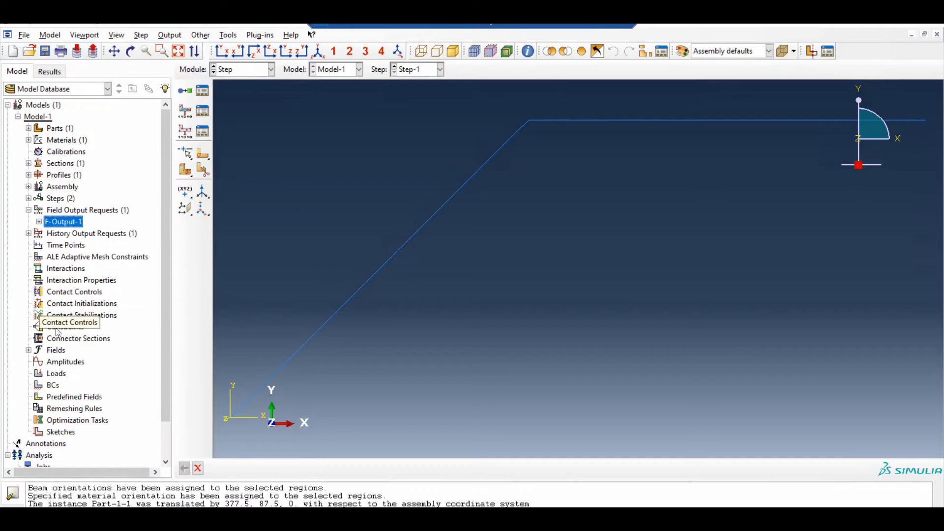
# Step: Create an encastre boundary condition in Step-1 at both outer ends of the frame
pyautogui.doubleClick(55, 387)
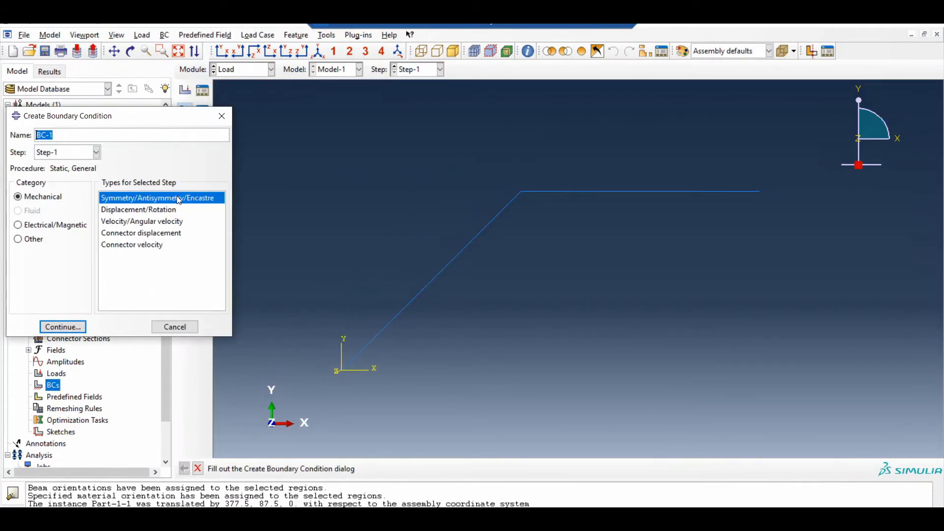
pyautogui.click(63, 326)
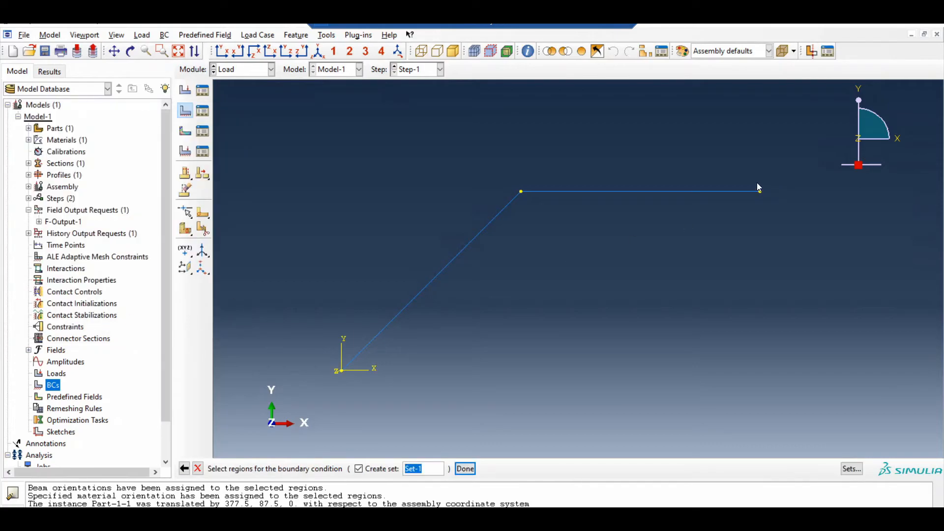
pyautogui.click(341, 372)
pyautogui.click(761, 192)
pyautogui.click(465, 469)
pyautogui.click(59, 330)
pyautogui.click(54, 349)
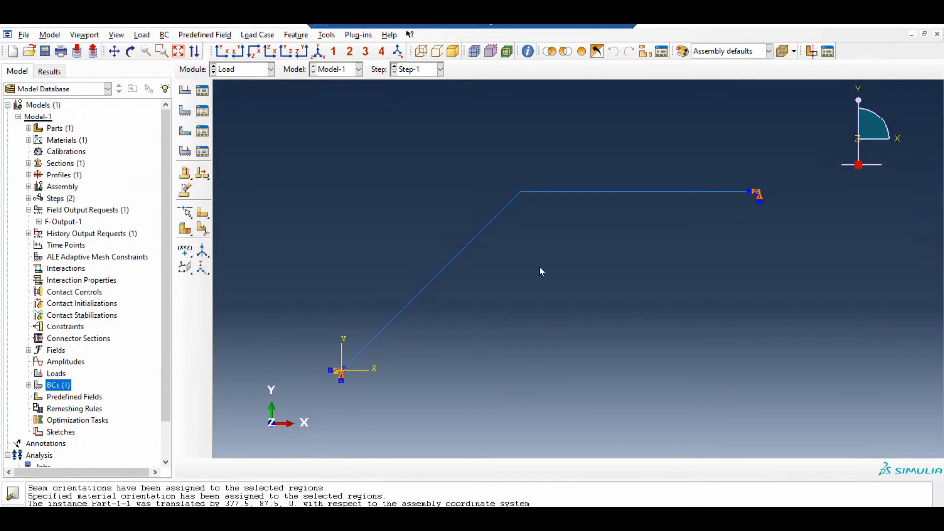
# Step: Create a uniform line load in Step-1 on the horizontal member, with Component 1 at 0 and a vertical load in Component 2
pyautogui.doubleClick(55, 374)
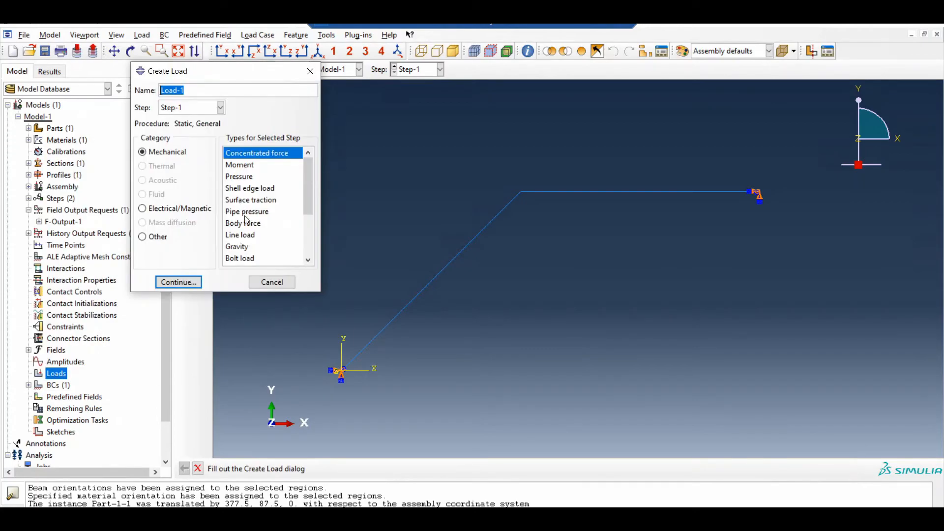
pyautogui.click(245, 235)
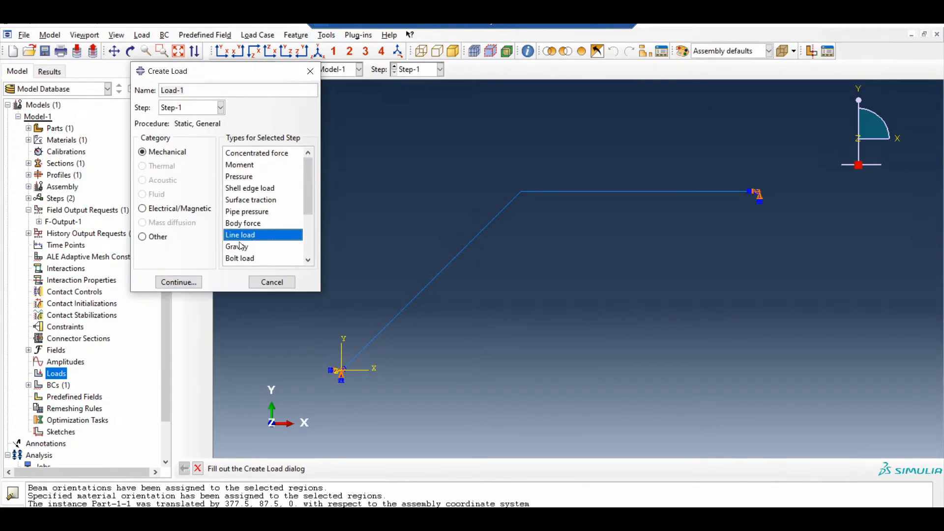
pyautogui.click(179, 282)
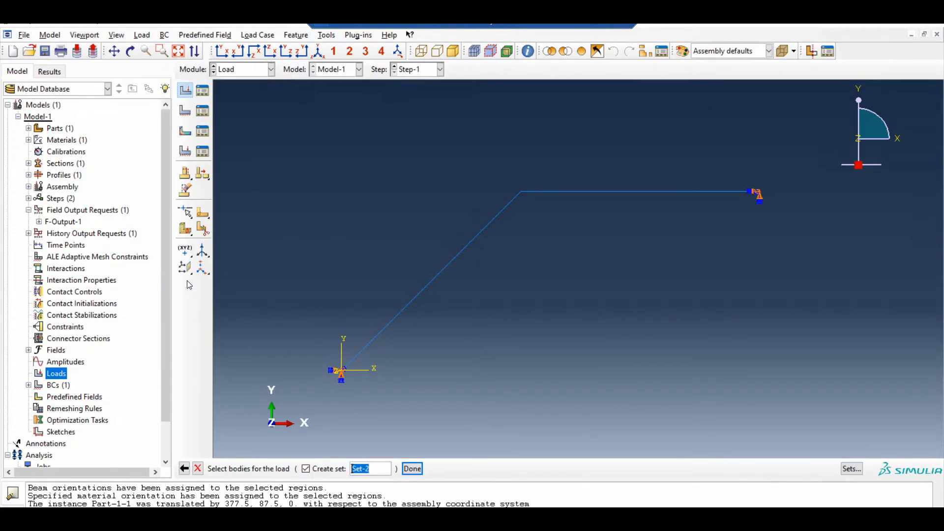
pyautogui.click(575, 192)
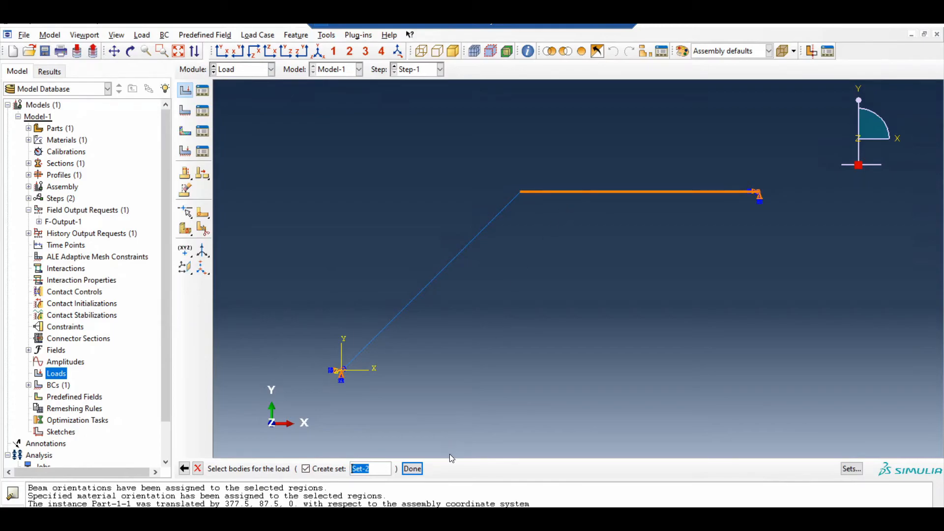
pyautogui.click(422, 470)
pyautogui.moveTo(90, 176); pyautogui.dragTo(378, 135)
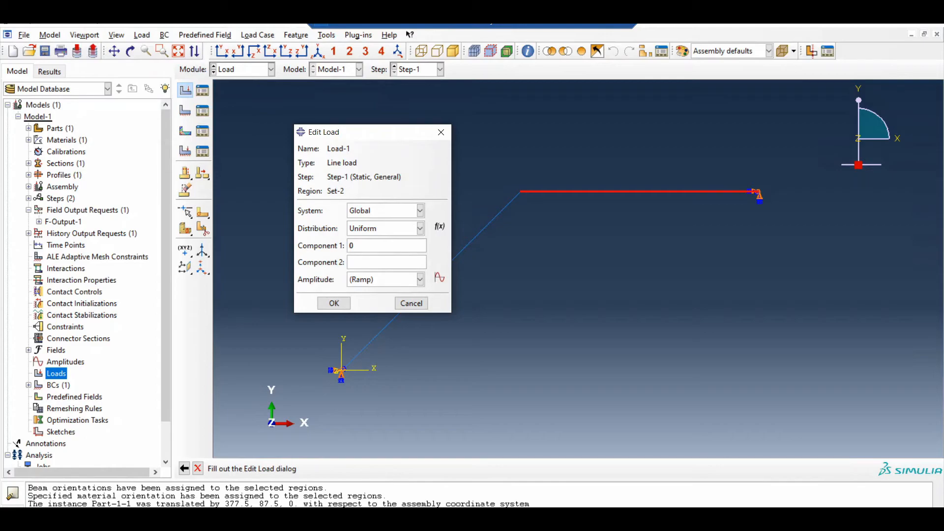
pyautogui.write('.33')
pyautogui.click(335, 304)
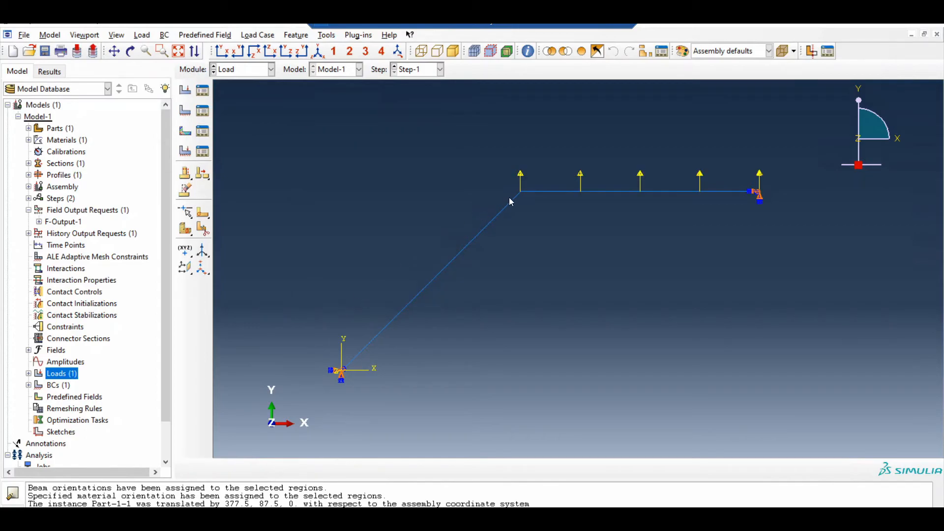
pyautogui.click(28, 385)
pyautogui.doubleClick(52, 397)
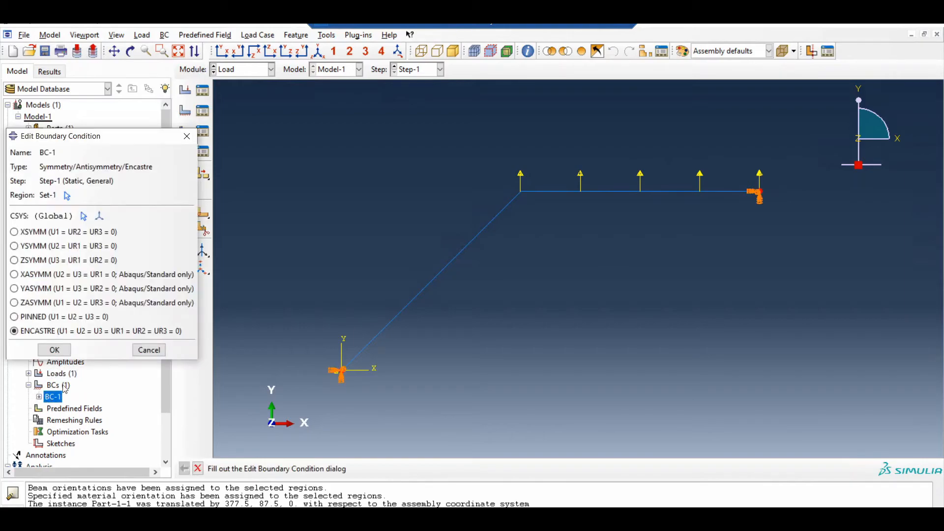
pyautogui.click(147, 350)
# Step: Make Load-1 act downward by giving its Component 2 a negative sign
pyautogui.click(29, 373)
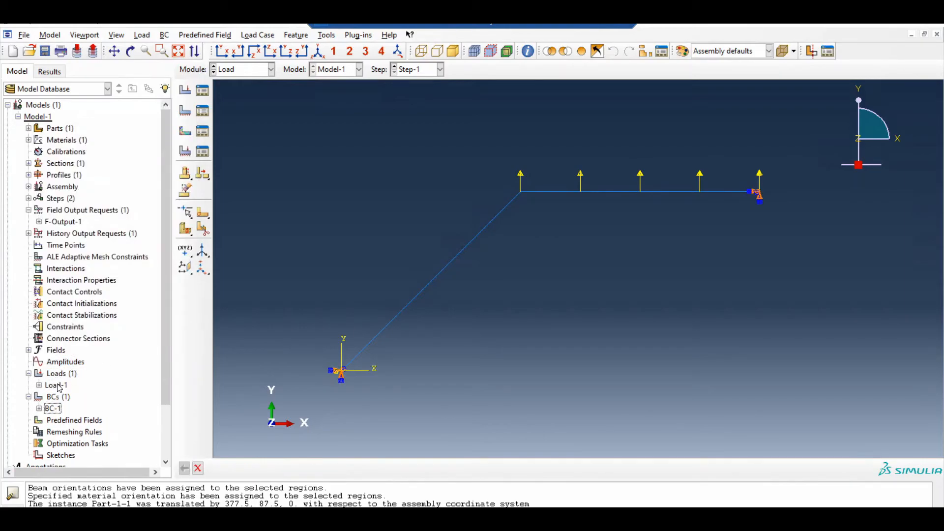
pyautogui.doubleClick(56, 385)
pyautogui.click(350, 264)
pyautogui.write('-')
pyautogui.click(339, 305)
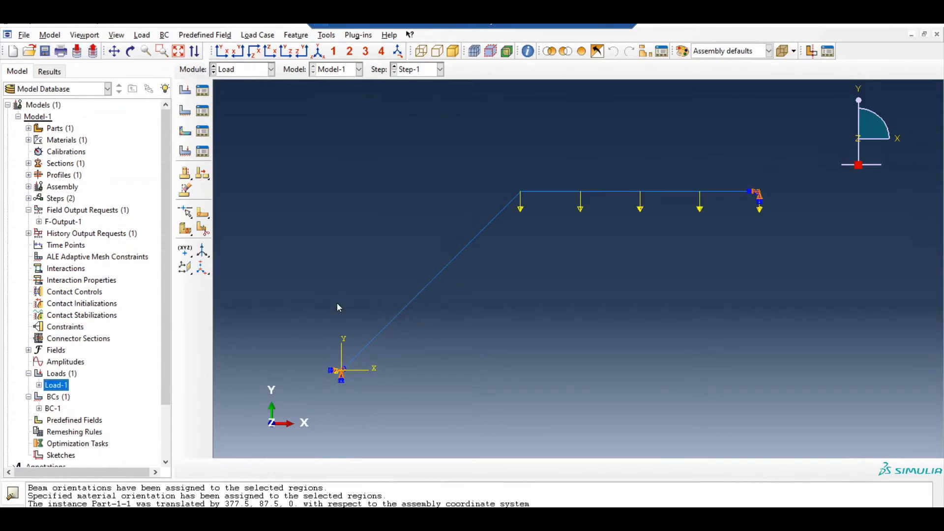
# Step: Switch to the Mesh module with Part-1, instead of the assembly, as the object to mesh
pyautogui.moveTo(161, 210); pyautogui.dragTo(166, 332)
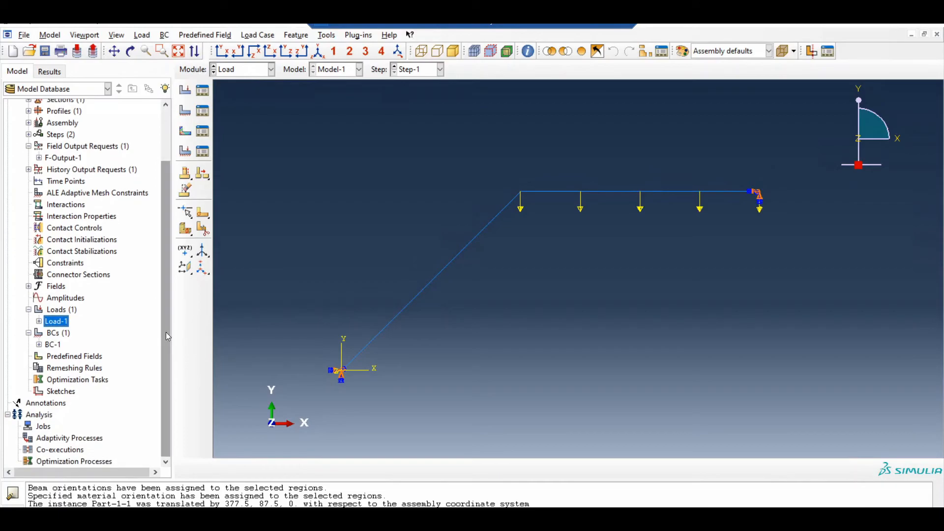
pyautogui.click(261, 73)
pyautogui.click(243, 152)
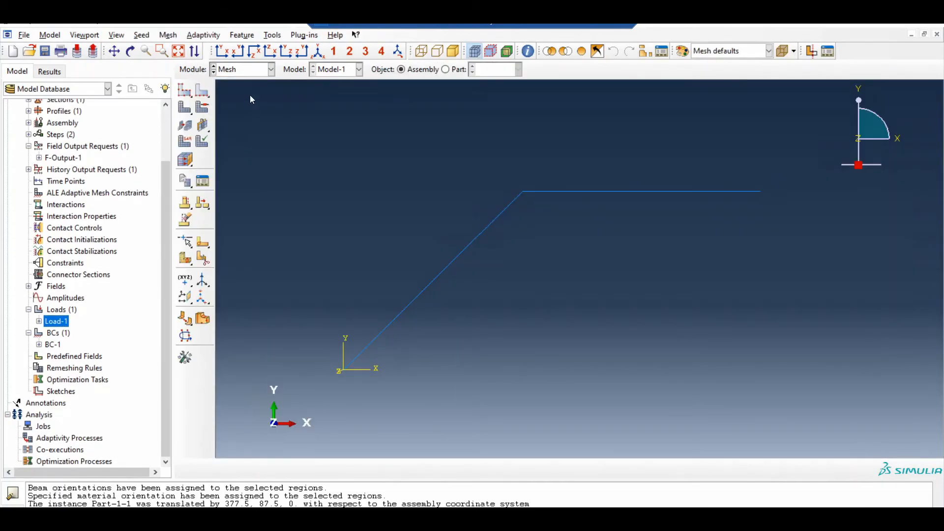
pyautogui.click(240, 70)
pyautogui.click(241, 81)
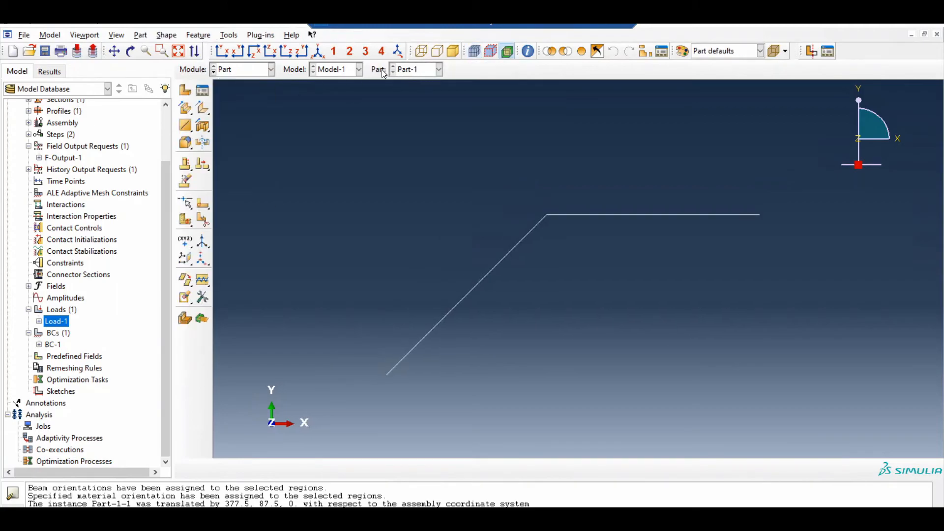
pyautogui.click(116, 35)
pyautogui.moveTo(167, 35)
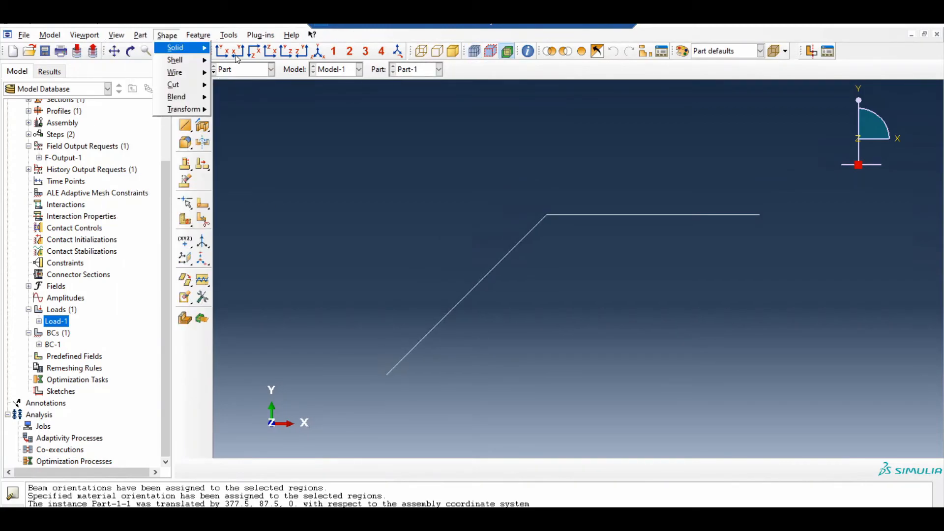
pyautogui.click(242, 69)
pyautogui.click(243, 71)
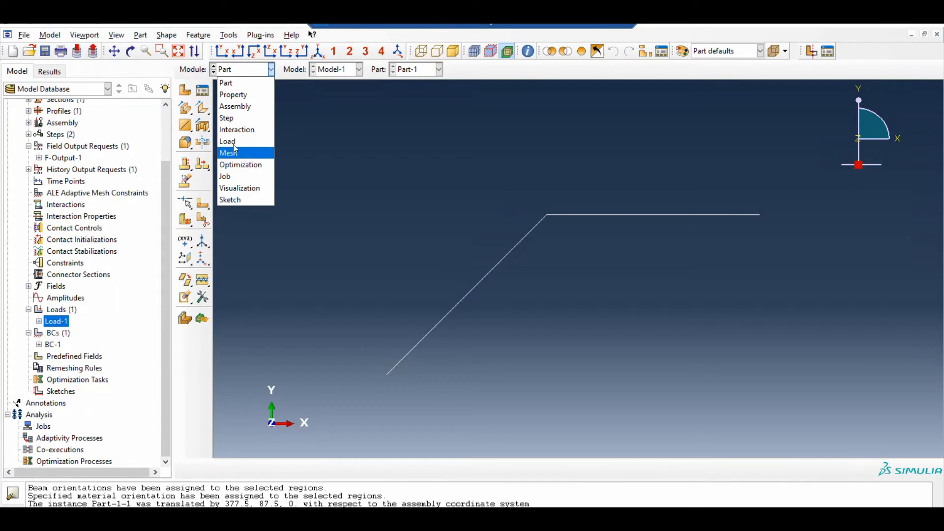
pyautogui.click(239, 154)
# Step: Seed Part-1 with an approximate global size of 51 and generate the part mesh
pyautogui.click(142, 35)
pyautogui.click(152, 48)
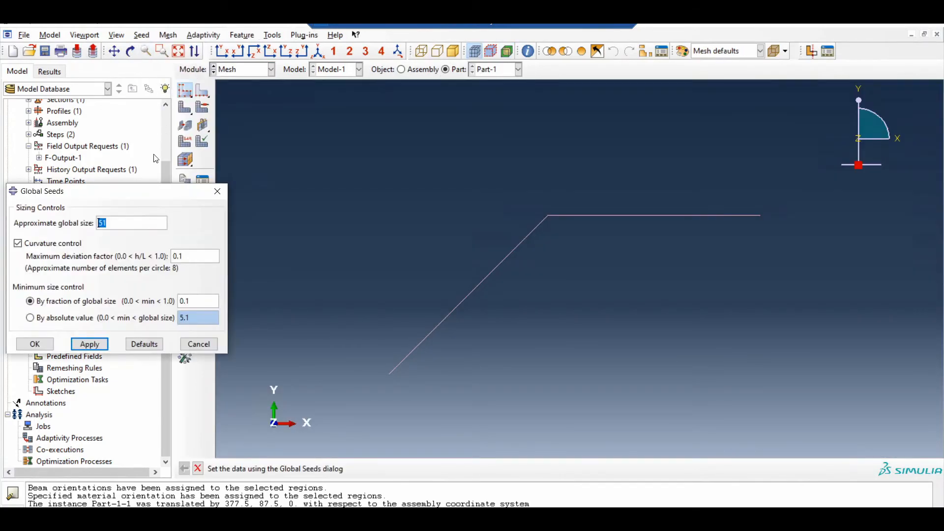
pyautogui.click(90, 344)
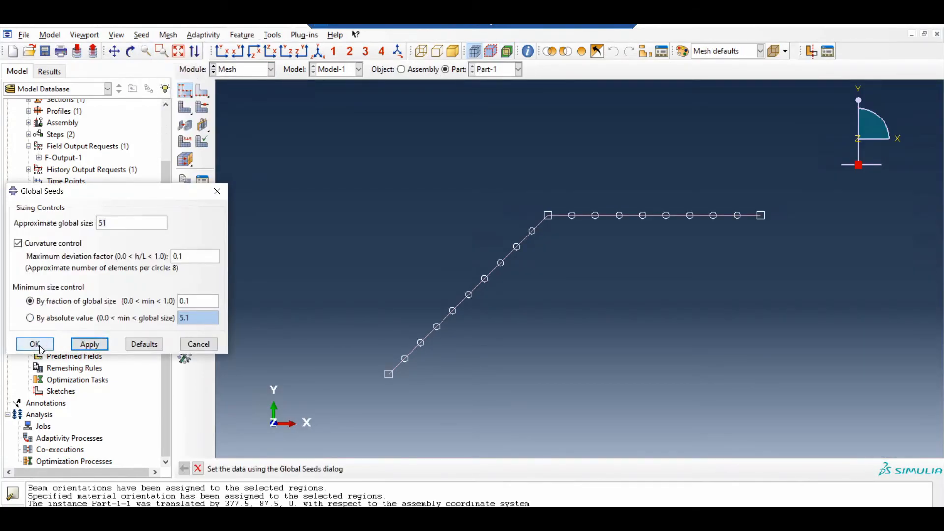
pyautogui.click(35, 344)
pyautogui.click(168, 35)
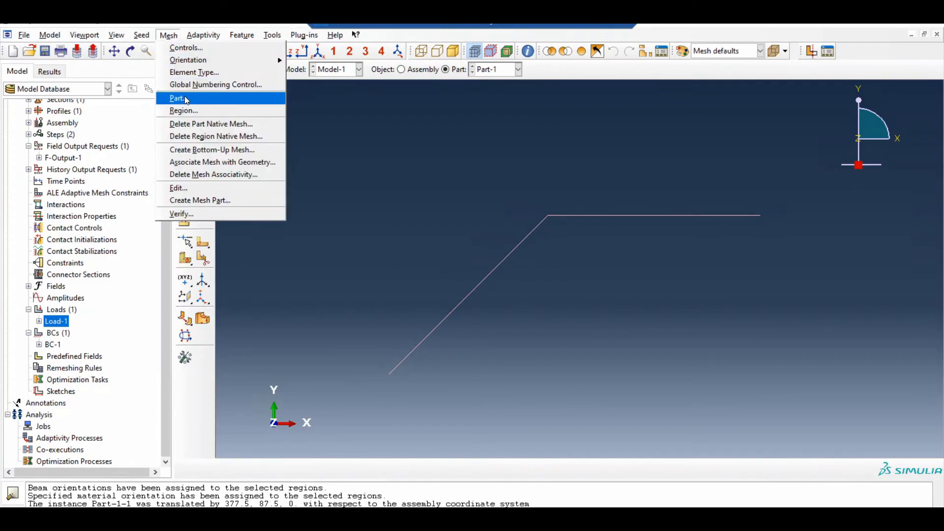
pyautogui.click(178, 95)
pyautogui.click(288, 469)
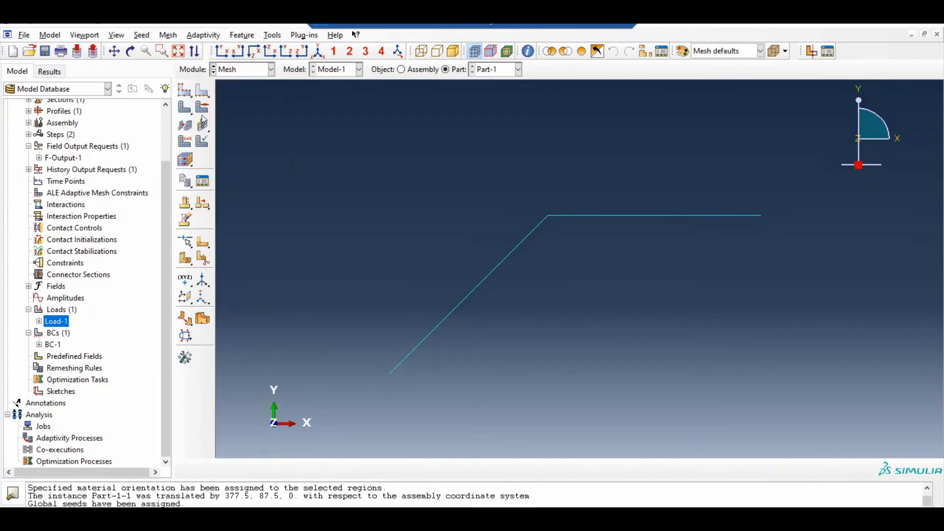
# Step: Check the frame in the Assembly module and its line load and supports in the Load module
pyautogui.click(244, 69)
pyautogui.click(245, 104)
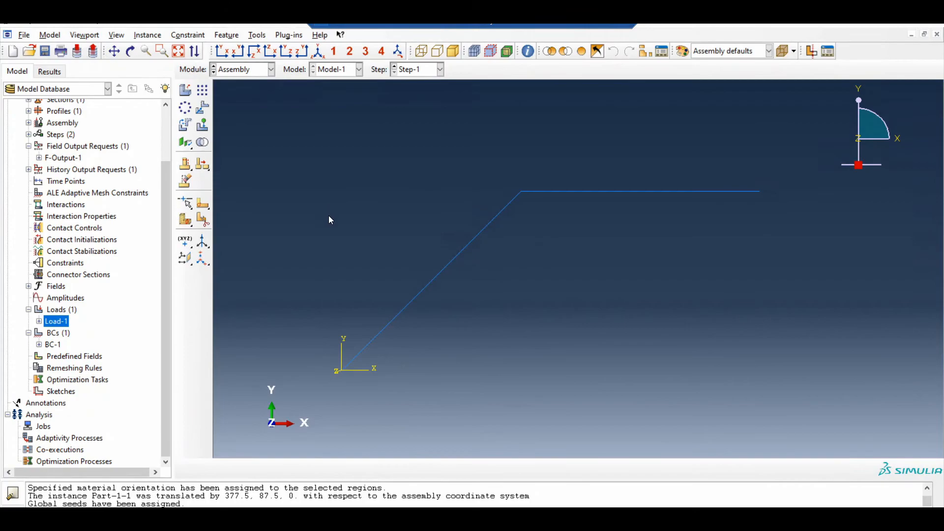
pyautogui.scroll(-2, 391, 337)
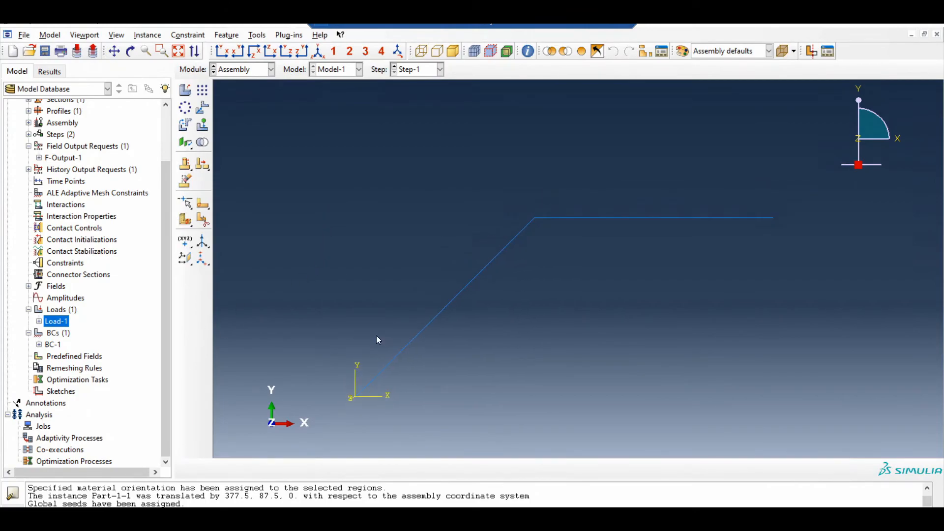
pyautogui.click(253, 71)
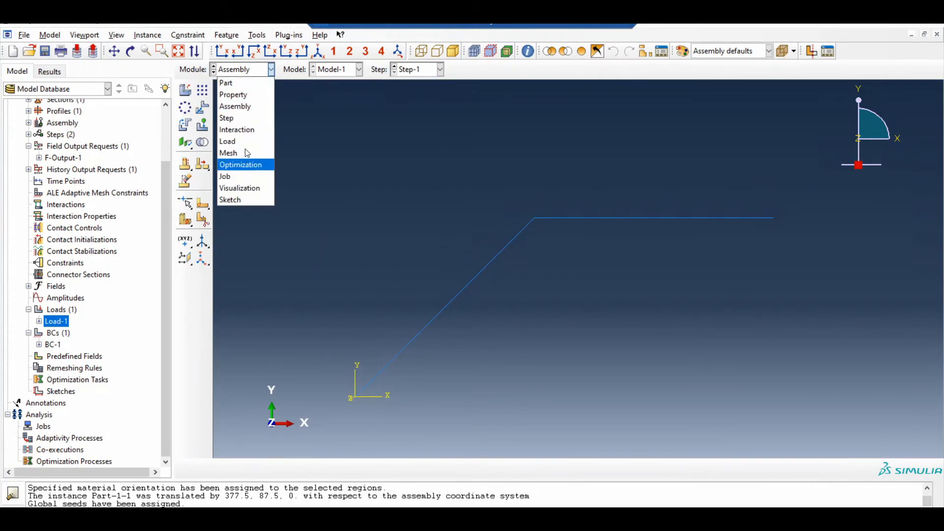
pyautogui.click(245, 143)
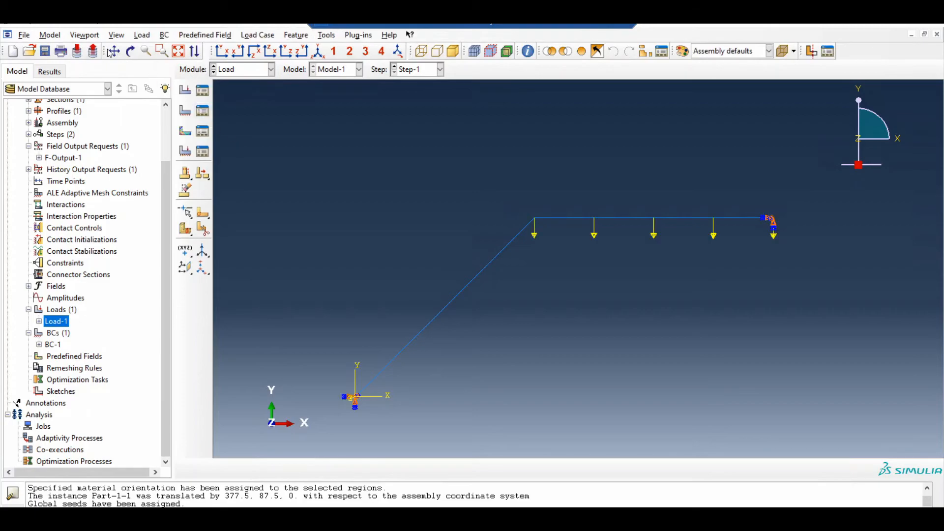
# Step: Create a full-analysis job named Tutorial6_Frame_G10 for Model-1 with the default job settings
pyautogui.doubleClick(48, 427)
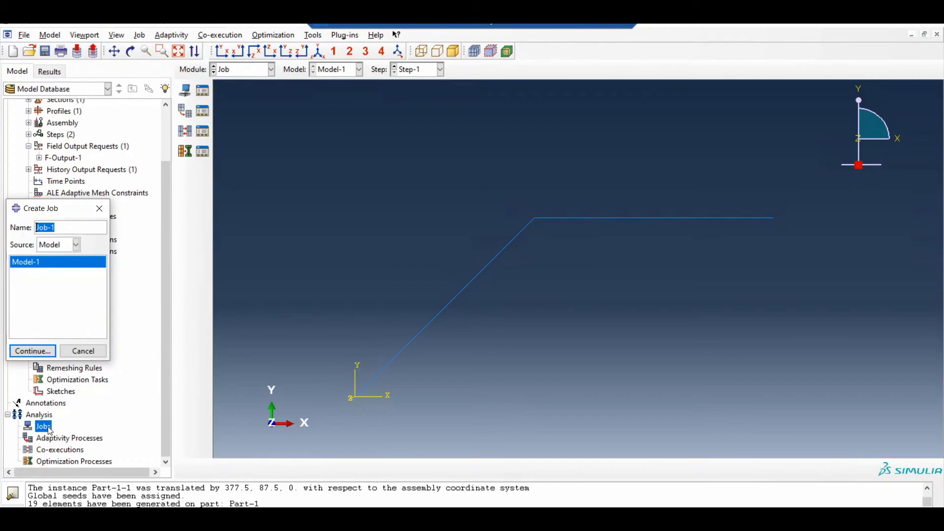
pyautogui.write('Tutorial6_Fra')
pyautogui.write('me_G10')
pyautogui.click(33, 351)
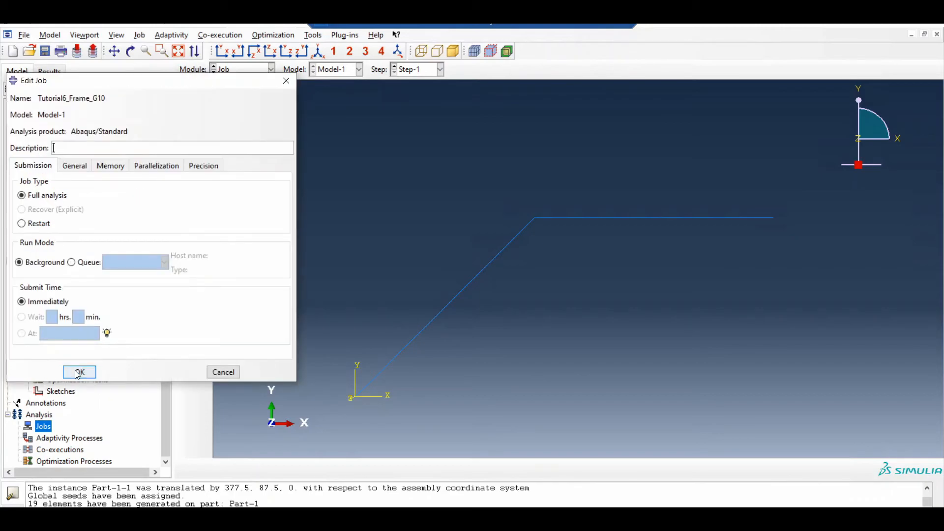
pyautogui.click(78, 373)
# Step: Submit the job Tutorial6_Frame_G10 and monitor its run until the analysis has finished
pyautogui.click(18, 427)
pyautogui.click(49, 439)
pyautogui.rightClick(49, 439)
pyautogui.click(74, 449)
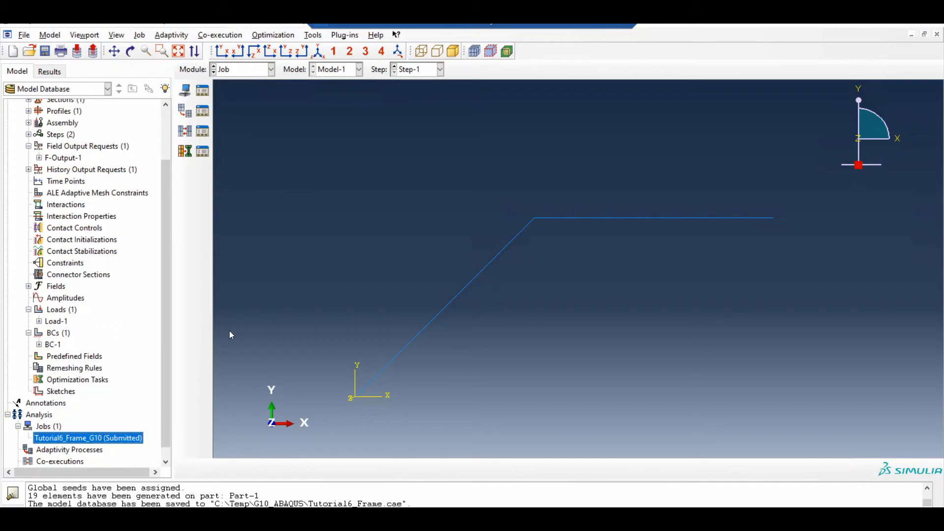
pyautogui.rightClick(130, 438)
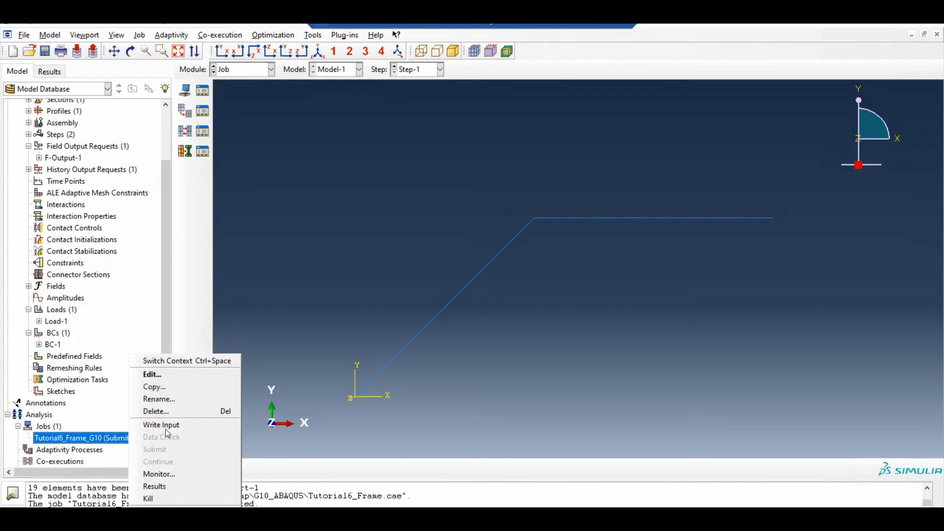
pyautogui.click(157, 474)
pyautogui.moveTo(190, 99); pyautogui.dragTo(410, 129)
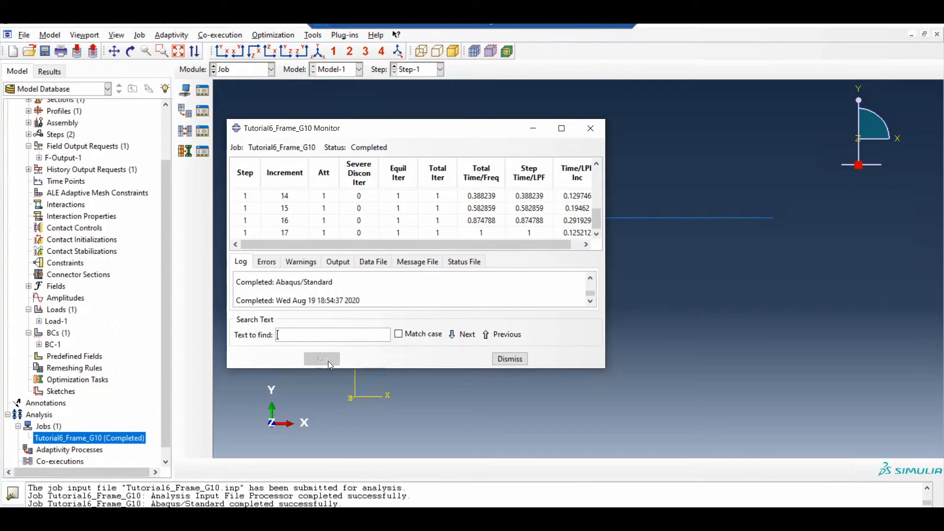
pyautogui.click(494, 360)
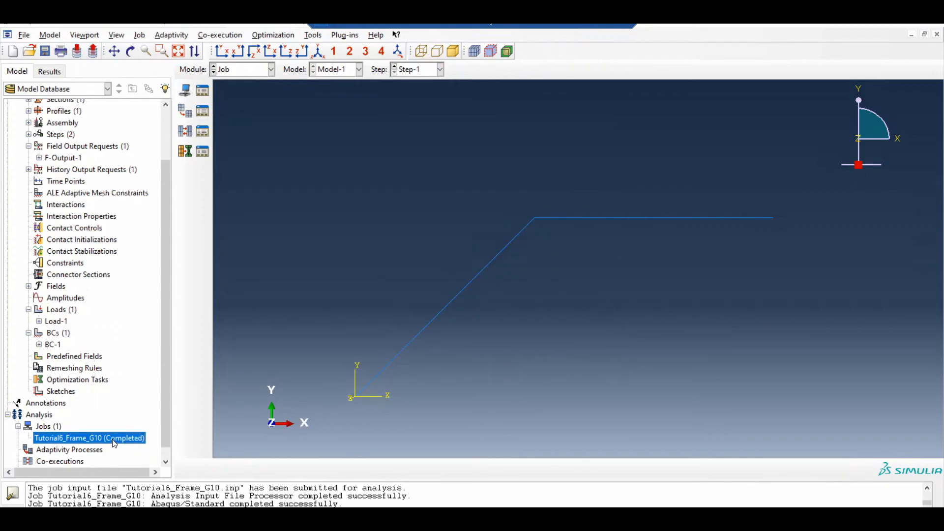
# Step: Open the results of the job Tutorial6_Frame_G10 and plot the Mises stress contours on the deformed shape
pyautogui.rightClick(114, 443)
pyautogui.click(145, 486)
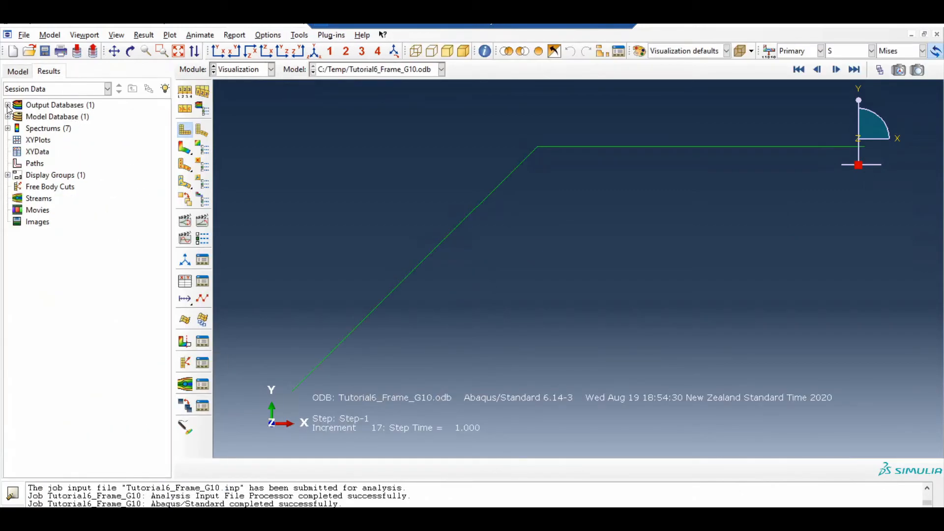
pyautogui.click(7, 104)
pyautogui.click(61, 118)
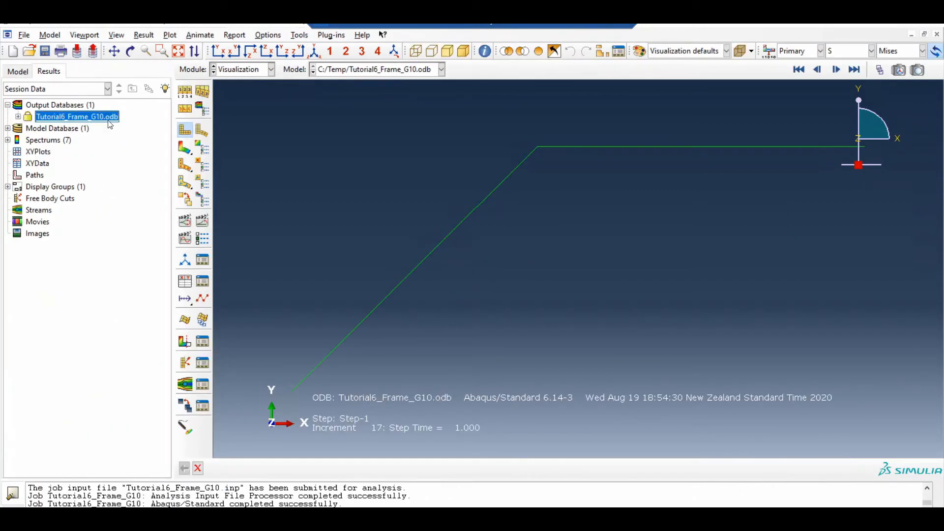
pyautogui.click(188, 147)
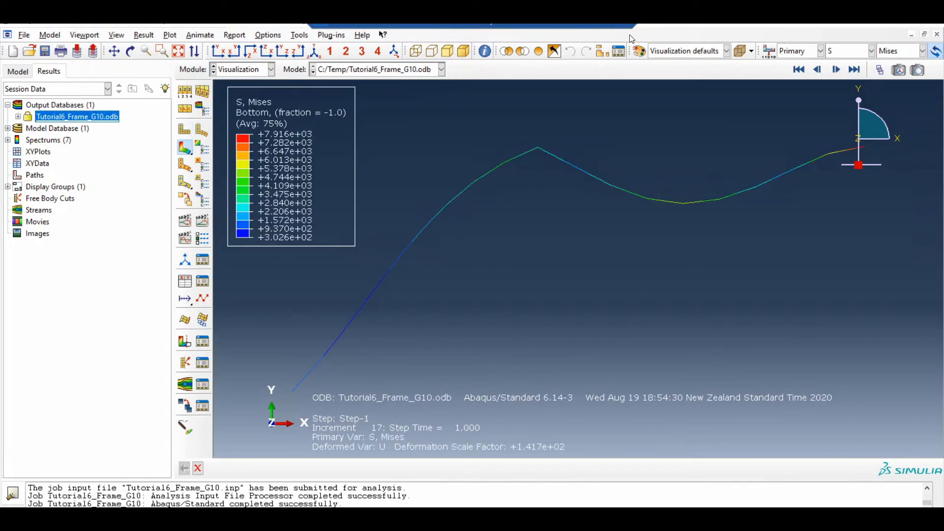
# Step: Switch to the OneNote notes and examine the hand-calculated forces, displacements and sketched deflected shape for comparison
pyautogui.click(600, 26)
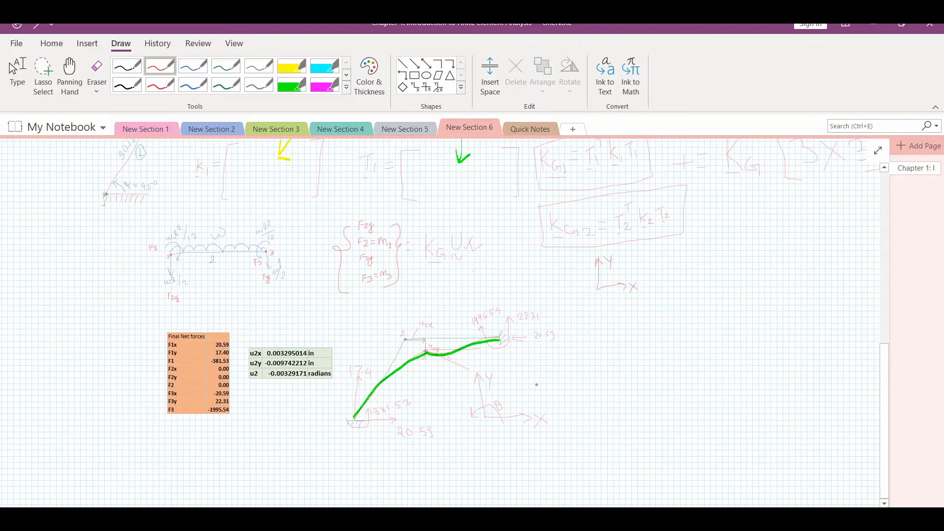
pyautogui.scroll(5, 537, 385)
pyautogui.scroll(-2, 537, 384)
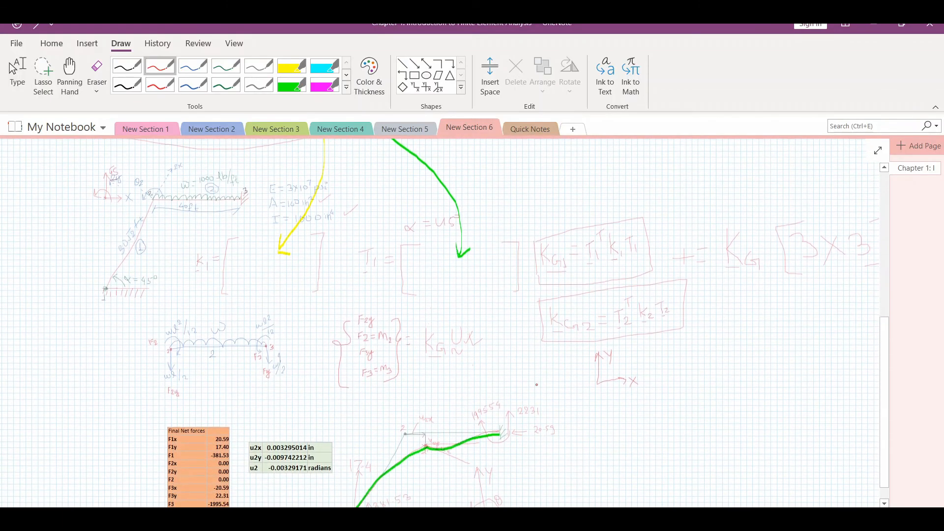
pyautogui.scroll(-1, 537, 384)
pyautogui.scroll(4, 441, 503)
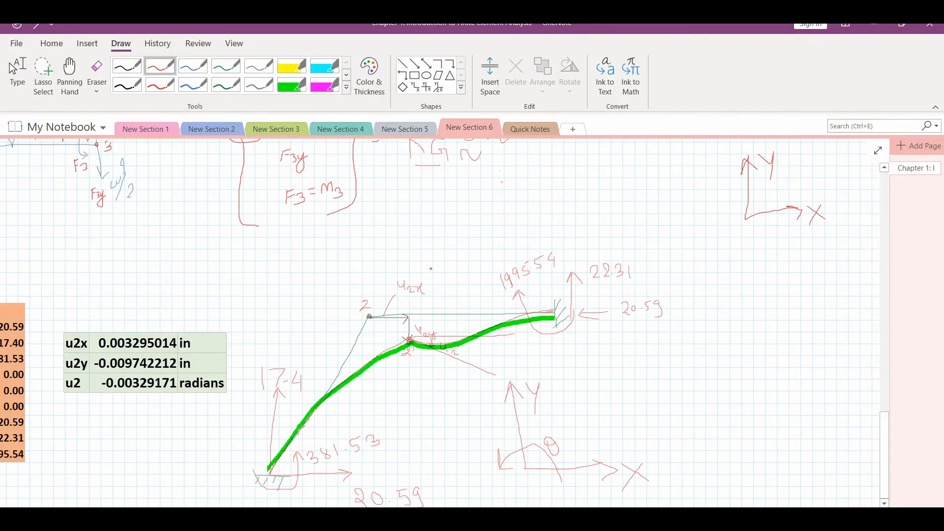
pyautogui.scroll(-3, 433, 270)
pyautogui.scroll(1, 331, 296)
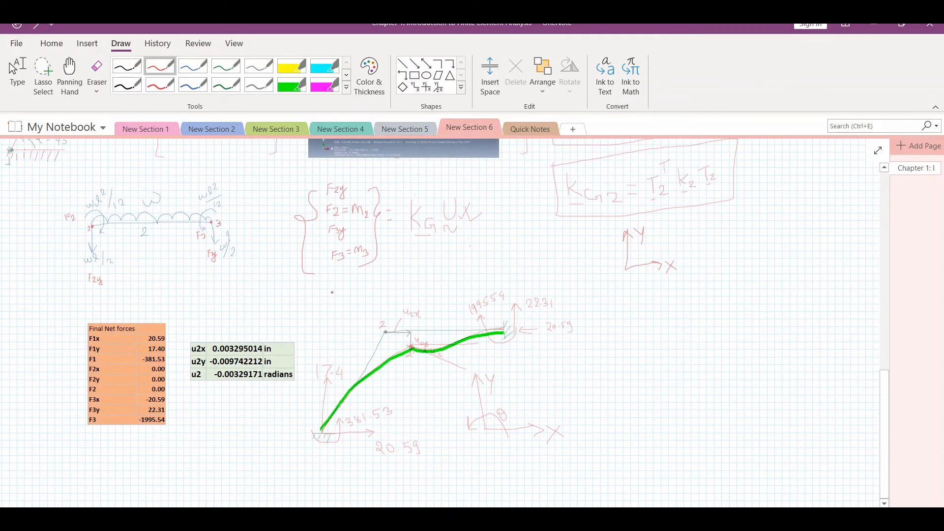
# Step: Move the pasted Abaqus deformed-shape image beside the hand-sketched deflected frame in the OneNote notes and enlarge it
pyautogui.scroll(5, 443, 319)
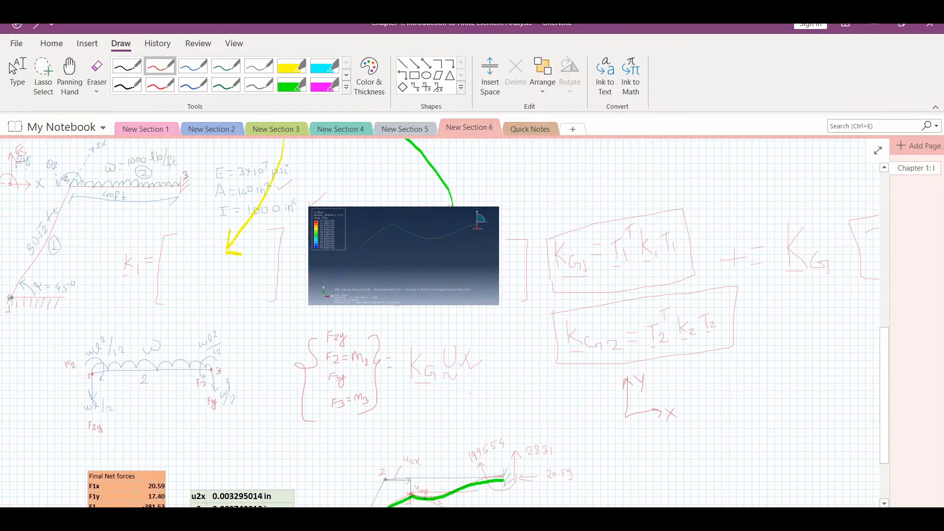
pyautogui.moveTo(386, 223); pyautogui.dragTo(654, 460)
pyautogui.scroll(-3, 584, 355)
pyautogui.moveTo(617, 360); pyautogui.dragTo(647, 369)
pyautogui.moveTo(797, 465); pyautogui.dragTo(844, 490)
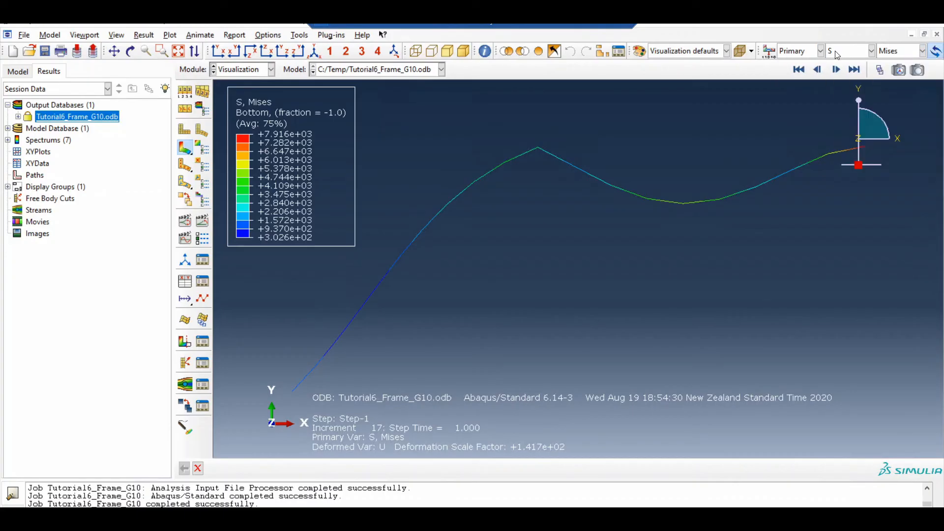
# Step: Switch to Abaqus and plot contours of the horizontal displacement component U1 on the deformed frame
pyautogui.click(837, 54)
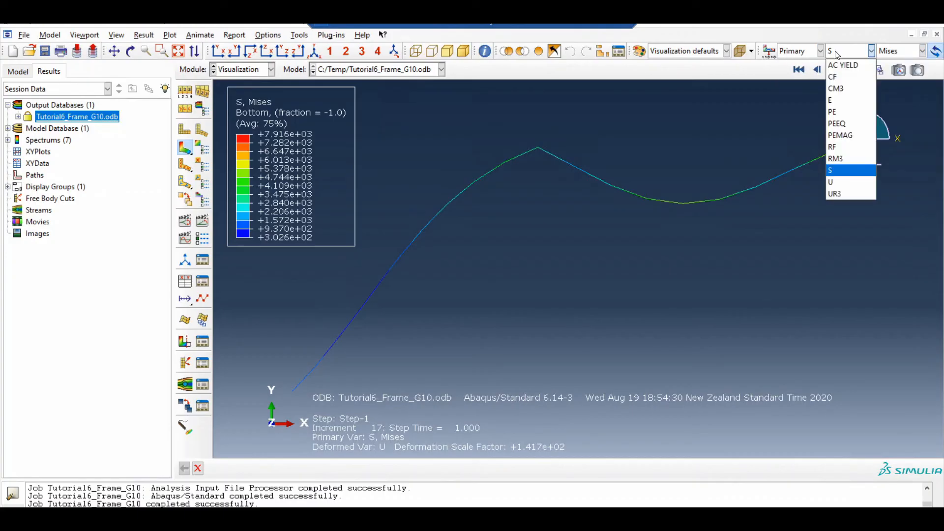
pyautogui.click(838, 182)
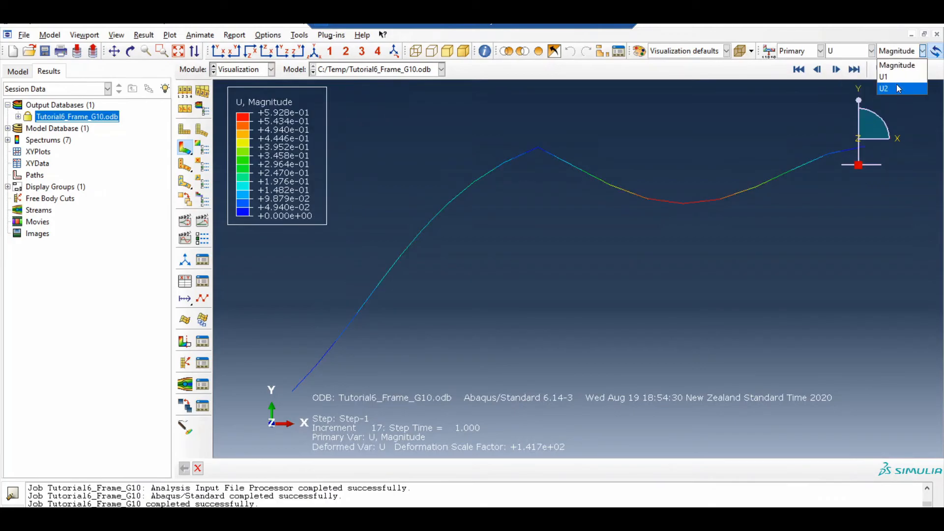
pyautogui.click(896, 78)
# Step: Plot U1 as symbols on the deformed frame and display the value next to each vector symbol
pyautogui.click(186, 169)
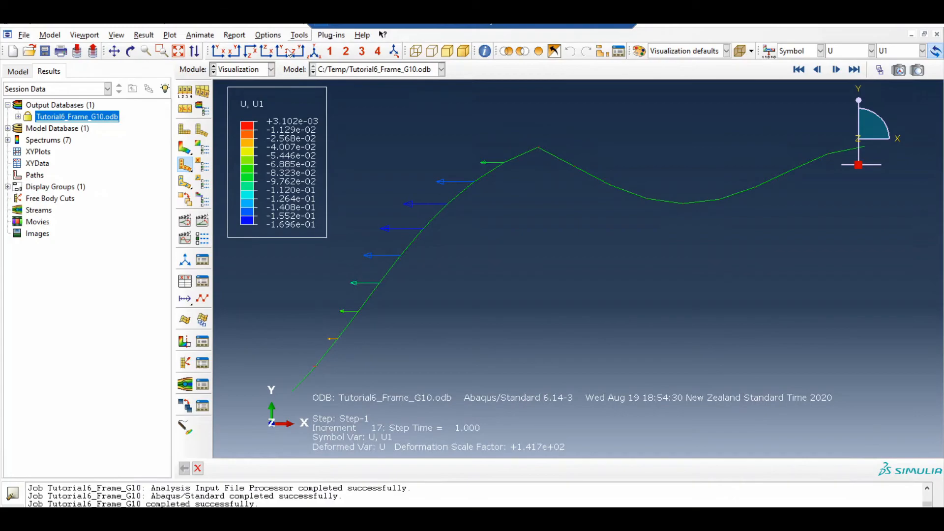
pyautogui.click(201, 170)
pyautogui.click(106, 136)
pyautogui.click(80, 157)
pyautogui.click(86, 495)
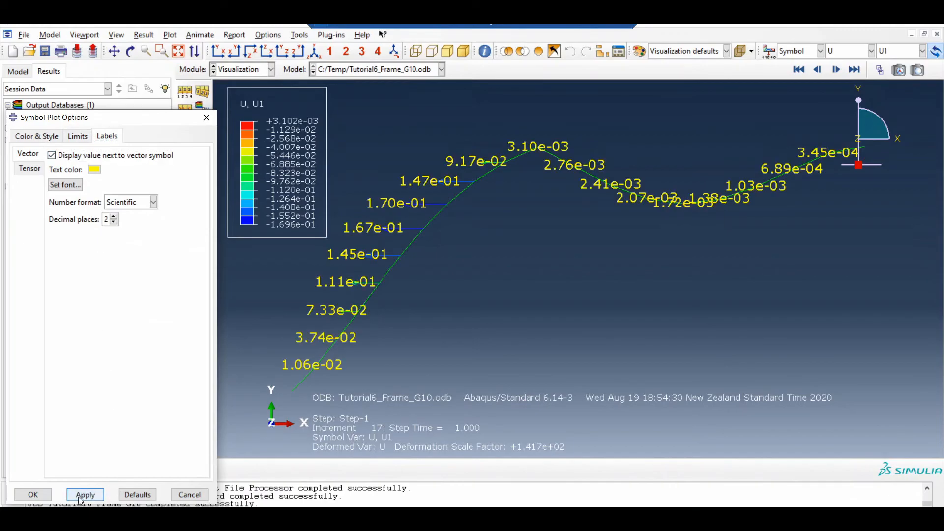
pyautogui.click(42, 495)
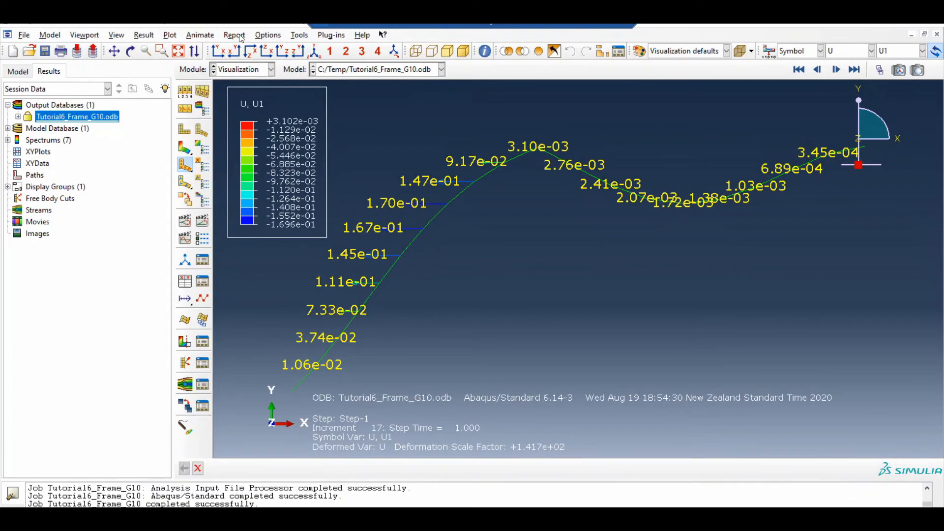
# Step: Probe the nodal U1 displacement at the frame's corner node and compare it with the hand-calculated u2x in the OneNote notes
pyautogui.click(266, 38)
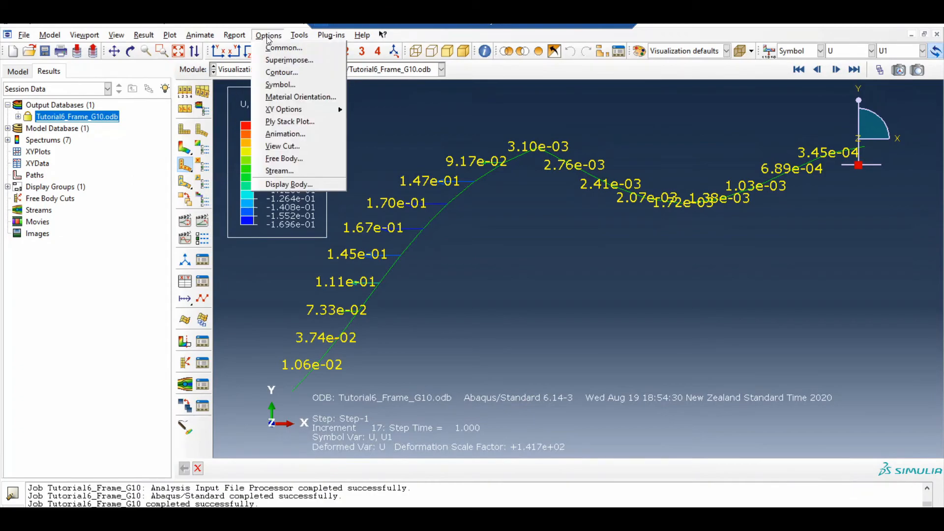
pyautogui.click(313, 48)
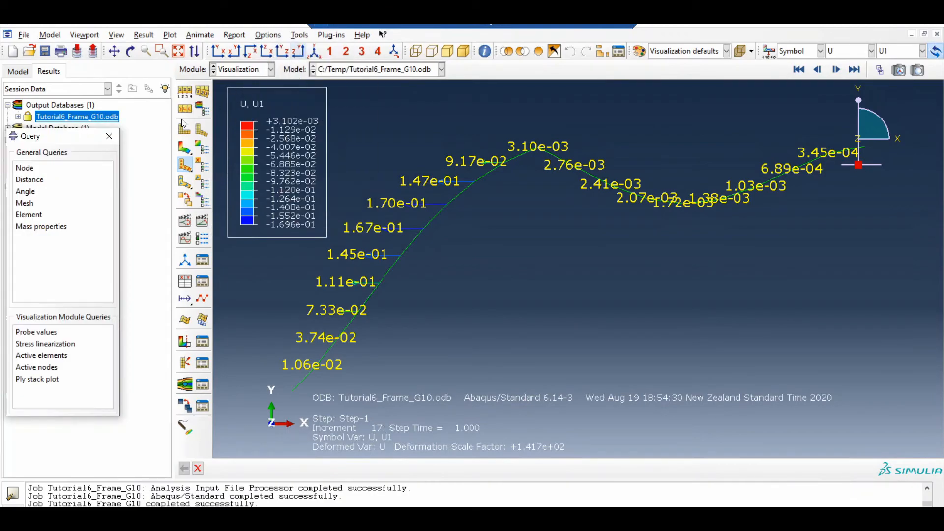
pyautogui.click(38, 333)
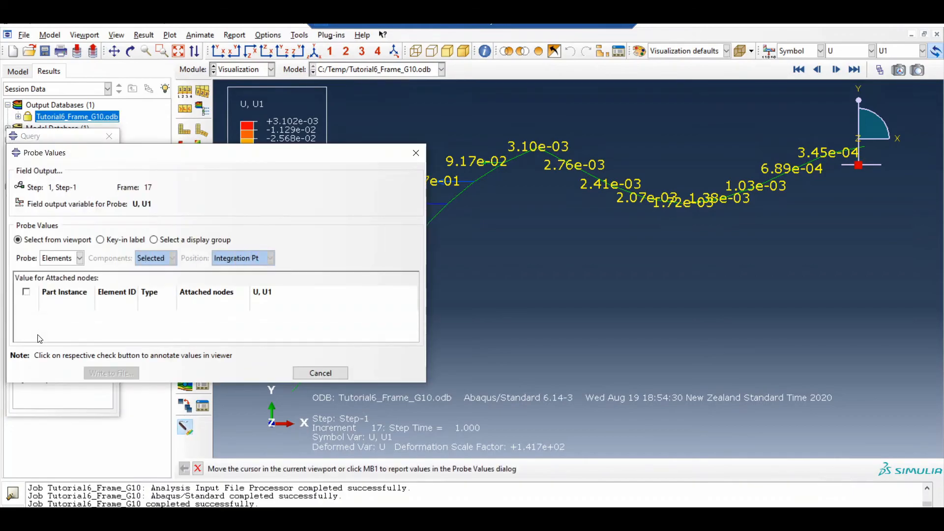
pyautogui.click(74, 259)
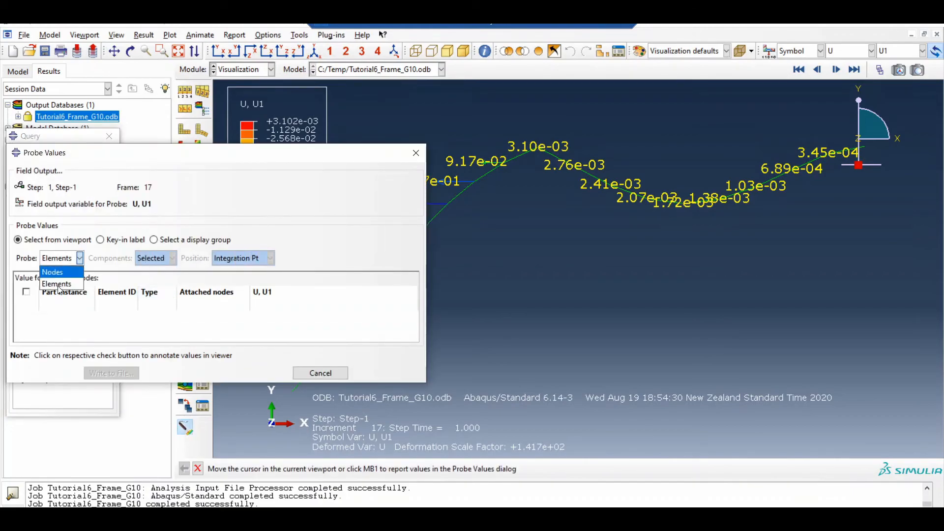
pyautogui.click(62, 270)
pyautogui.moveTo(344, 155); pyautogui.dragTo(349, 203)
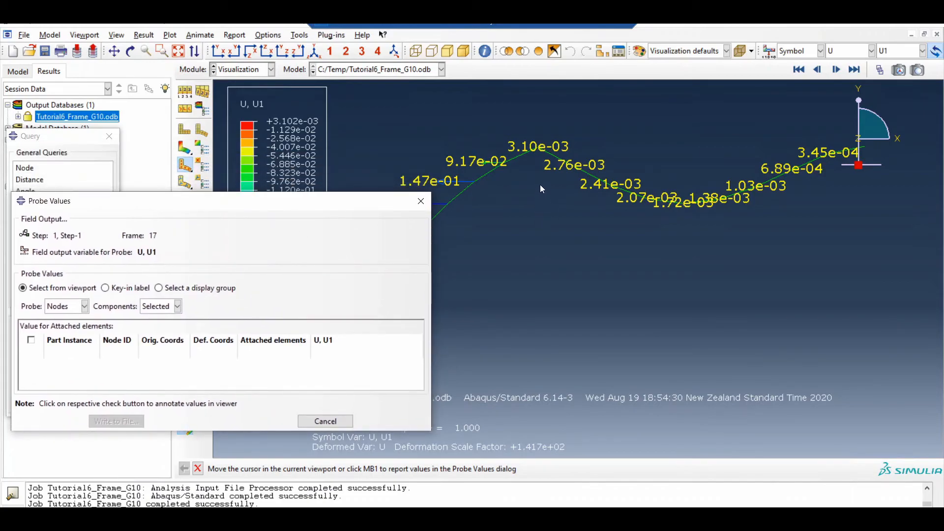
pyautogui.moveTo(539, 148)
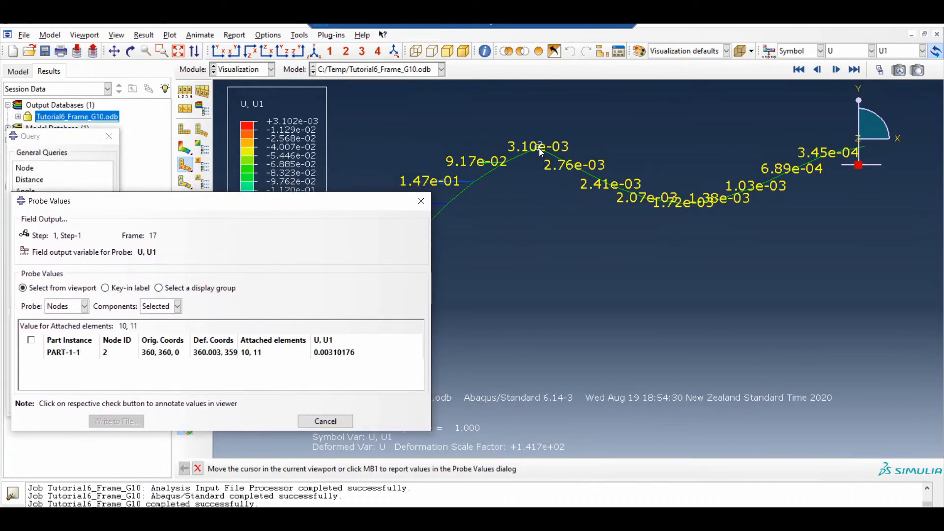
pyautogui.click(539, 148)
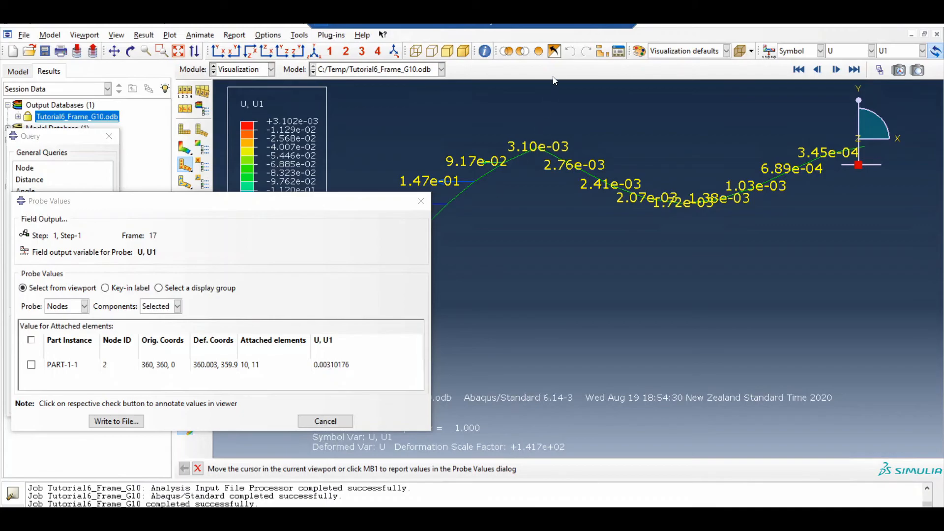
pyautogui.click(589, 26)
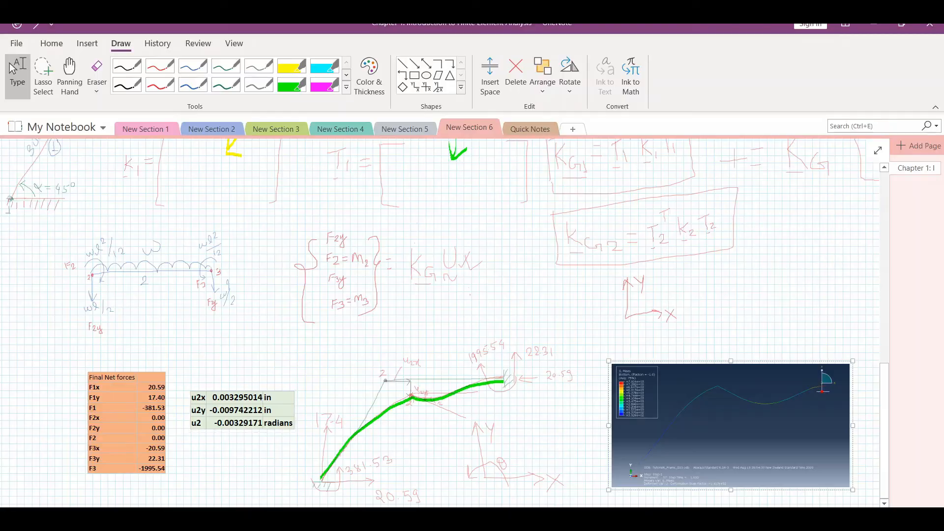
pyautogui.click(246, 520)
# Step: Switch the symbol plot to U2, try to probe it at the frame's corner node, and write the collected probe values to file
pyautogui.click(891, 51)
pyautogui.click(897, 88)
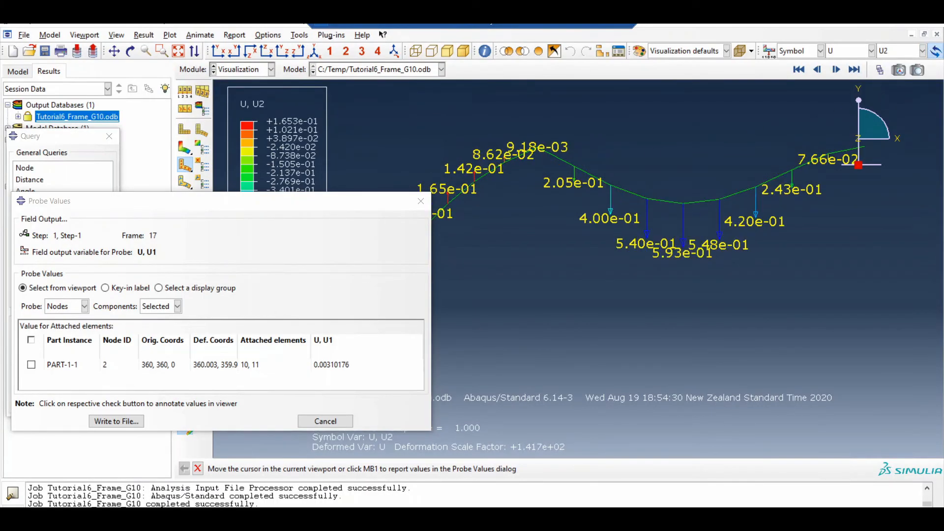
pyautogui.click(538, 147)
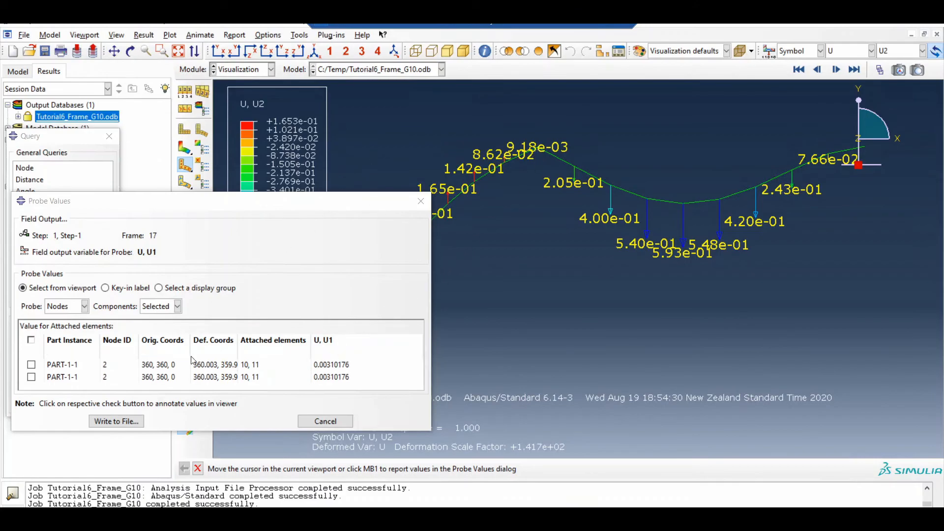
pyautogui.click(326, 341)
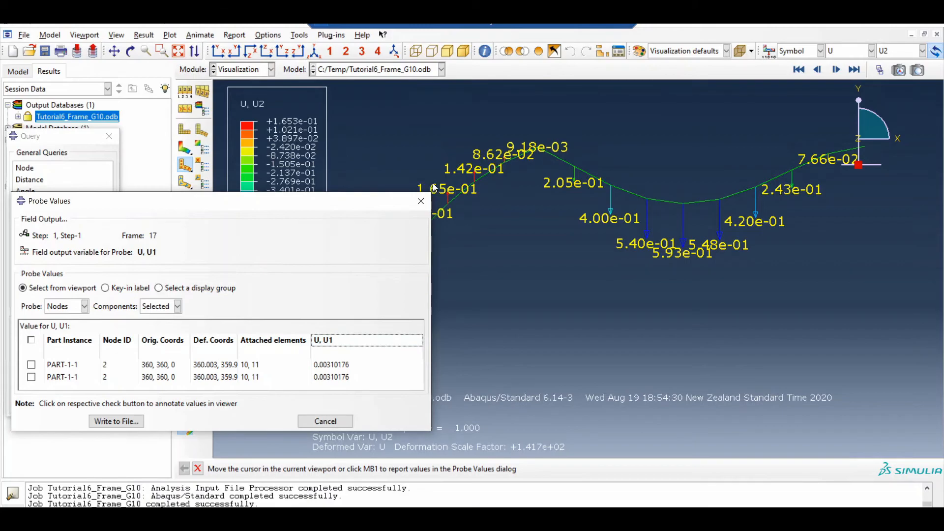
pyautogui.click(421, 200)
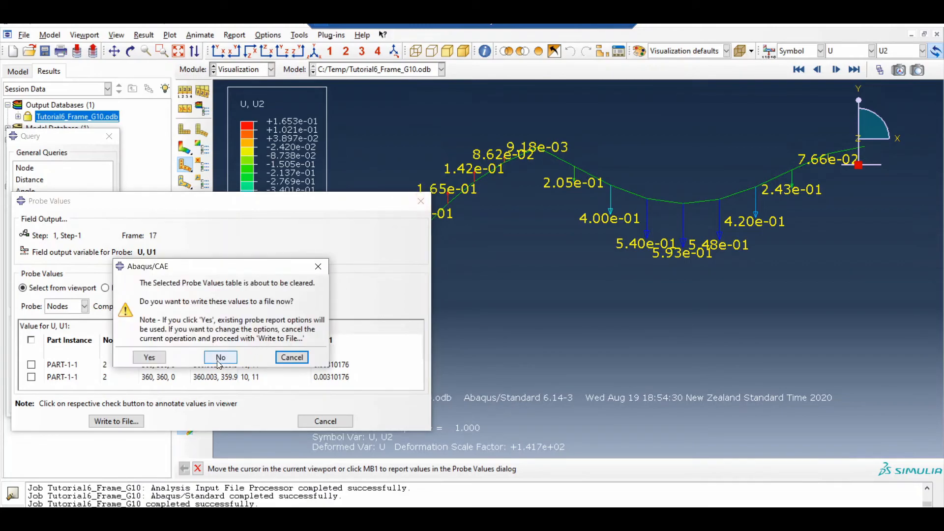
pyautogui.click(159, 358)
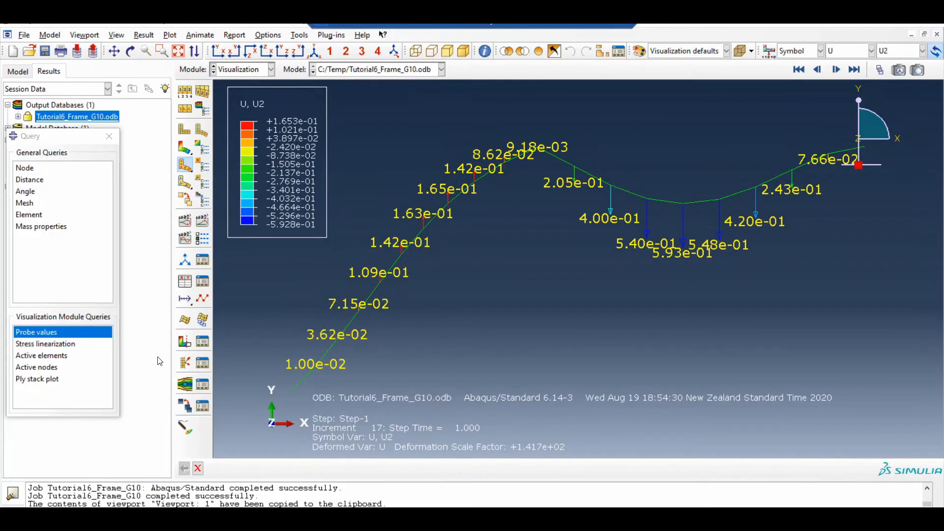
pyautogui.click(299, 35)
pyautogui.click(50, 335)
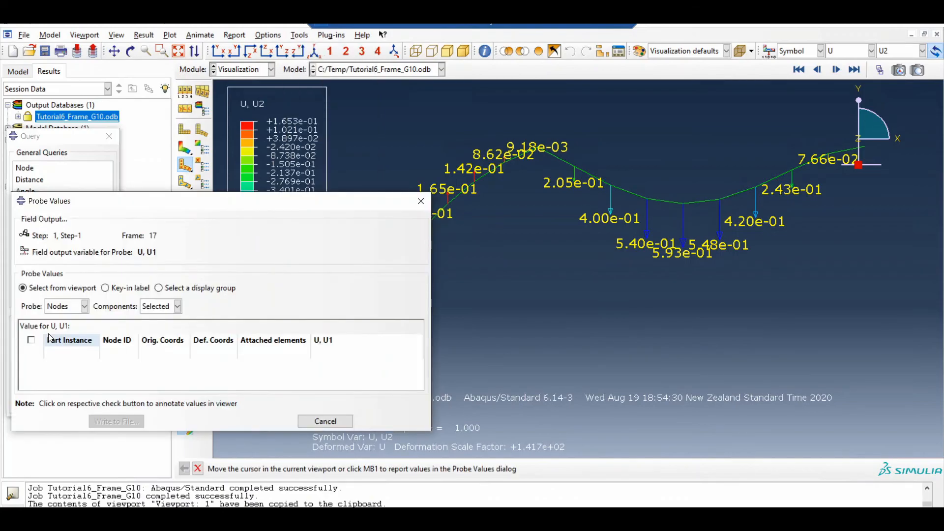
pyautogui.click(421, 206)
pyautogui.click(110, 137)
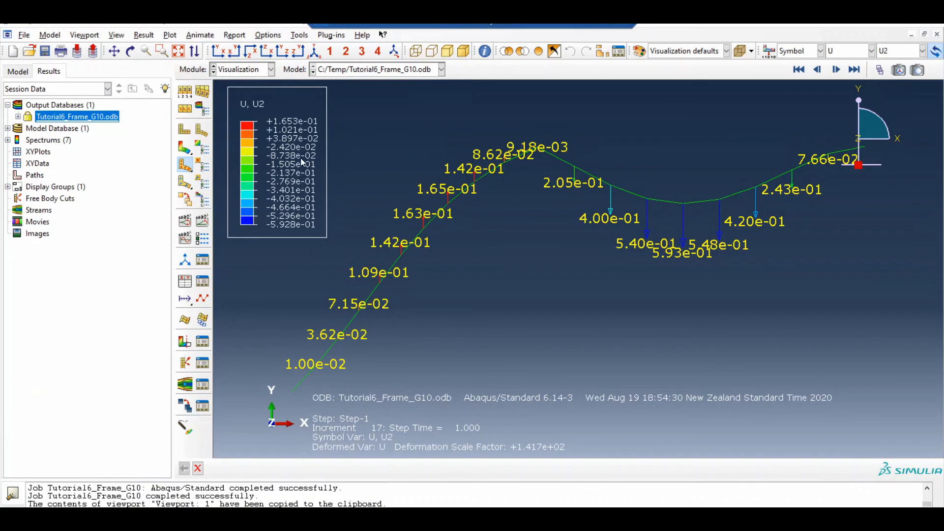
# Step: Return to the contour plot and show the vertical displacement component U2 on the deformed frame
pyautogui.click(188, 150)
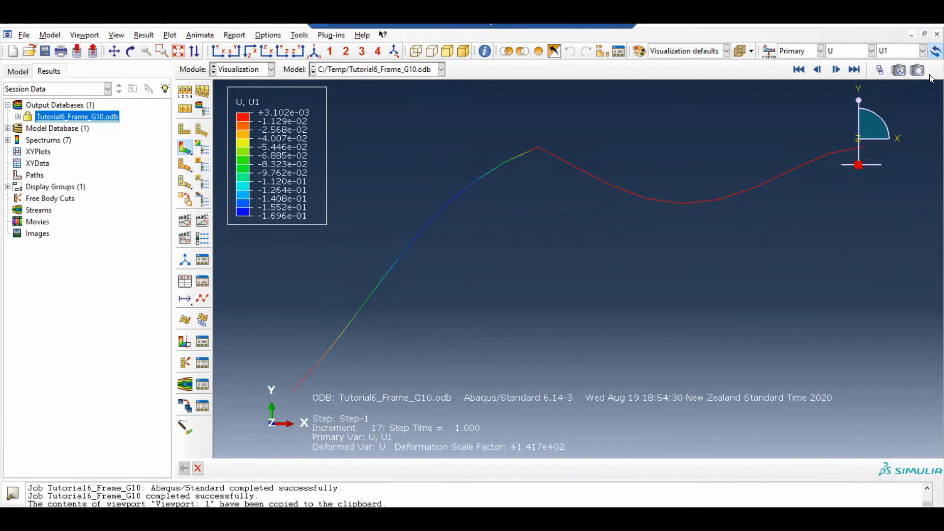
pyautogui.click(923, 51)
pyautogui.click(892, 90)
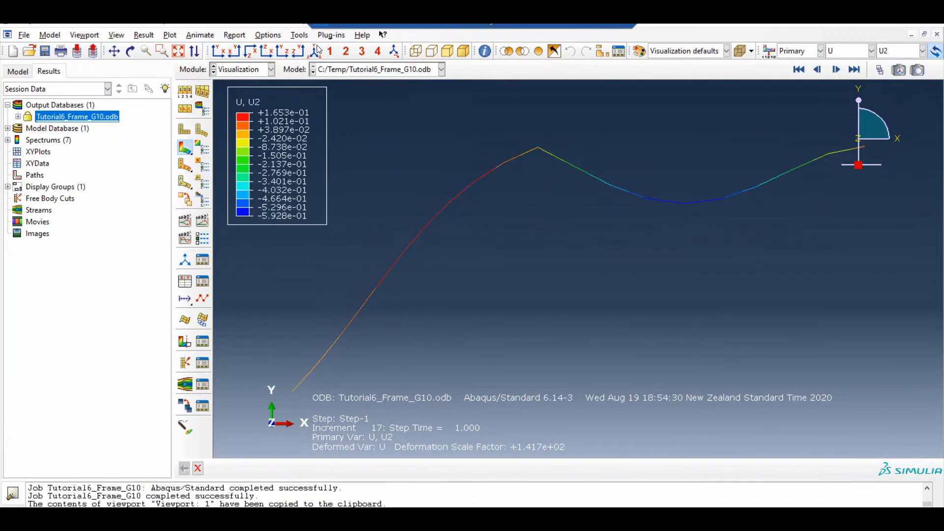
# Step: Probe the nodal U2 displacement at the frame's corner node and compare it with the hand-calculated u2y in the OneNote notes
pyautogui.click(269, 35)
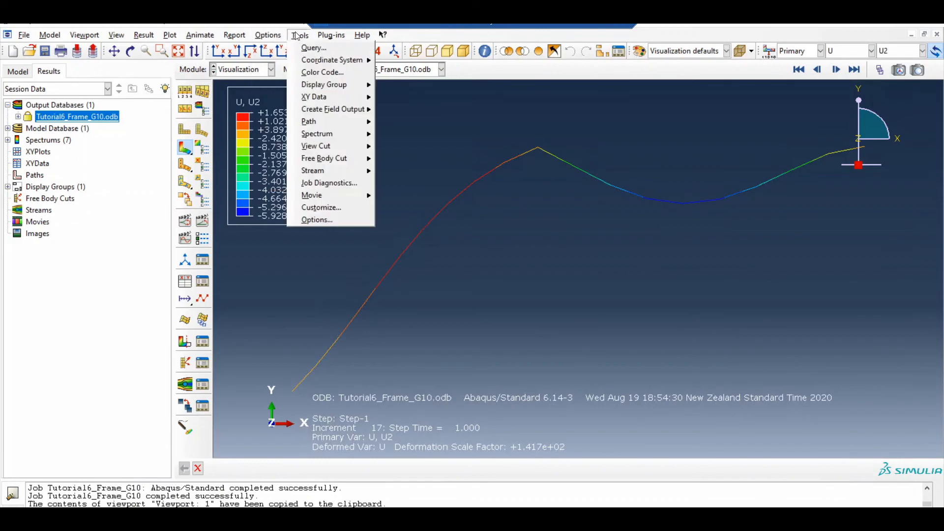
pyautogui.click(311, 48)
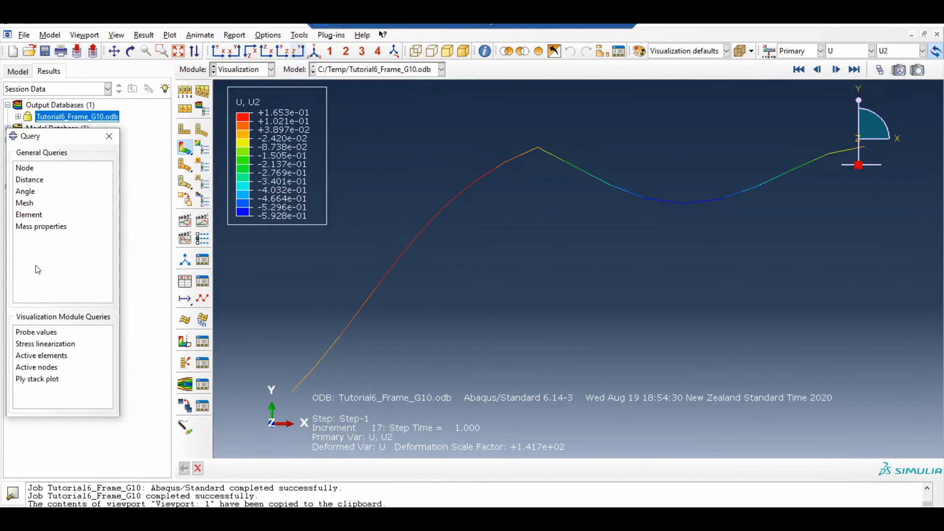
pyautogui.click(29, 333)
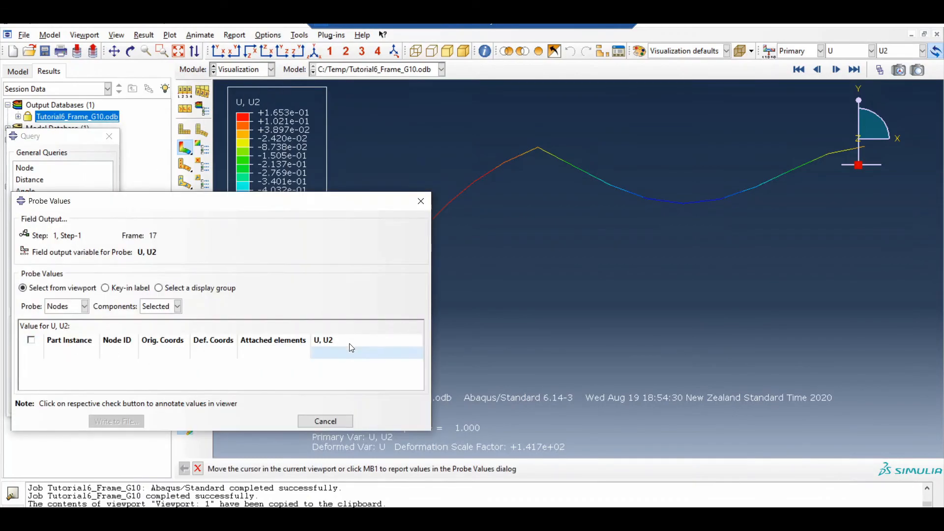
pyautogui.moveTo(309, 200); pyautogui.dragTo(343, 156)
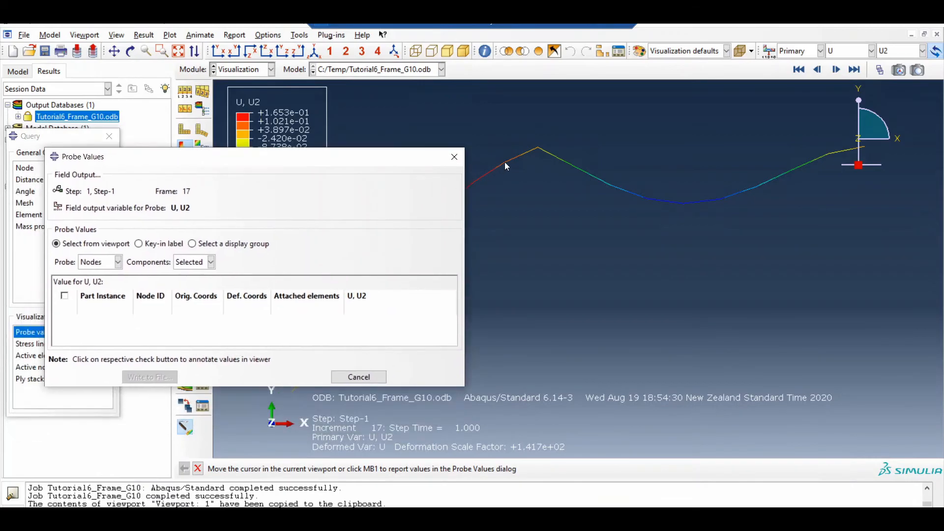
pyautogui.click(539, 146)
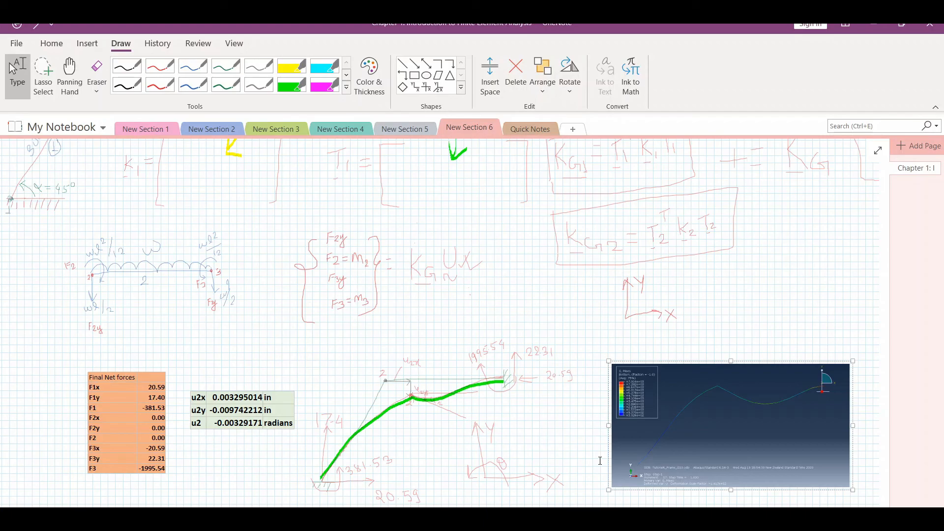
pyautogui.hotkey('alt', 'Tab')
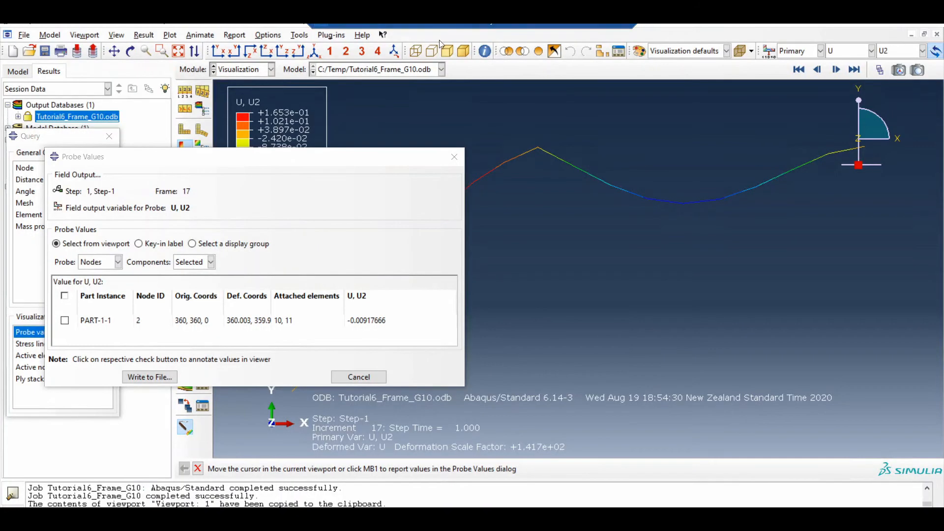
# Step: Plot the rotation UR3, writing the probed values to file, and probe it at the corner node for comparison with the hand-calculated u2
pyautogui.click(861, 50)
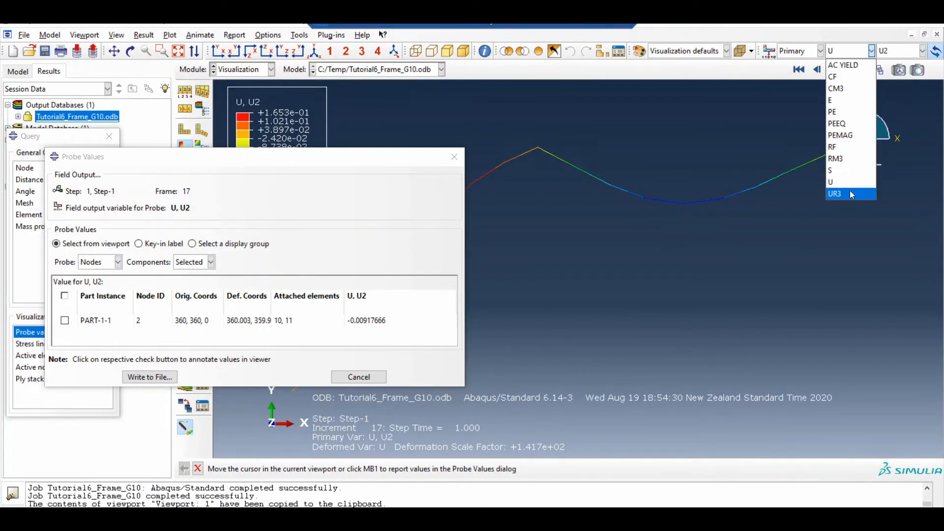
pyautogui.click(850, 194)
pyautogui.click(390, 310)
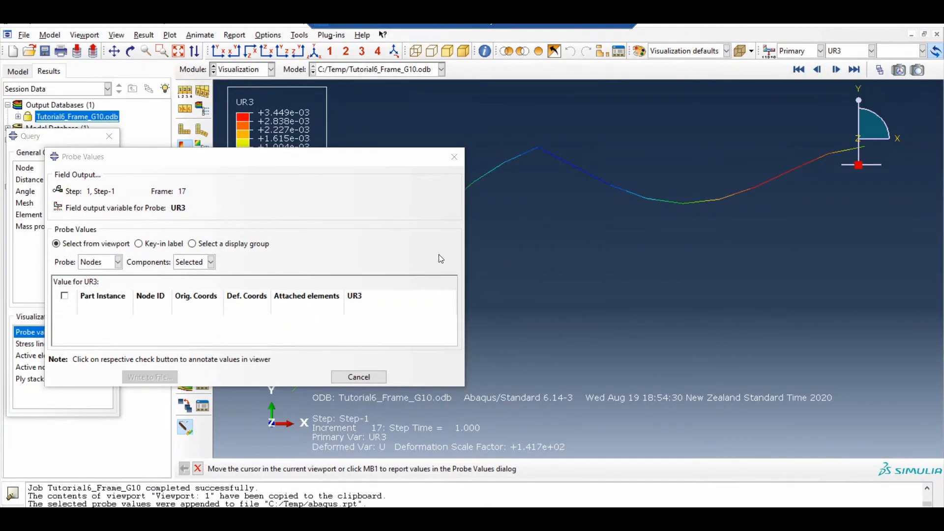
pyautogui.click(538, 147)
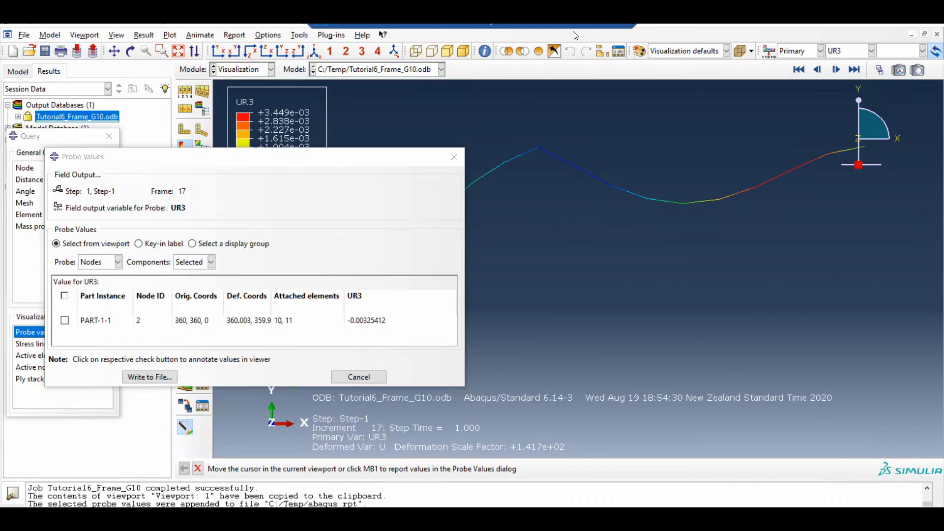
pyautogui.click(596, 26)
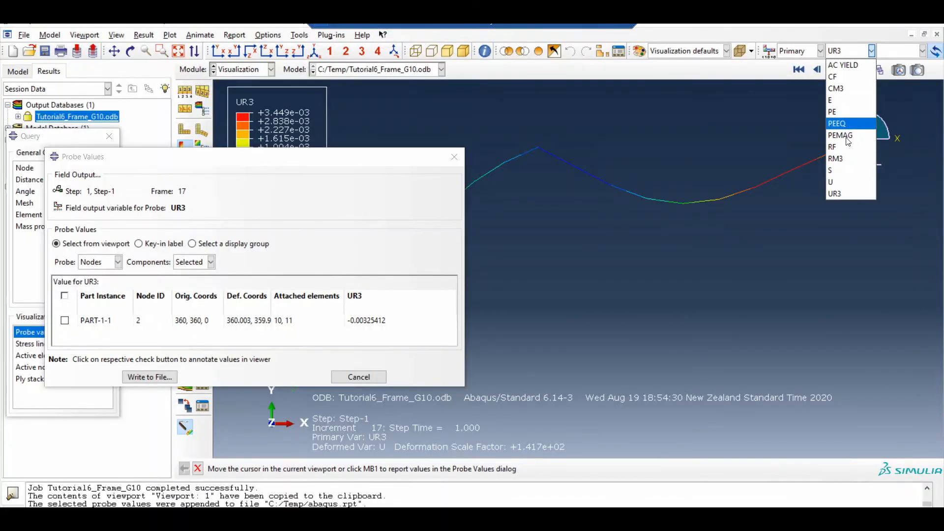
# Step: Switch the plotted variable to RF, writing the UR3 probe values to file, then show the symbol plot and close the probe dialog
pyautogui.click(846, 148)
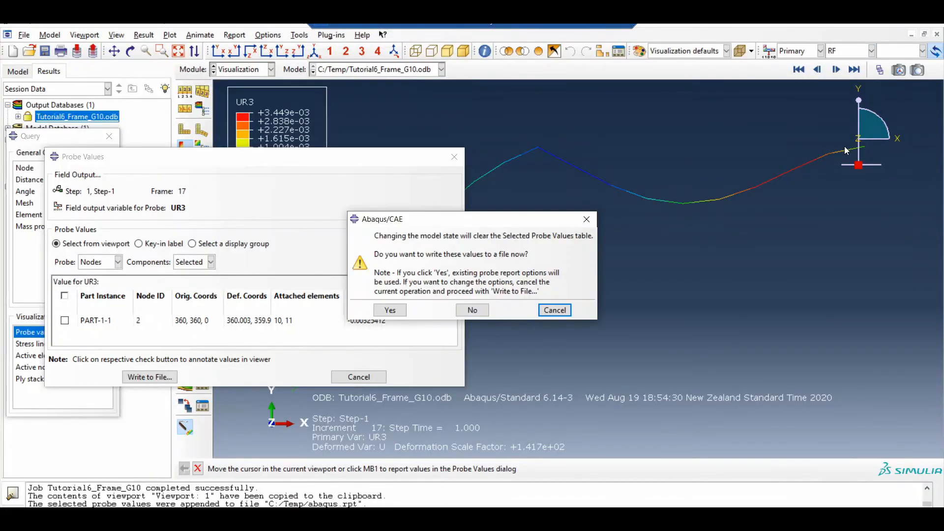
pyautogui.click(398, 312)
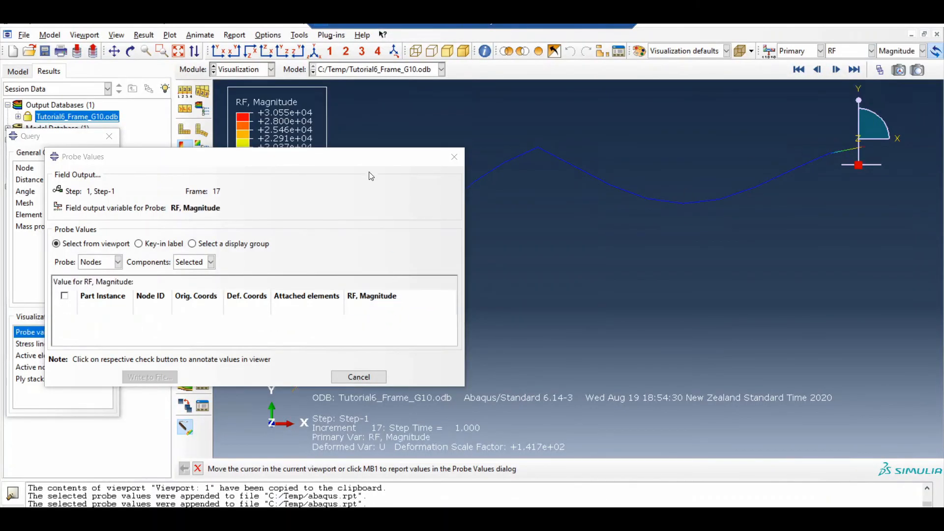
pyautogui.moveTo(354, 148); pyautogui.dragTo(354, 167)
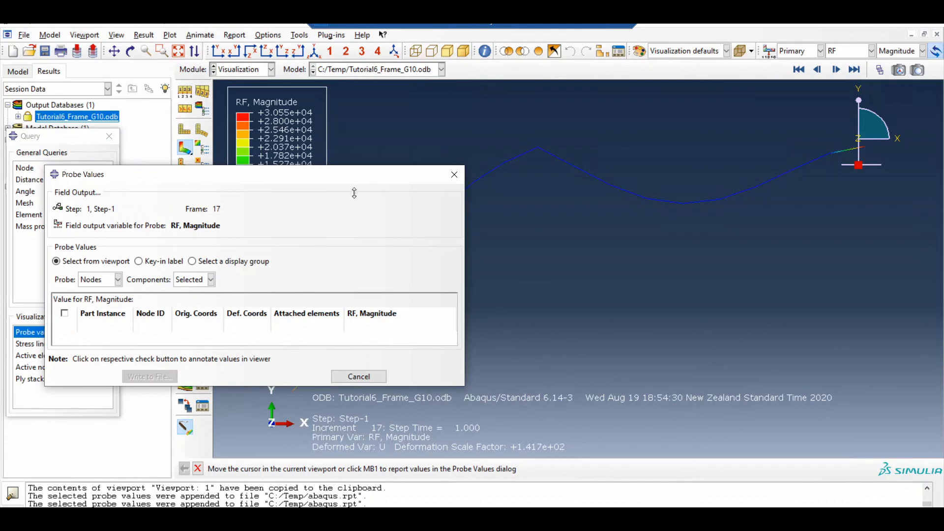
pyautogui.click(186, 162)
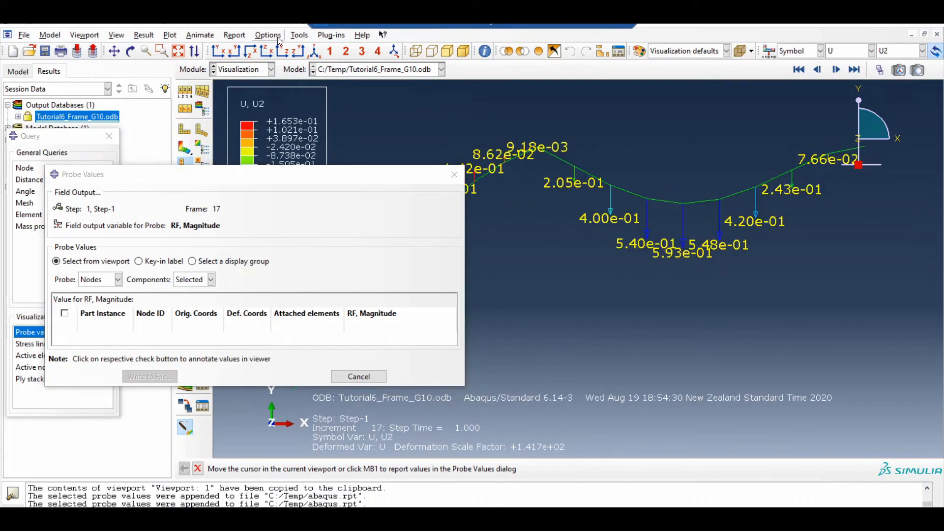
pyautogui.moveTo(389, 179); pyautogui.dragTo(406, 228)
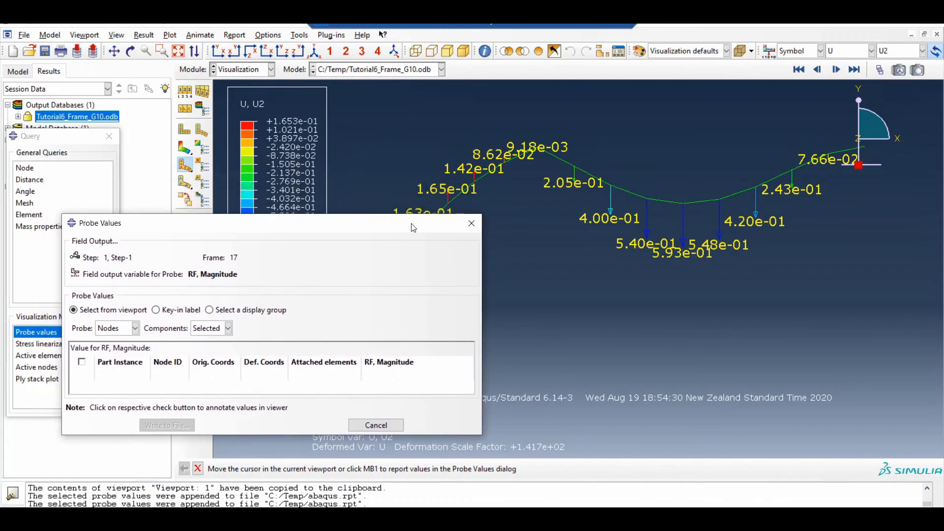
pyautogui.click(475, 225)
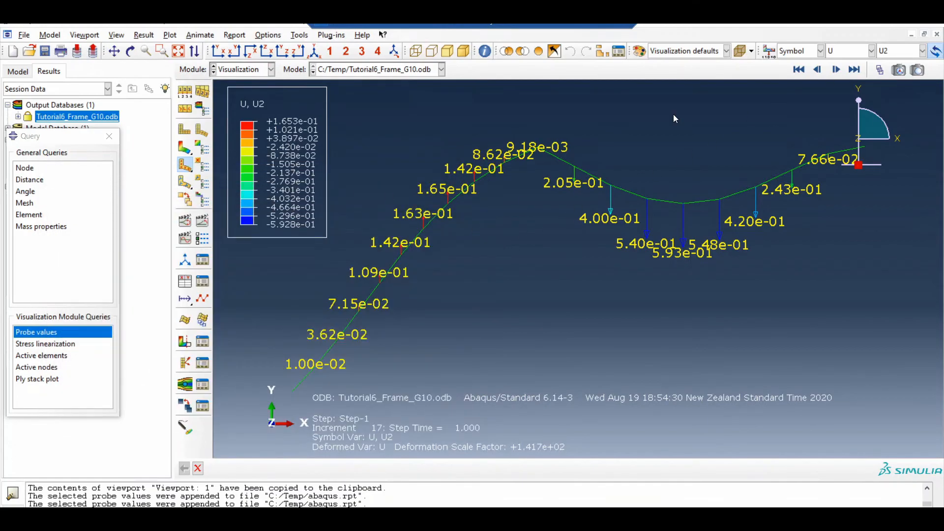
# Step: Display the vertical reaction force component RF2 as symbols on the deformed frame
pyautogui.click(896, 54)
pyautogui.click(869, 53)
pyautogui.click(869, 53)
pyautogui.click(844, 103)
pyautogui.click(898, 53)
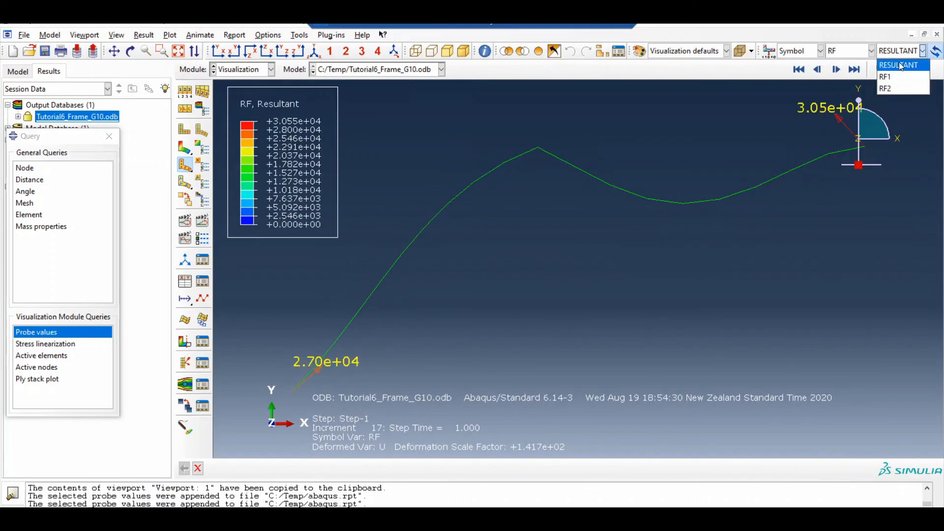
pyautogui.click(896, 89)
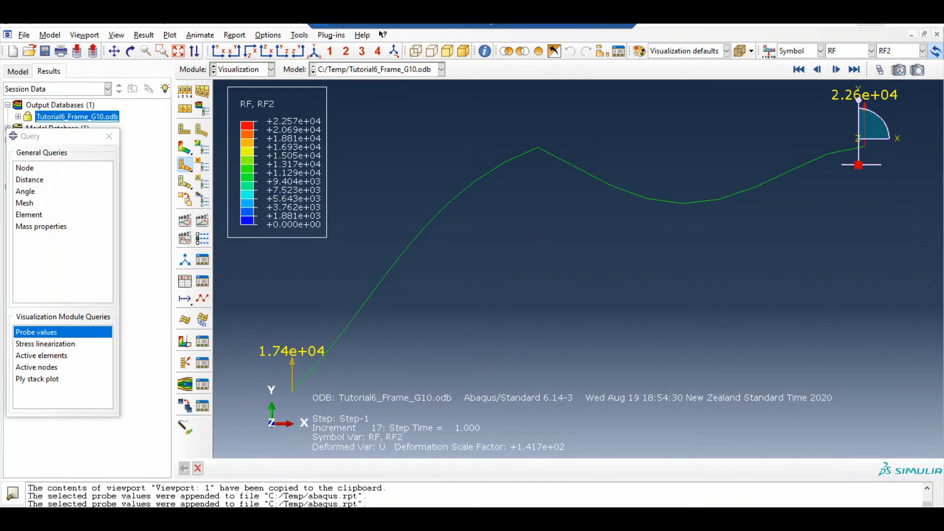
# Step: Compare the RF2 reactions at both supports with the hand-calculated F1y and F3y in the OneNote notes
pyautogui.hotkey('alt', 'Tab')
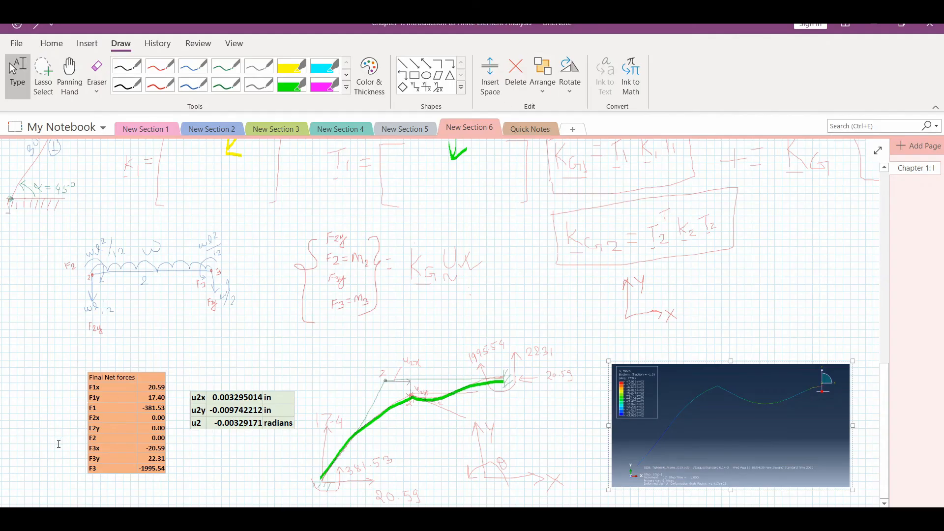
pyautogui.click(154, 399)
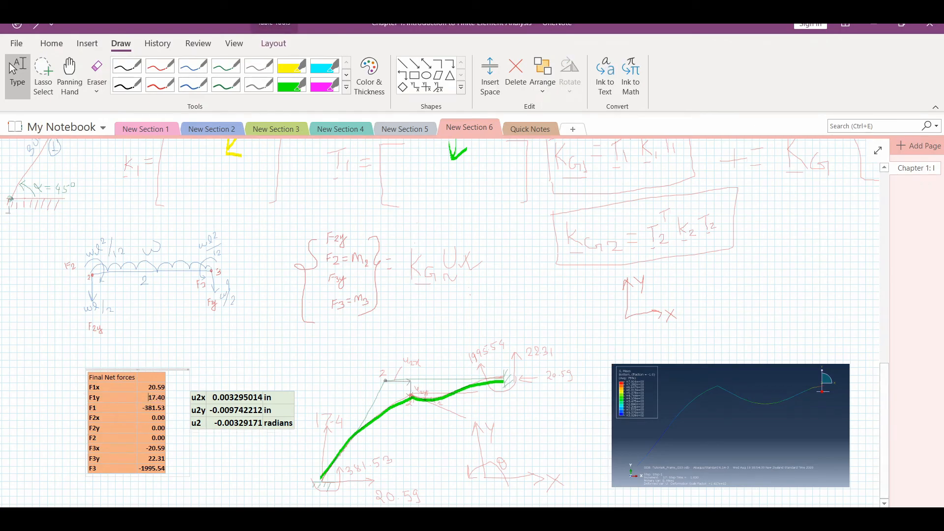
pyautogui.hotkey('alt', 'Tab')
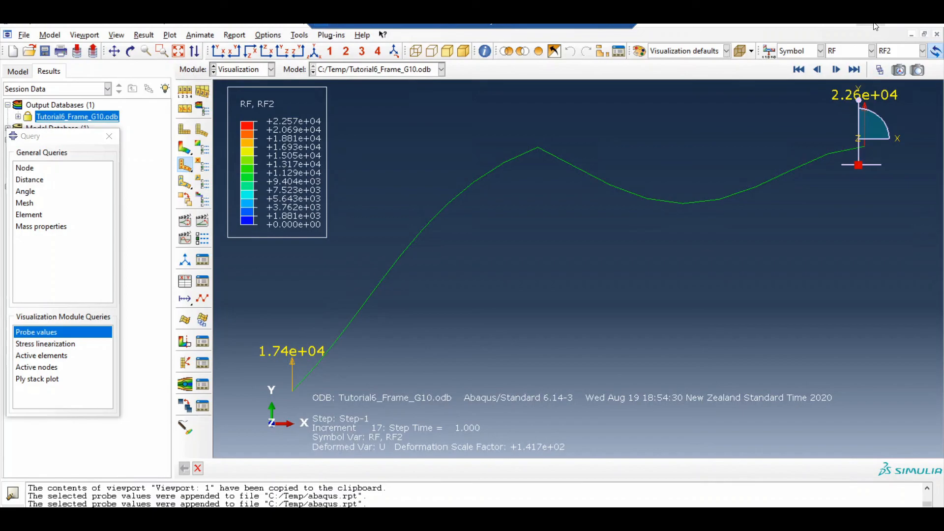
pyautogui.hotkey('alt', 'Tab')
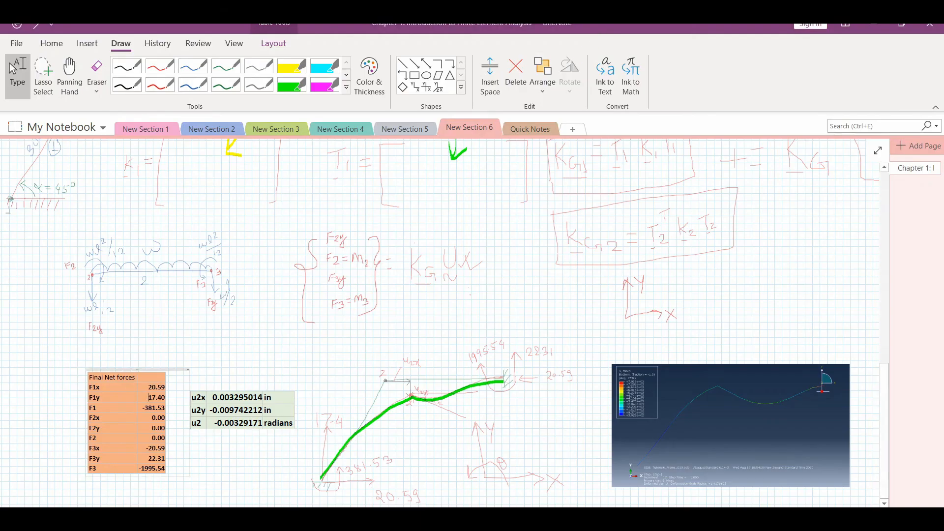
pyautogui.doubleClick(158, 459)
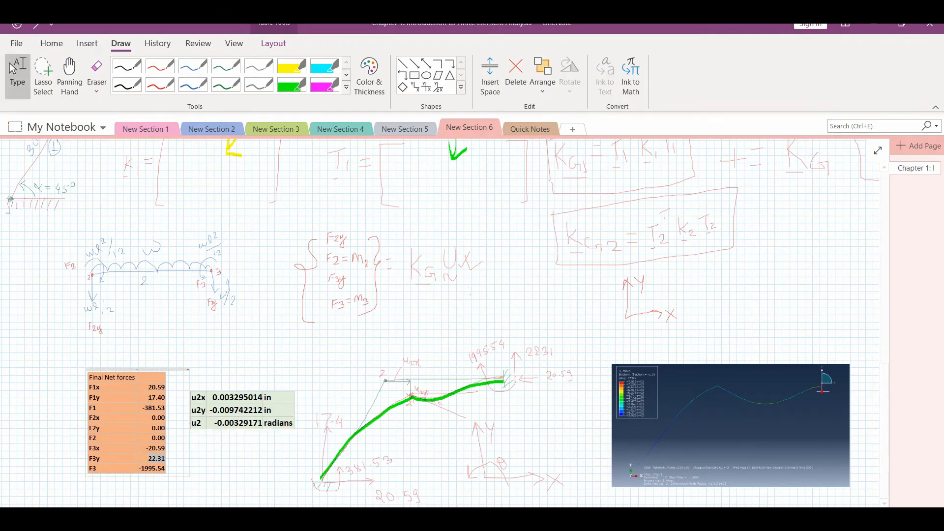
pyautogui.hotkey('alt', 'Tab')
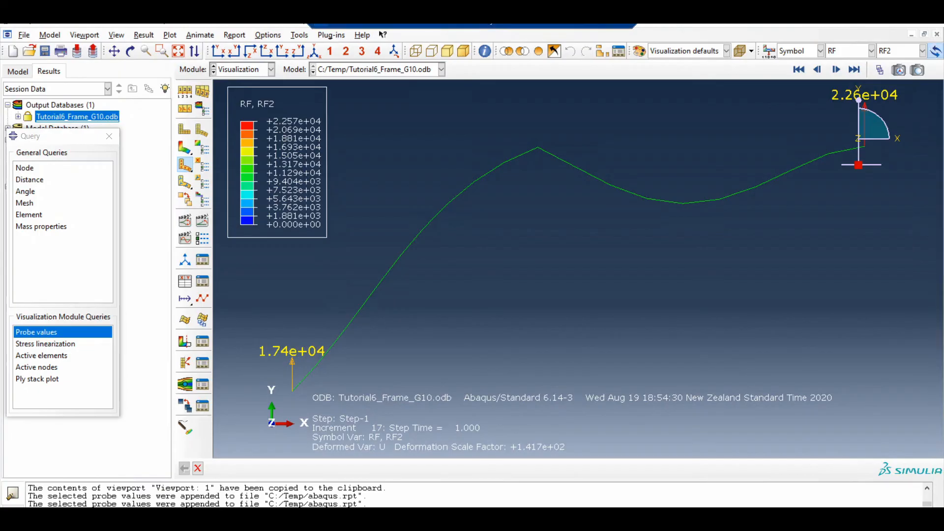
# Step: Show the horizontal reaction component RF1 as symbols and compare it with F1x and F3x in the OneNote force table
pyautogui.click(870, 47)
pyautogui.click(891, 51)
pyautogui.click(891, 51)
pyautogui.click(889, 69)
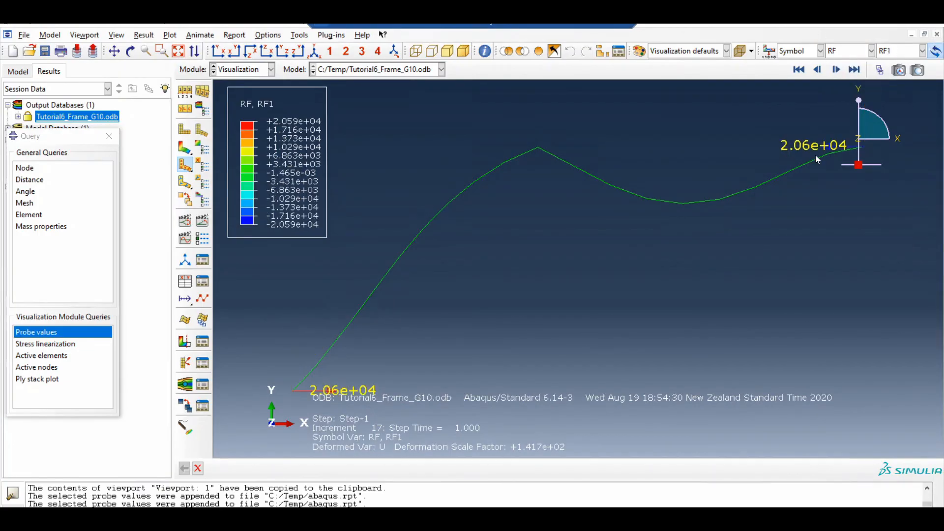
pyautogui.click(599, 26)
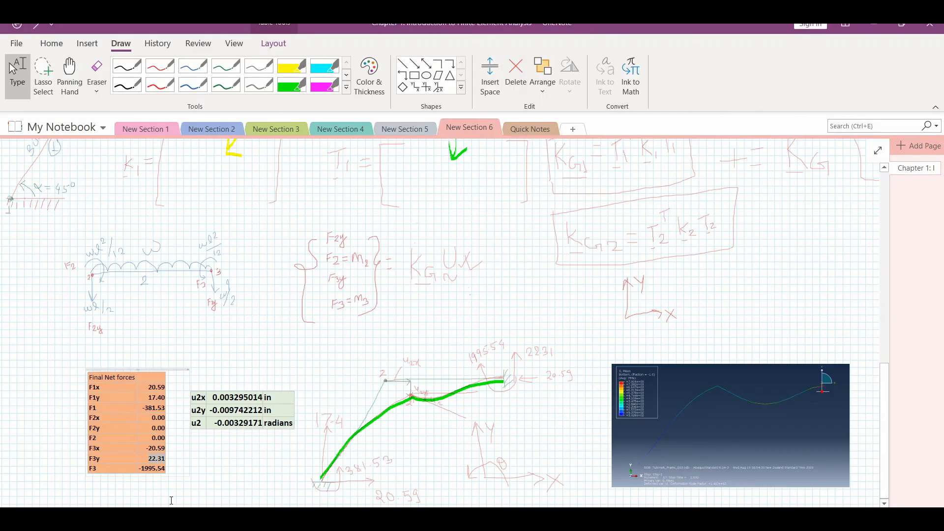
pyautogui.moveTo(147, 387); pyautogui.dragTo(166, 388)
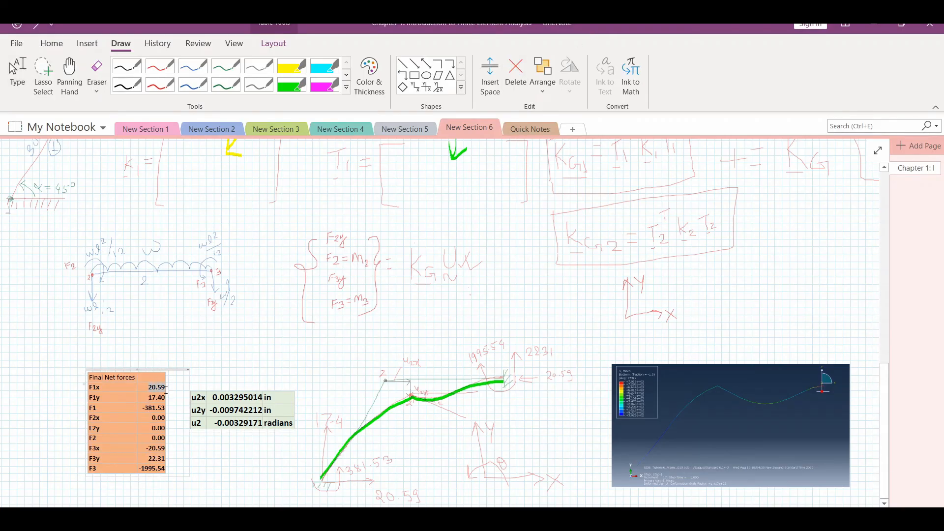
pyautogui.moveTo(146, 449); pyautogui.dragTo(162, 449)
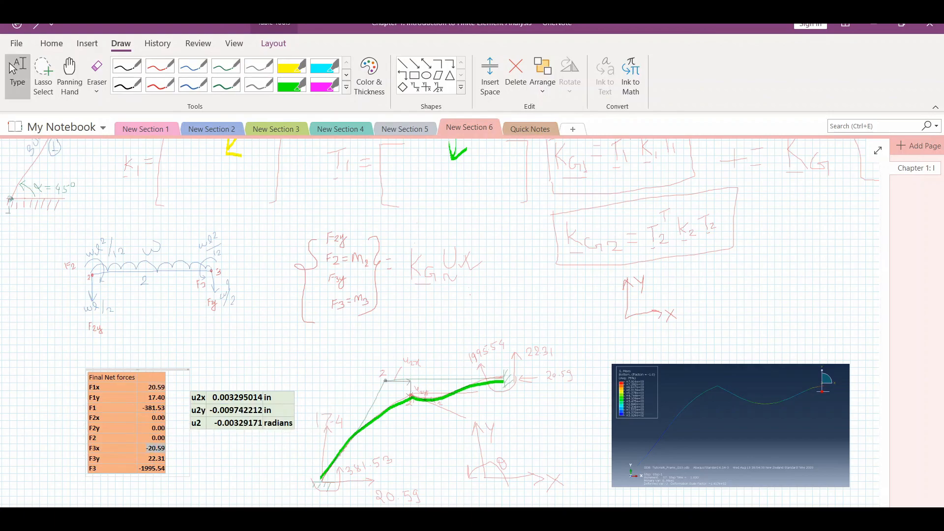
# Step: Return to Abaqus and display the reaction moment RM3 as a contour plot on the deformed frame
pyautogui.hotkey('alt', 'Tab')
pyautogui.click(873, 53)
pyautogui.click(872, 57)
pyautogui.click(186, 149)
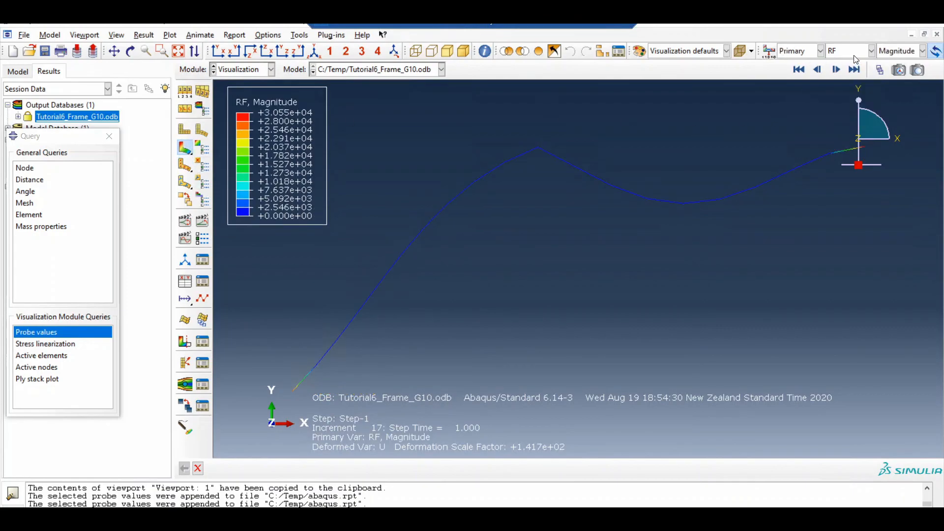
pyautogui.click(856, 58)
pyautogui.click(851, 156)
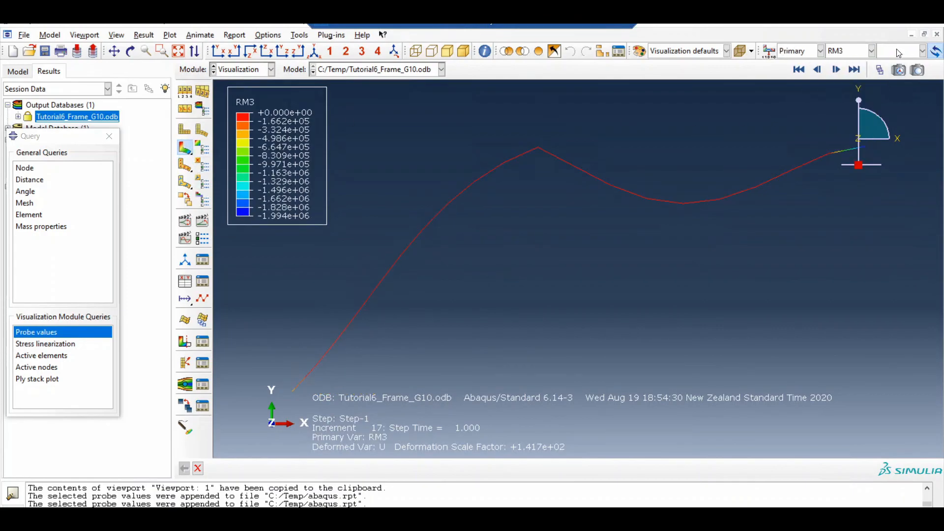
pyautogui.click(897, 50)
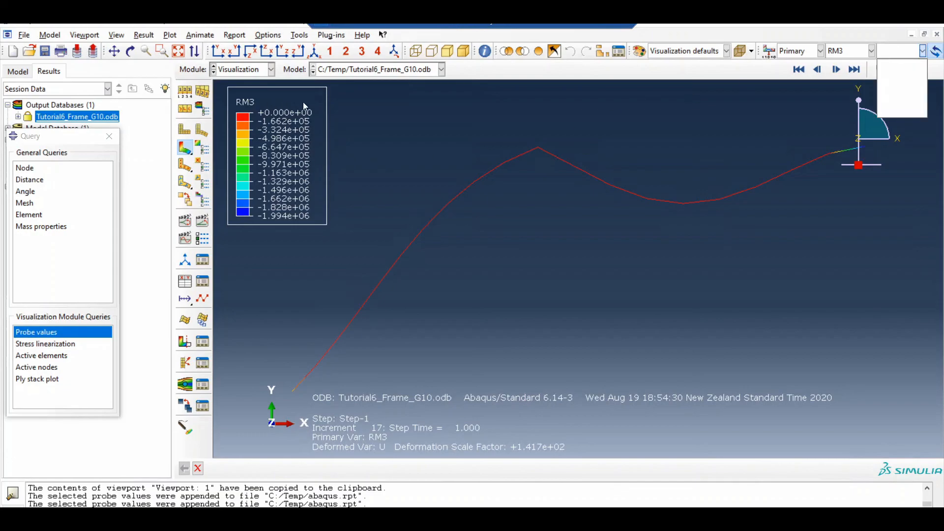
# Step: Probe the nodal RM3 reaction moment at both frame supports and compare it with the hand-calculated F1 and F3 in OneNote
pyautogui.doubleClick(47, 334)
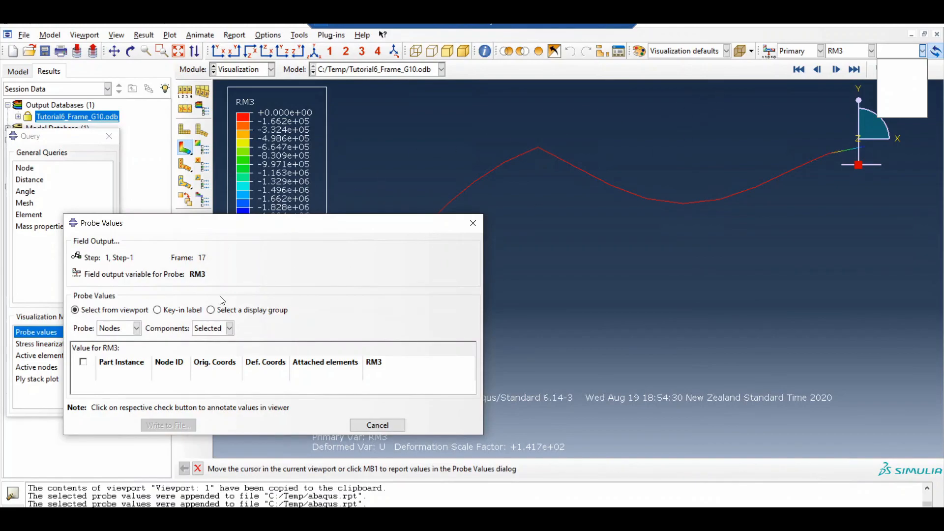
pyautogui.moveTo(539, 147)
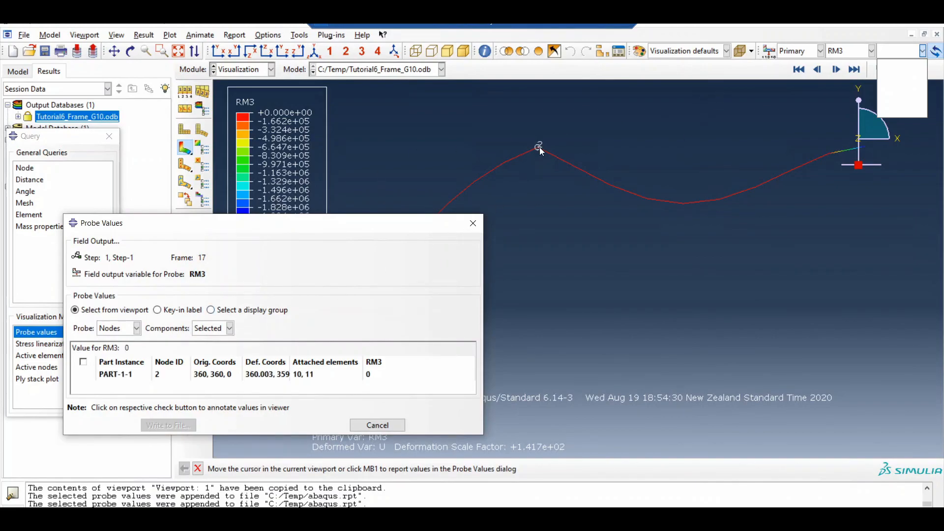
pyautogui.moveTo(407, 219); pyautogui.dragTo(321, 73)
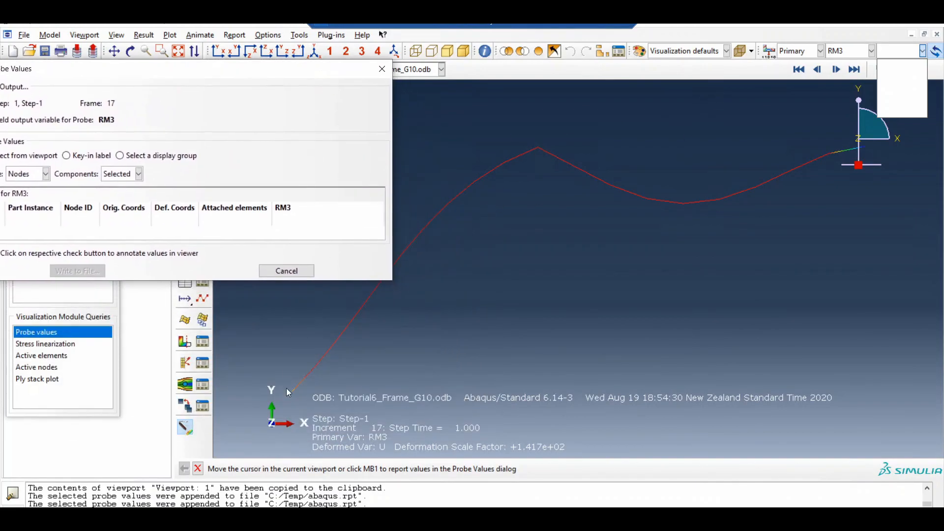
pyautogui.click(291, 391)
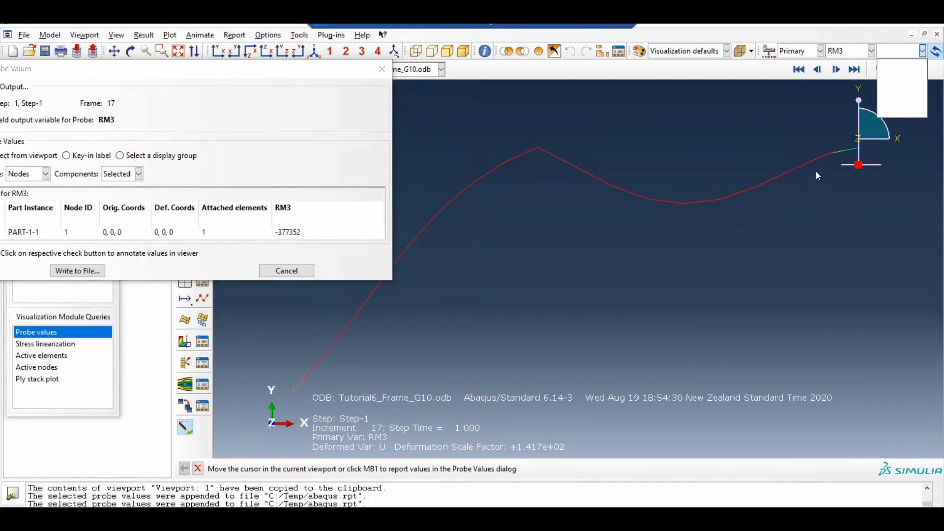
pyautogui.click(863, 149)
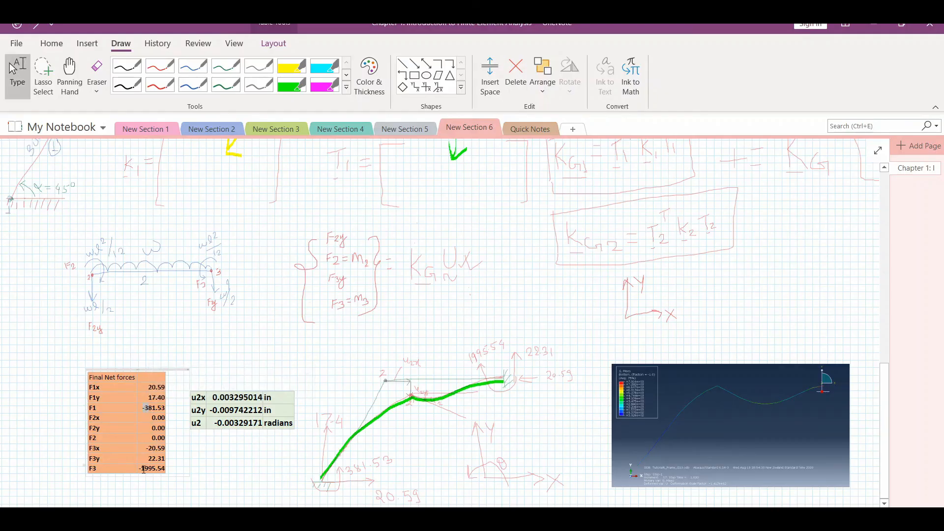
pyautogui.doubleClick(144, 470)
# Step: Return to Abaqus and close the probe values and query dialogs
pyautogui.hotkey('alt', 'Tab')
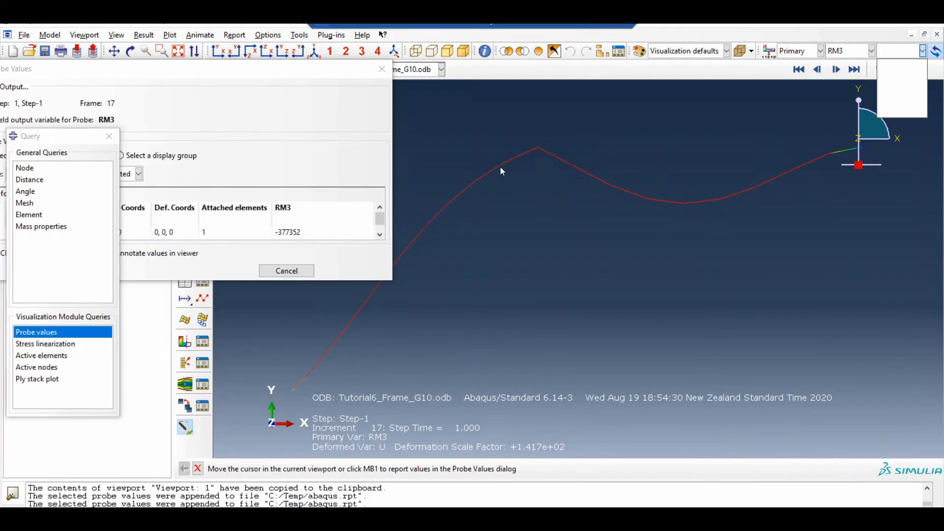
pyautogui.click(382, 69)
pyautogui.click(188, 218)
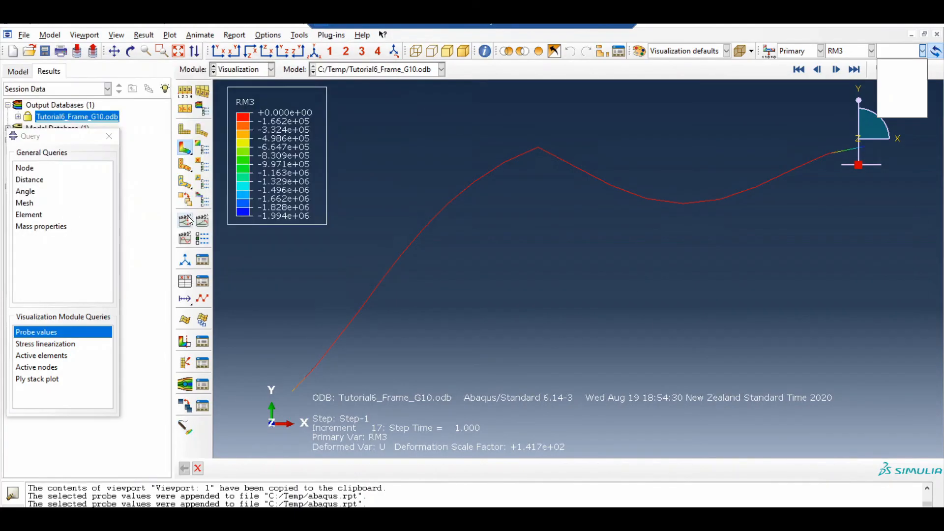
pyautogui.click(110, 137)
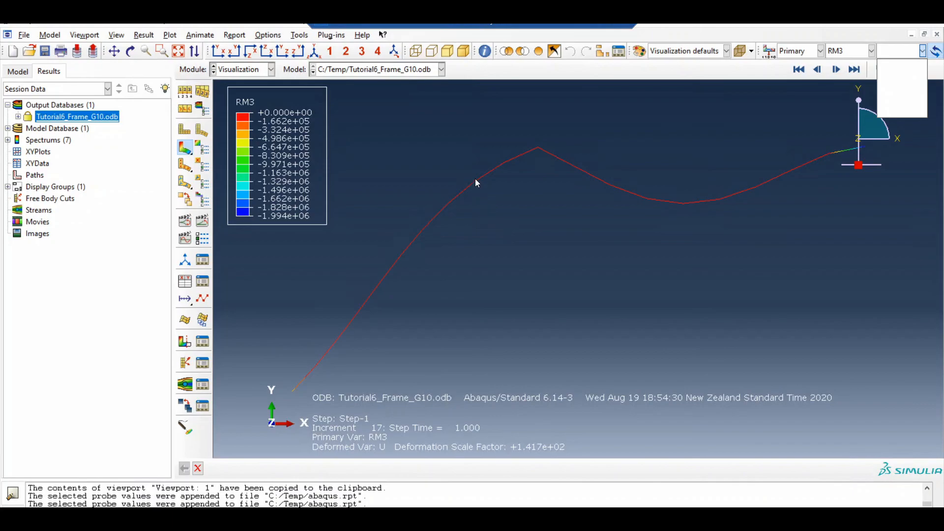
# Step: Plot the stress component S11 as contours on the deformed frame
pyautogui.click(840, 51)
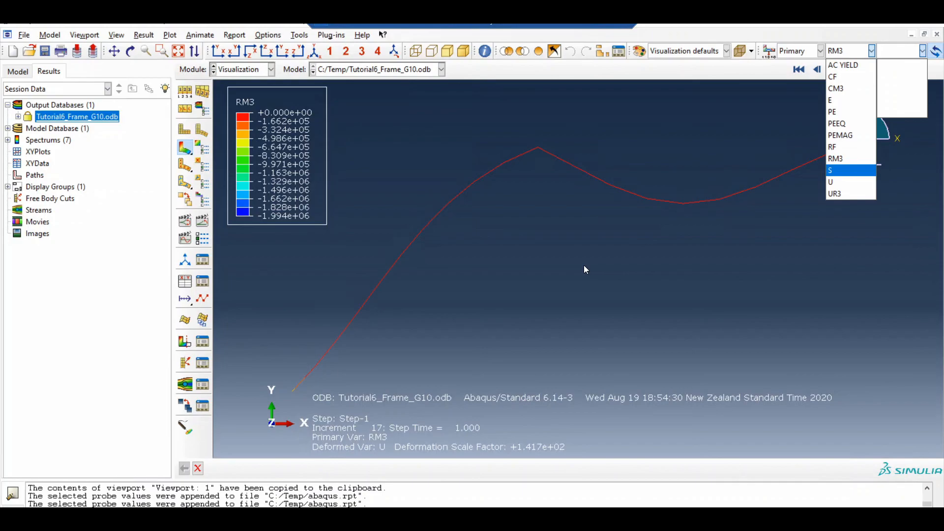
pyautogui.click(841, 170)
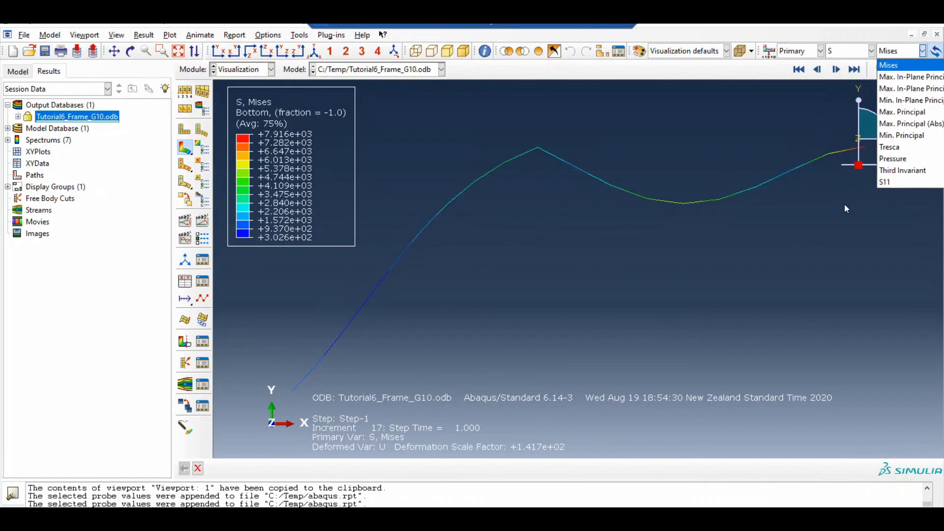
pyautogui.click(885, 182)
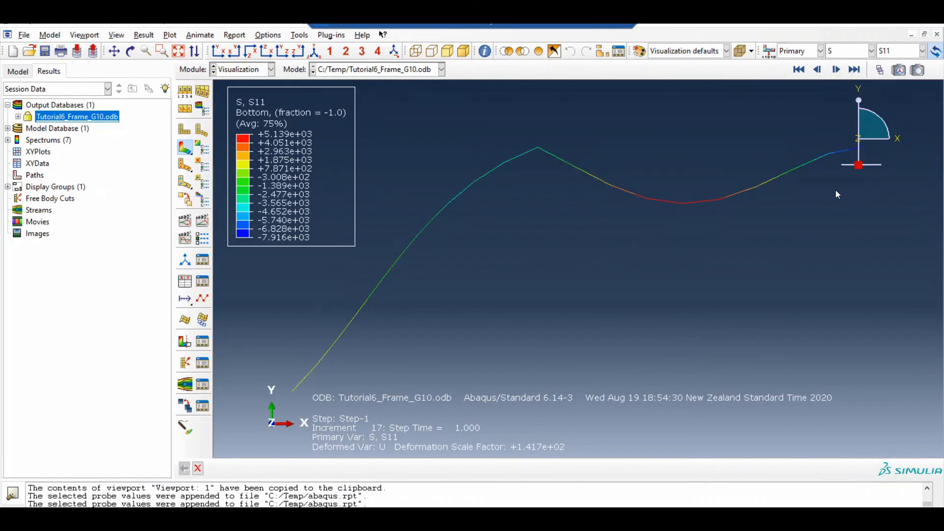